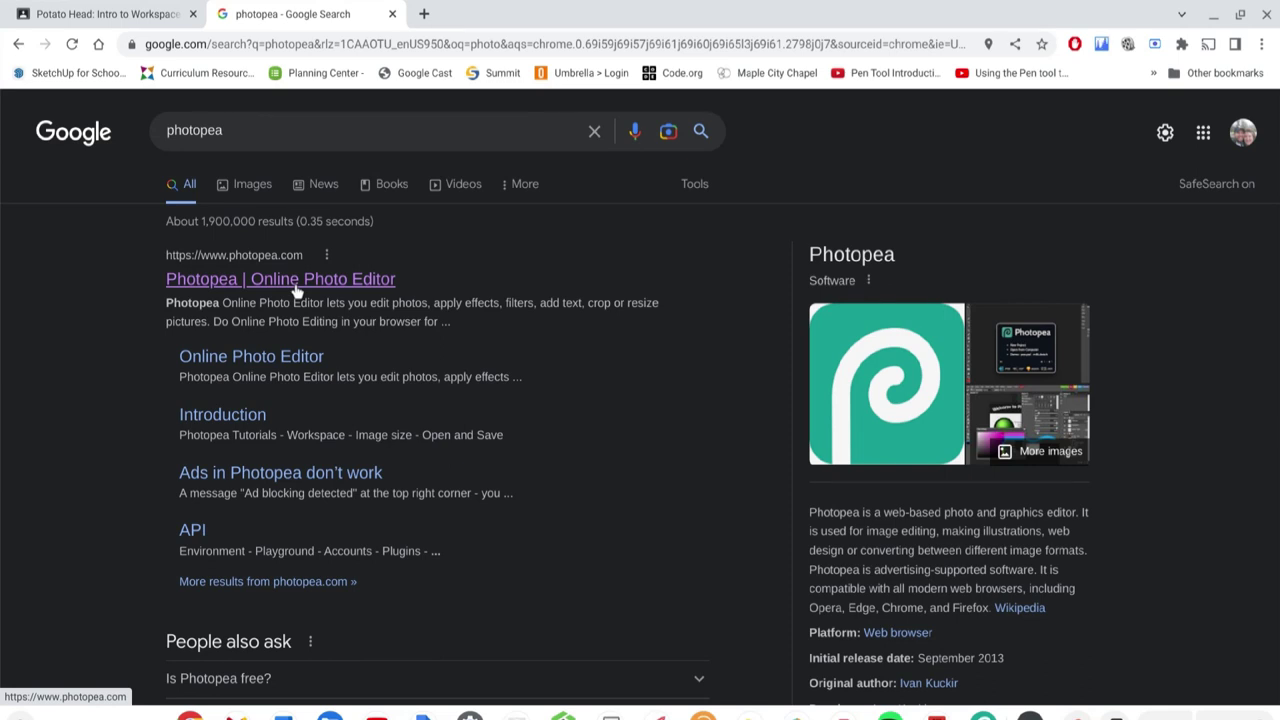
# - Open the Photopea online photo editor from the search results
pyautogui.click(296, 289)
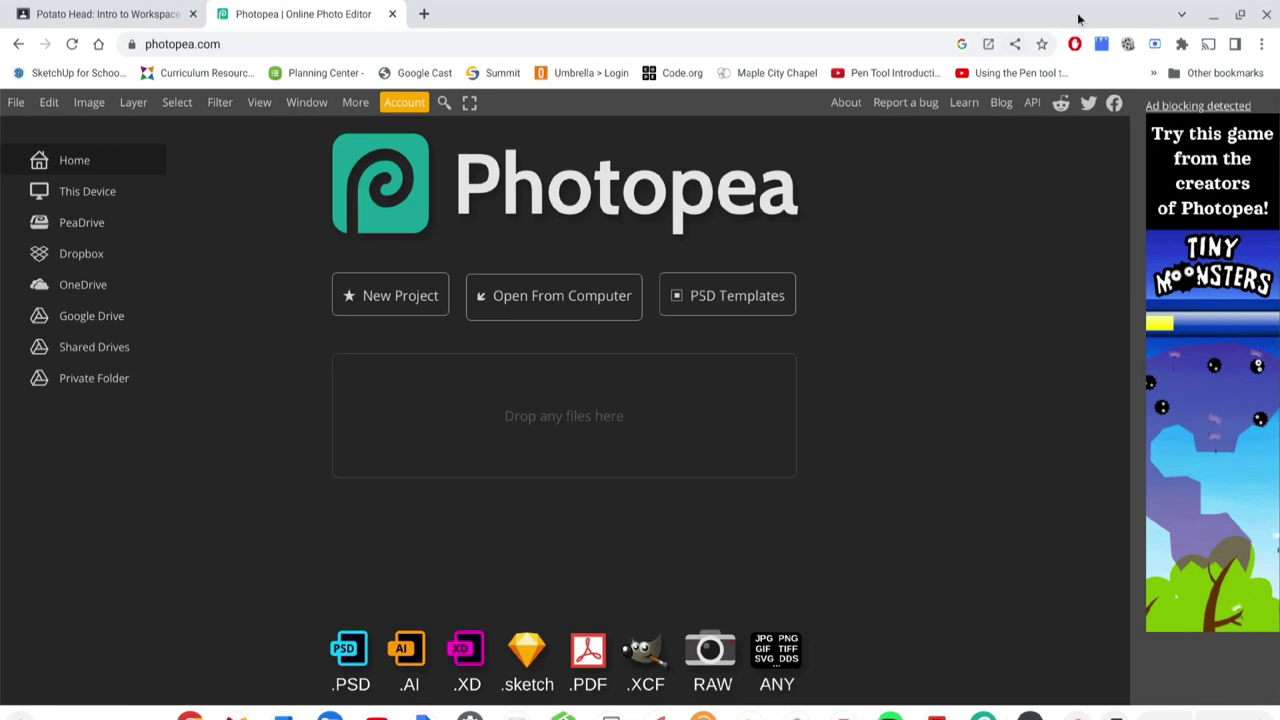
pyautogui.click(1263, 44)
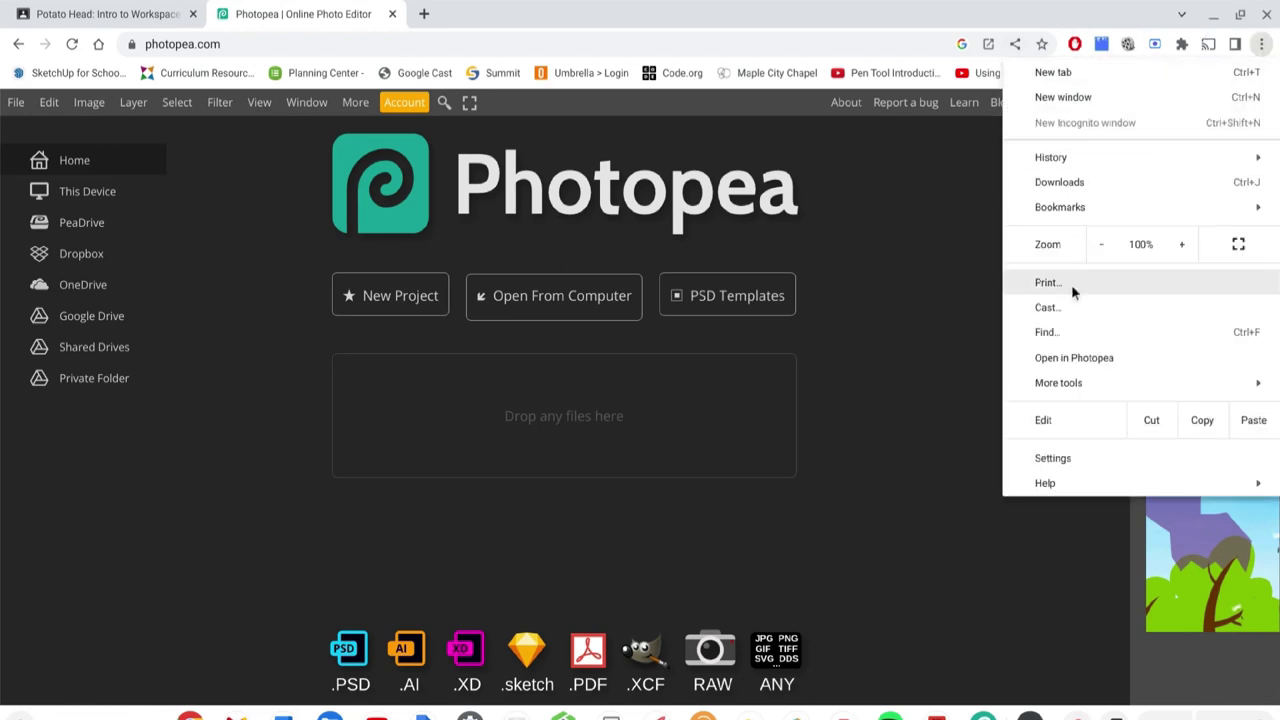
pyautogui.click(1068, 388)
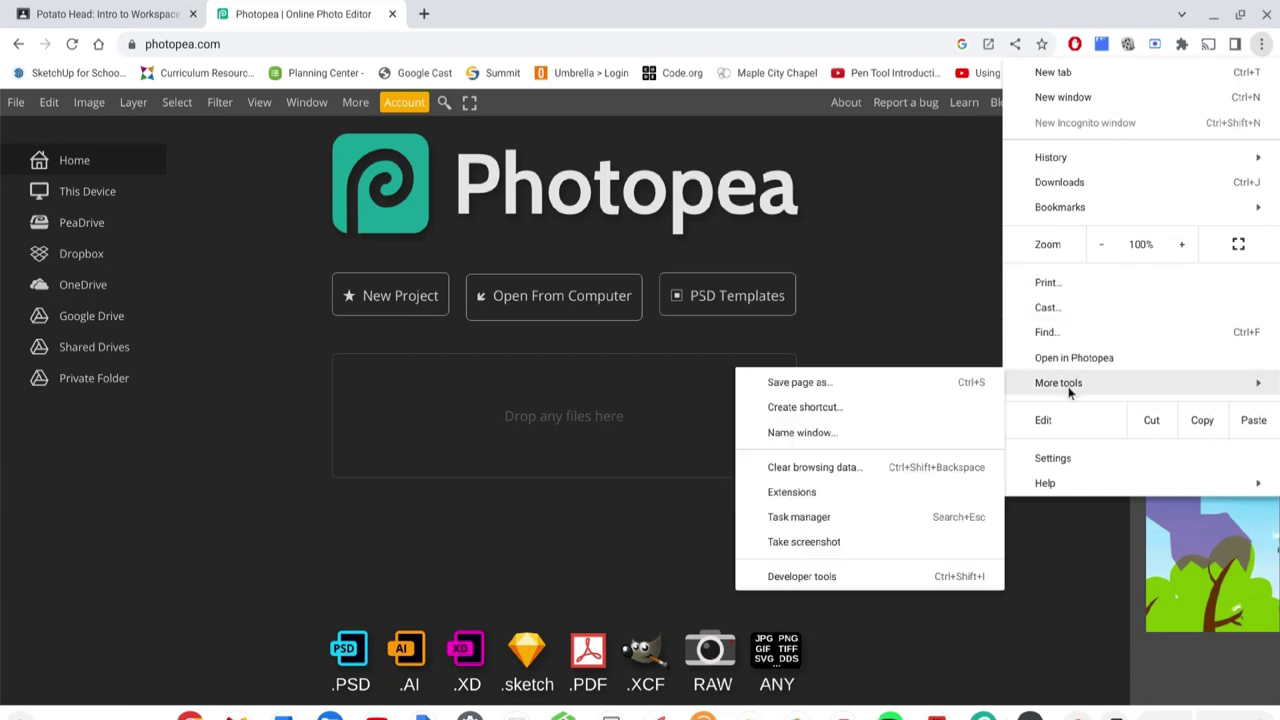
pyautogui.click(795, 408)
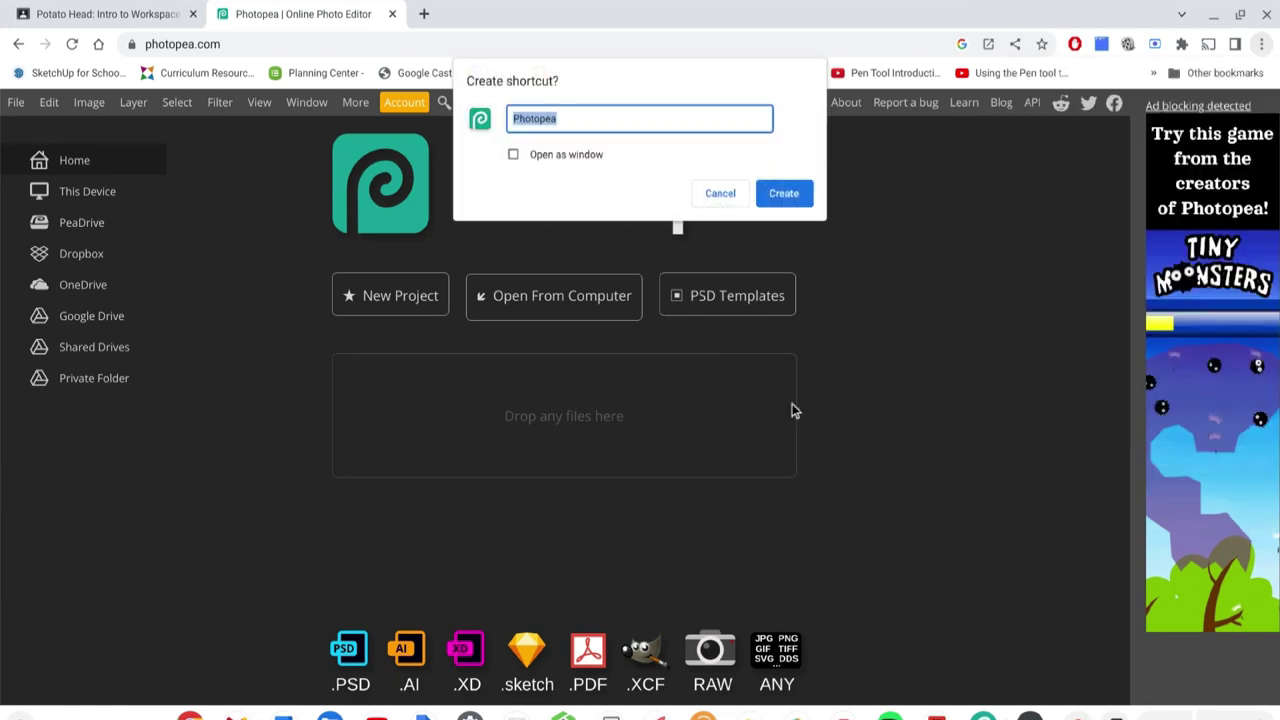
pyautogui.click(514, 155)
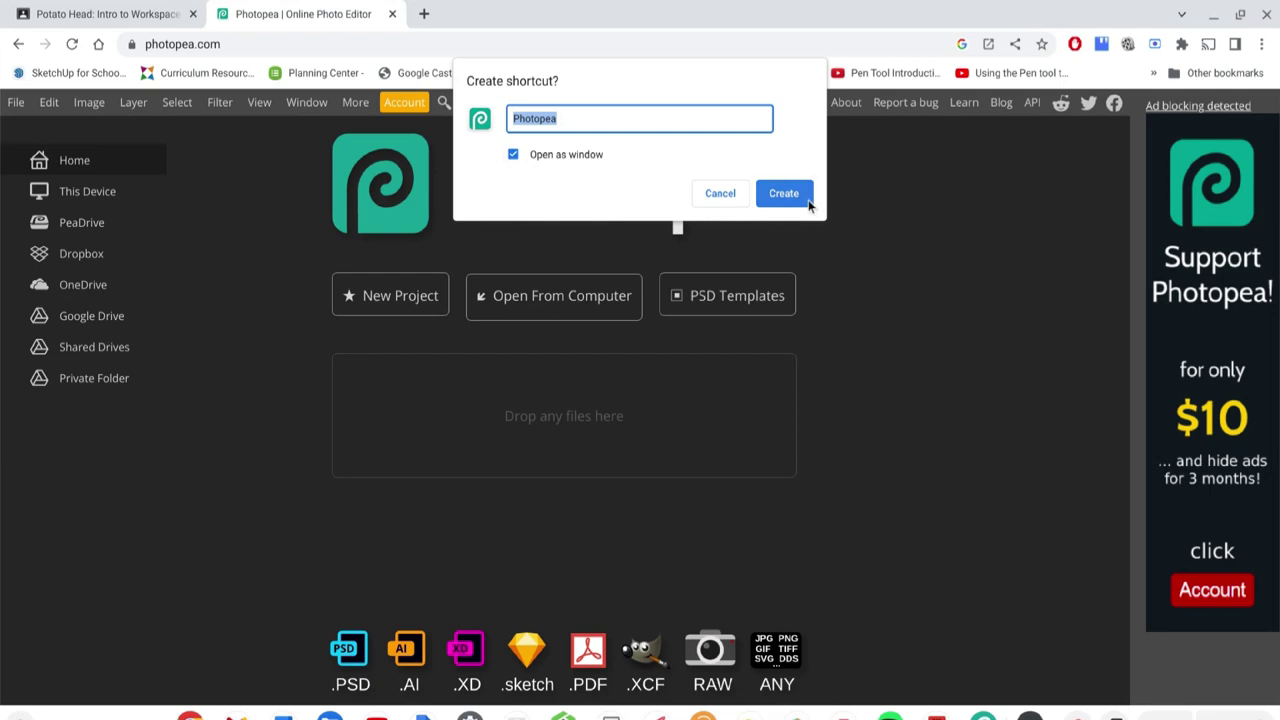
pyautogui.click(709, 195)
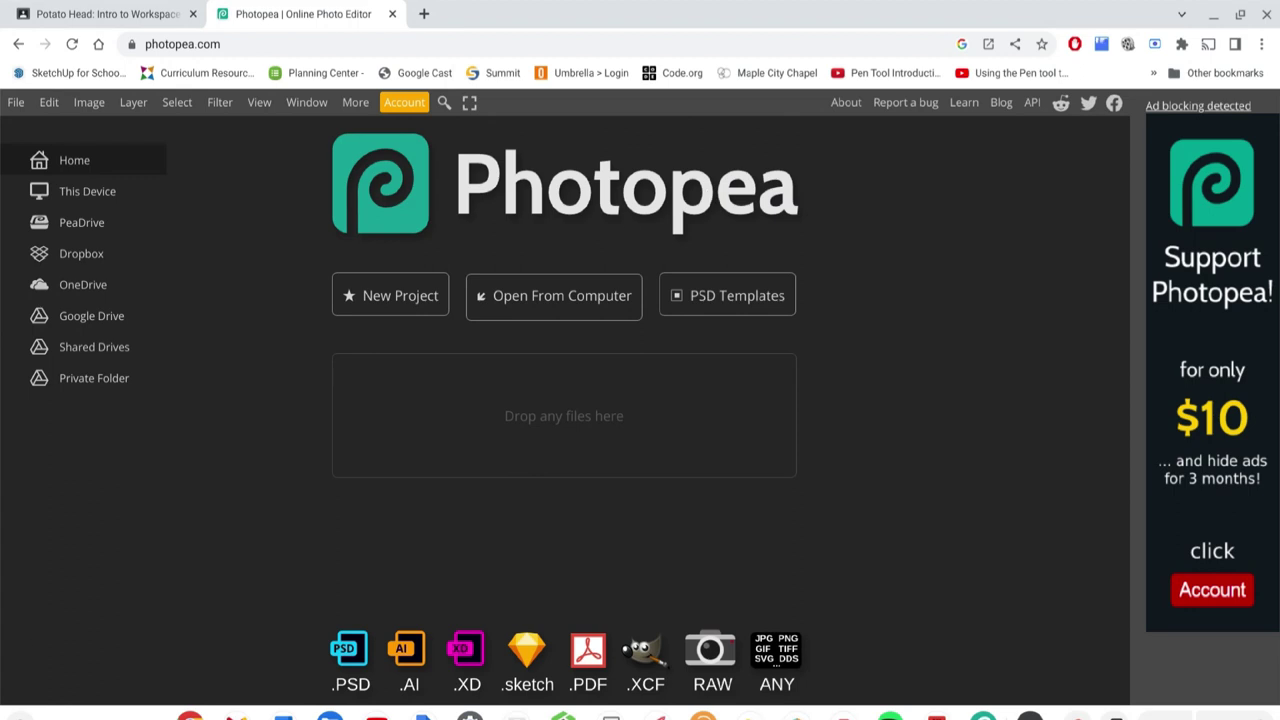
# - Find the installed Photopea app in the Chromebook launcher and show its shelf and window options
pyautogui.click(22, 716)
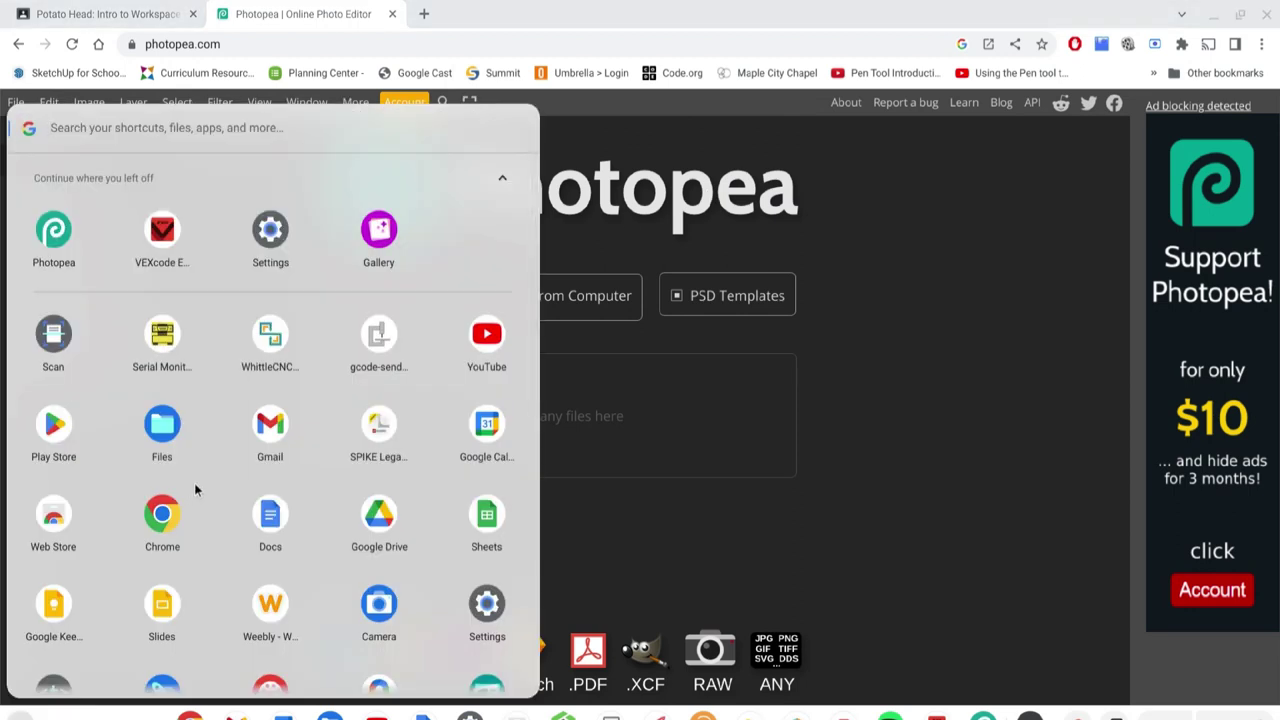
pyautogui.scroll(-5, 194, 483)
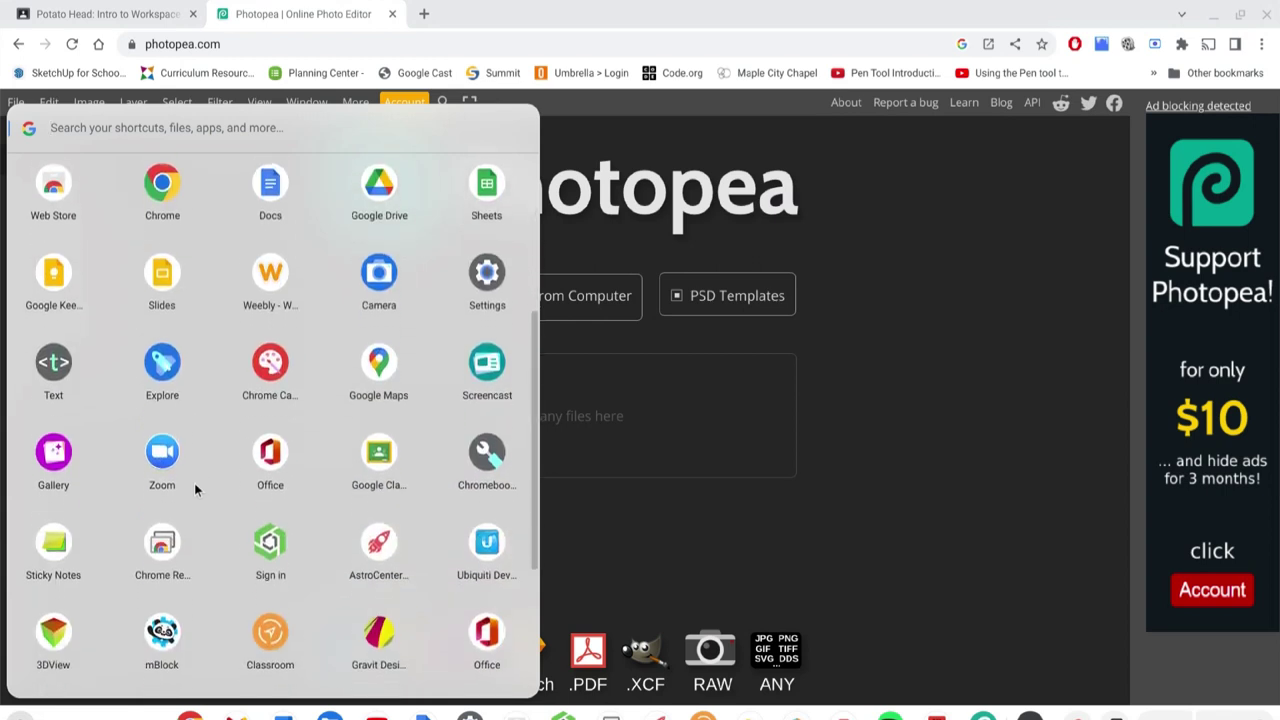
pyautogui.scroll(-3, 194, 483)
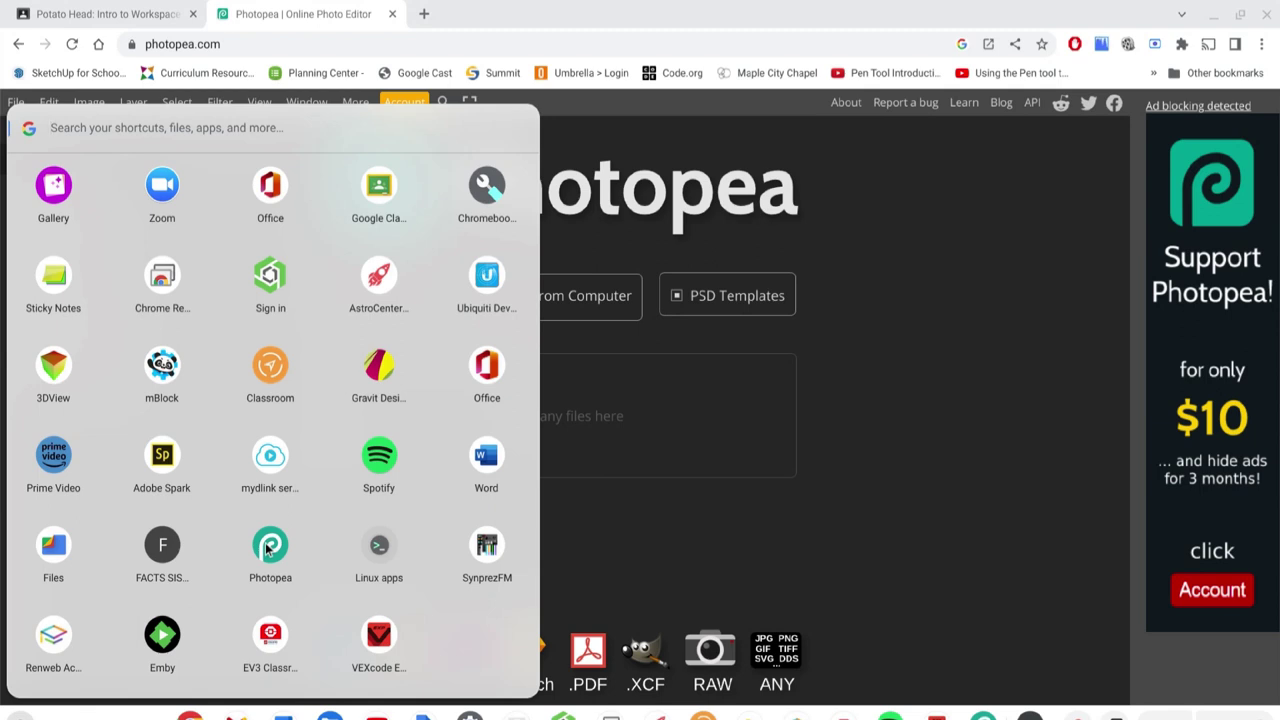
pyautogui.rightClick(268, 549)
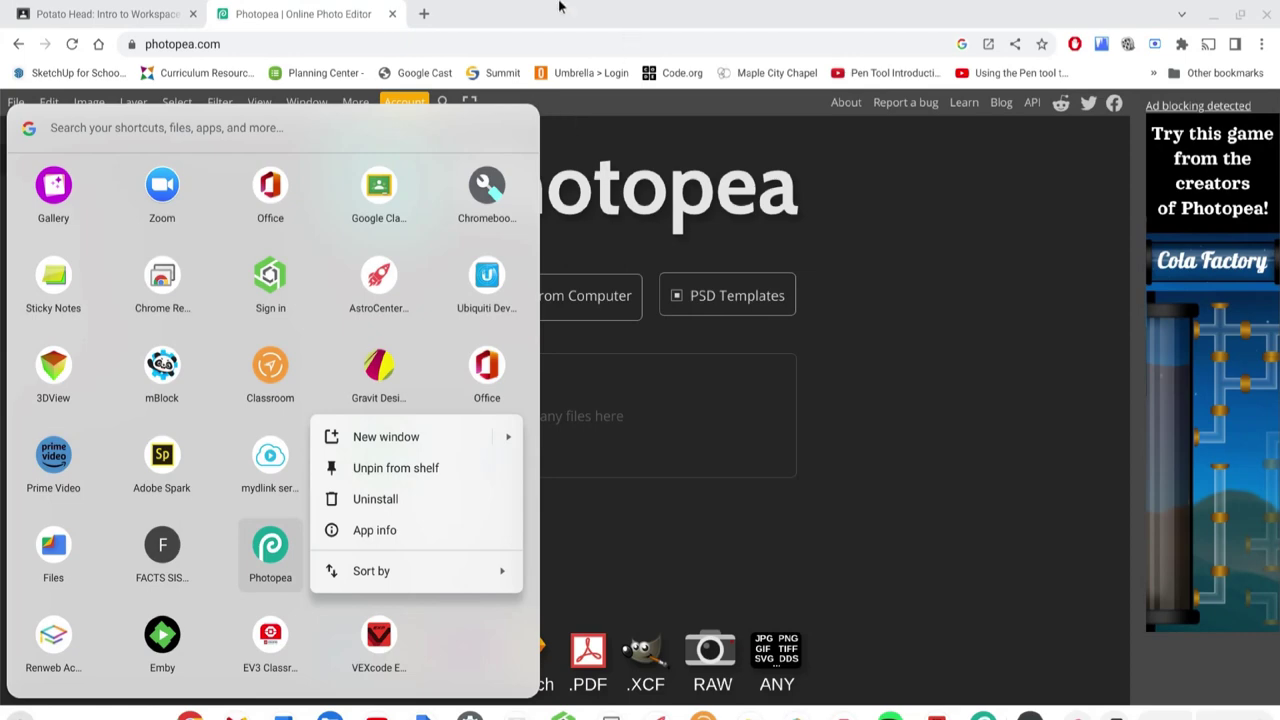
# - Close the Photopea browser tab and minimise the standalone Photopea app window
pyautogui.click(392, 14)
pyautogui.click(392, 14)
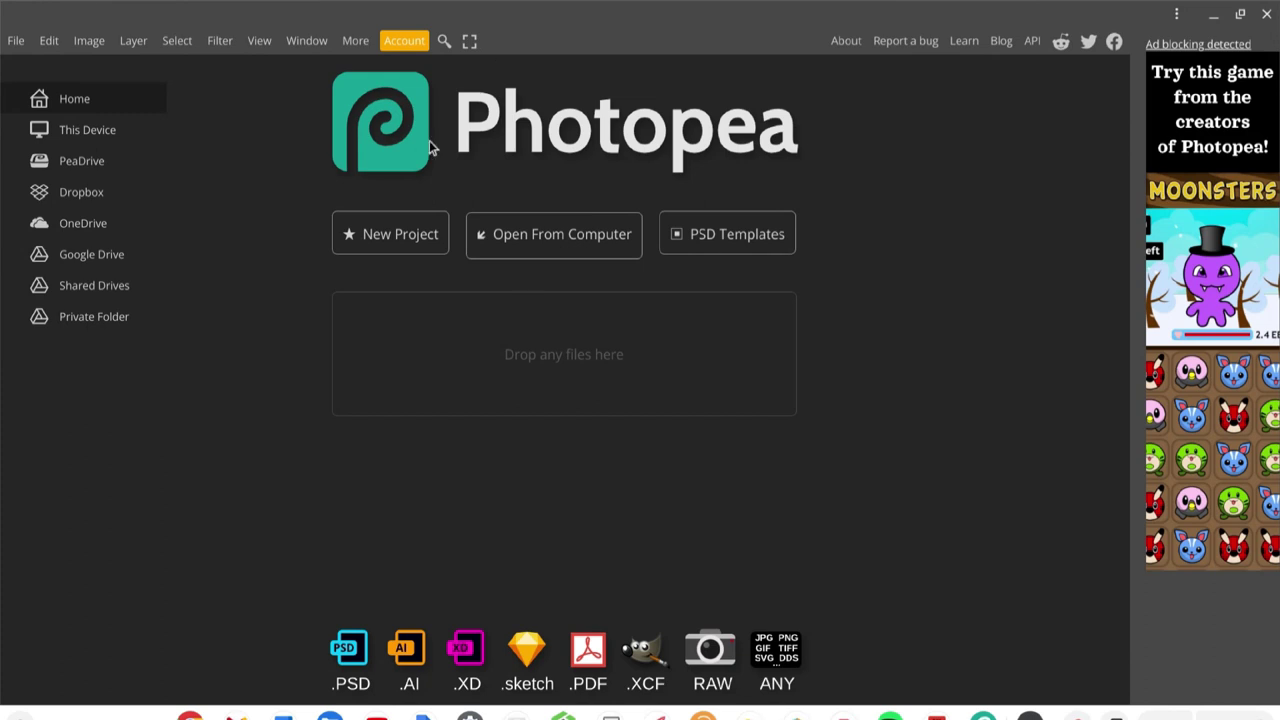
pyautogui.click(1219, 22)
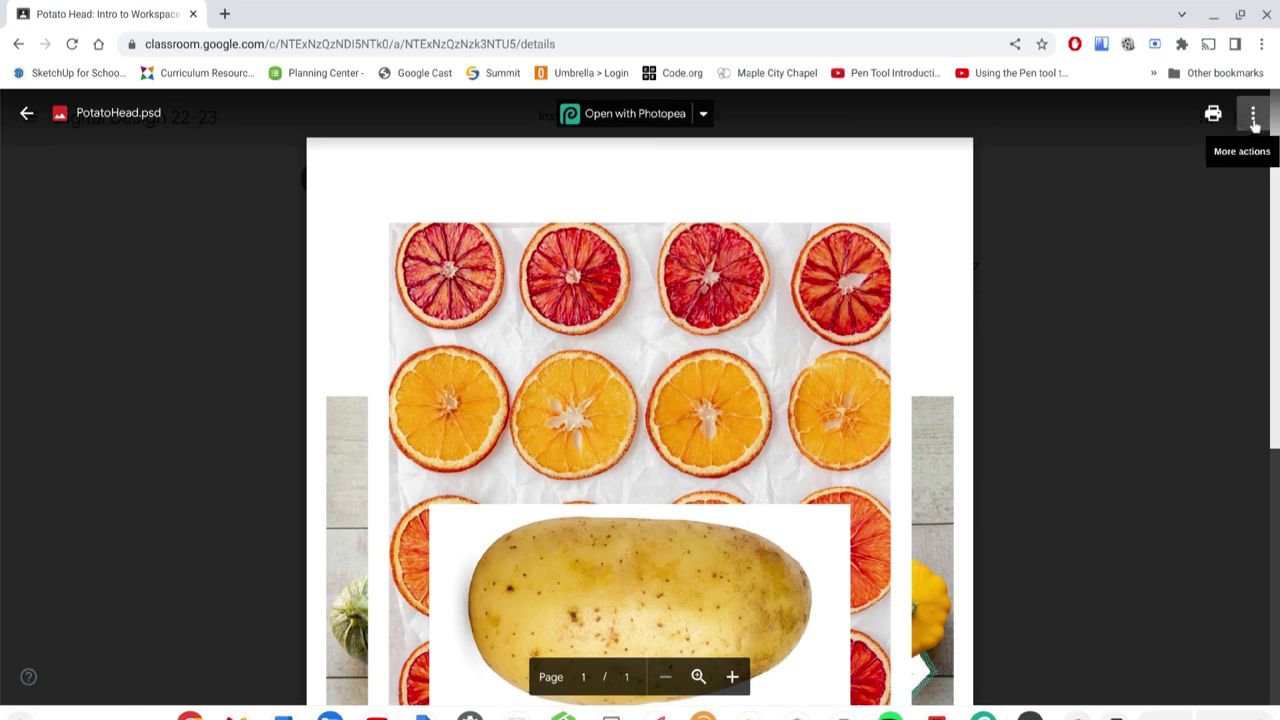
# - Open the PotatoHead.psd preview from the Classroom assignment in a new window and download the file
pyautogui.click(1257, 114)
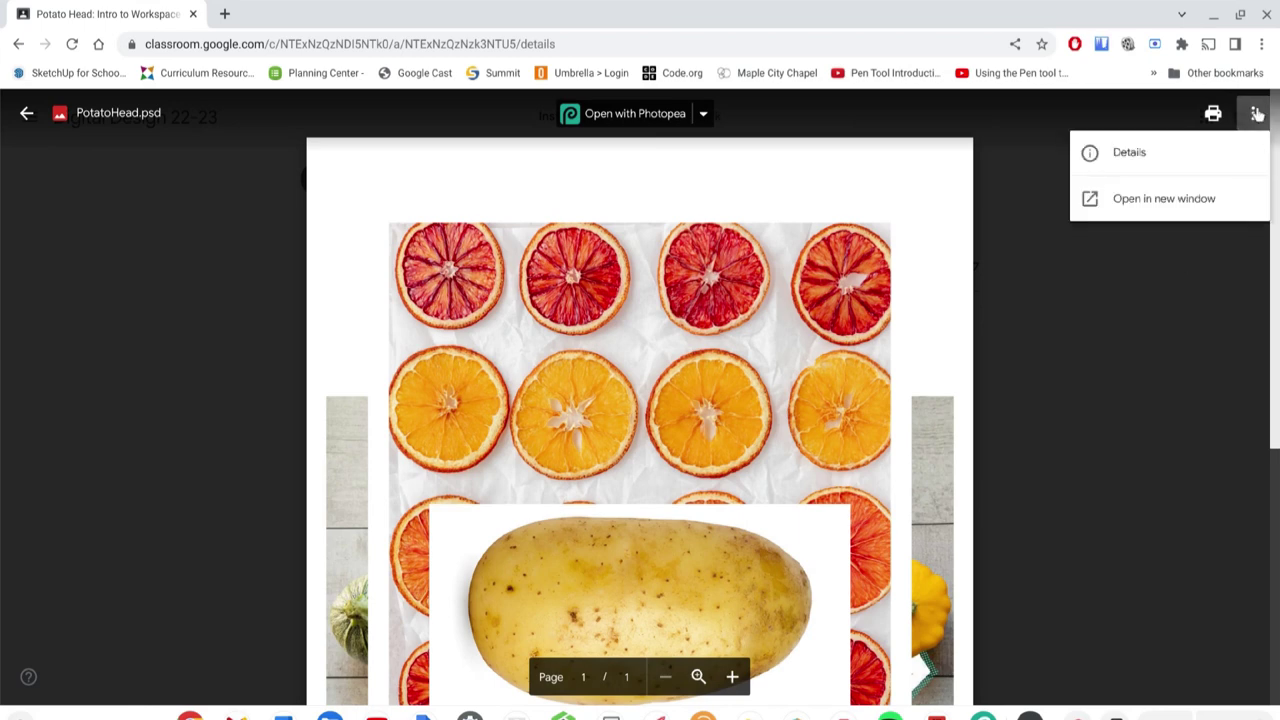
pyautogui.click(1107, 205)
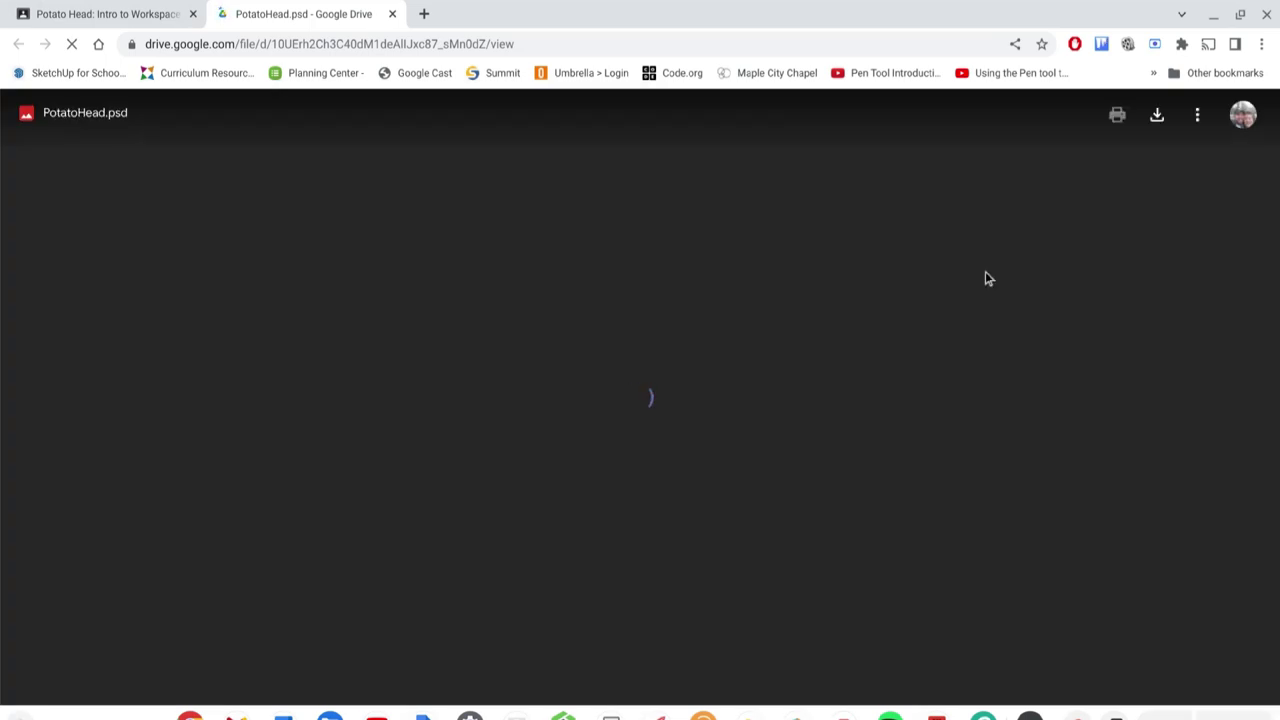
pyautogui.click(1158, 117)
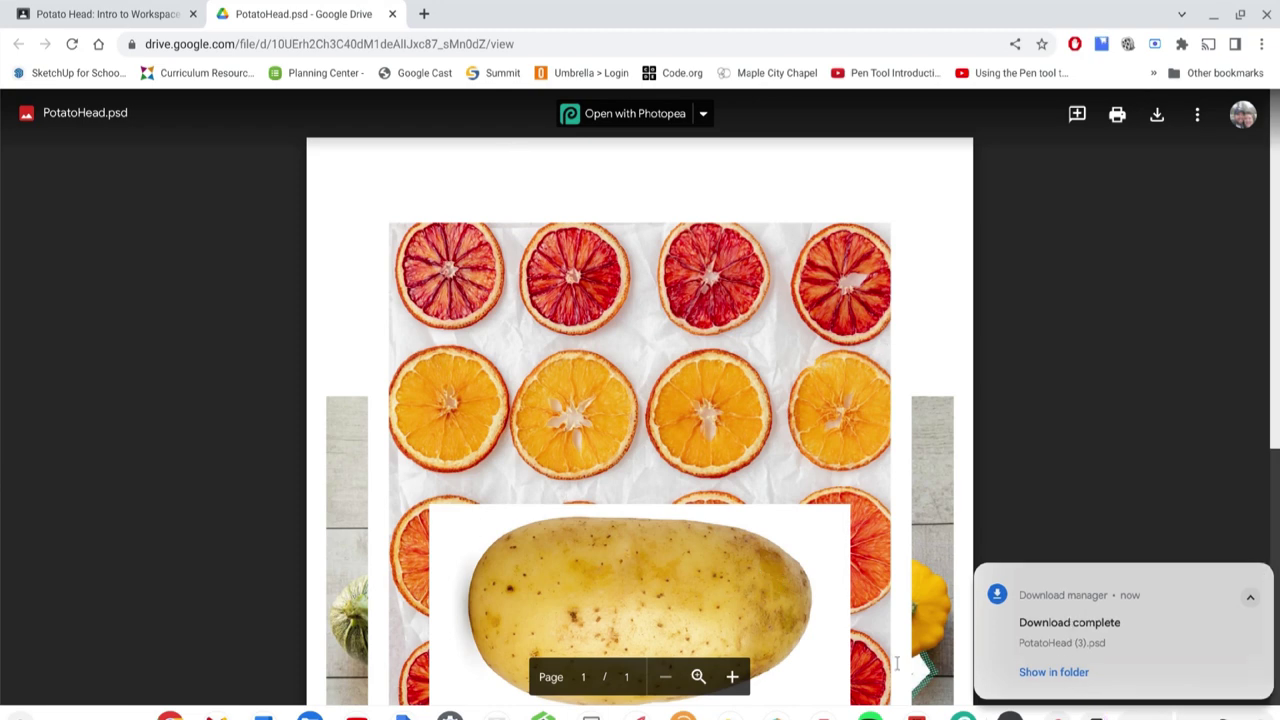
# - Switch to the Photopea app, dismiss the download notification and open PotatoHead (3).psd from the Downloads folder
pyautogui.click(966, 716)
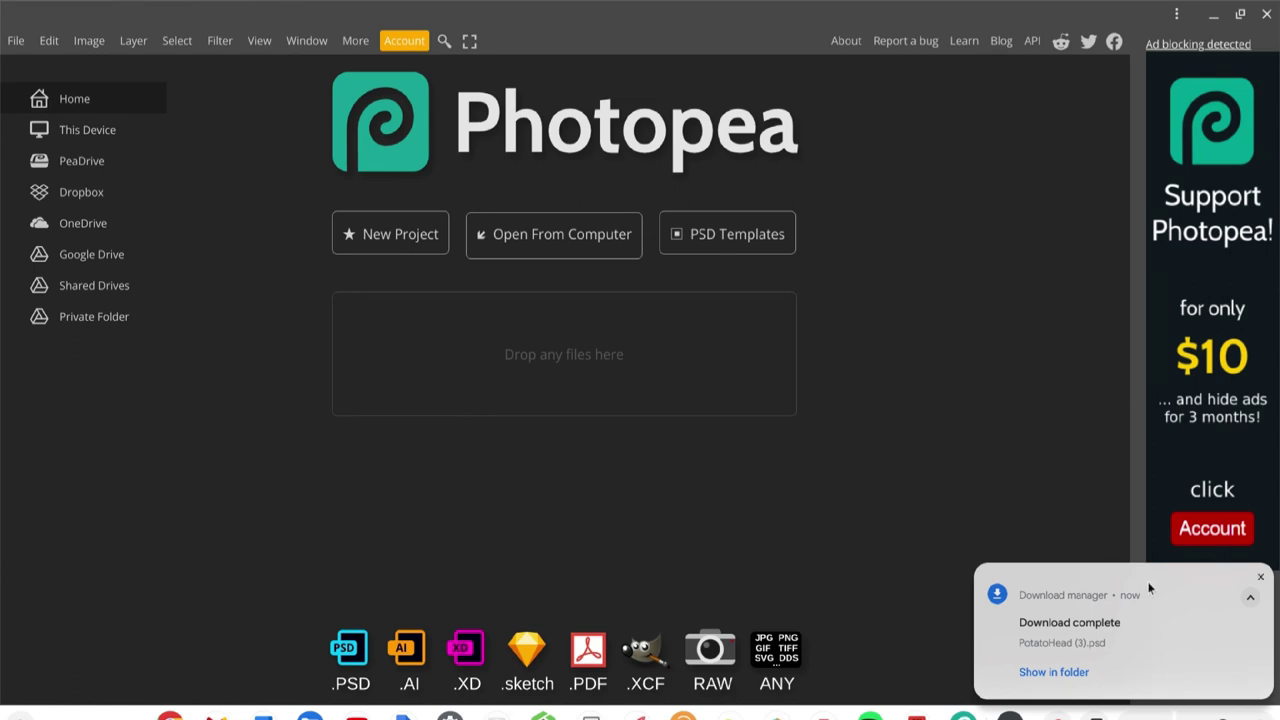
pyautogui.click(1263, 579)
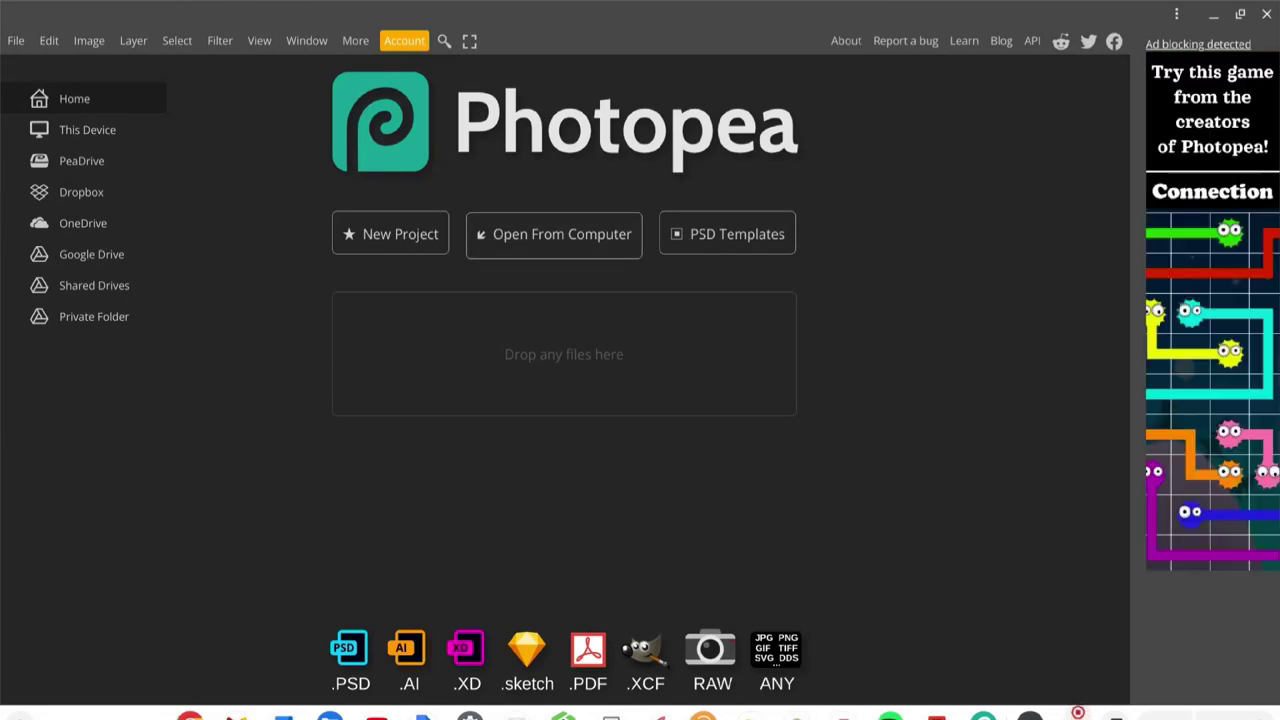
pyautogui.click(16, 41)
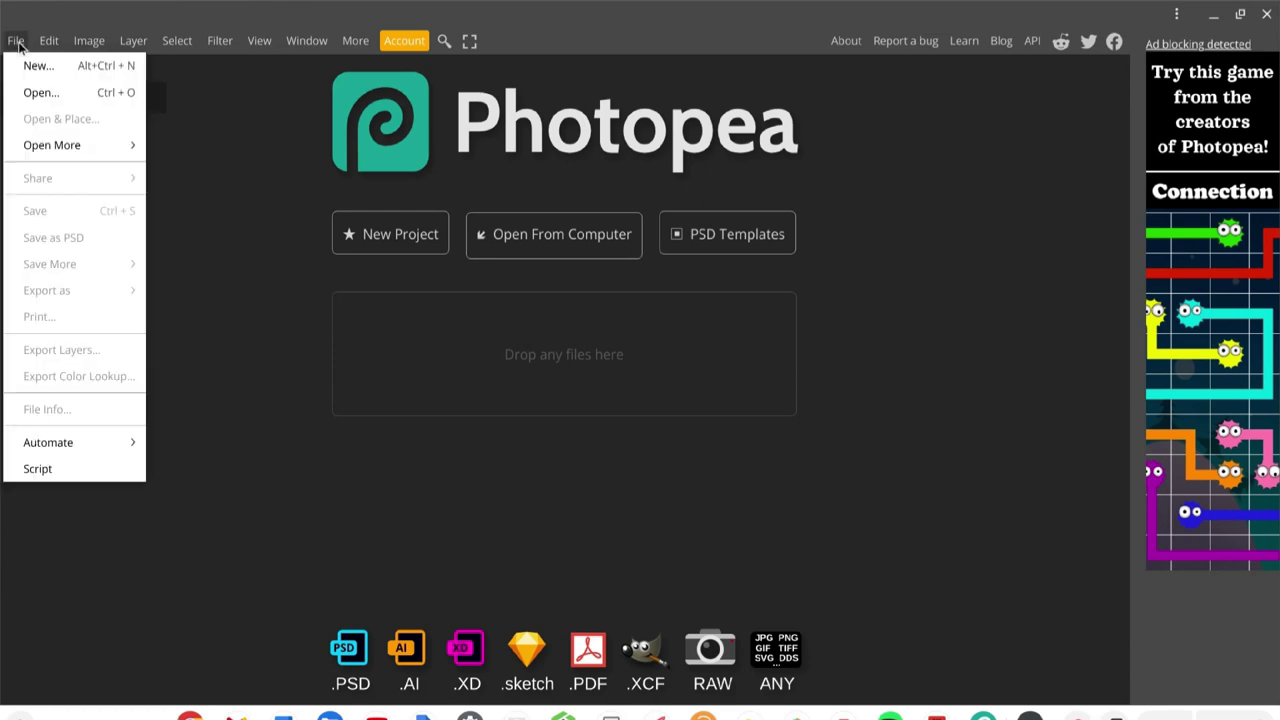
pyautogui.click(40, 92)
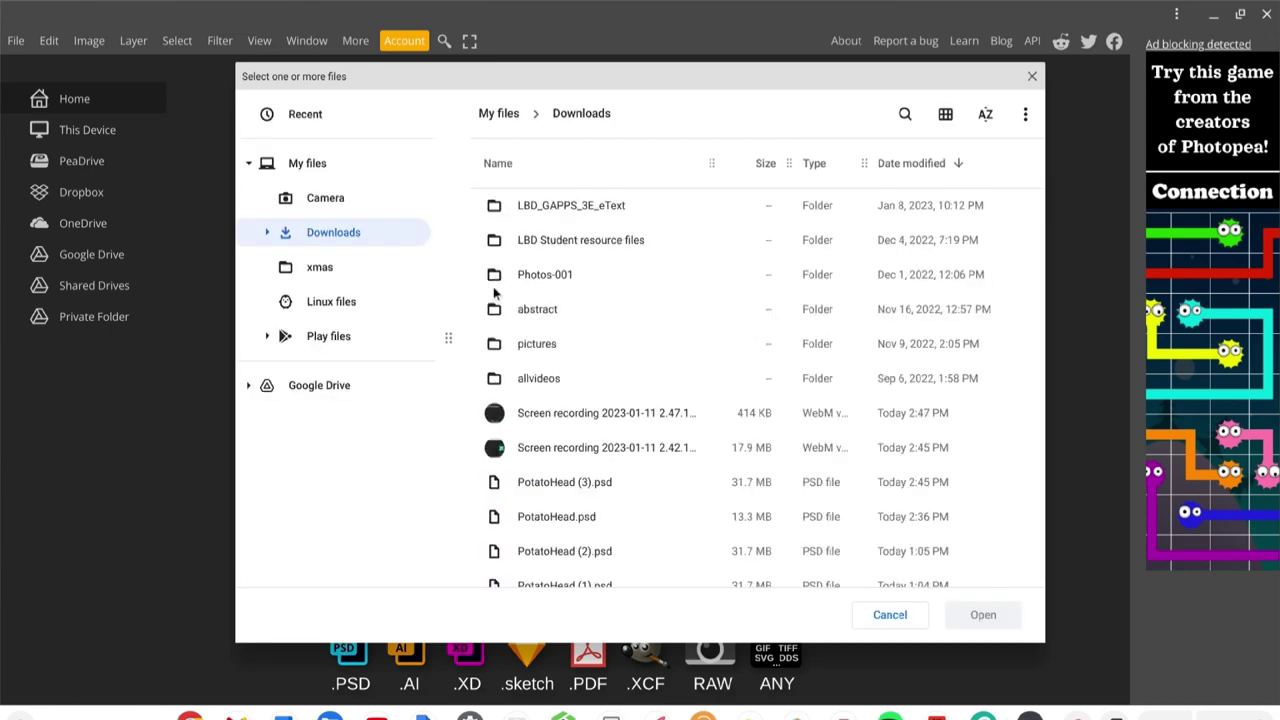
pyautogui.click(565, 483)
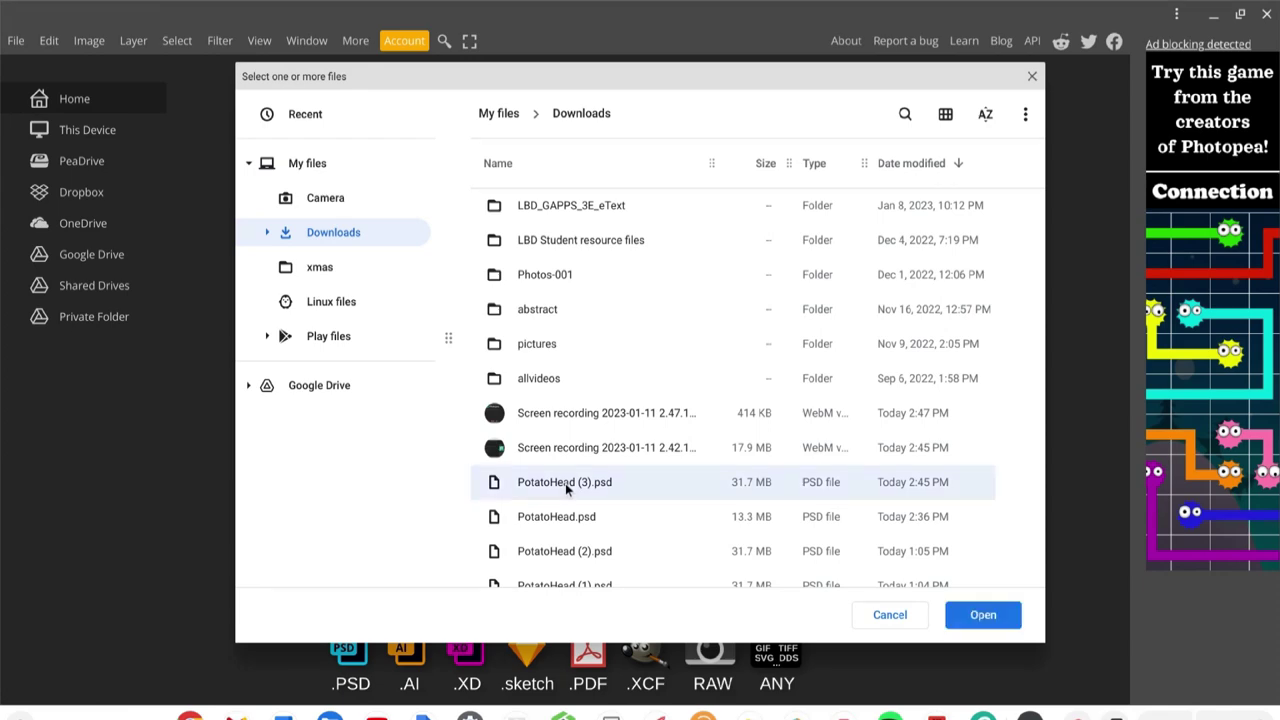
pyautogui.click(983, 615)
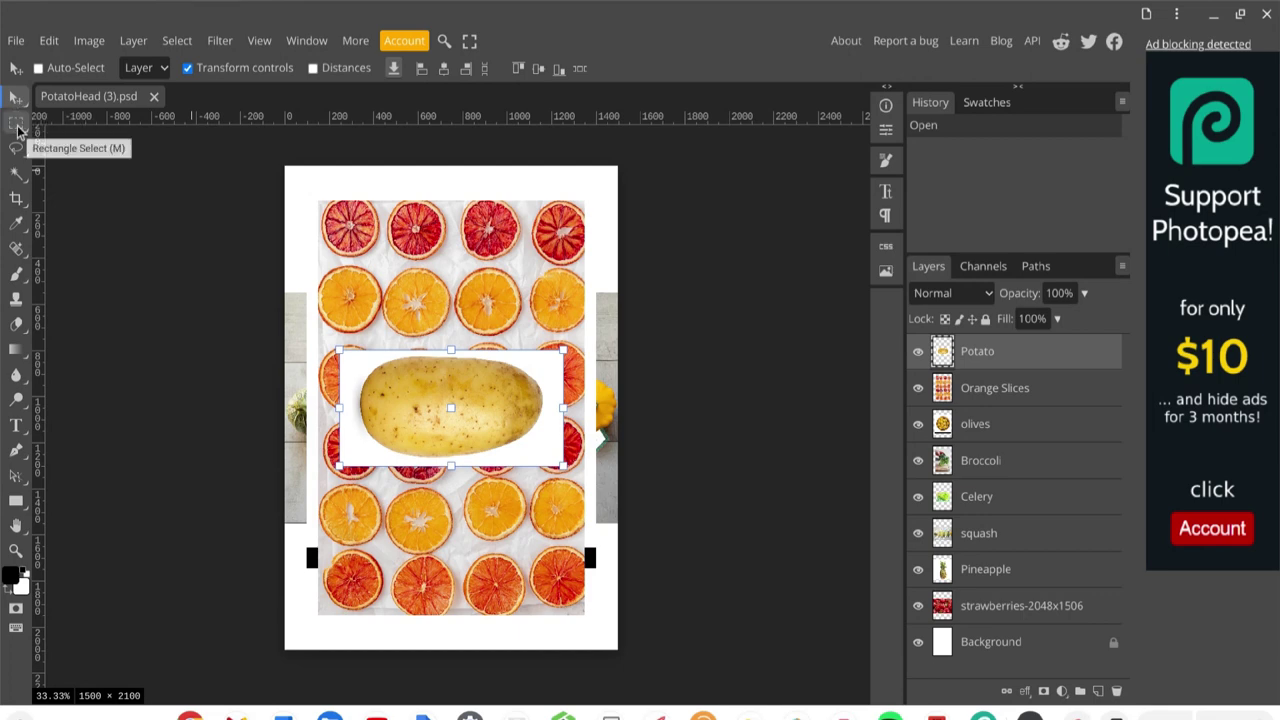
# - View the options of the Rectangle Select and Lasso tools and return to the Move tool
pyautogui.click(16, 122)
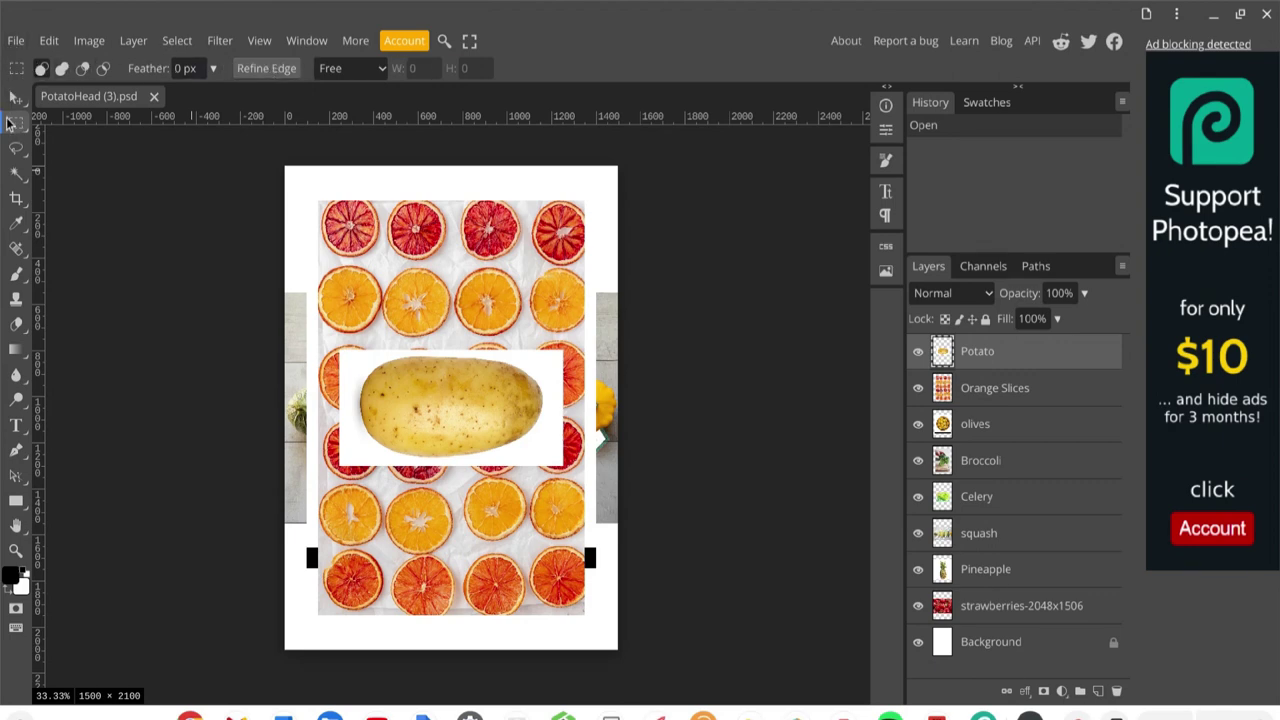
pyautogui.click(16, 150)
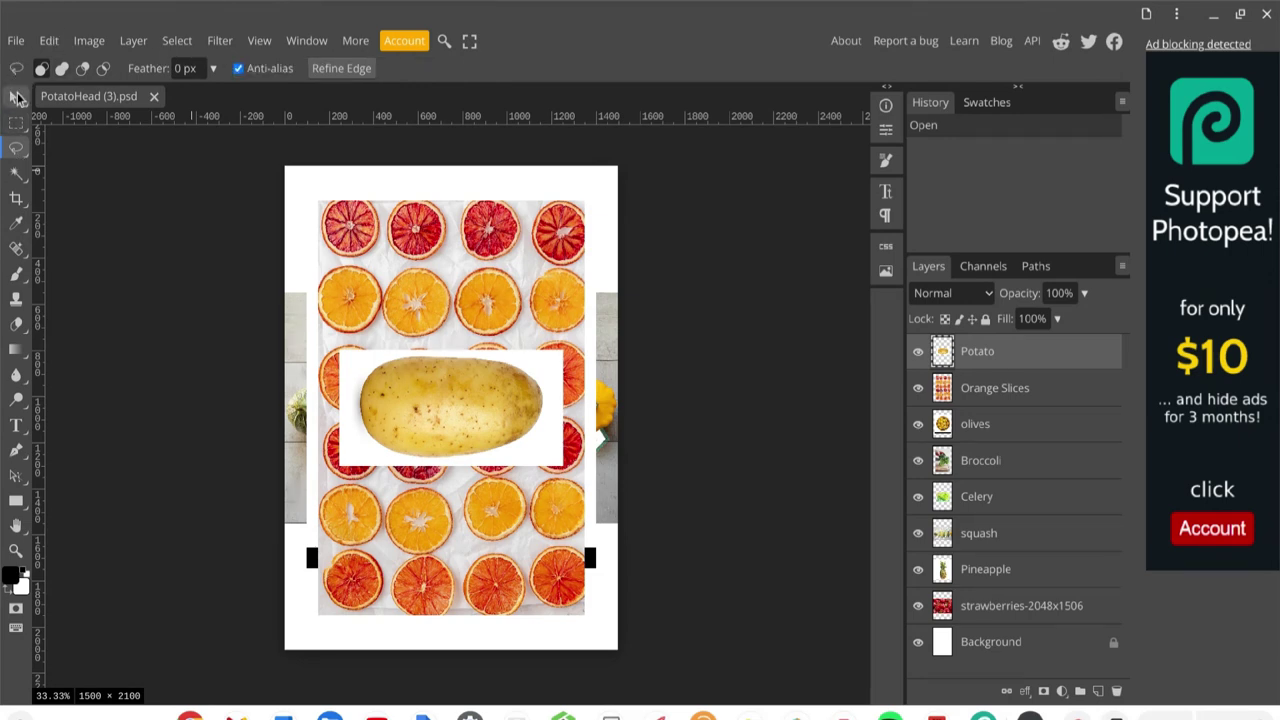
pyautogui.click(16, 100)
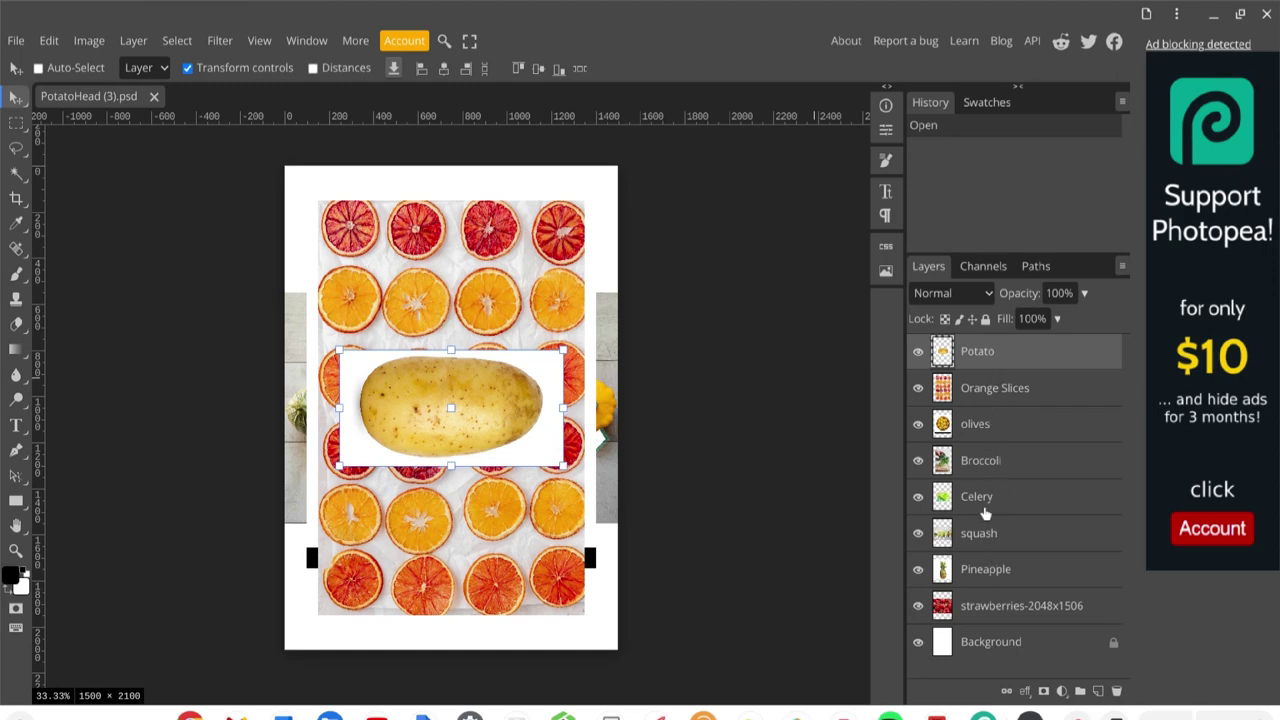
# - Hide every layer from Potato down to strawberries-2048x1506, as well as the Background layer
pyautogui.click(918, 355)
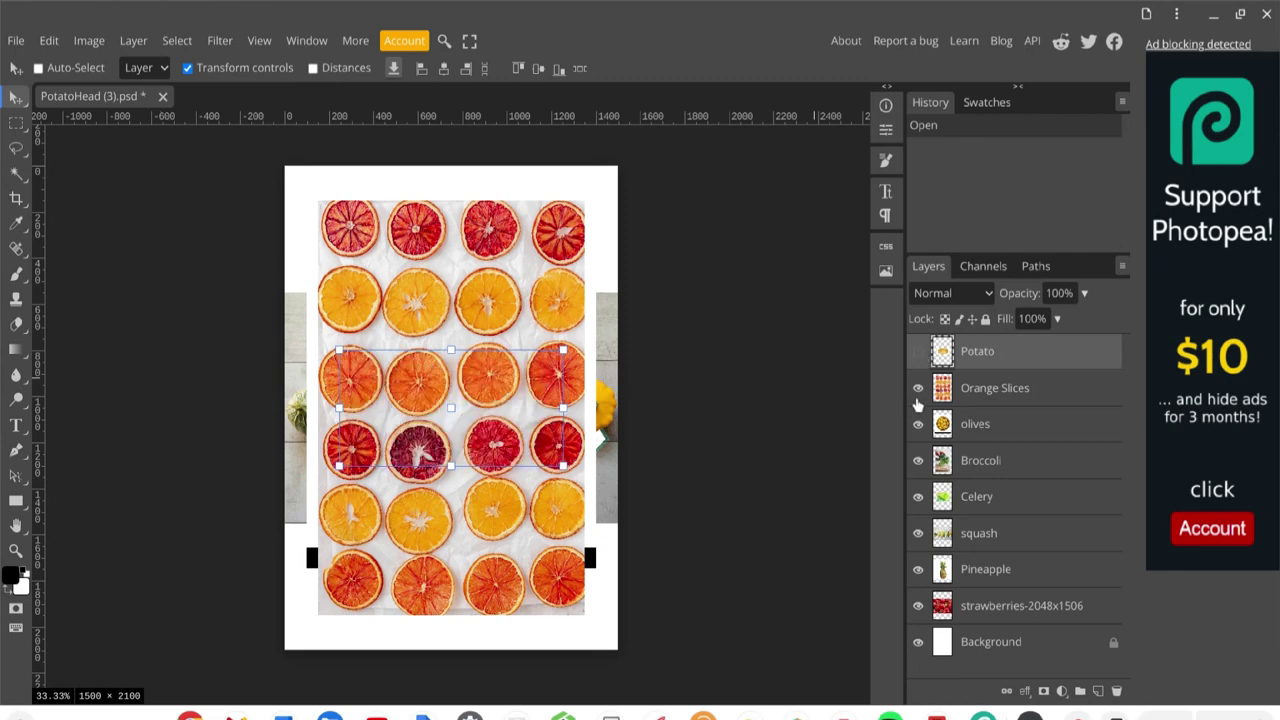
pyautogui.click(918, 390)
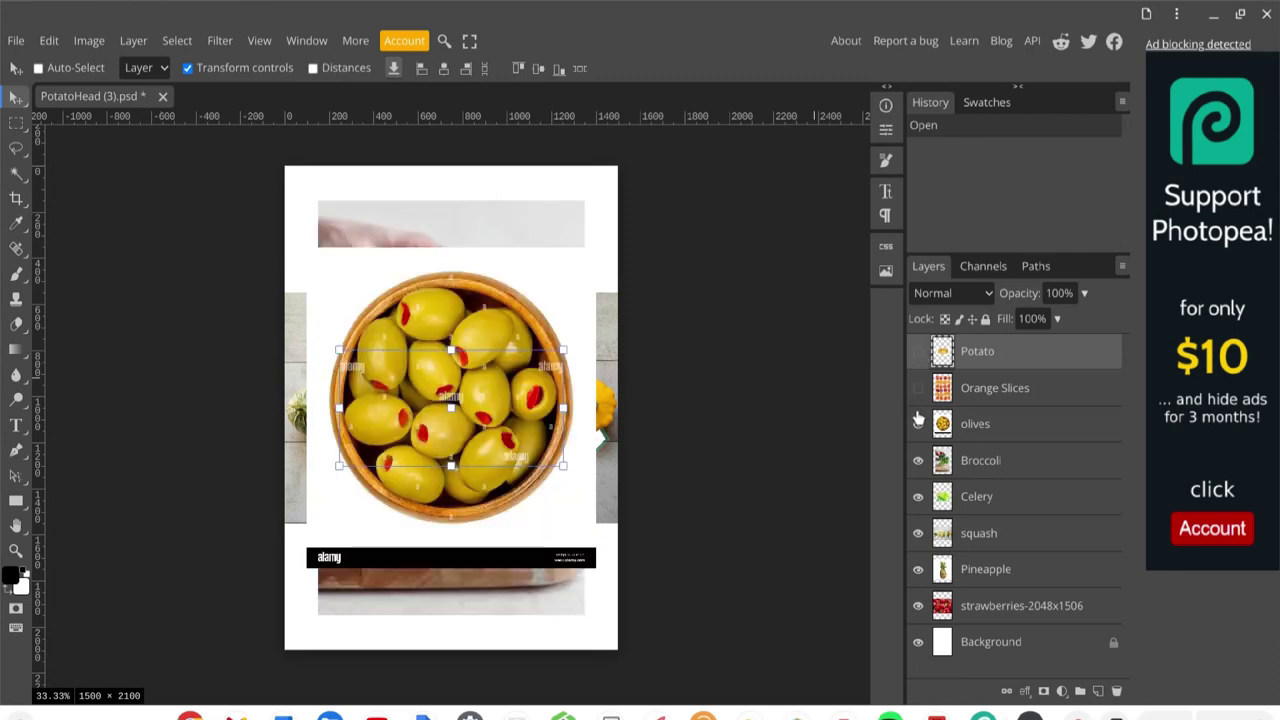
pyautogui.click(918, 426)
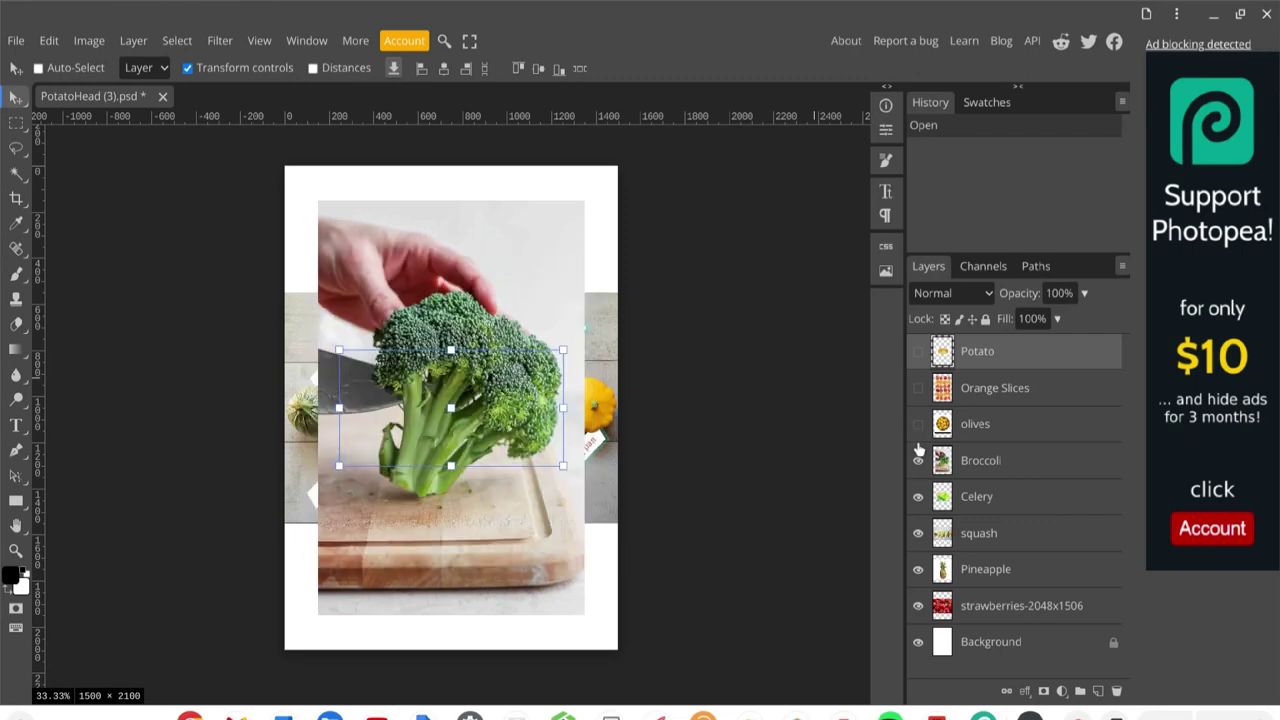
pyautogui.click(918, 460)
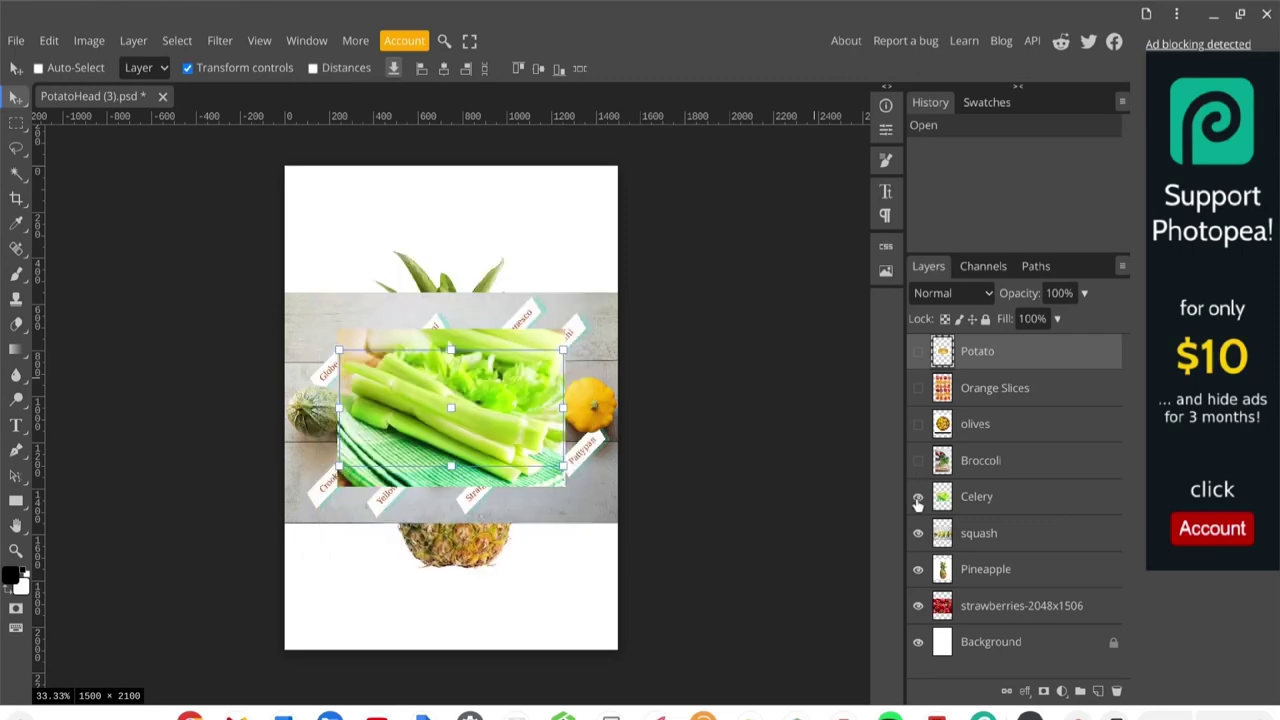
pyautogui.click(918, 496)
pyautogui.click(918, 533)
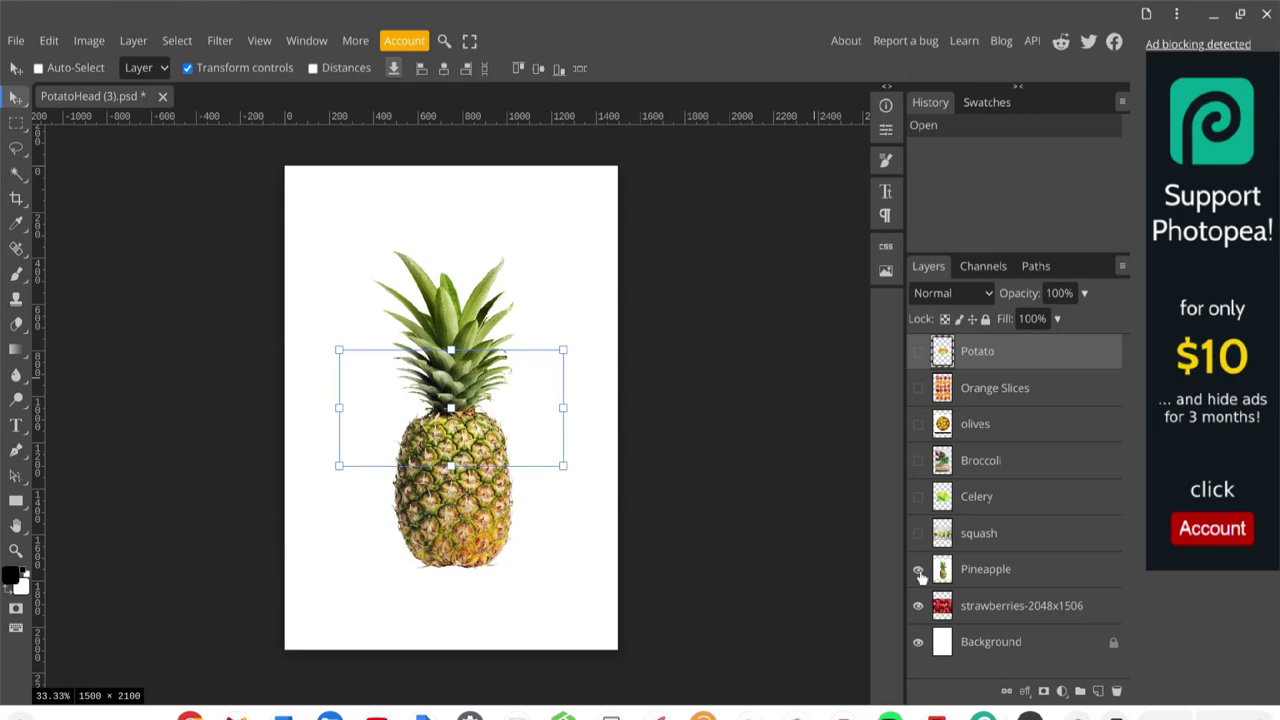
pyautogui.click(918, 569)
pyautogui.click(918, 606)
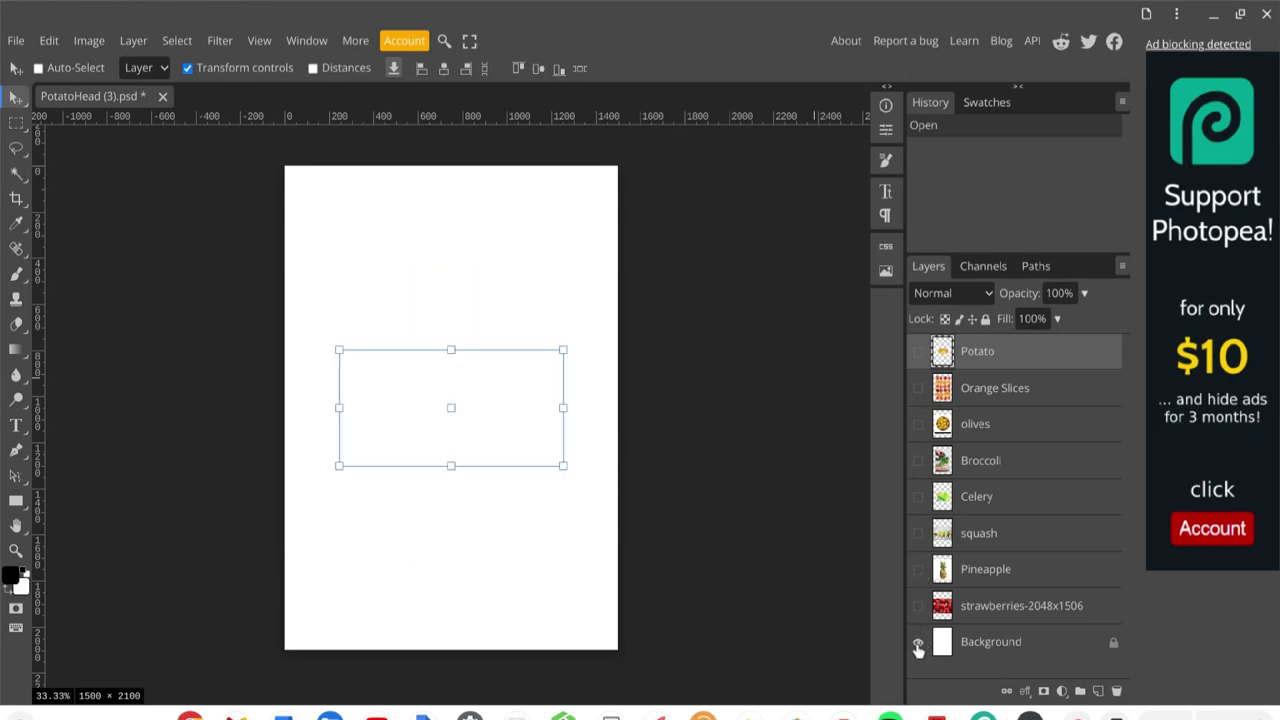
pyautogui.click(918, 642)
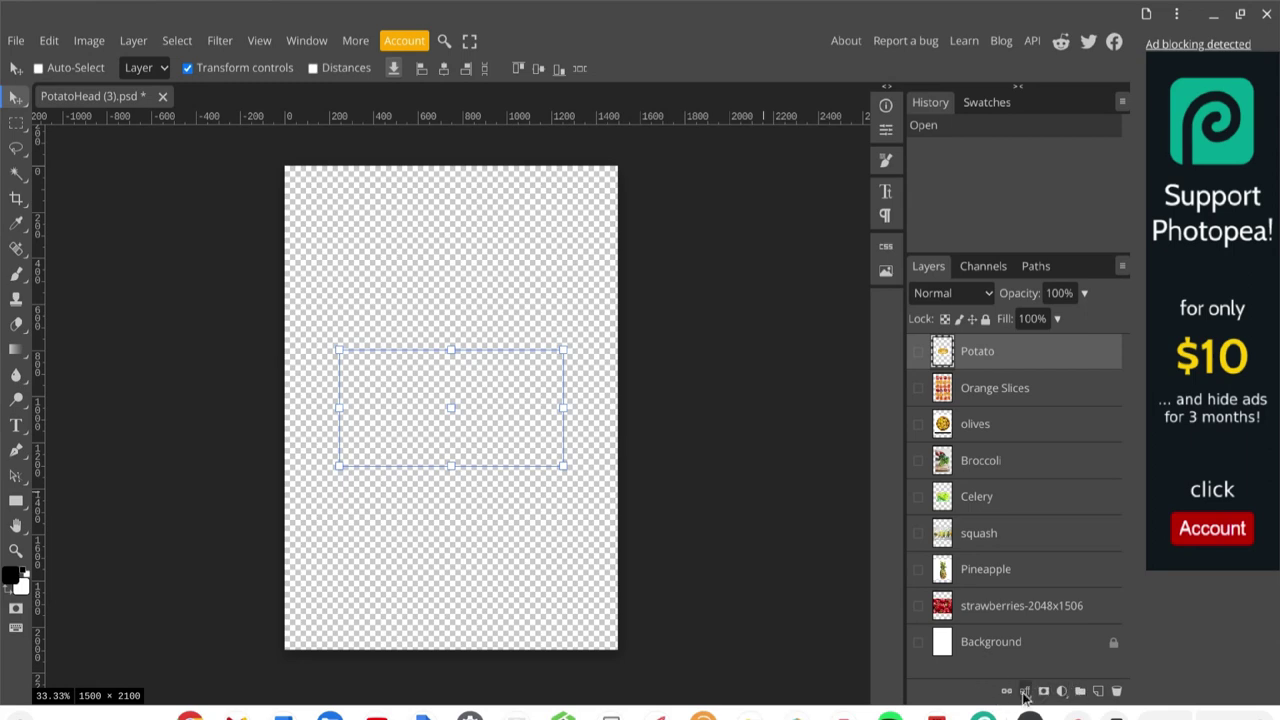
# - Create a new layer above Potato and start a fill with a Custom color, placing the color picker beside the Fill dialog
pyautogui.click(1099, 691)
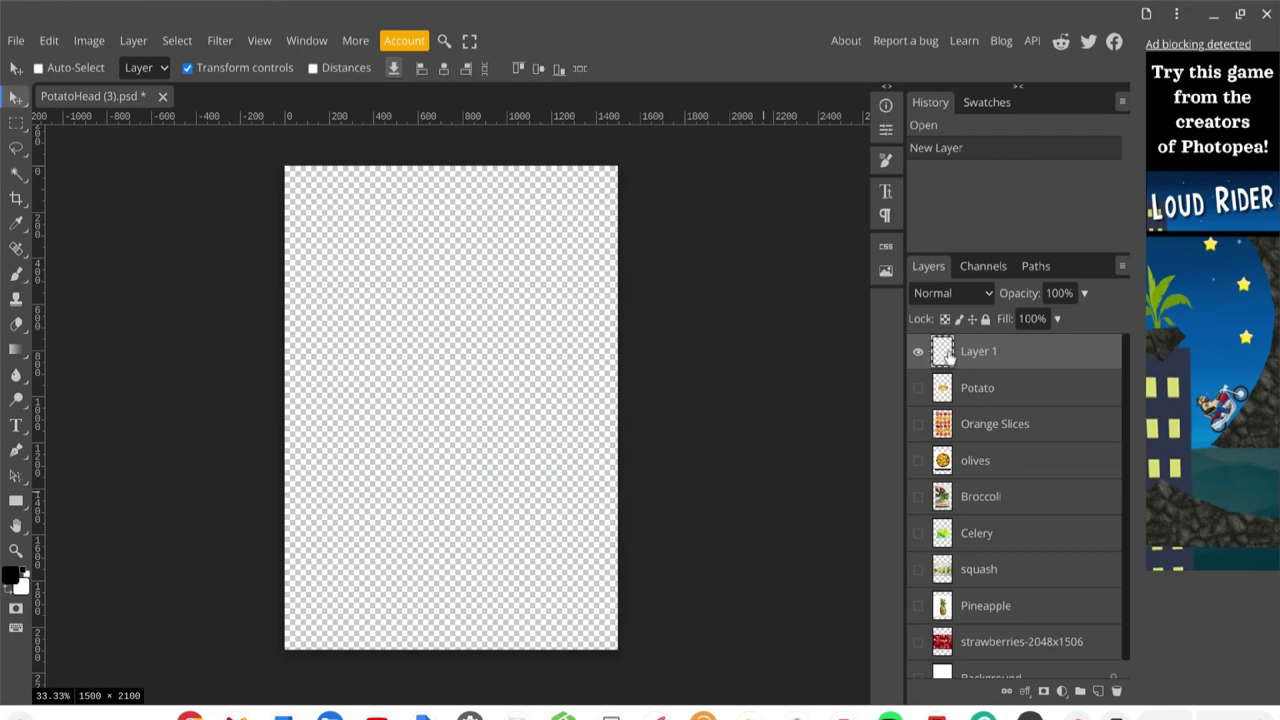
pyautogui.click(40, 43)
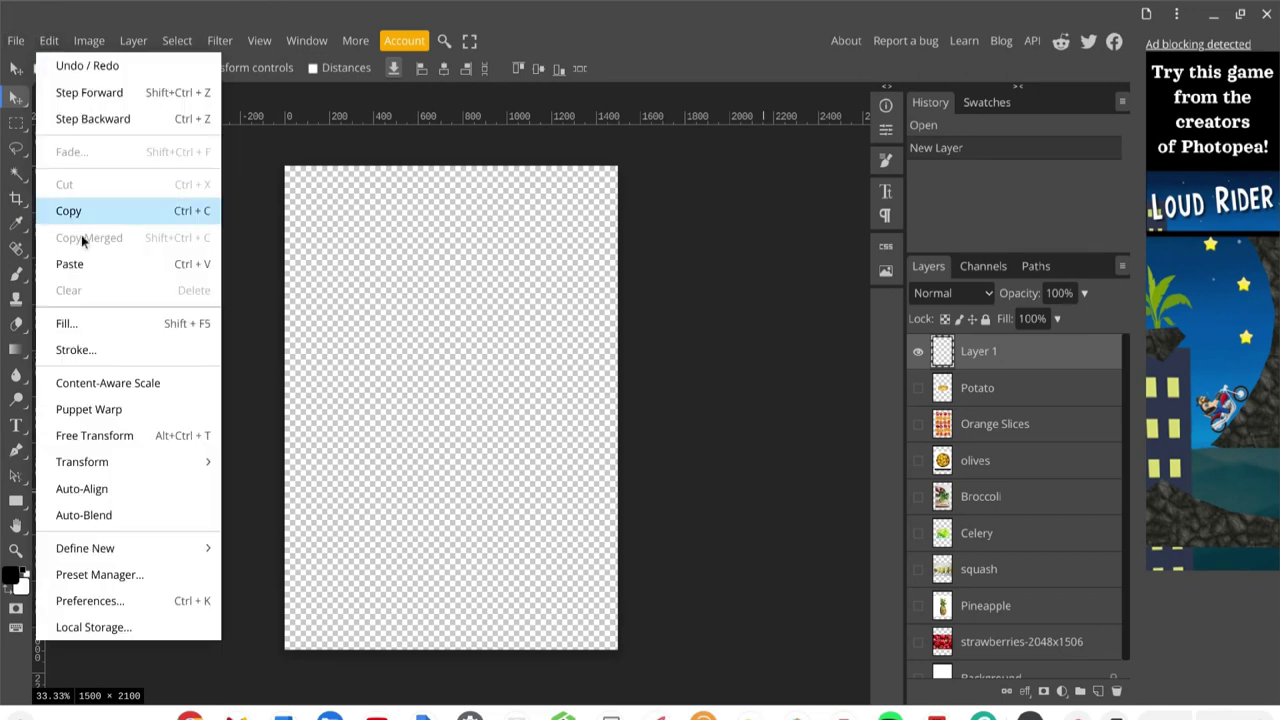
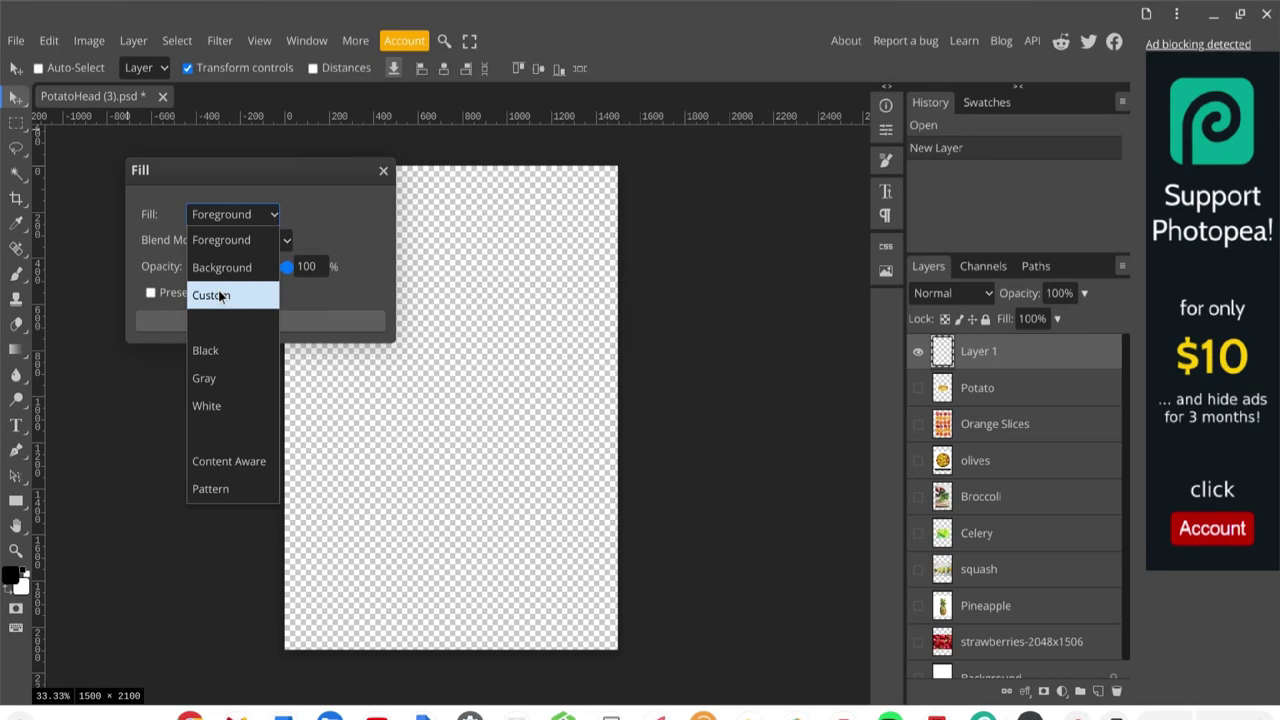
pyautogui.click(220, 295)
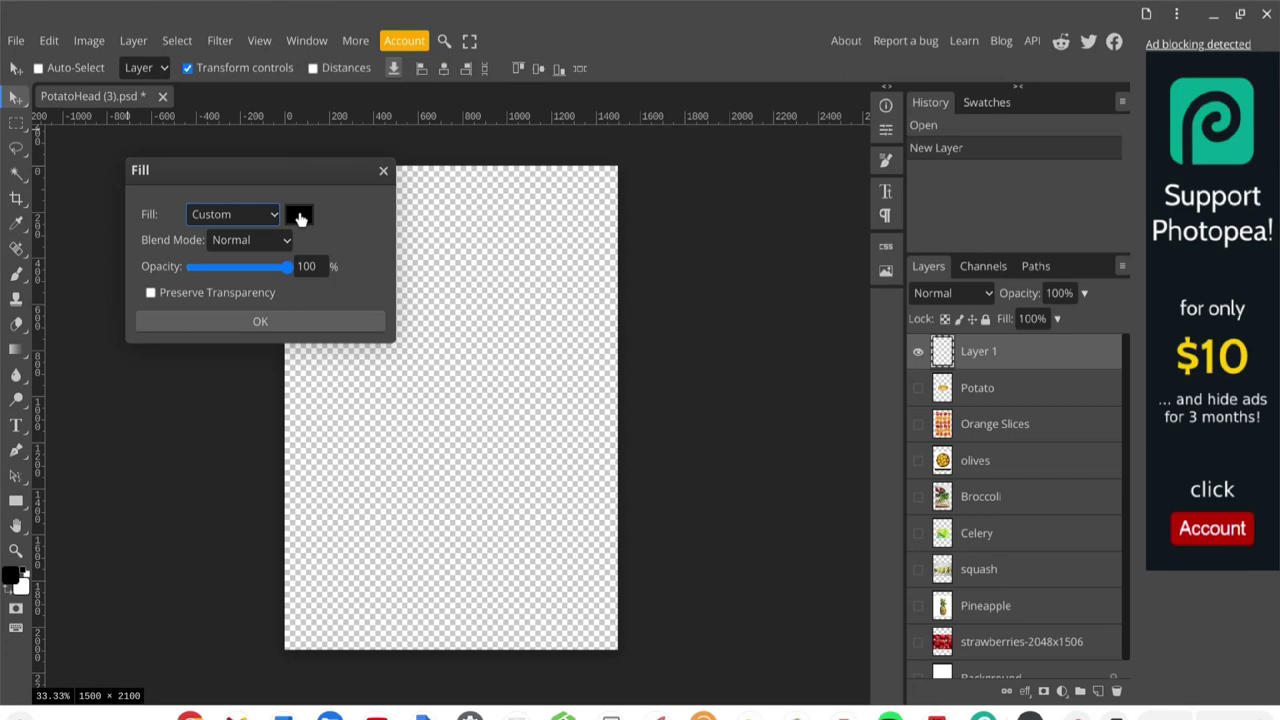
pyautogui.click(300, 217)
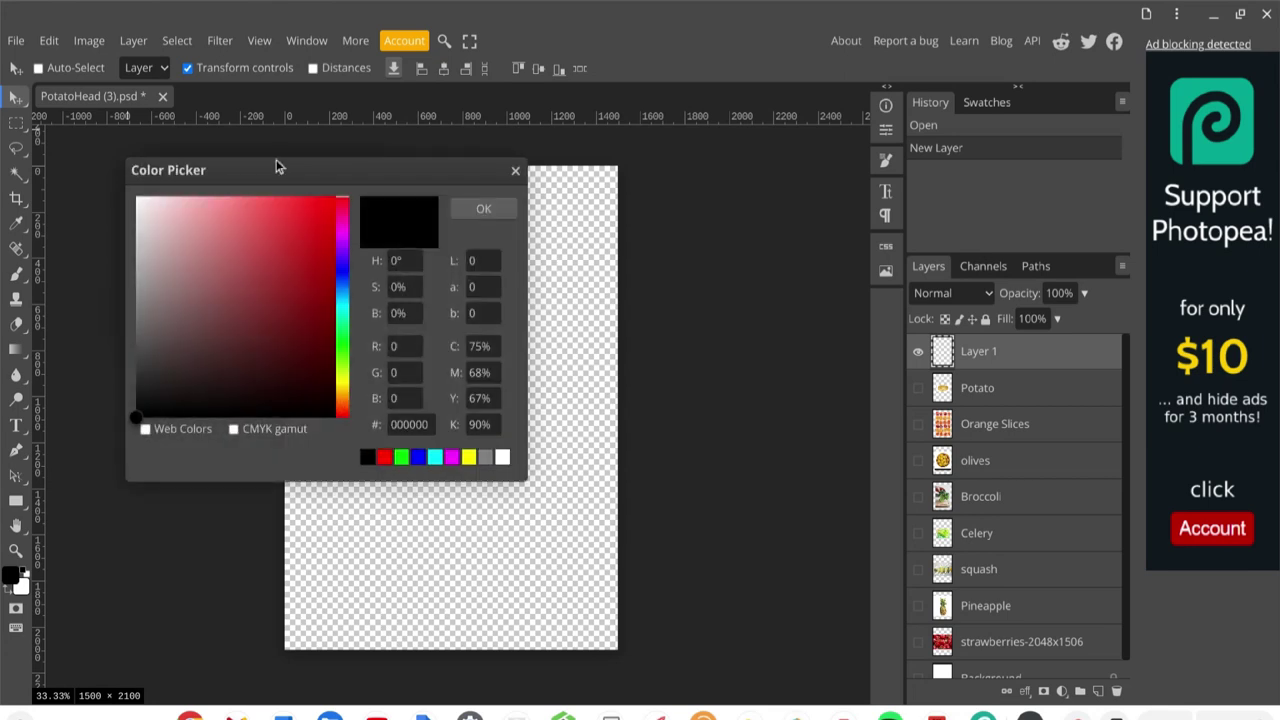
pyautogui.moveTo(265, 171); pyautogui.dragTo(596, 185)
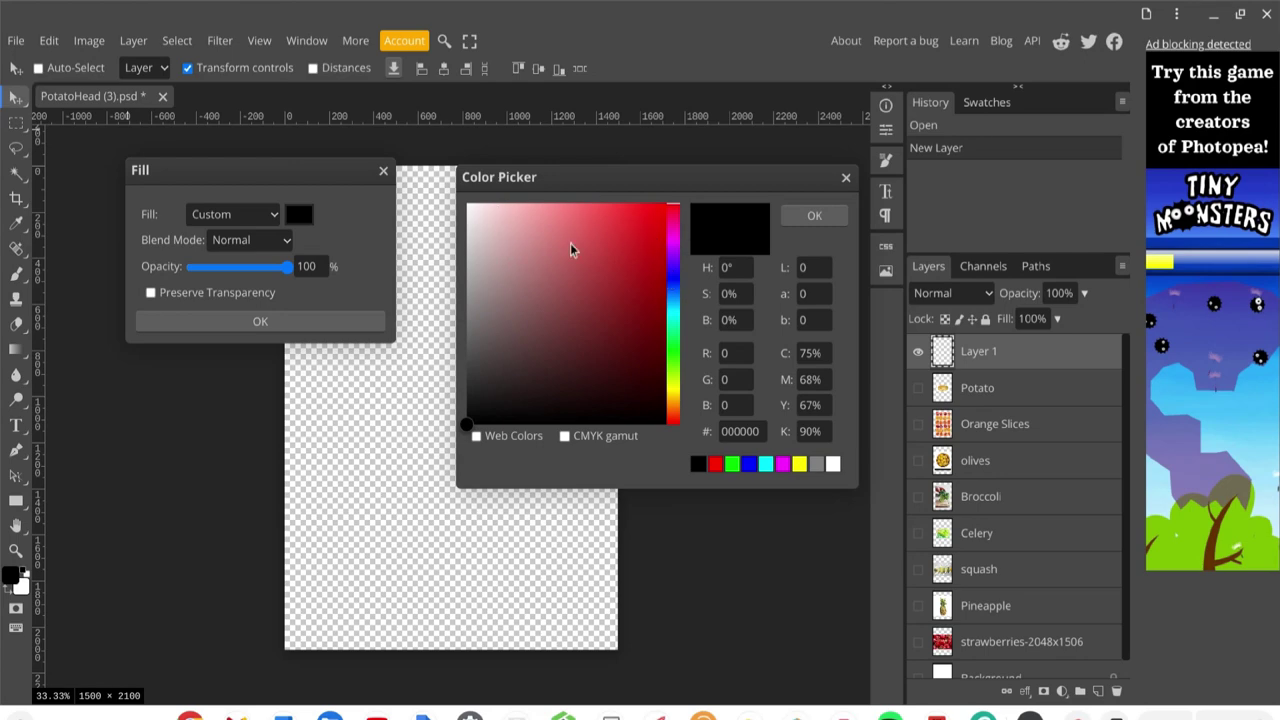
# - Try out pink, dark red and bright red shades for the custom fill color
pyautogui.click(648, 242)
pyautogui.click(569, 240)
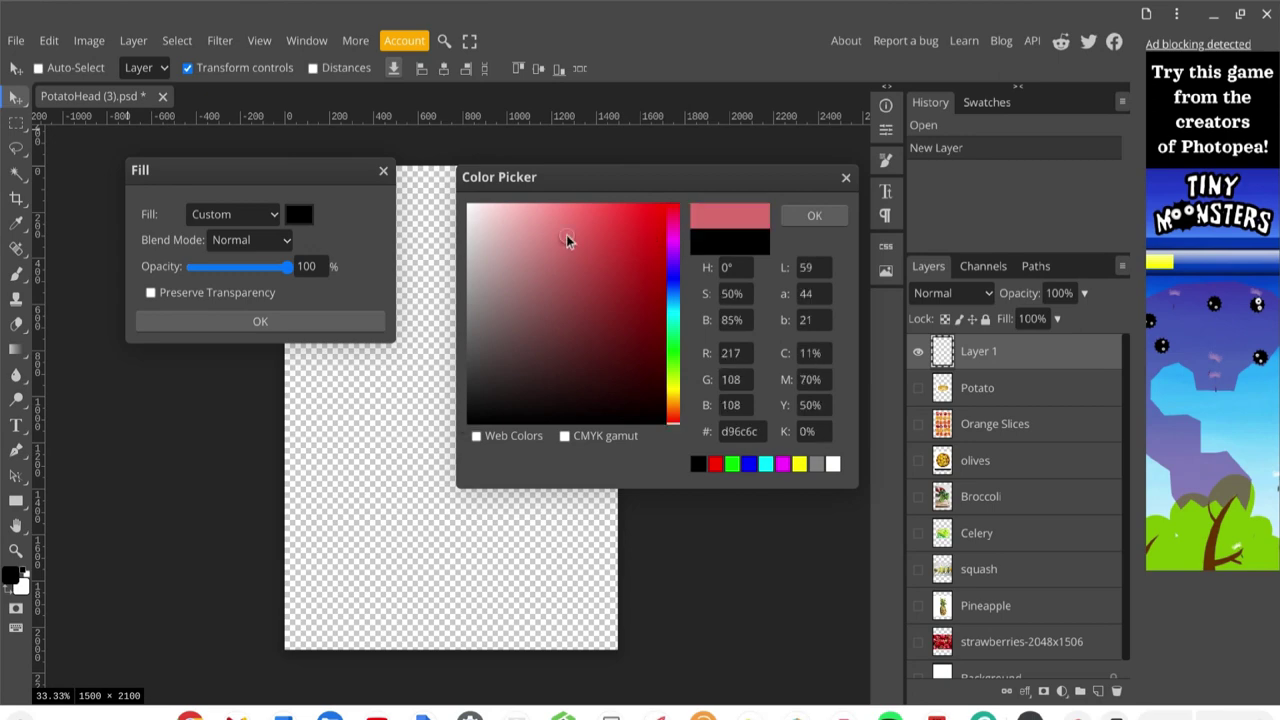
pyautogui.click(583, 357)
pyautogui.click(611, 274)
pyautogui.click(557, 237)
pyautogui.click(548, 231)
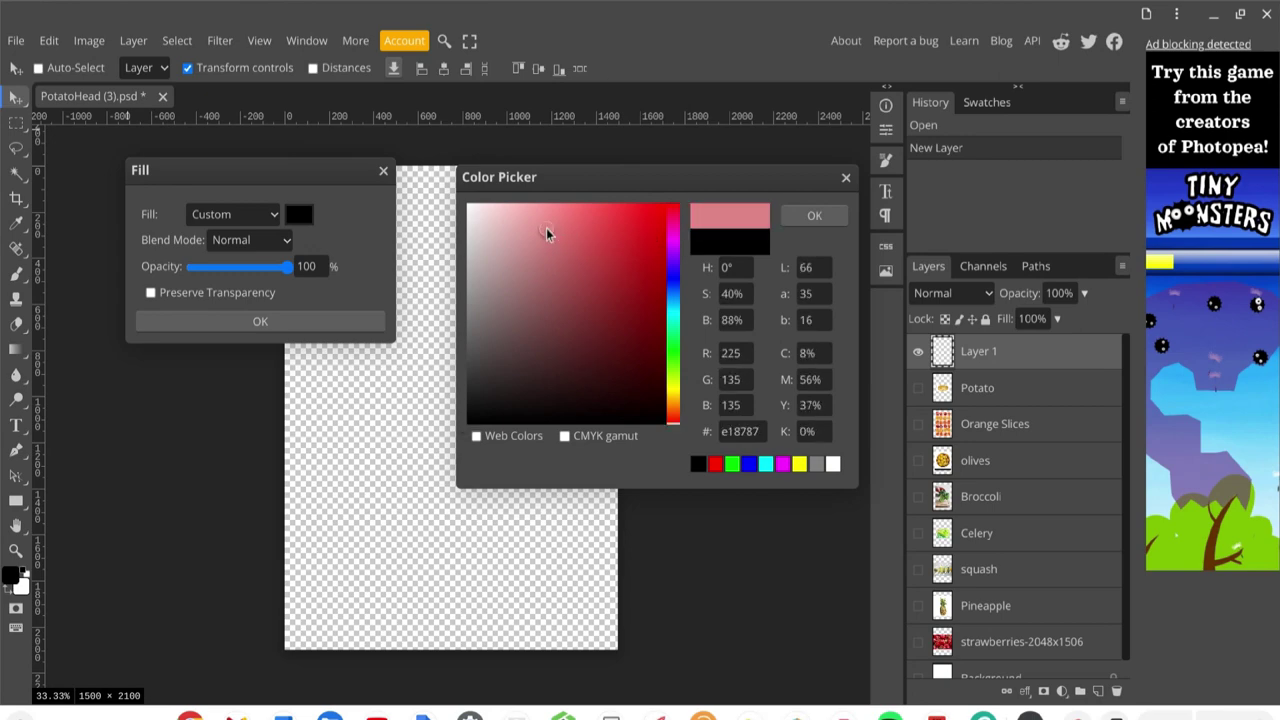
pyautogui.click(555, 219)
pyautogui.click(634, 359)
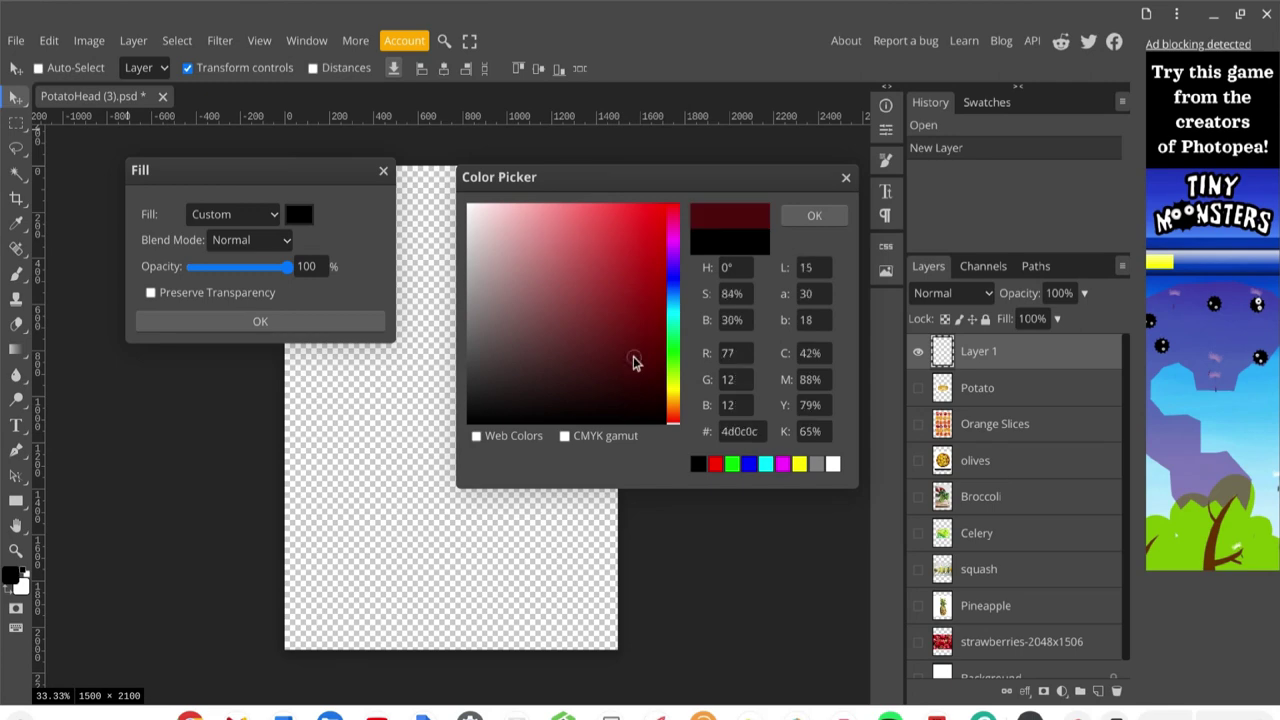
pyautogui.click(632, 334)
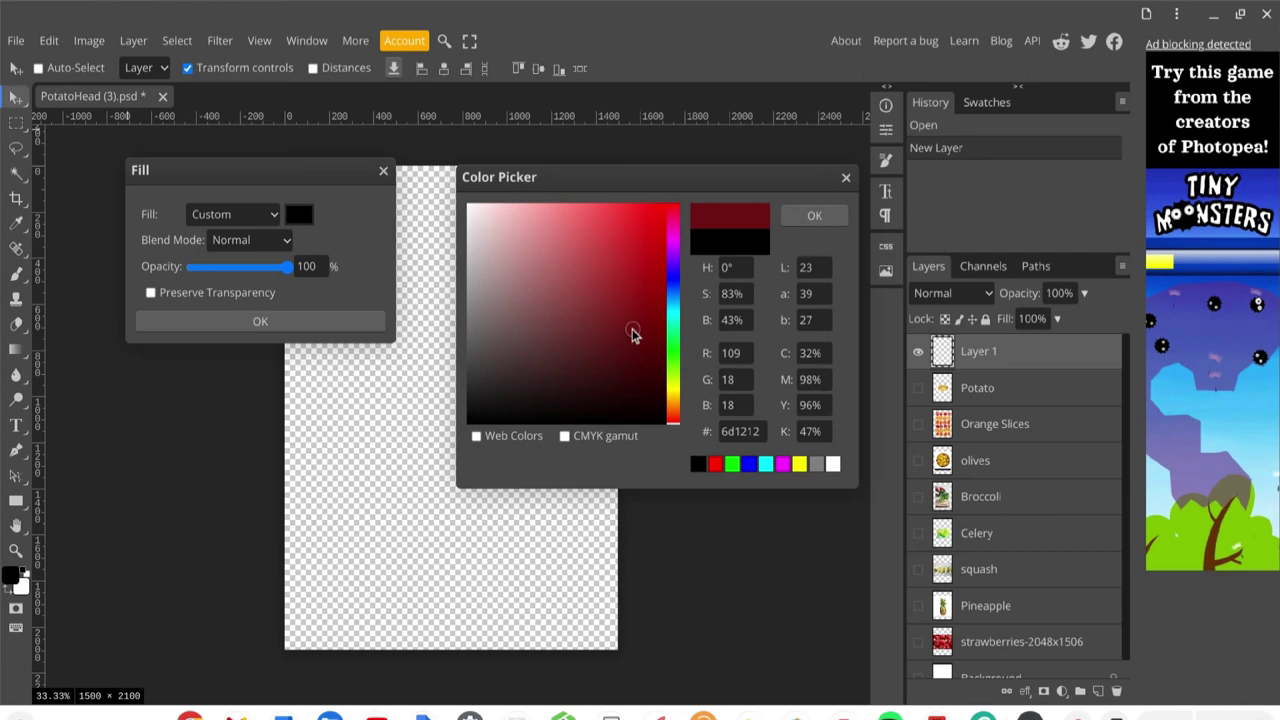
pyautogui.click(635, 292)
pyautogui.click(652, 294)
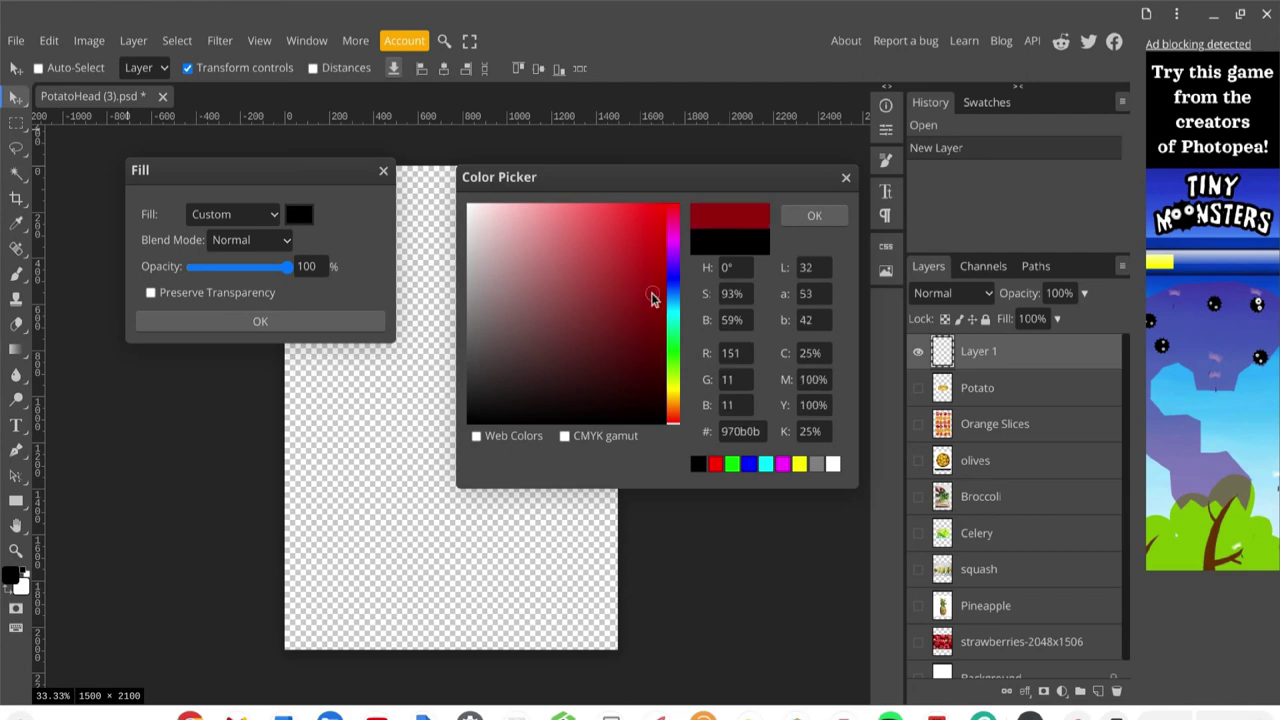
pyautogui.click(644, 220)
pyautogui.click(578, 272)
pyautogui.click(502, 236)
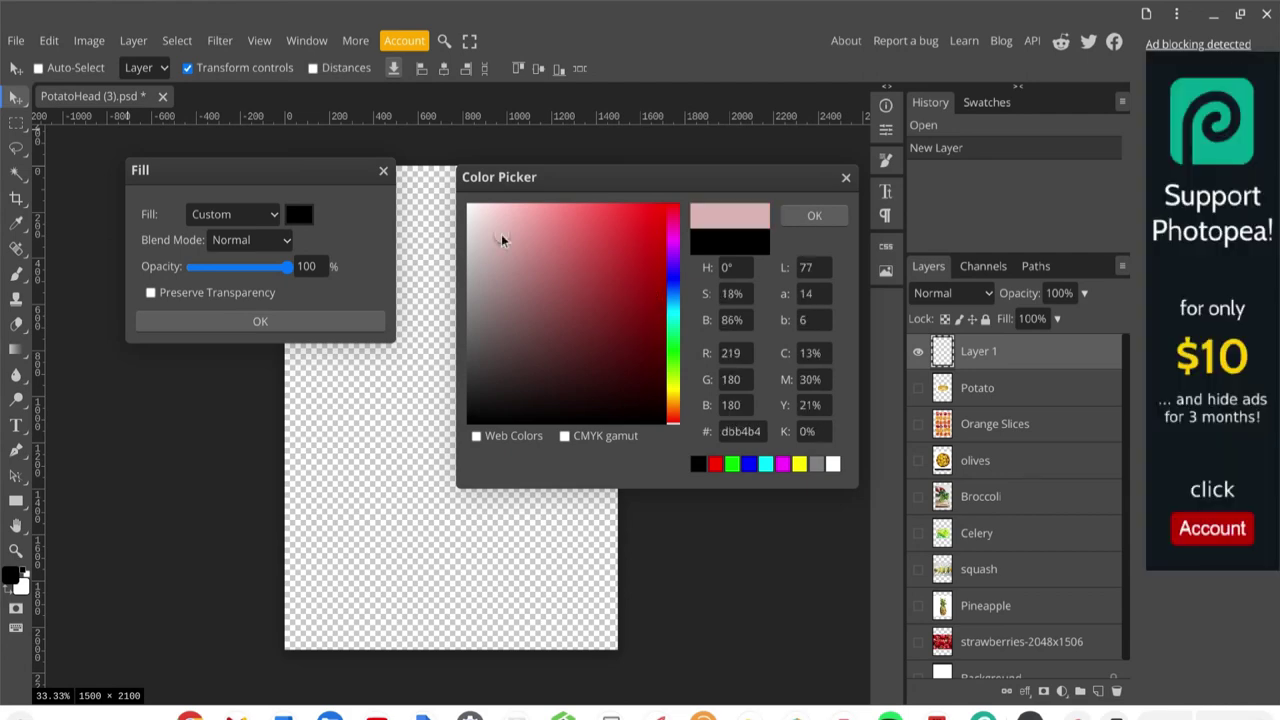
pyautogui.click(575, 318)
pyautogui.click(626, 278)
pyautogui.click(633, 231)
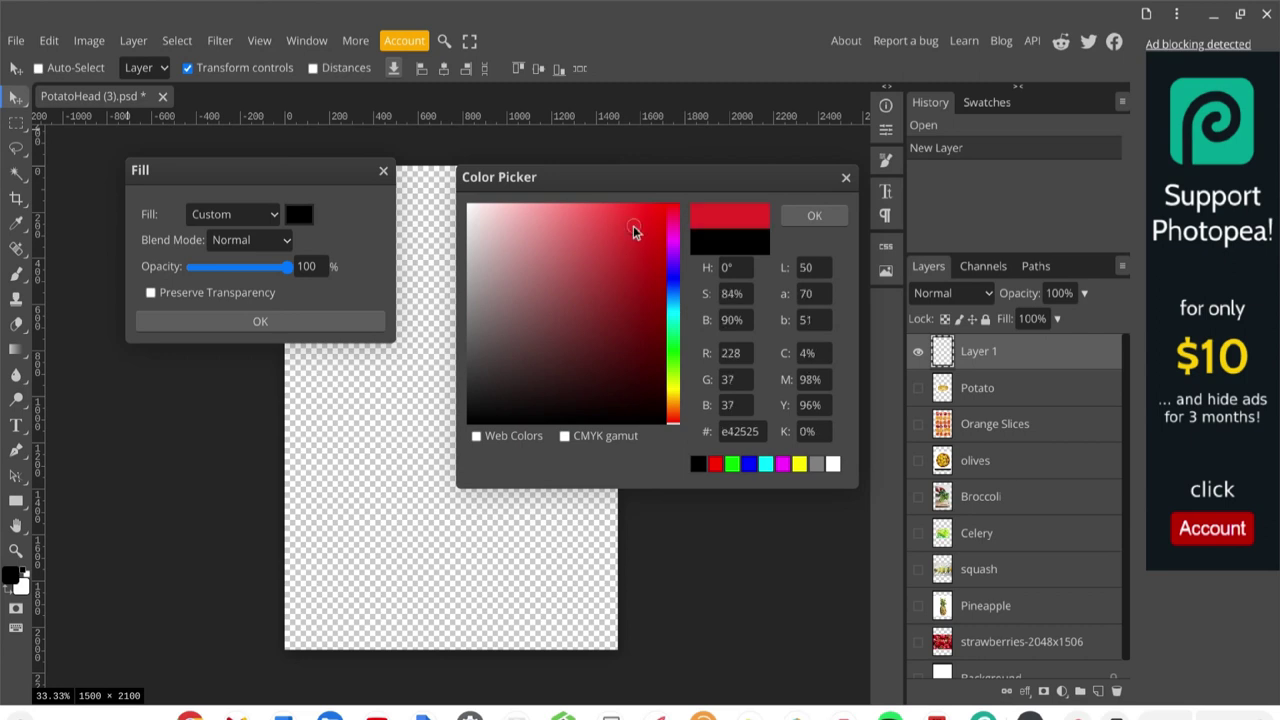
# - Try out other hues from blue to lime green, with darker and brighter green shades, for the fill color
pyautogui.click(677, 286)
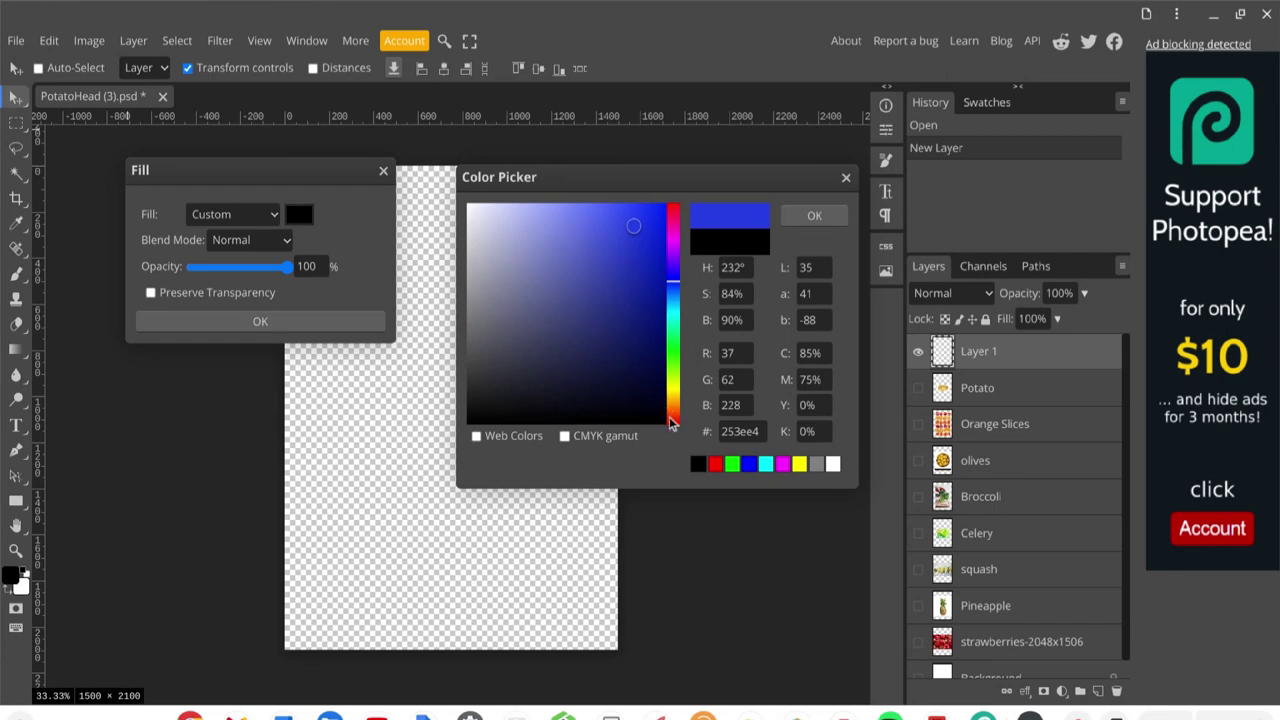
pyautogui.click(677, 263)
pyautogui.click(677, 316)
pyautogui.click(677, 340)
pyautogui.click(677, 350)
pyautogui.click(675, 373)
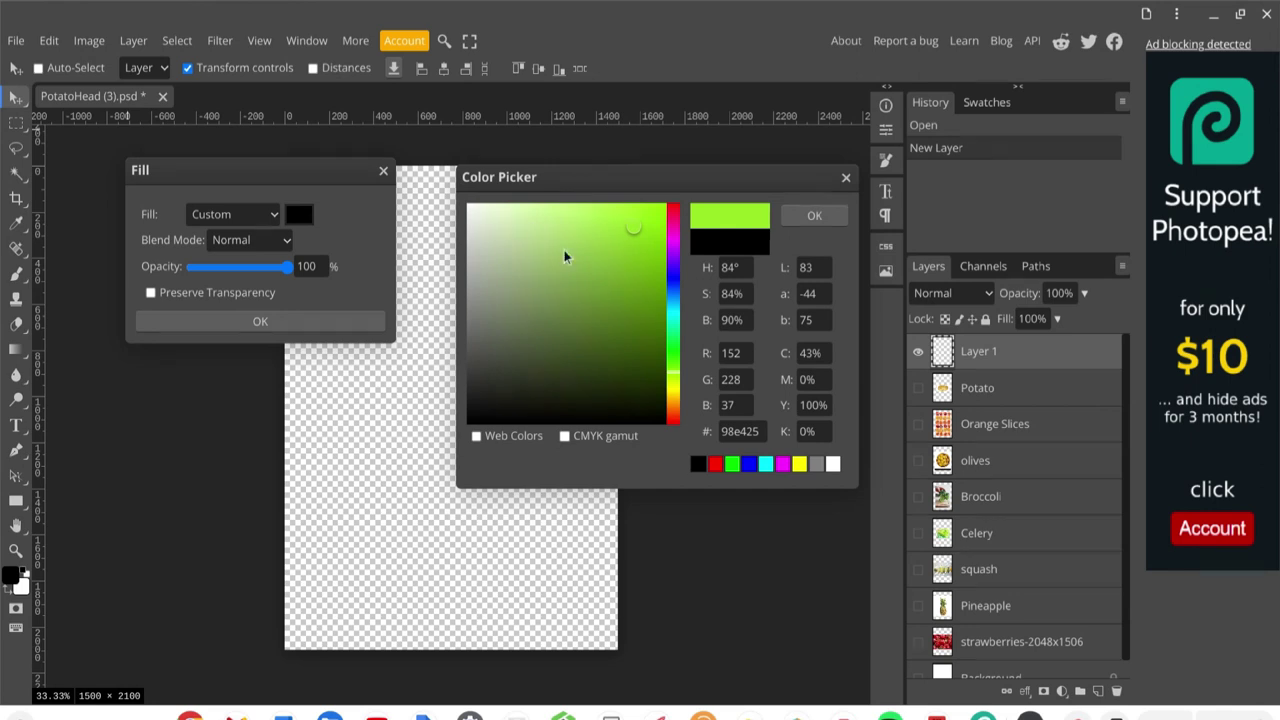
pyautogui.click(652, 346)
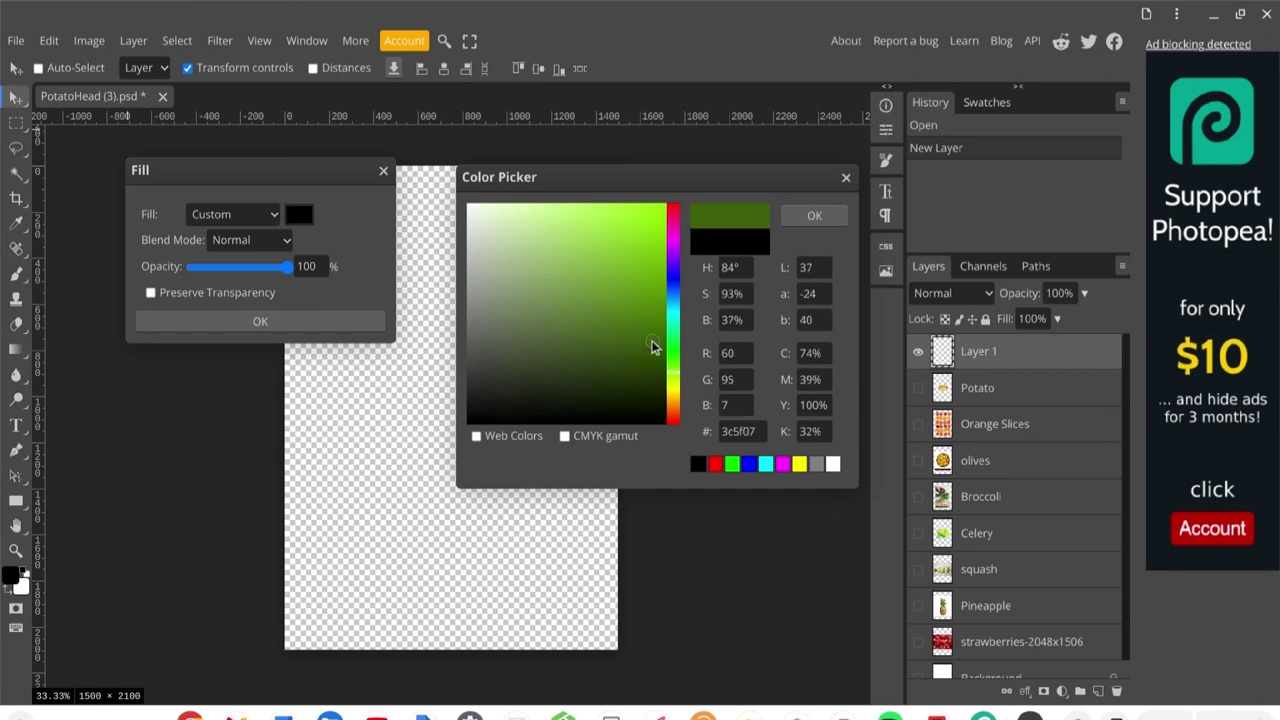
pyautogui.click(637, 270)
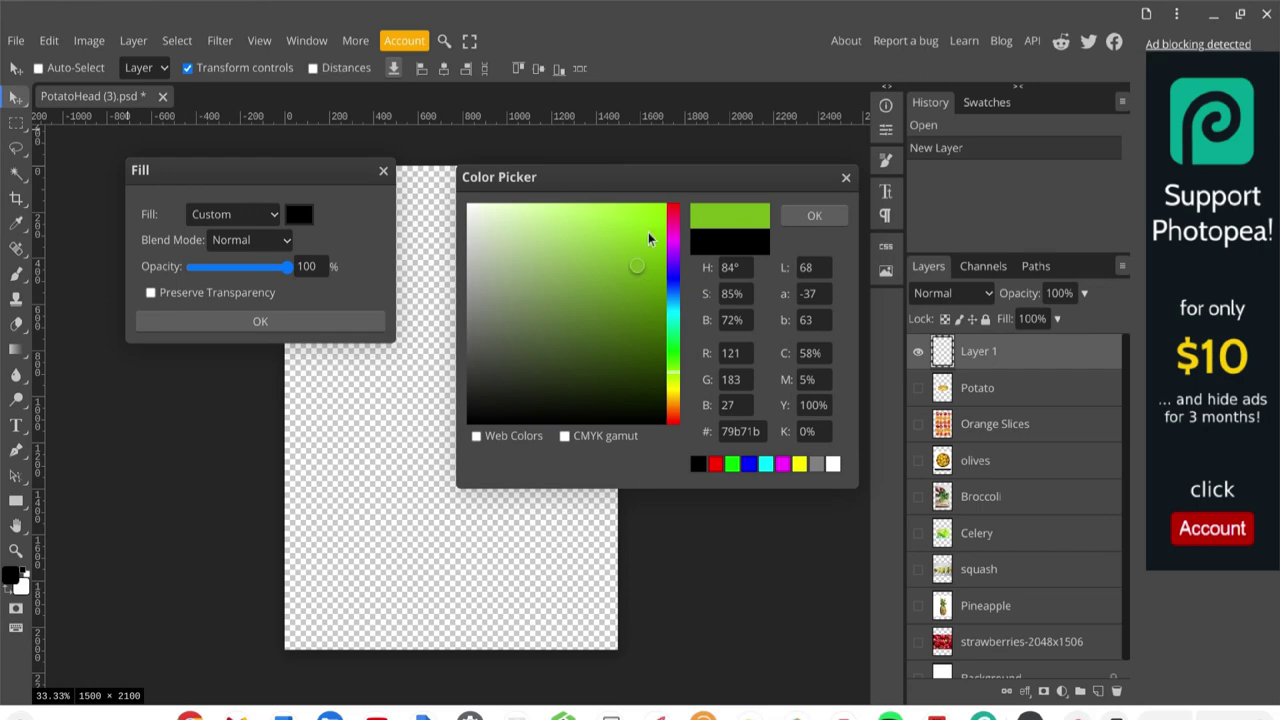
pyautogui.click(648, 233)
# - Choose the blue shade 3b51cd as the custom color and fill Layer 1 with it at 100% opacity
pyautogui.click(673, 283)
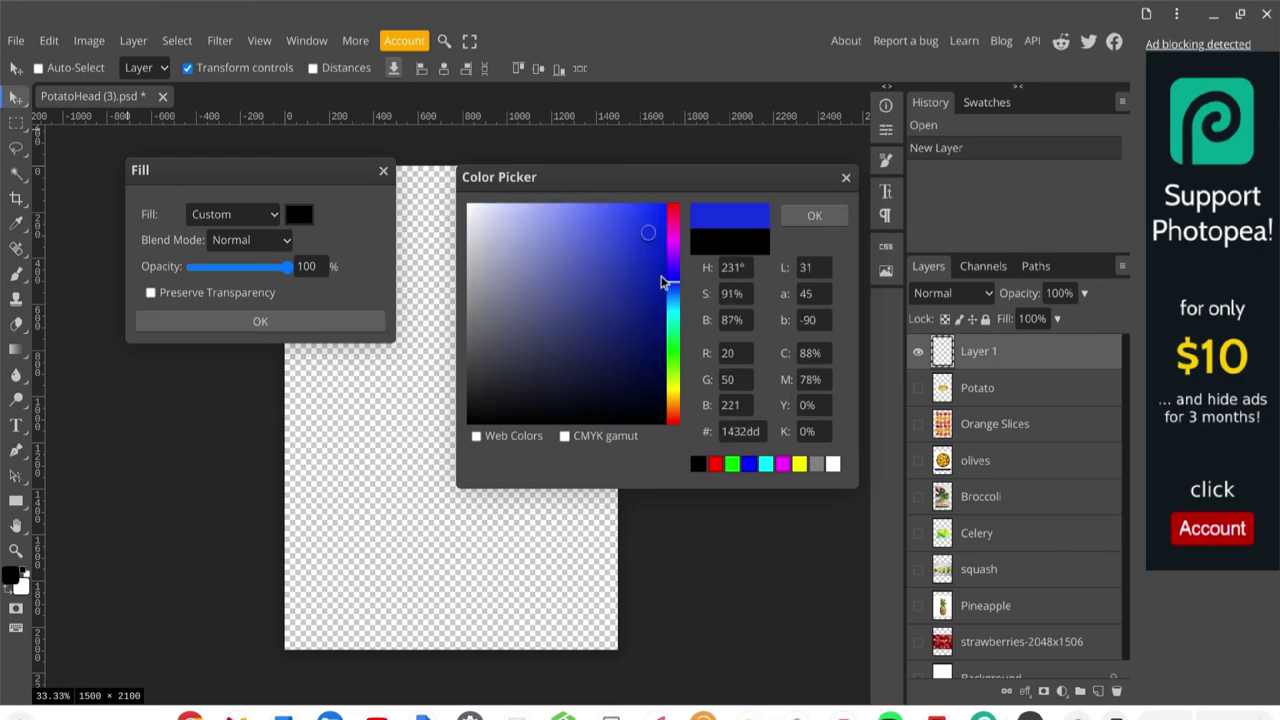
pyautogui.click(608, 246)
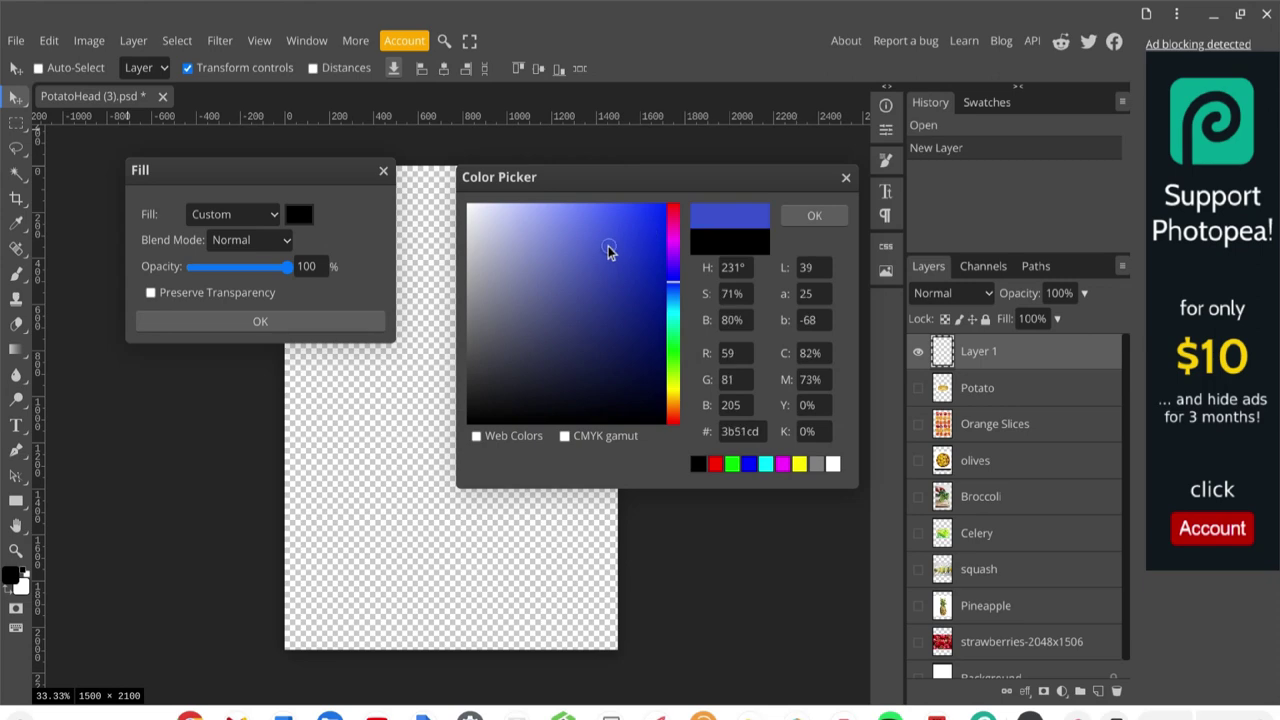
pyautogui.click(814, 218)
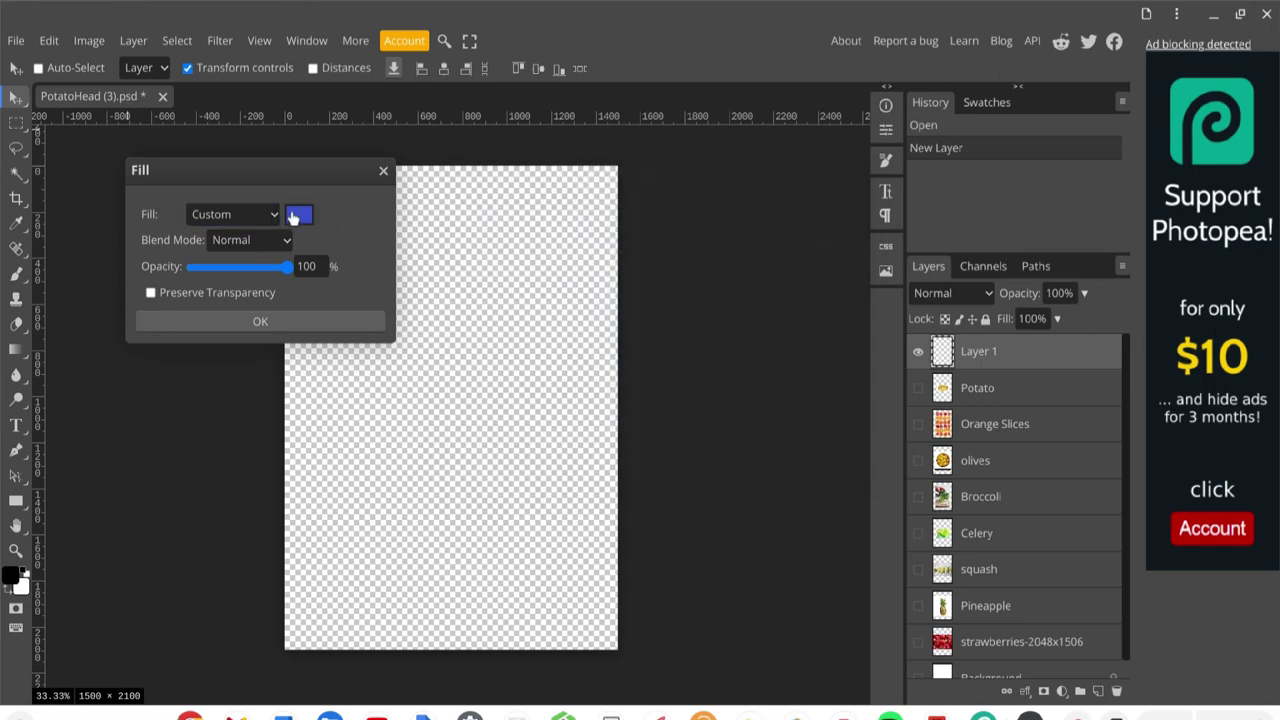
pyautogui.click(246, 326)
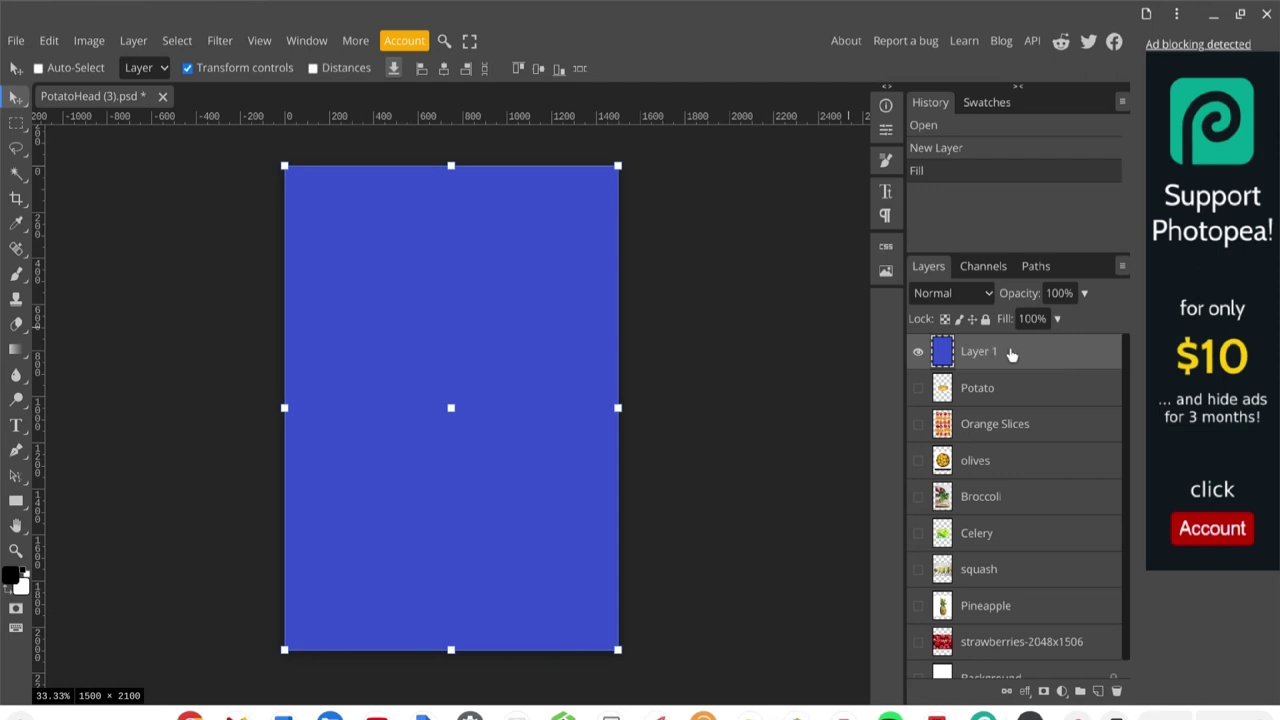
# - Move the blue Layer 1 below all the food layers, directly above the Background layer
pyautogui.moveTo(1013, 356); pyautogui.dragTo(1014, 656)
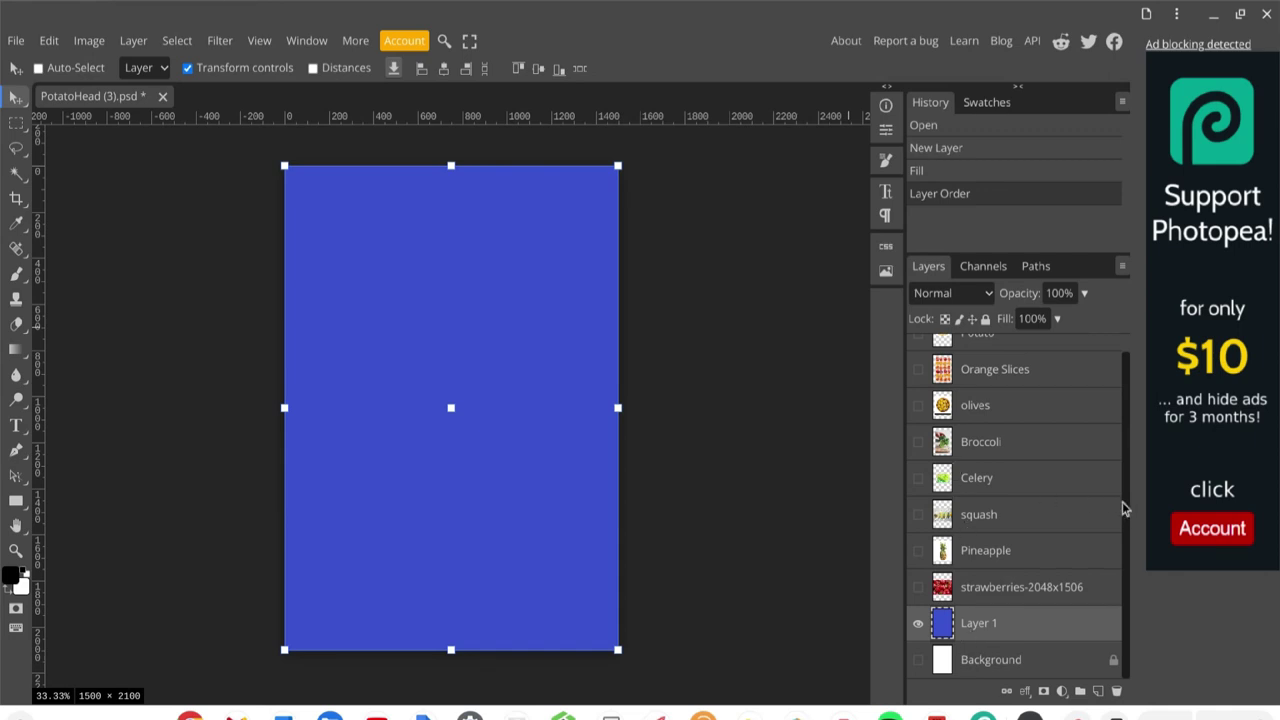
pyautogui.scroll(1, 1125, 514)
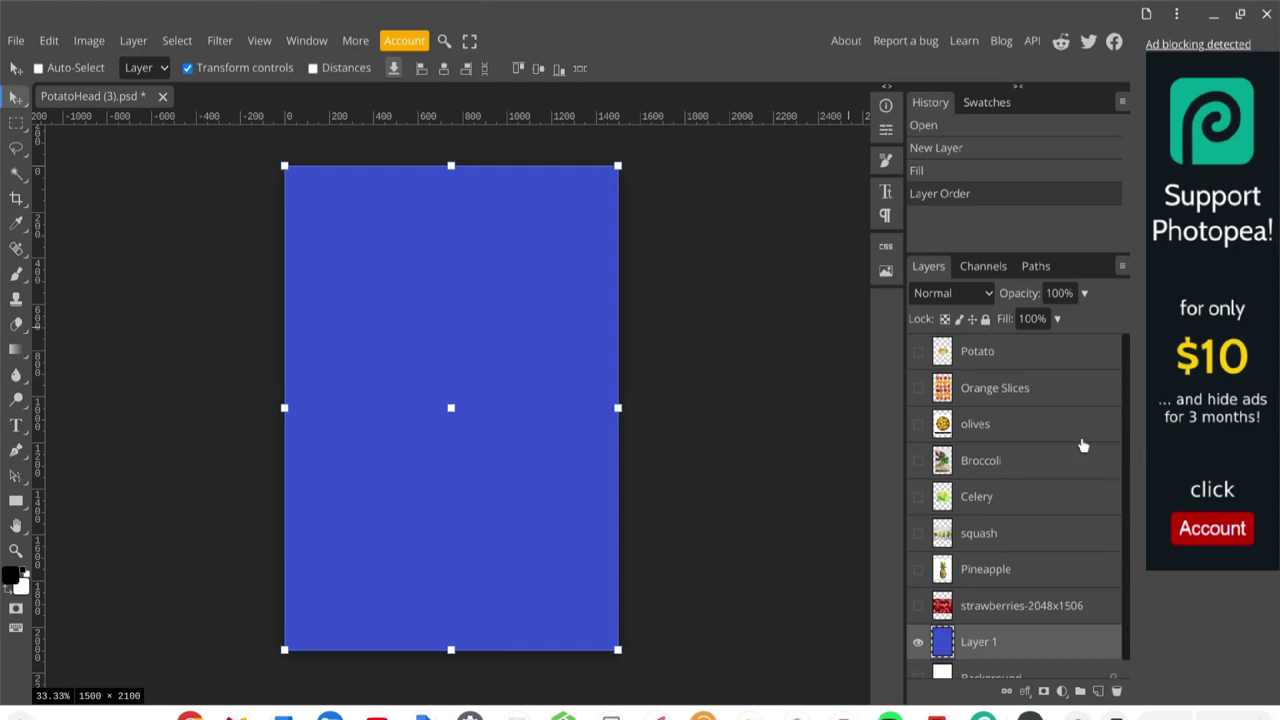
# - Select the Potato layer, keep Transform controls enabled for the Move tool, and make the layer visible
pyautogui.click(989, 354)
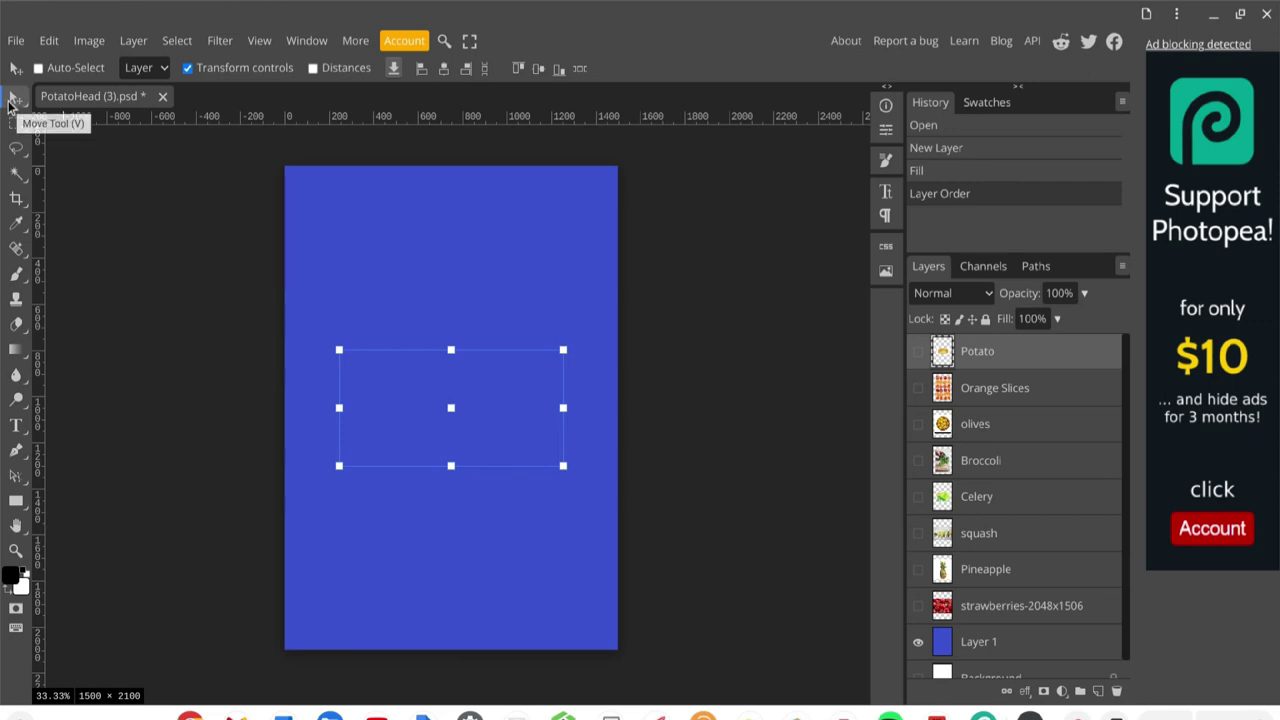
pyautogui.click(188, 68)
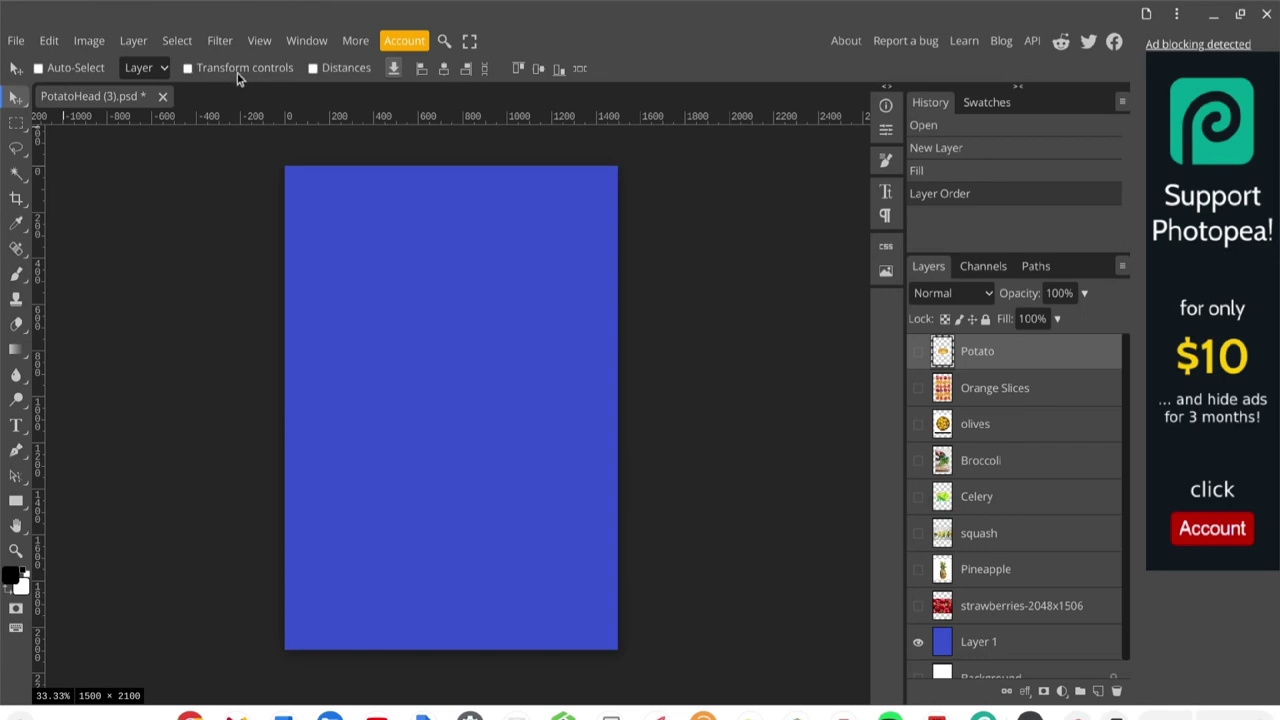
pyautogui.click(188, 69)
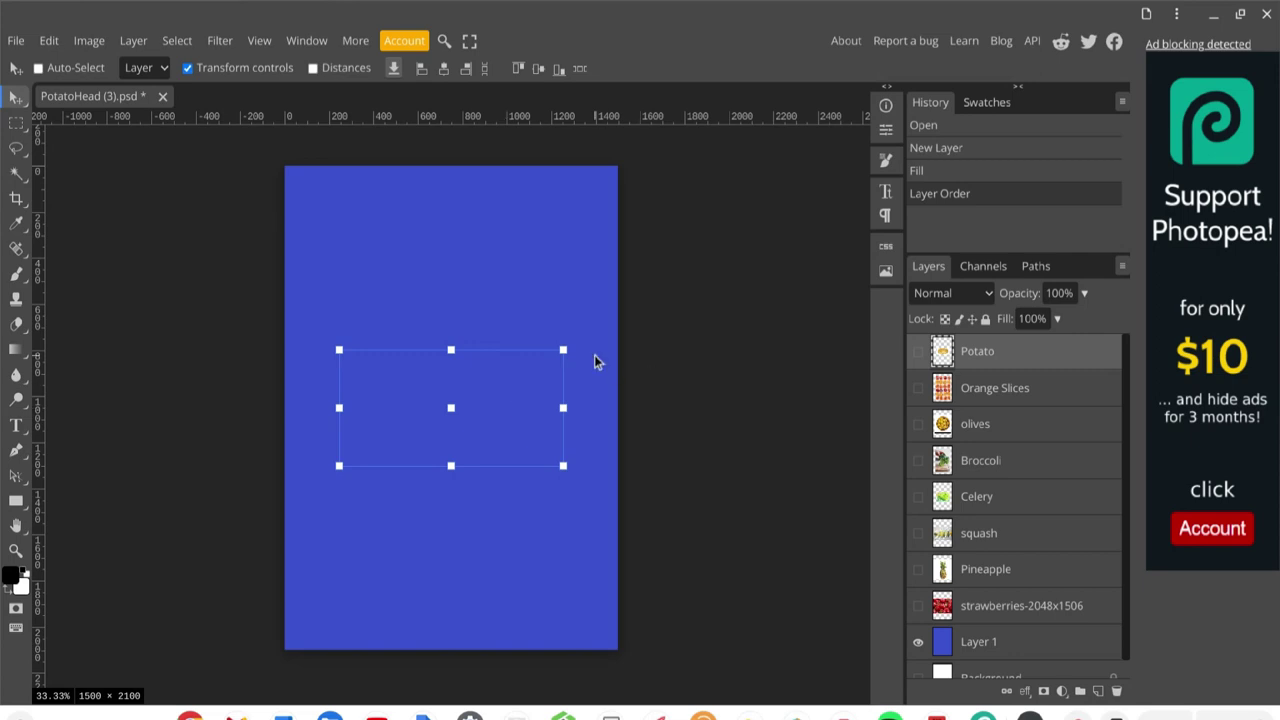
pyautogui.click(918, 354)
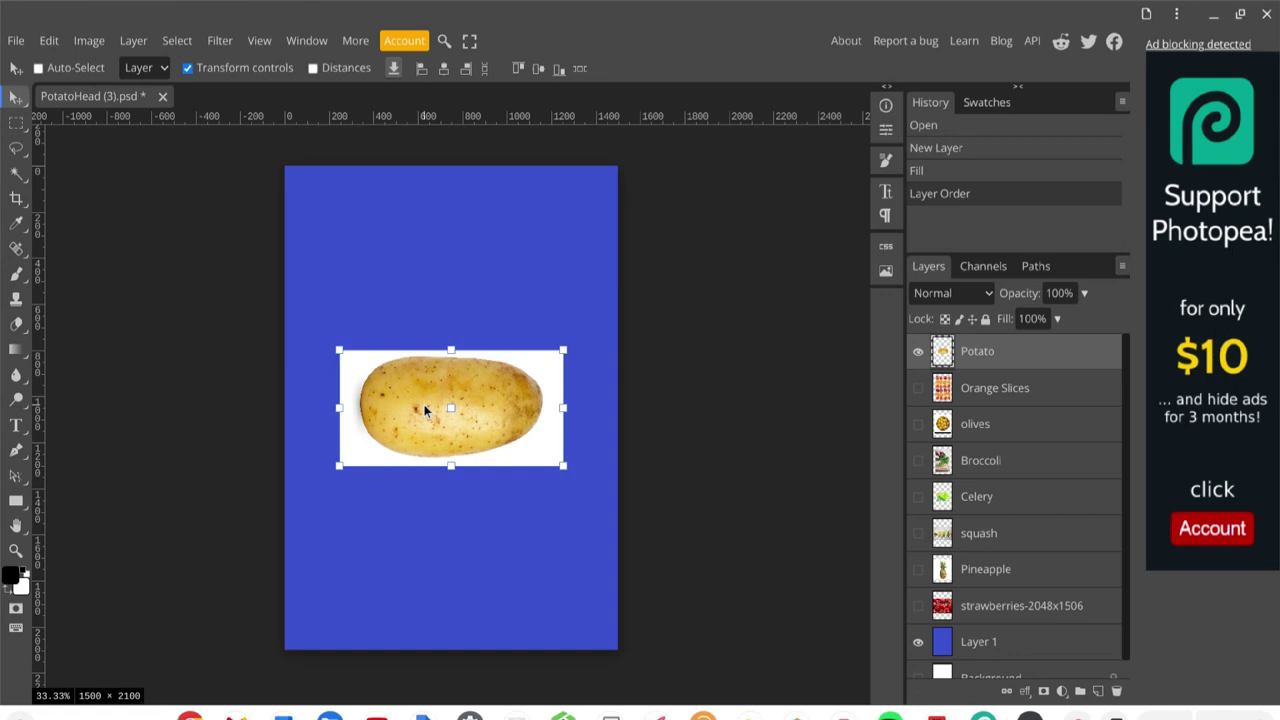
# - Trace the potato's outline with the Magnetic Lasso Select tool and close the path to select the potato
pyautogui.scroll(4, 424, 408)
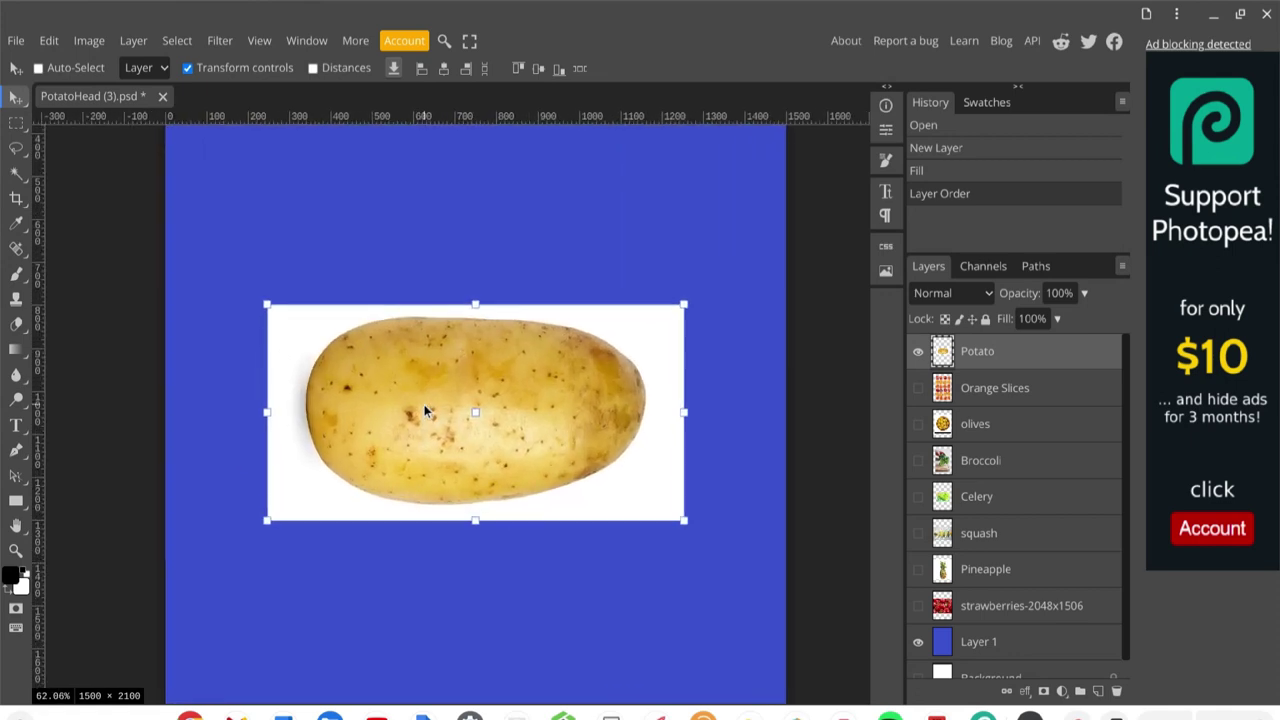
pyautogui.scroll(2, 424, 410)
pyautogui.scroll(-3, 424, 410)
pyautogui.scroll(3, 424, 410)
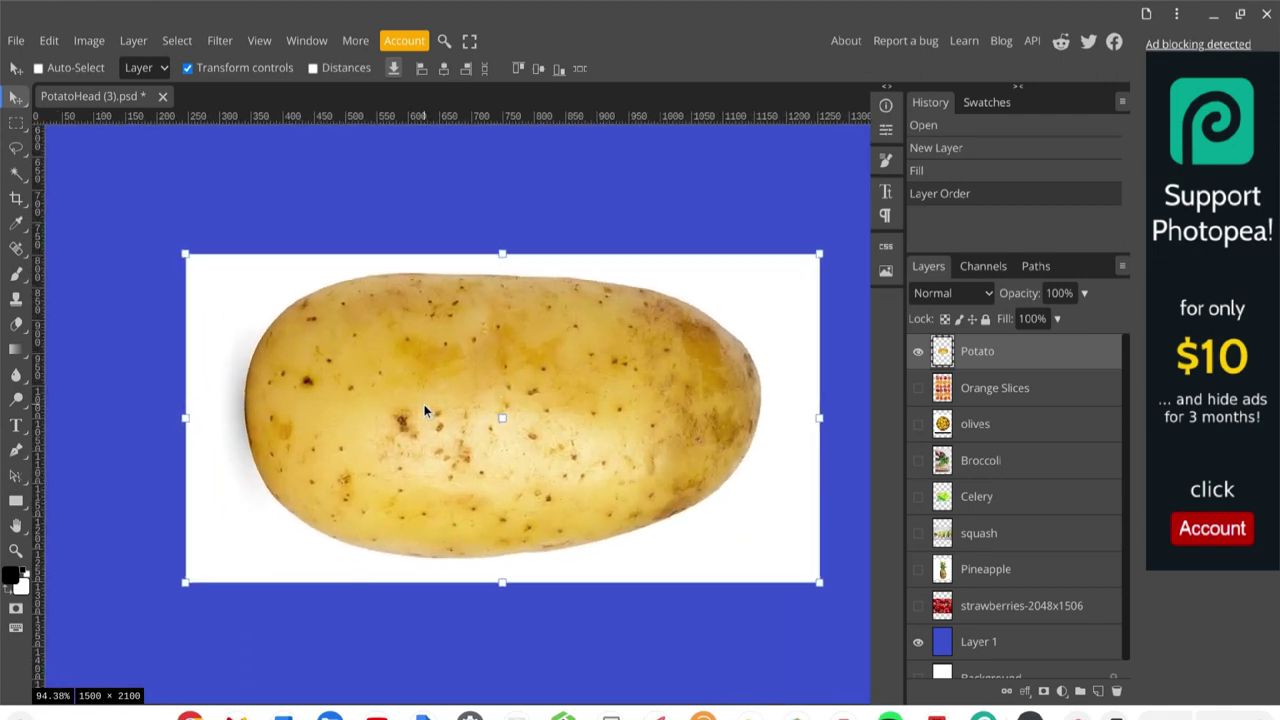
pyautogui.scroll(1, 424, 410)
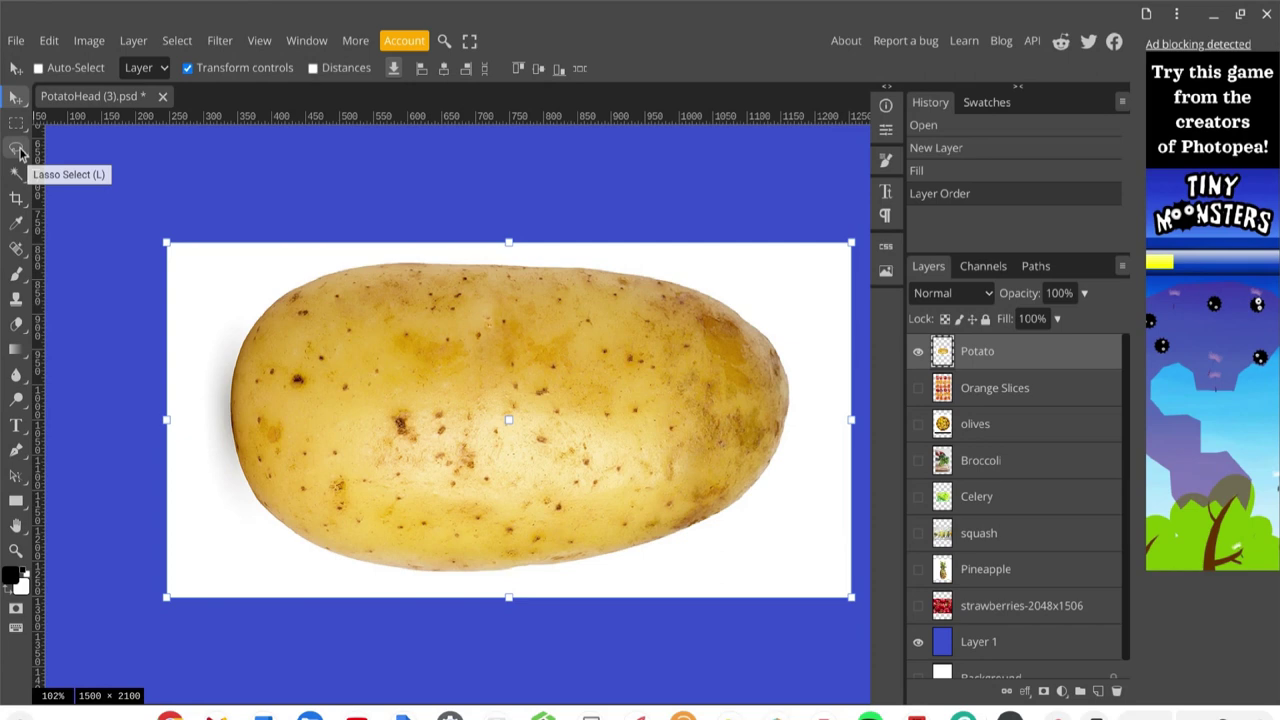
pyautogui.click(18, 149)
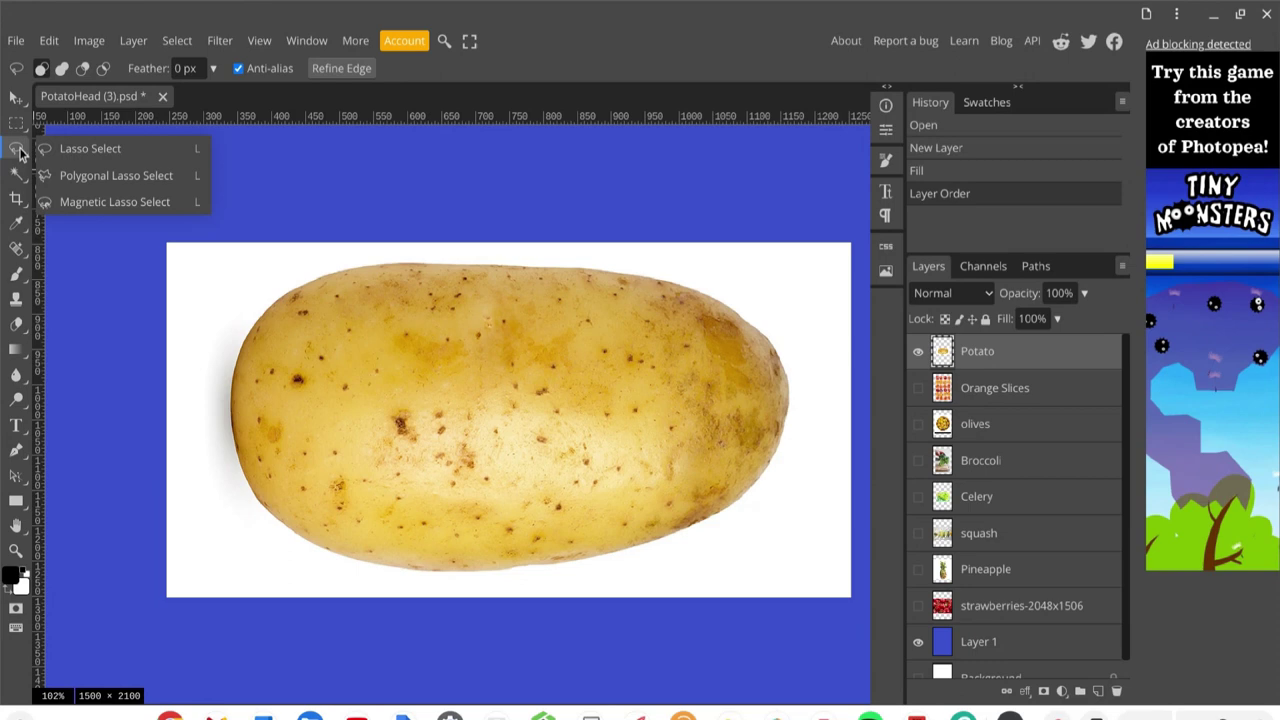
pyautogui.click(104, 201)
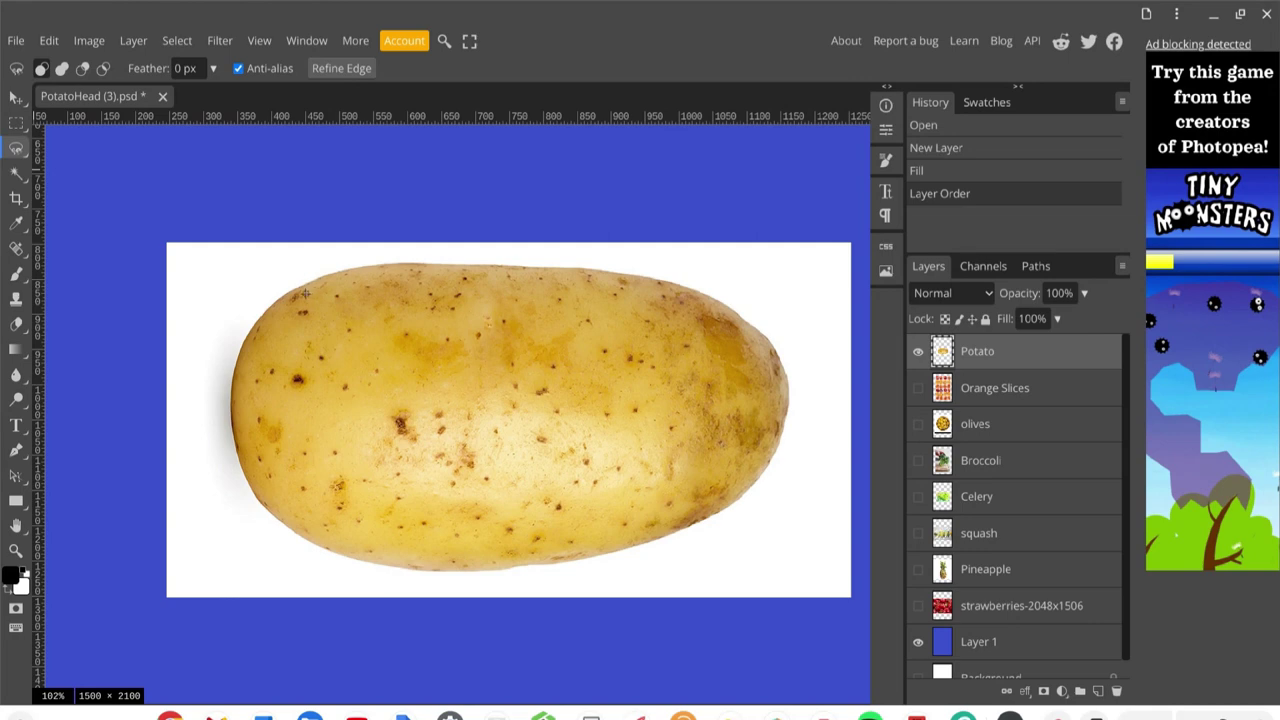
pyautogui.click(384, 265)
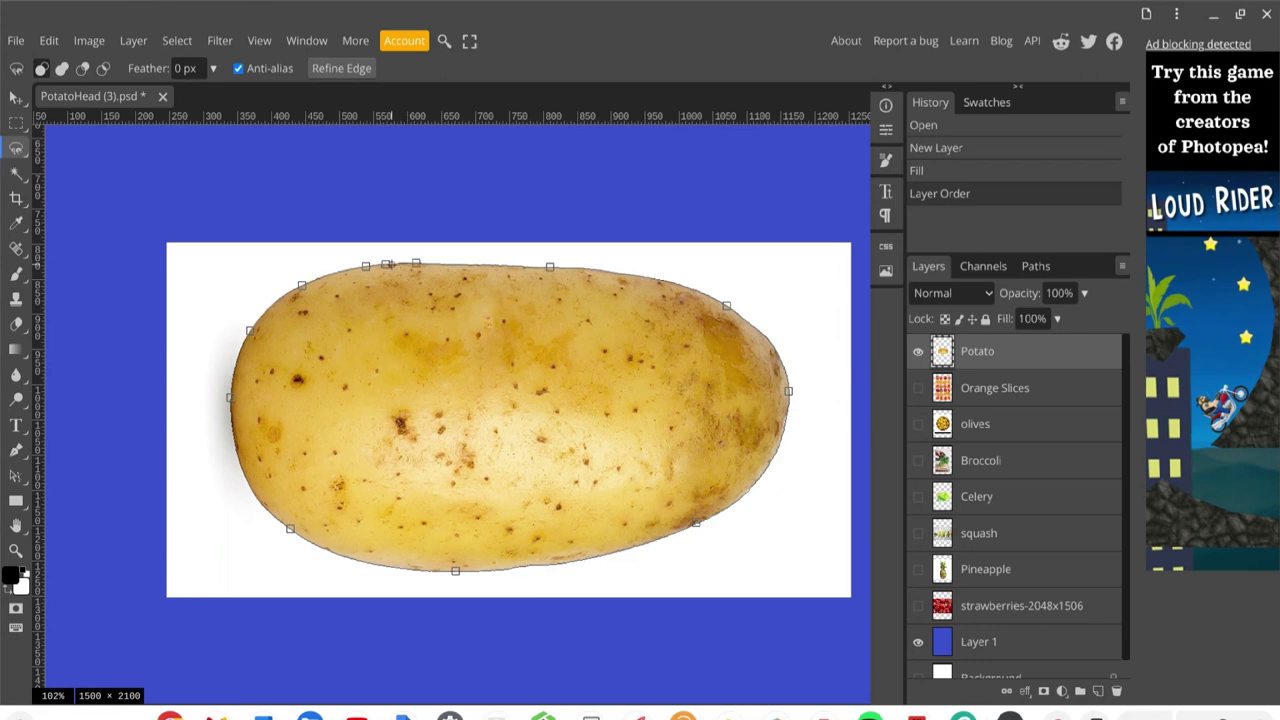
pyautogui.click(390, 264)
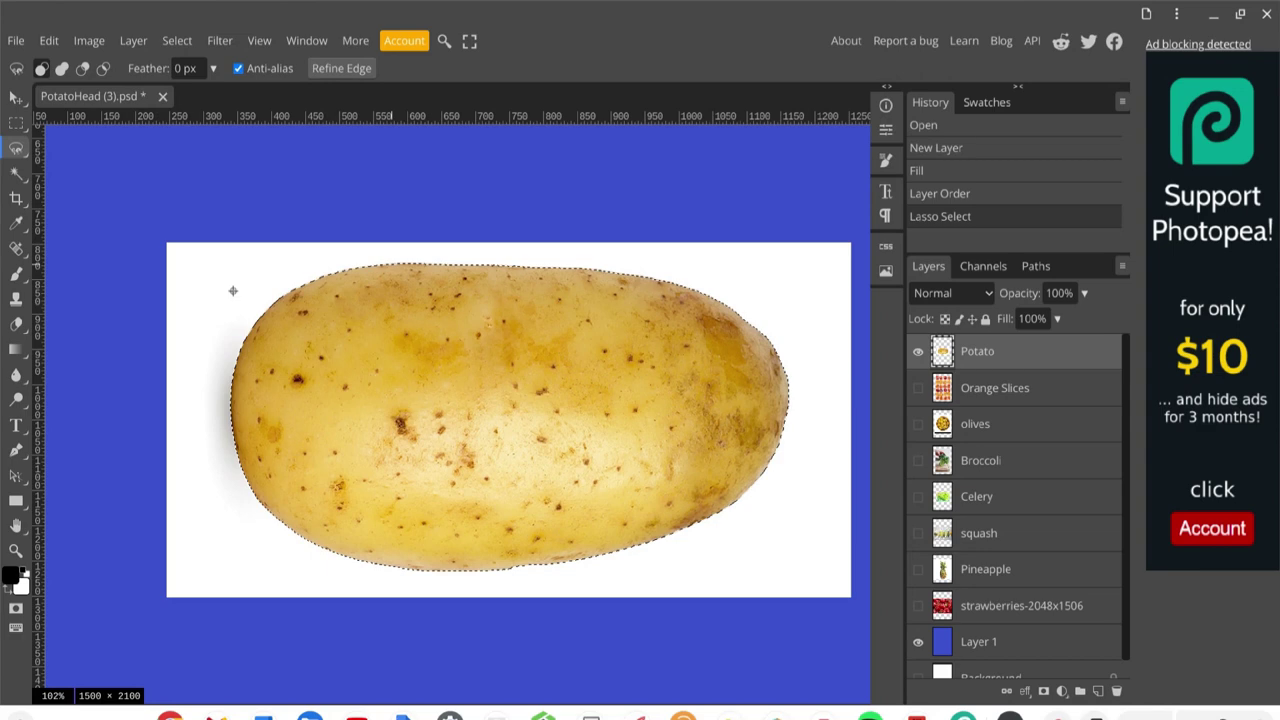
pyautogui.scroll(-5, 232, 290)
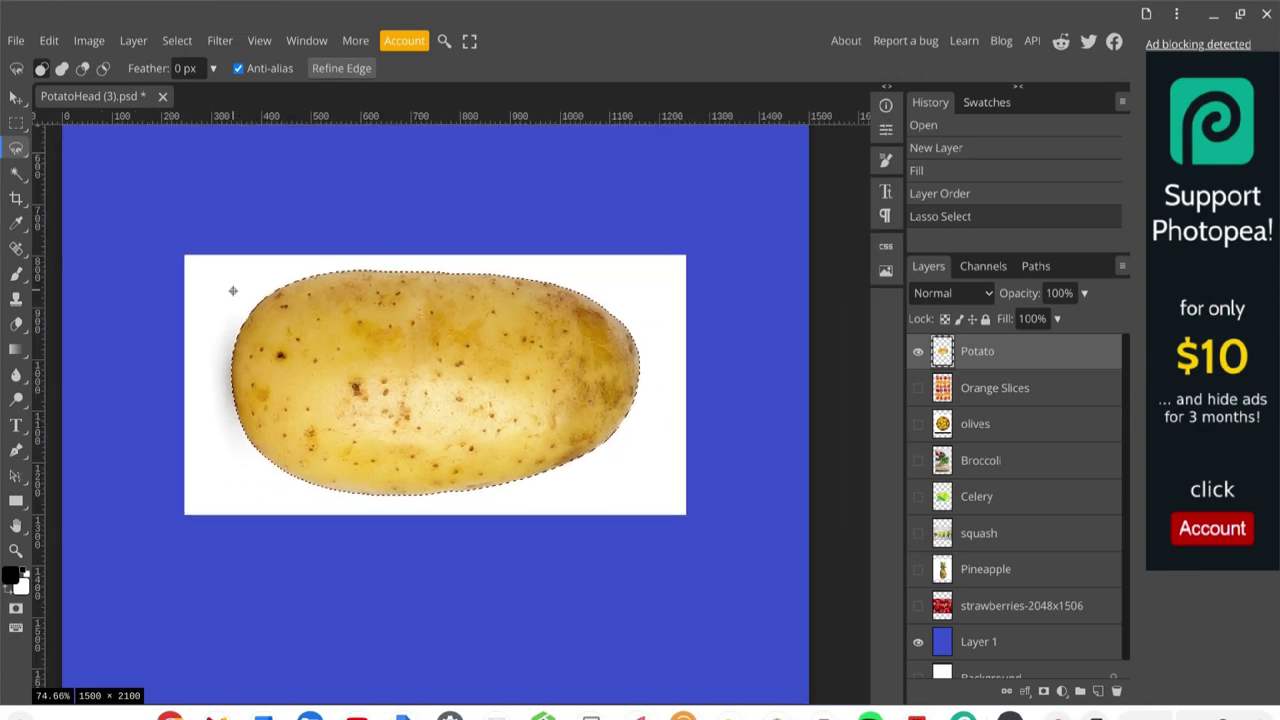
pyautogui.scroll(-1, 232, 290)
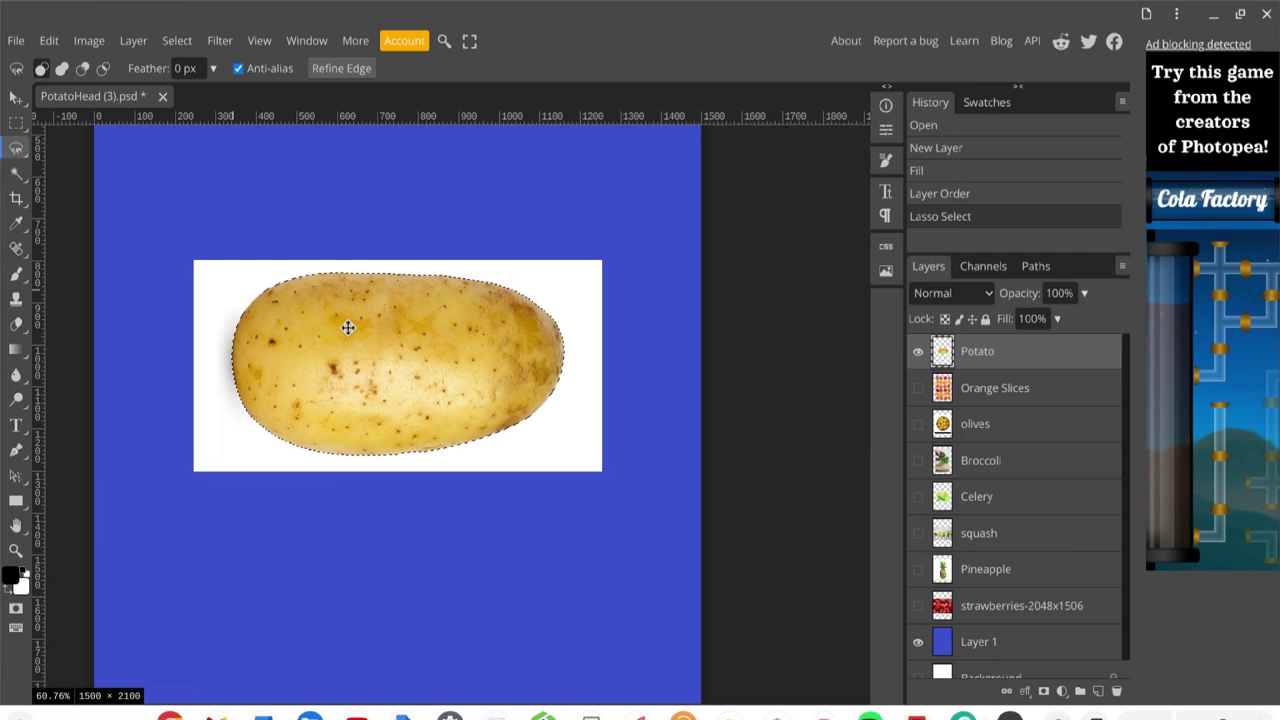
pyautogui.press('Delete')
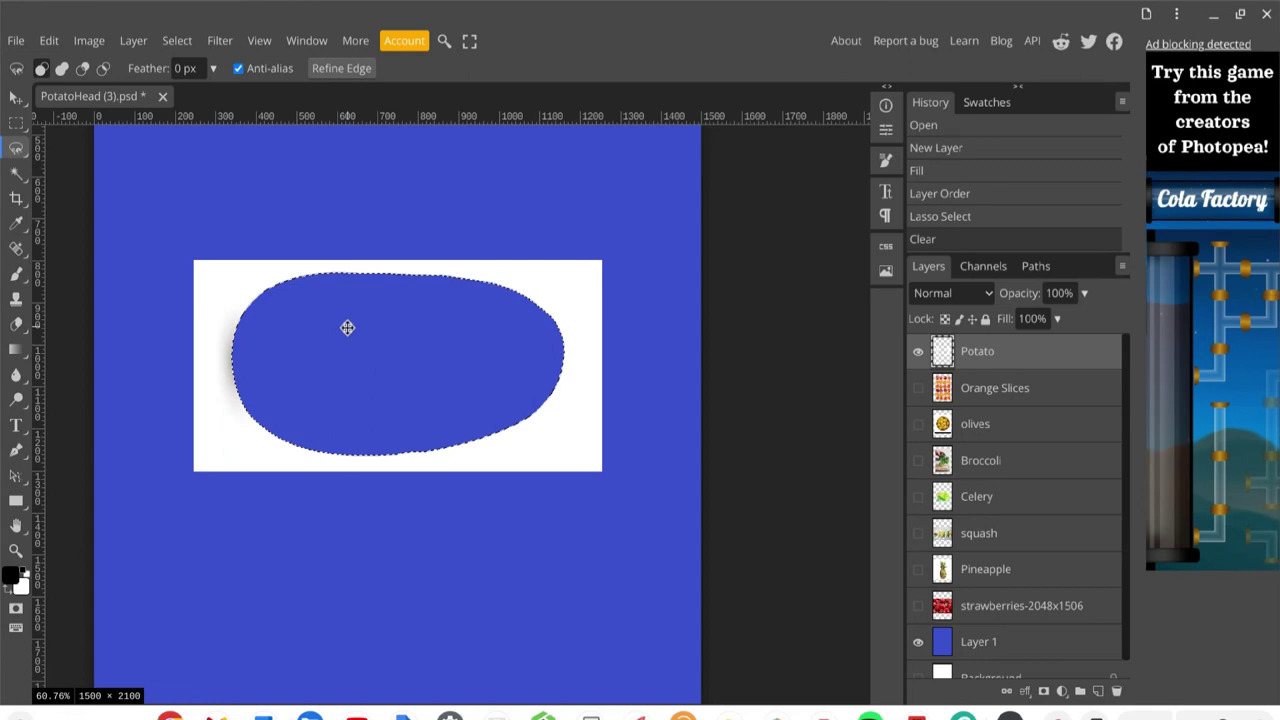
pyautogui.hotkey('ctrl', 'z')
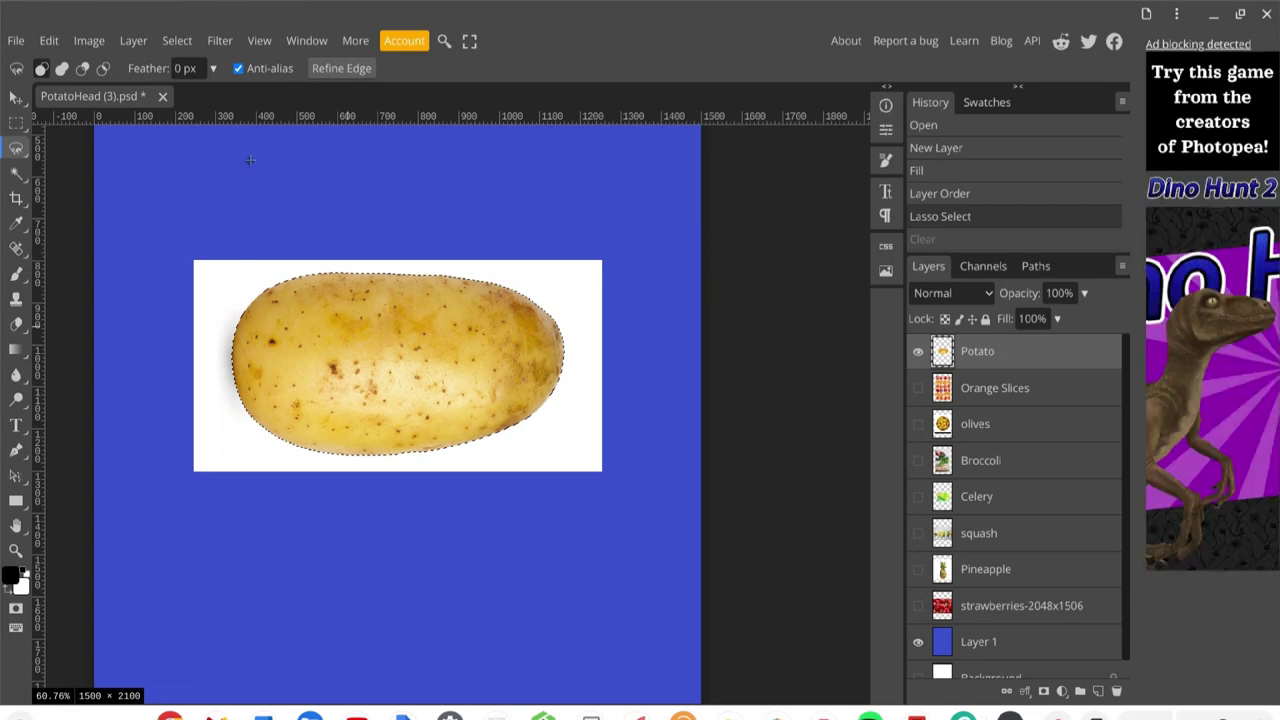
# - Invert the potato selection and clear the white background around the potato
pyautogui.click(176, 45)
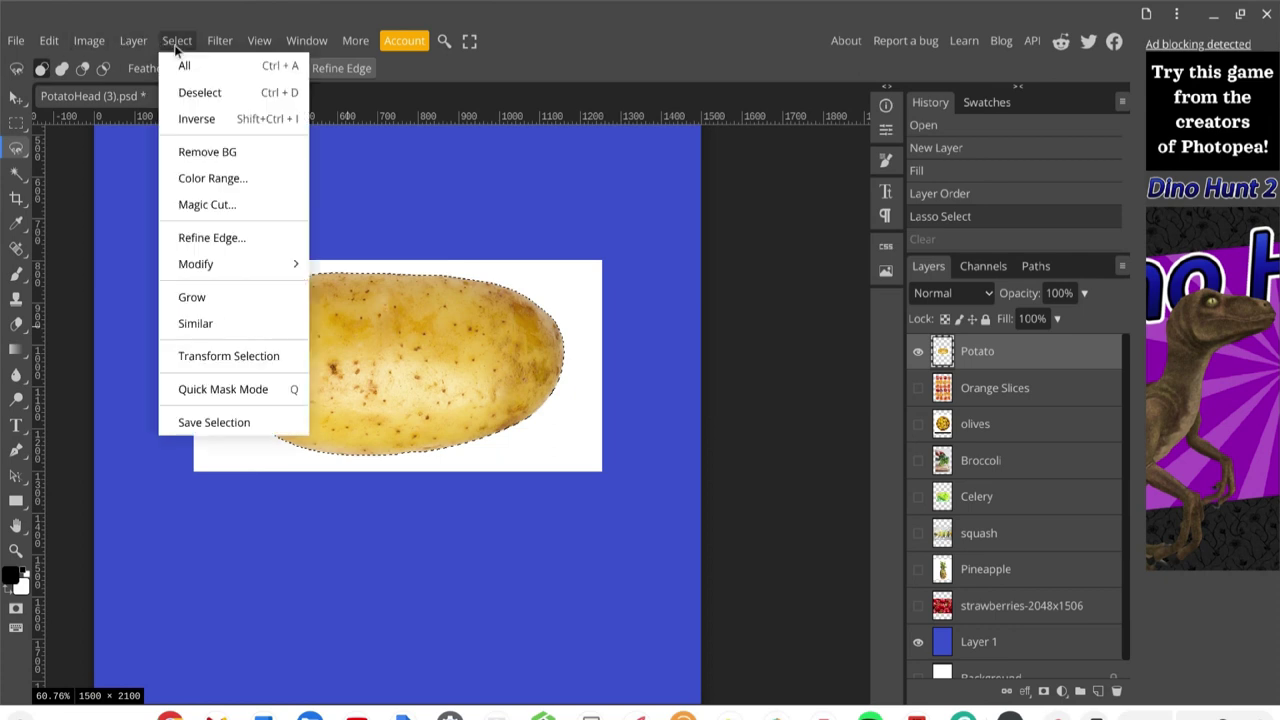
pyautogui.click(195, 119)
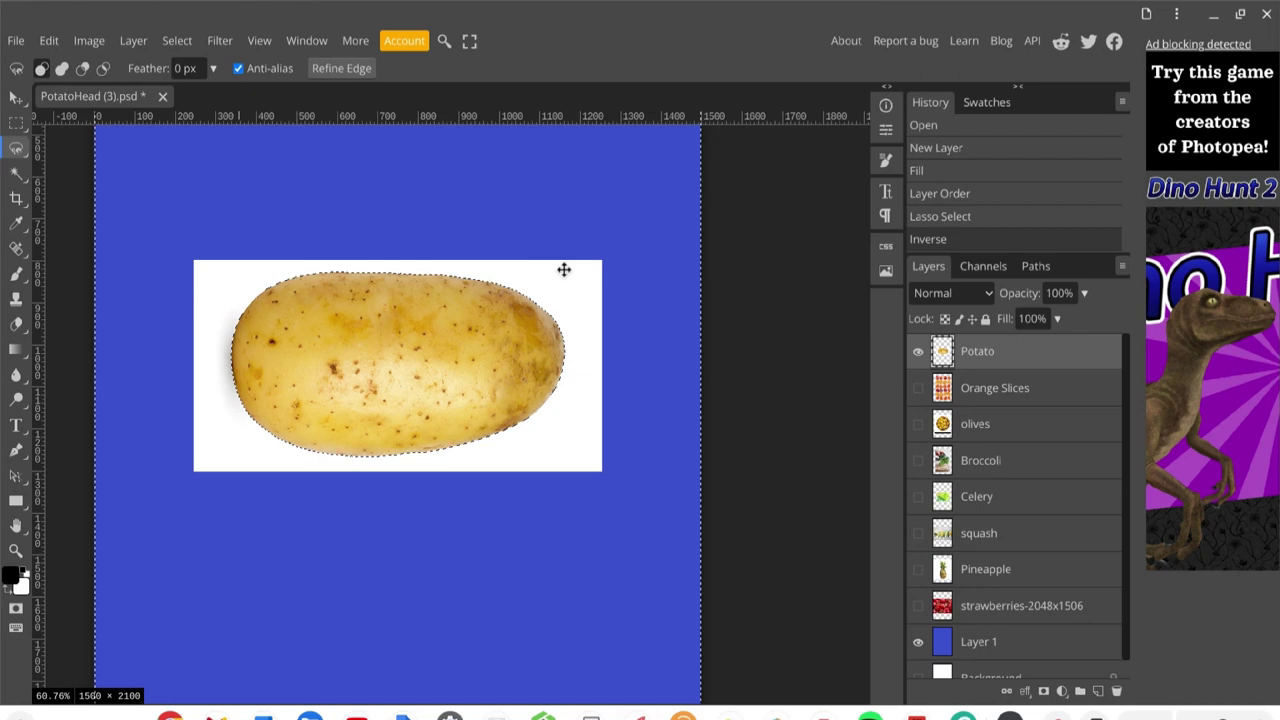
pyautogui.press('Delete')
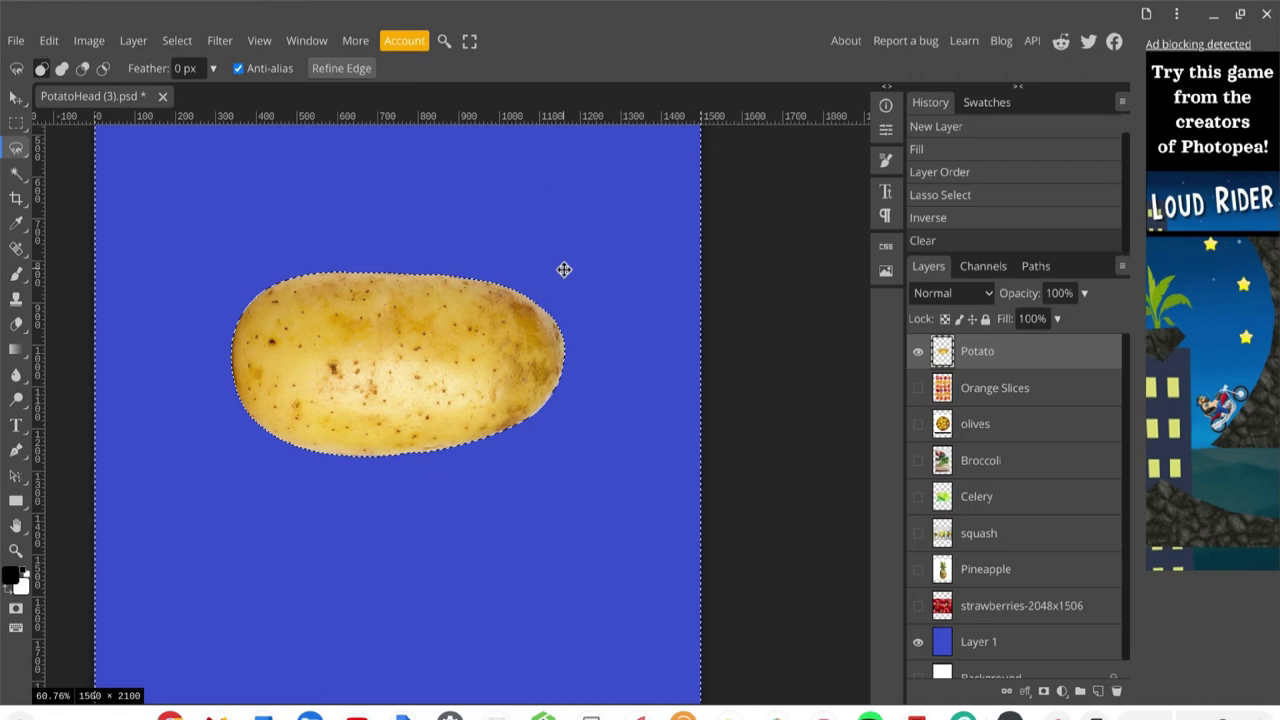
# - Deselect the inverted selection around the potato
pyautogui.click(18, 41)
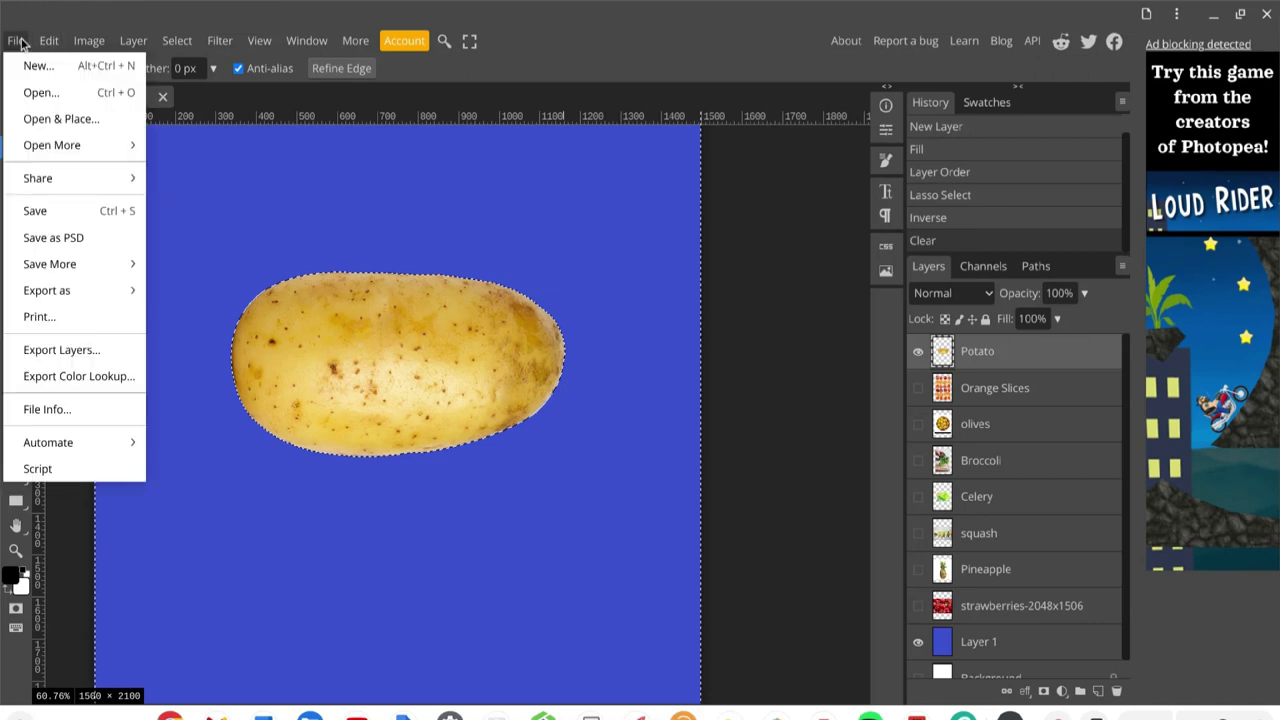
pyautogui.moveTo(52, 46)
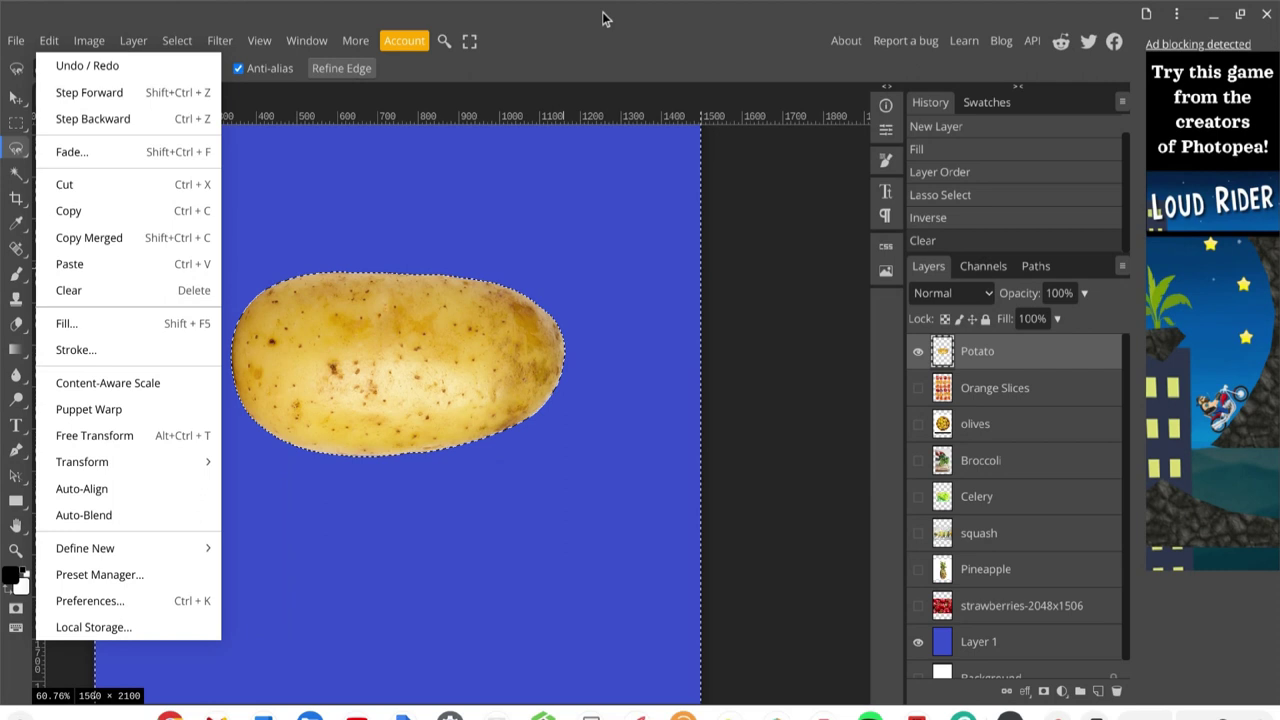
pyautogui.click(48, 40)
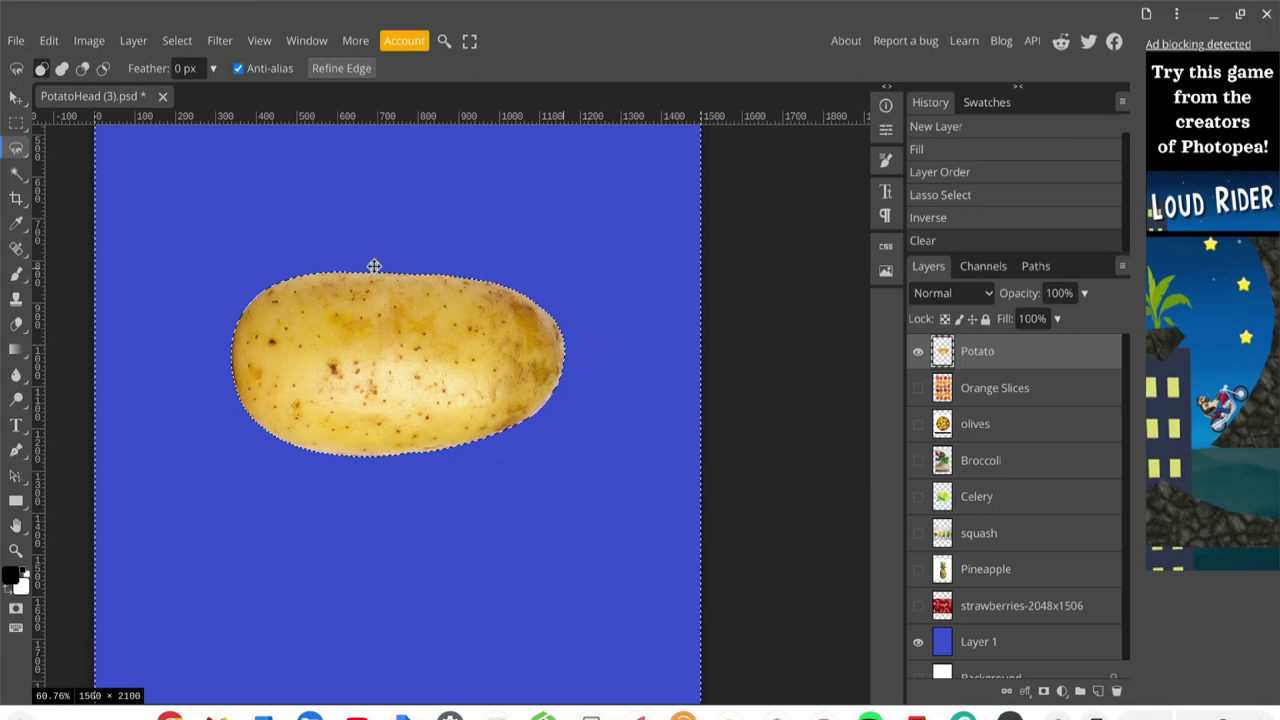
pyautogui.click(178, 41)
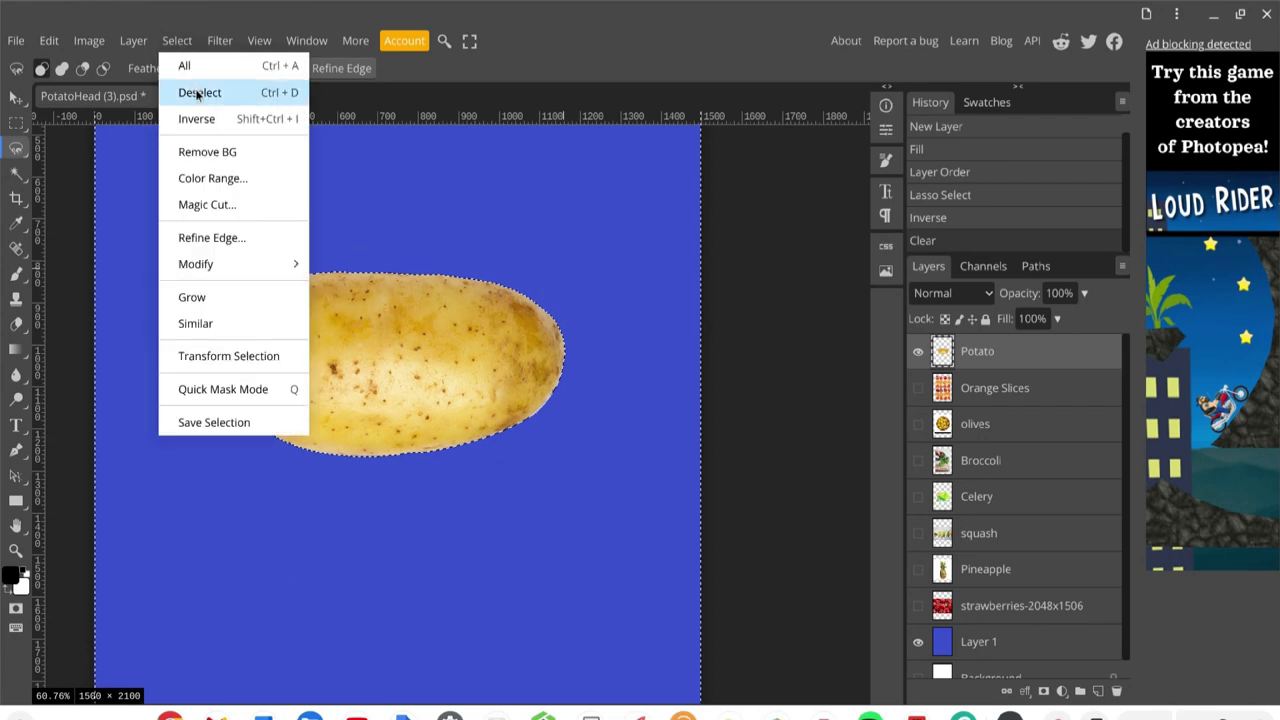
pyautogui.click(198, 93)
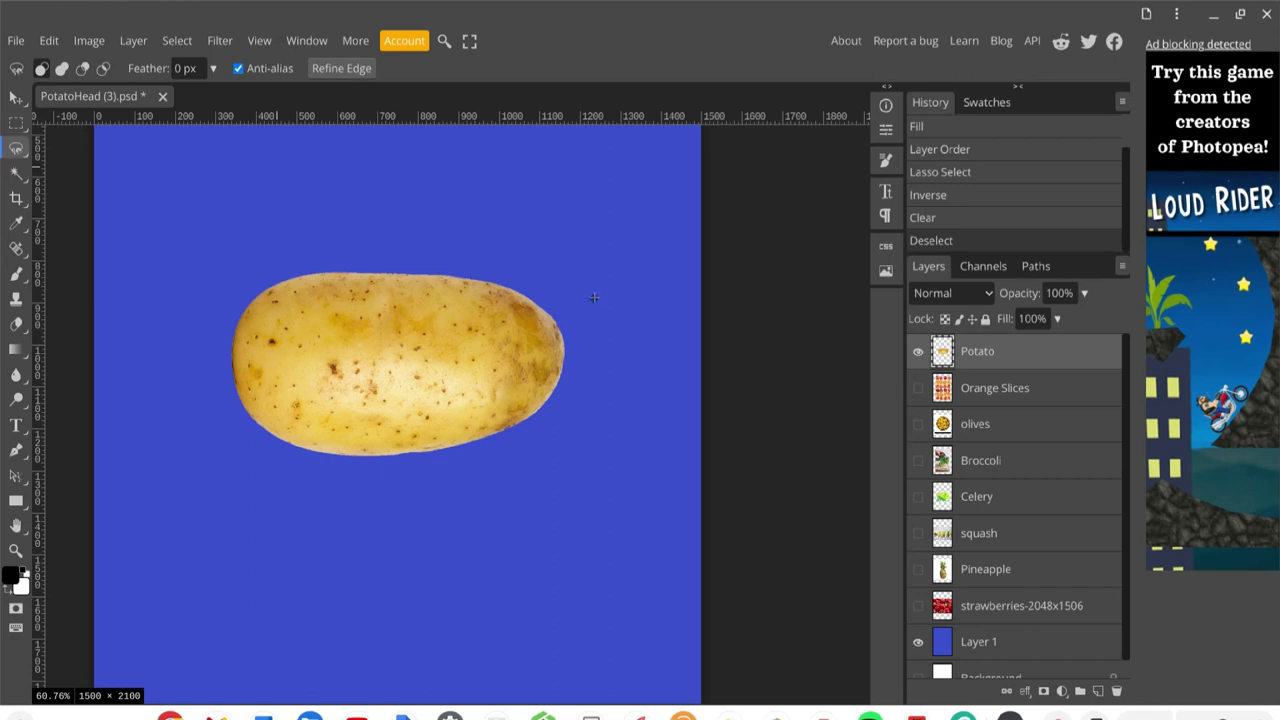
# - Rotate the potato upright by about -90°, scale it to about 113%, centre it horizontally on the canvas, and apply the transform
pyautogui.scroll(-2, 596, 299)
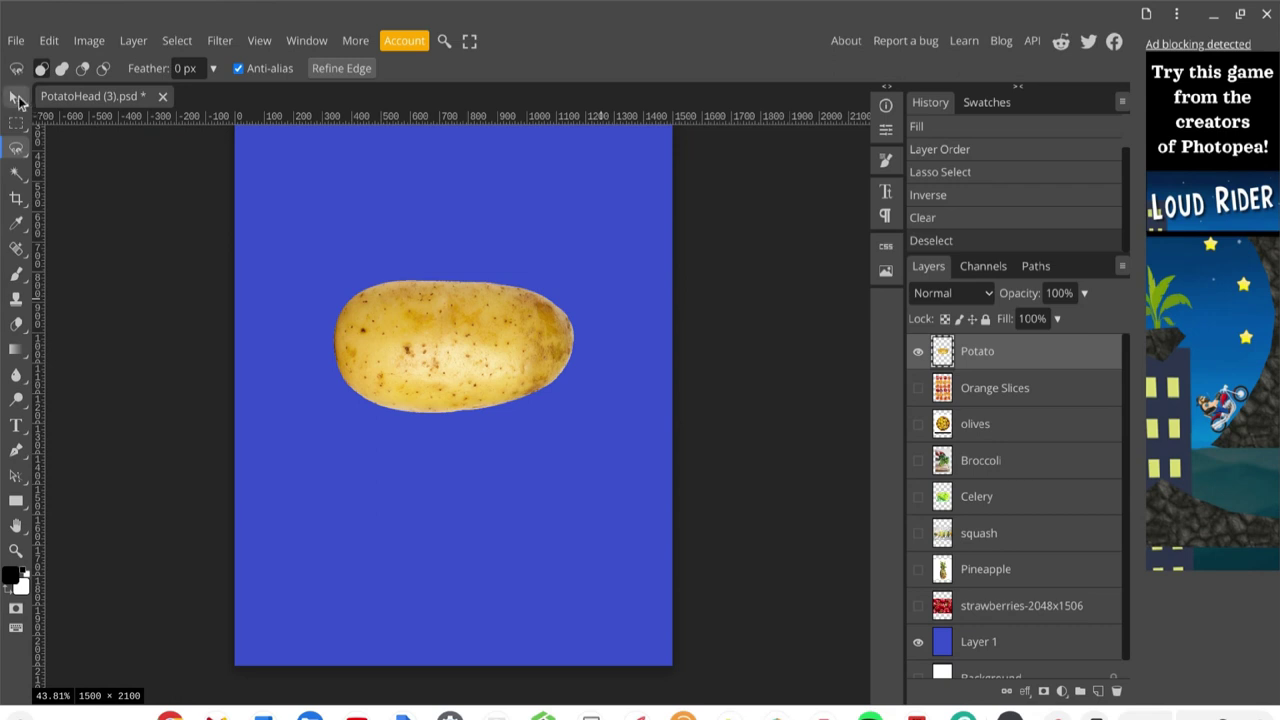
pyautogui.click(17, 99)
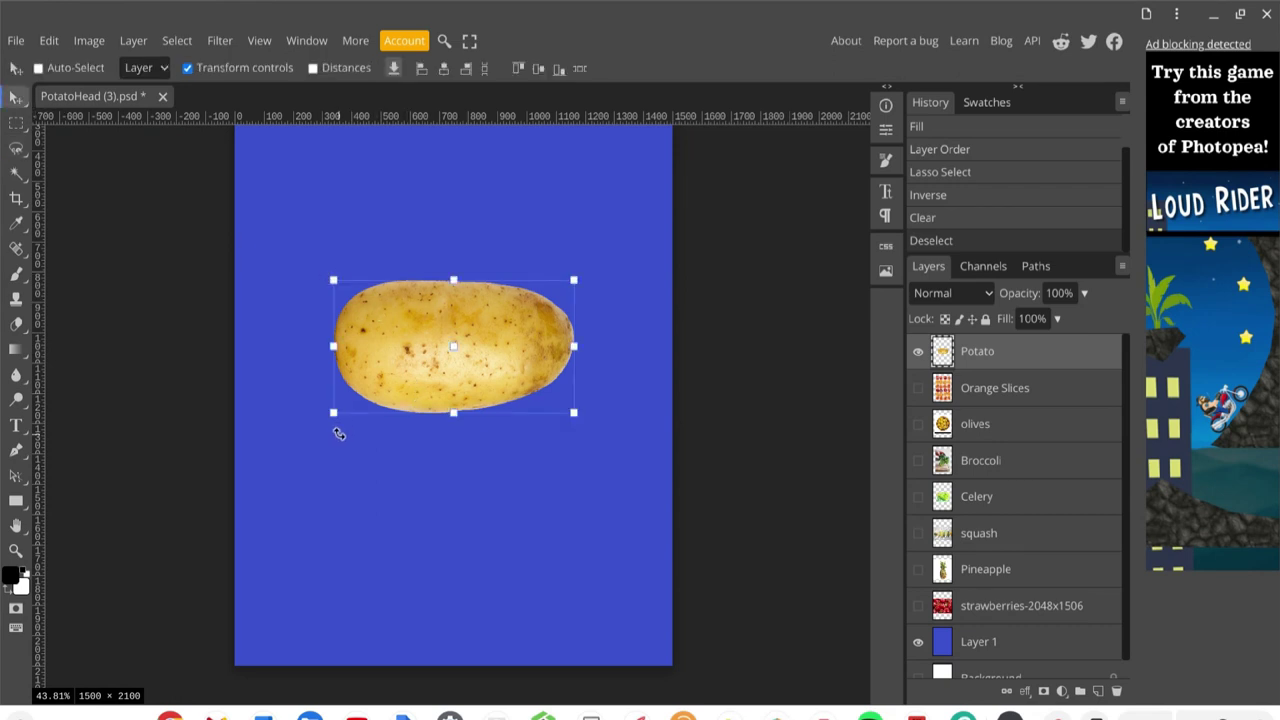
pyautogui.moveTo(313, 423); pyautogui.dragTo(546, 524)
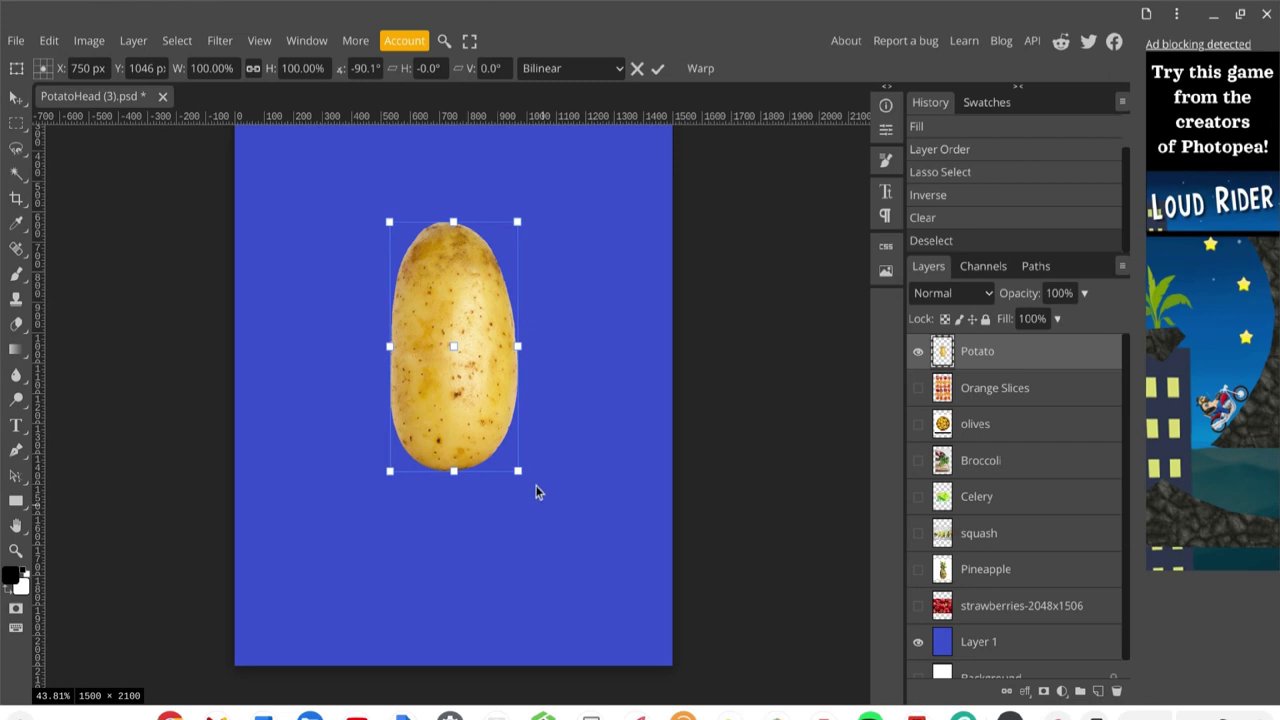
pyautogui.moveTo(517, 470); pyautogui.dragTo(566, 506)
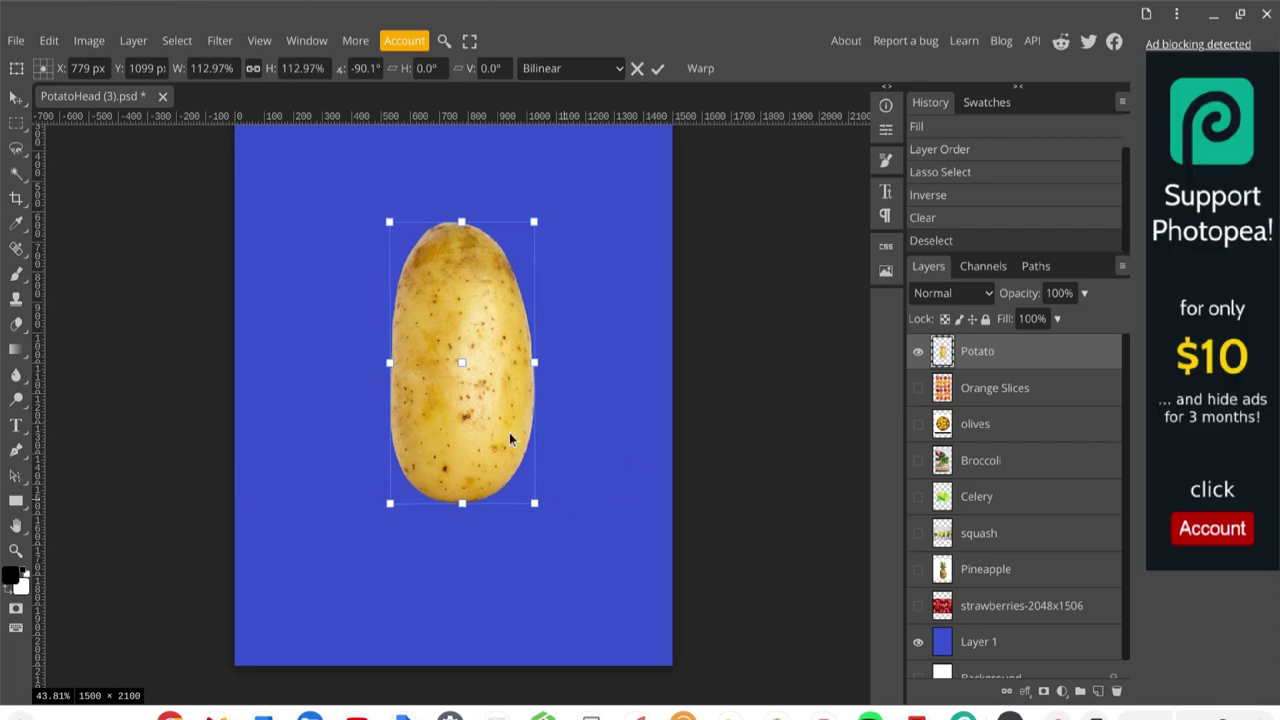
pyautogui.moveTo(494, 408)
pyautogui.mouseDown()
pyautogui.moveTo(473, 402)
pyautogui.moveTo(490, 403)
pyautogui.mouseUp()
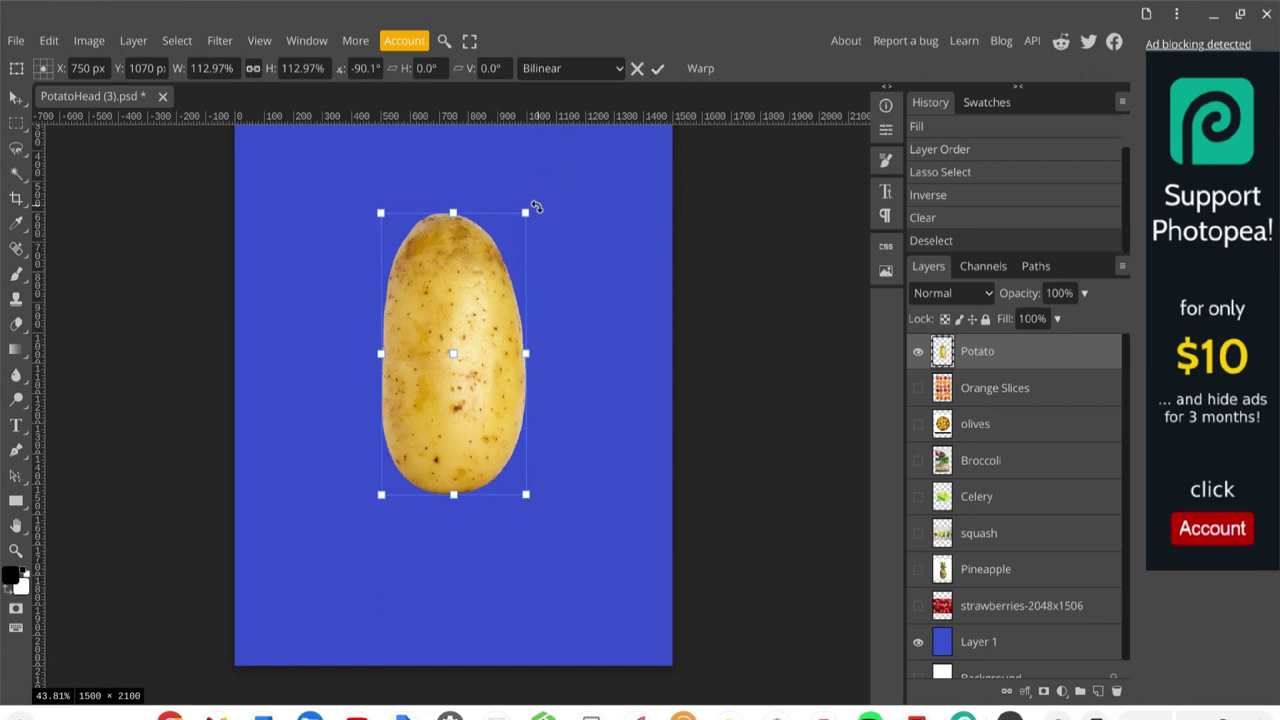
pyautogui.click(658, 70)
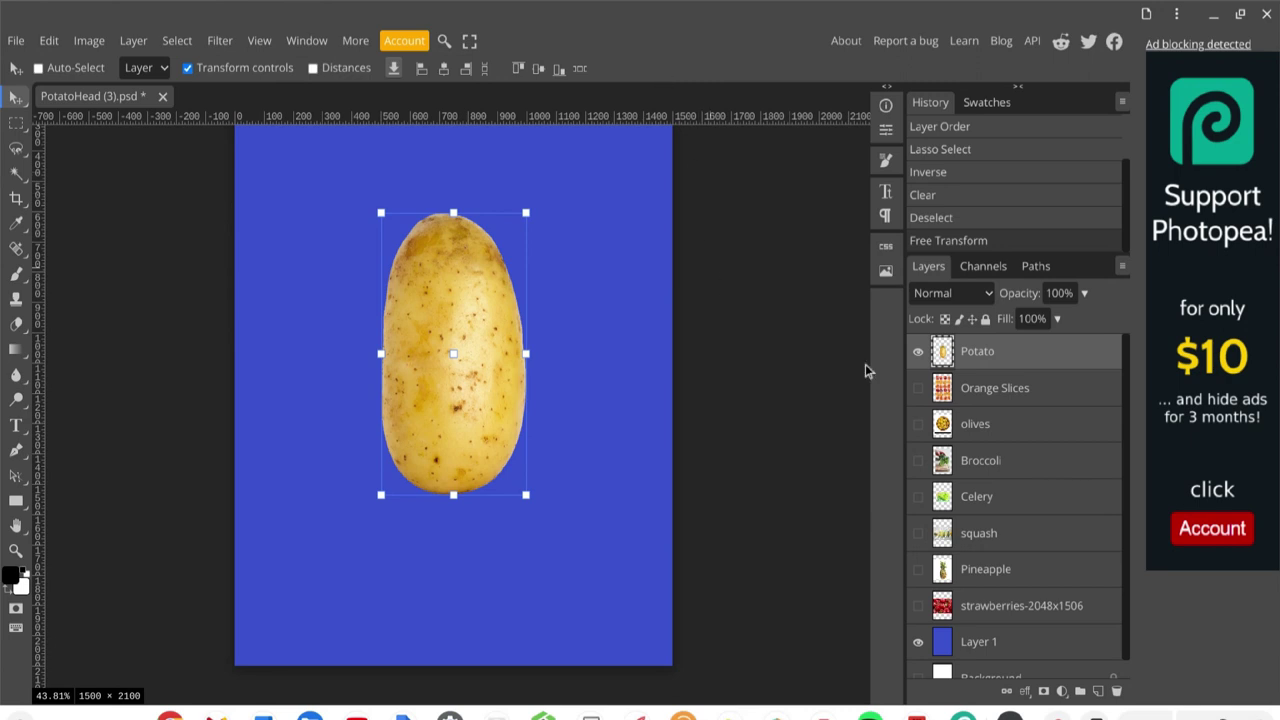
# - Show the Orange Slices layer, hide the Potato layer, and make Orange Slices the active layer
pyautogui.click(919, 388)
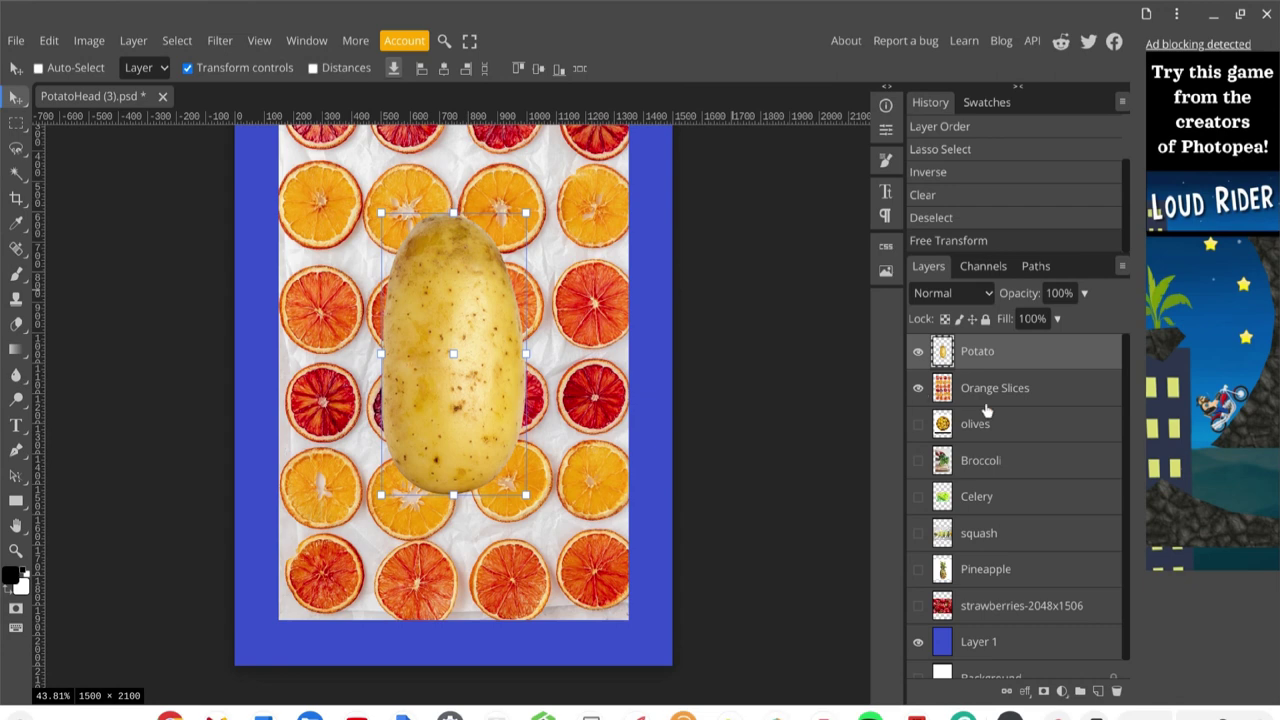
pyautogui.click(919, 353)
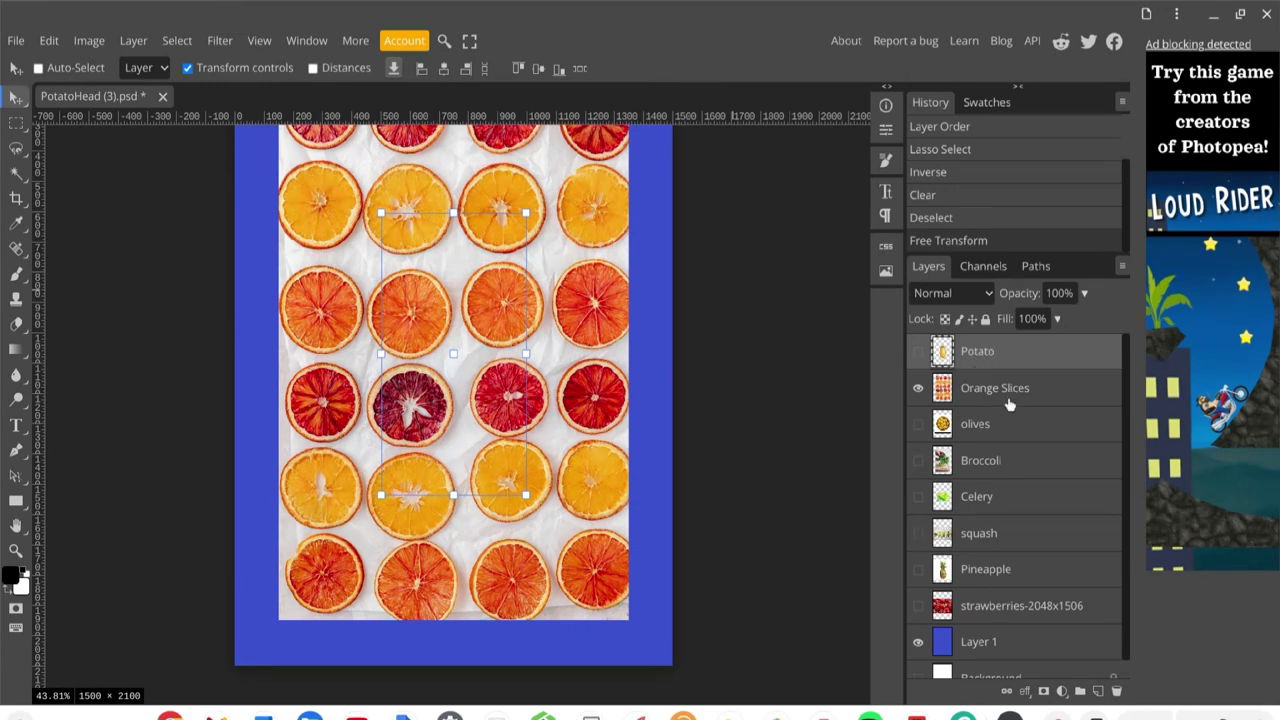
pyautogui.click(919, 354)
pyautogui.click(919, 354)
pyautogui.click(918, 392)
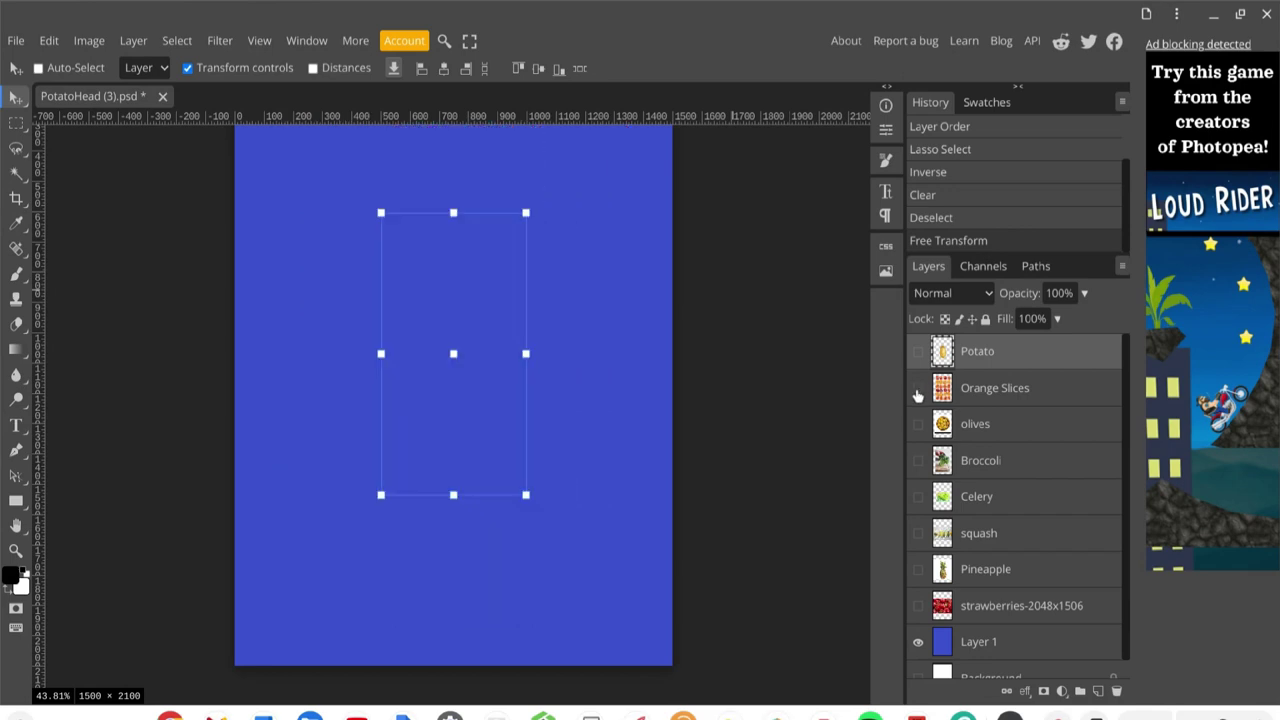
pyautogui.click(918, 392)
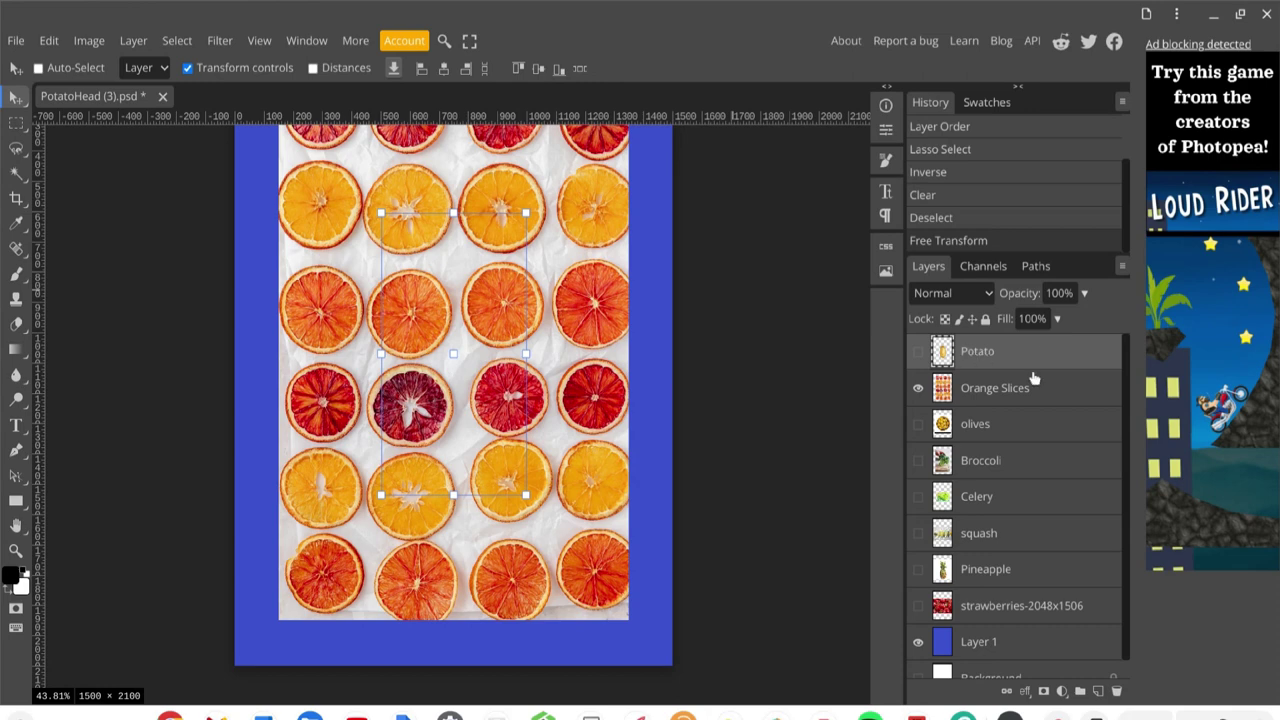
pyautogui.click(985, 397)
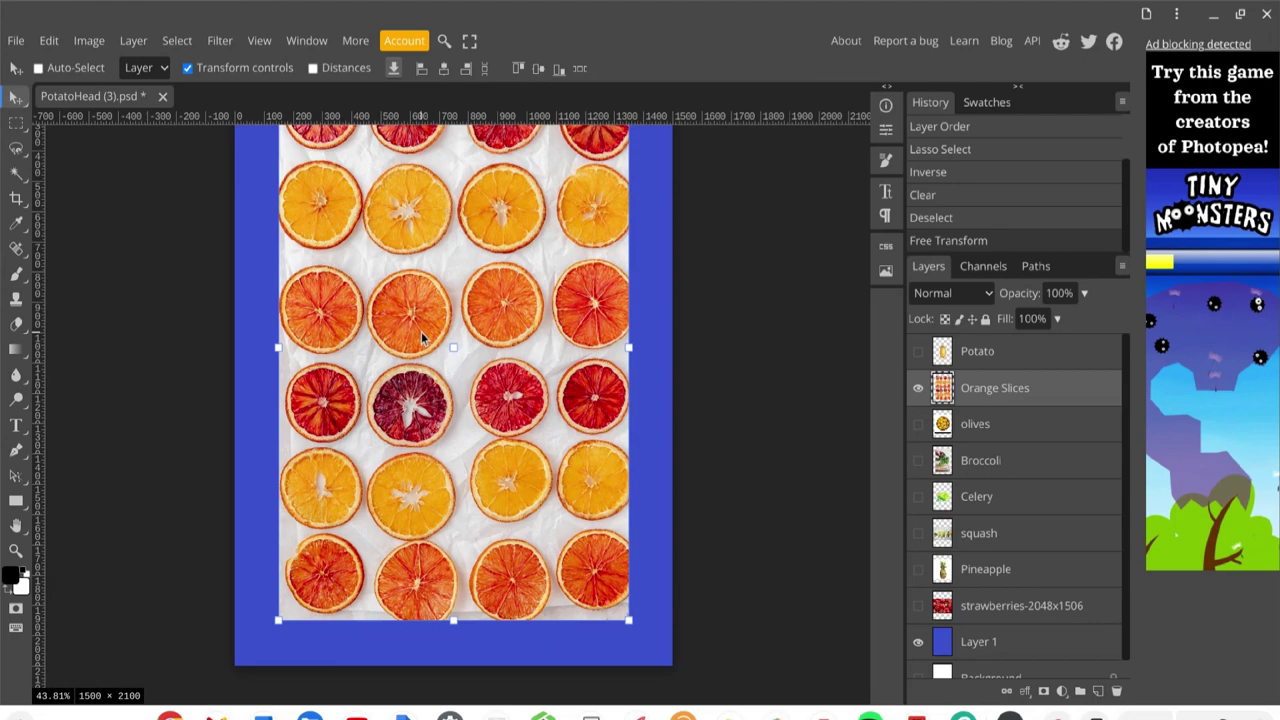
# - Move the Orange Slices image slightly upward and to the right on the canvas
pyautogui.scroll(6, 421, 338)
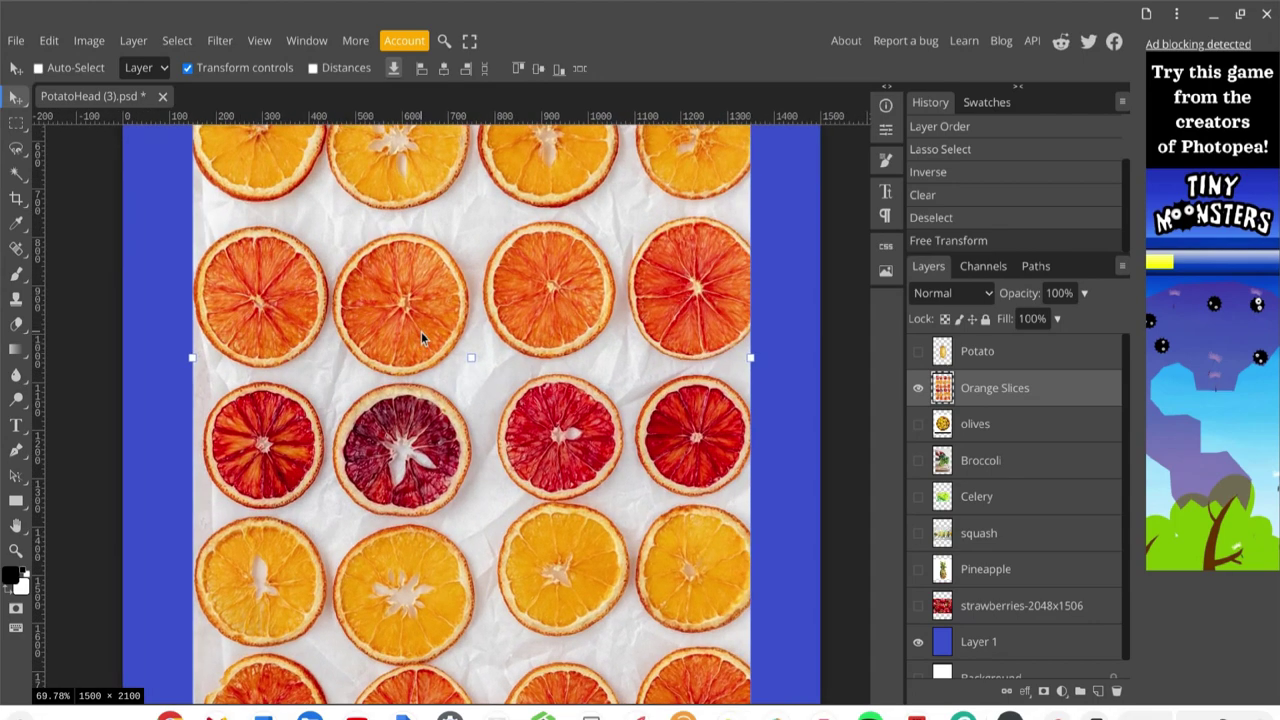
pyautogui.scroll(3, 197, 400)
pyautogui.scroll(2, 197, 400)
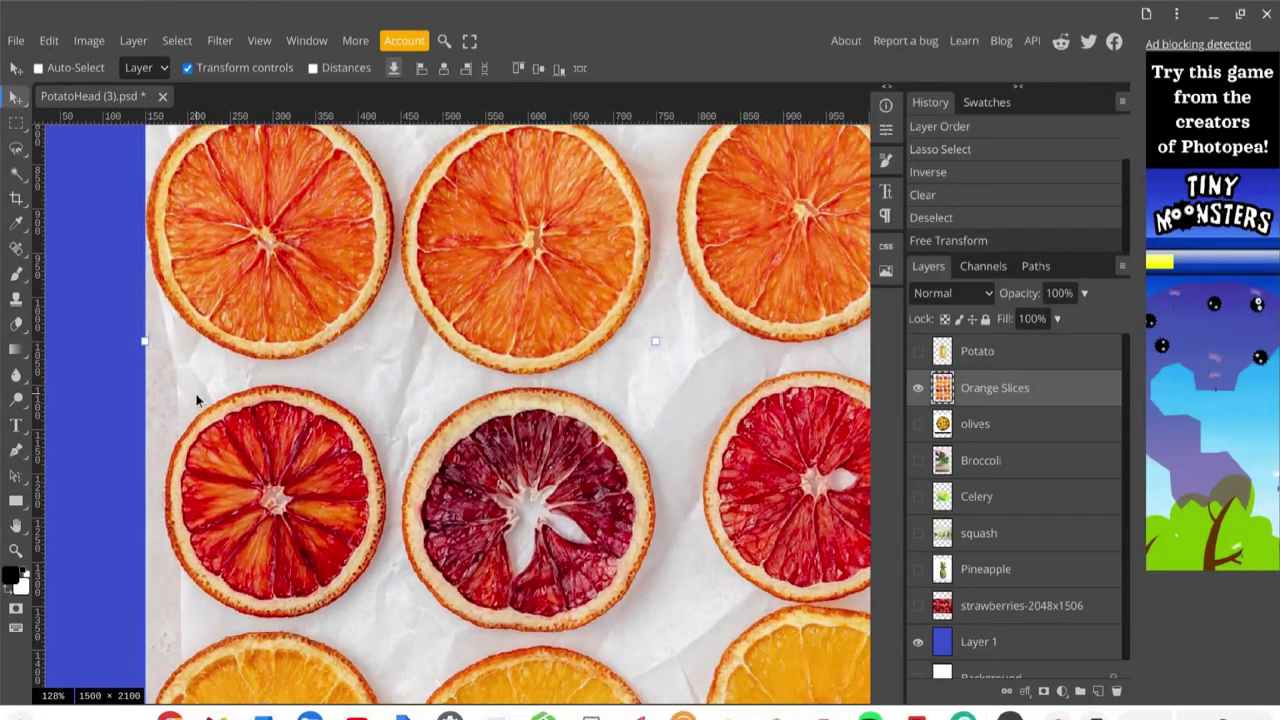
pyautogui.scroll(5, 196, 400)
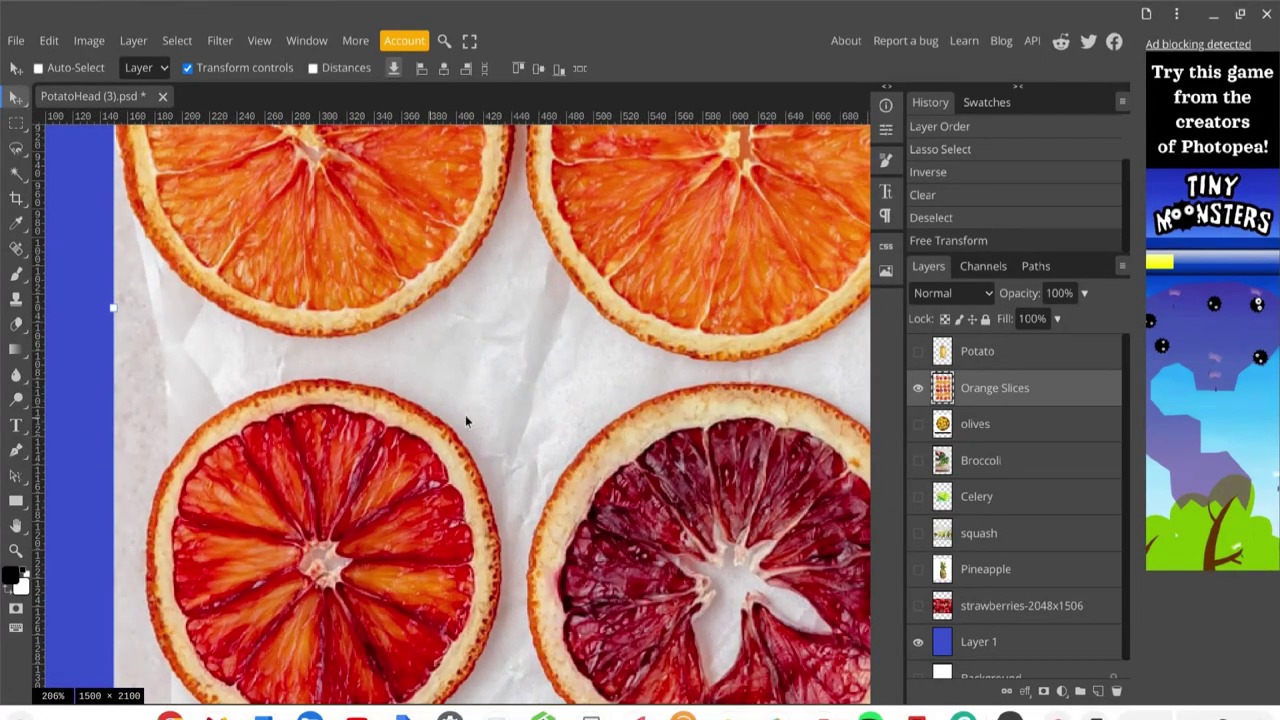
pyautogui.moveTo(534, 394); pyautogui.dragTo(550, 317)
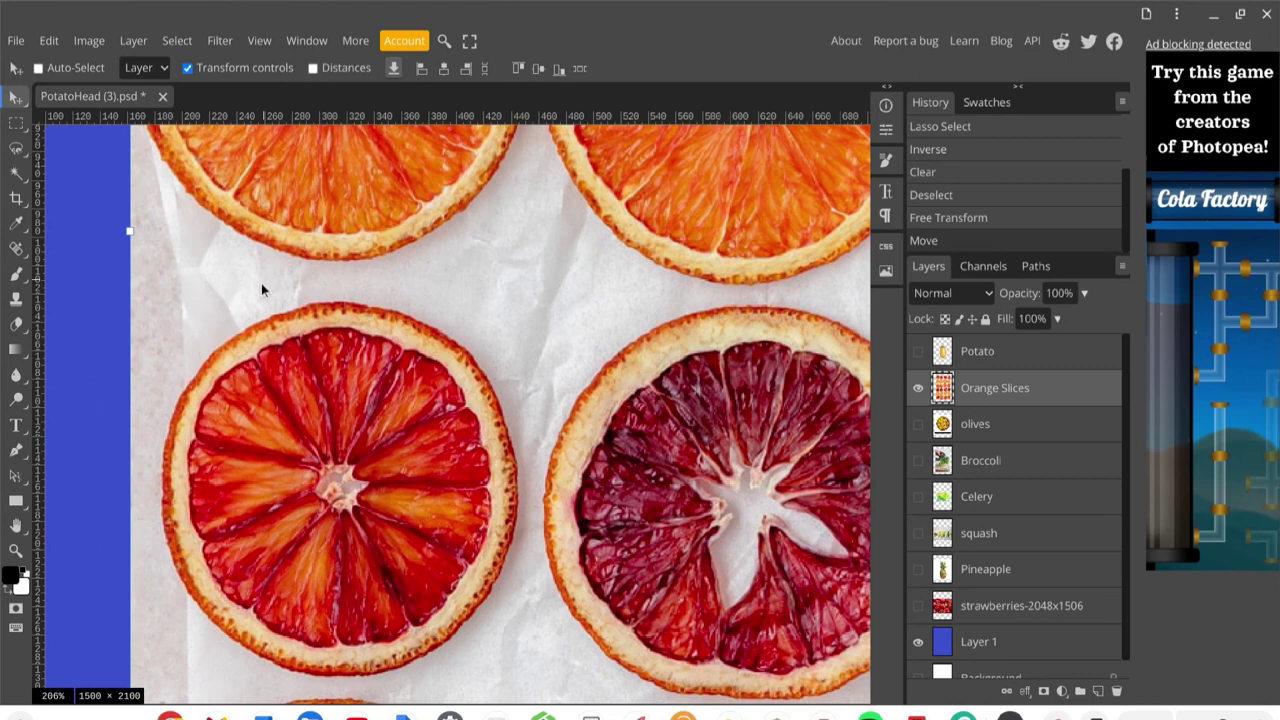
# - Select the whole red orange slice at the image's left edge with an Ellipse Select of about 258 by 262 px
pyautogui.click(15, 128)
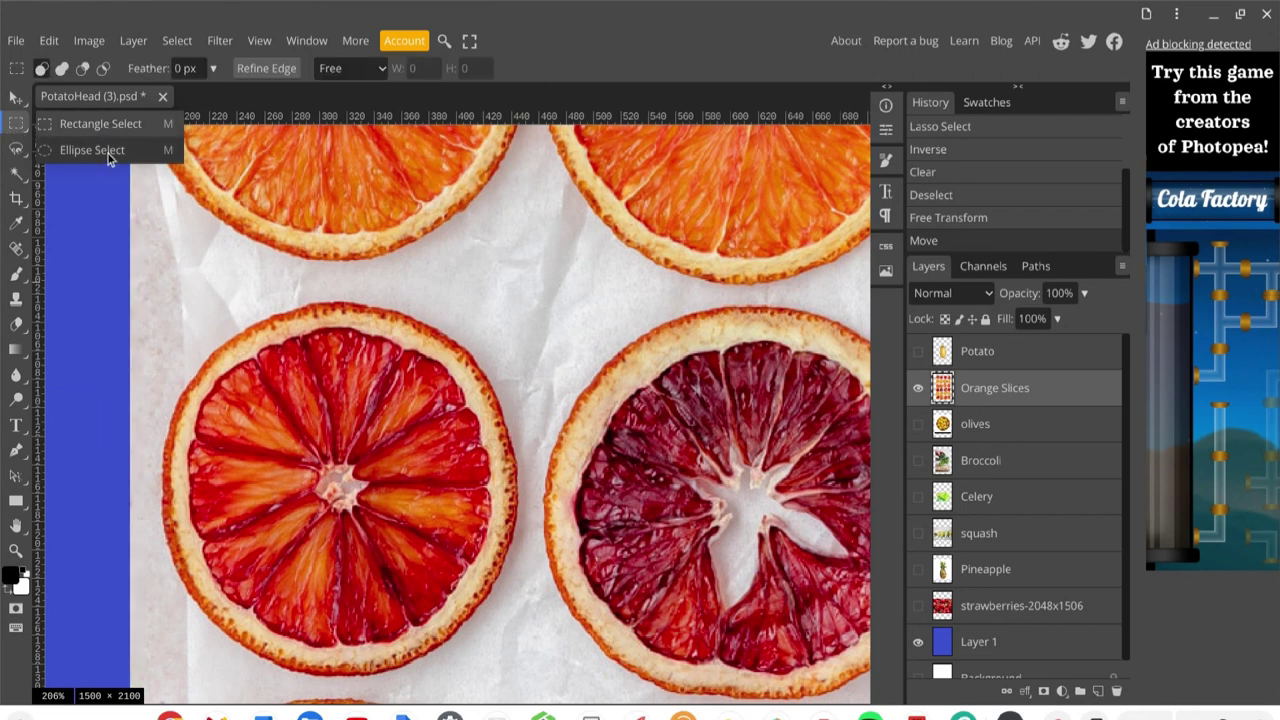
pyautogui.click(23, 128)
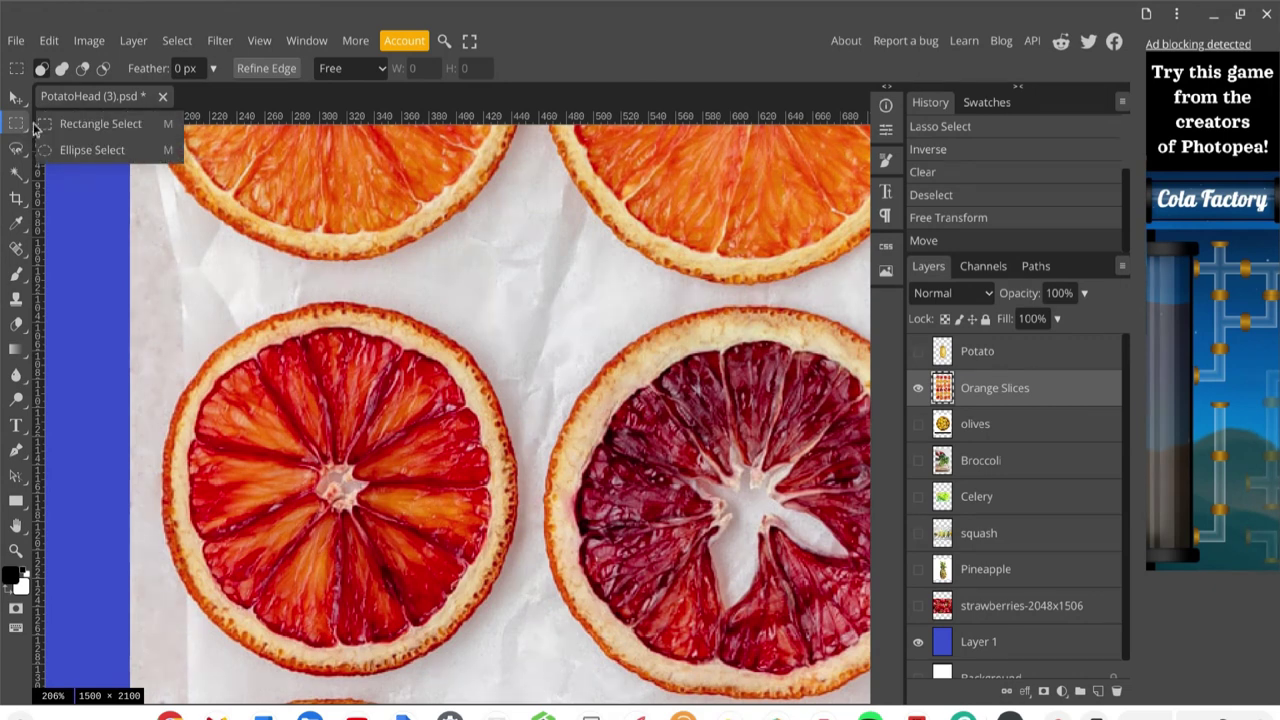
pyautogui.click(96, 152)
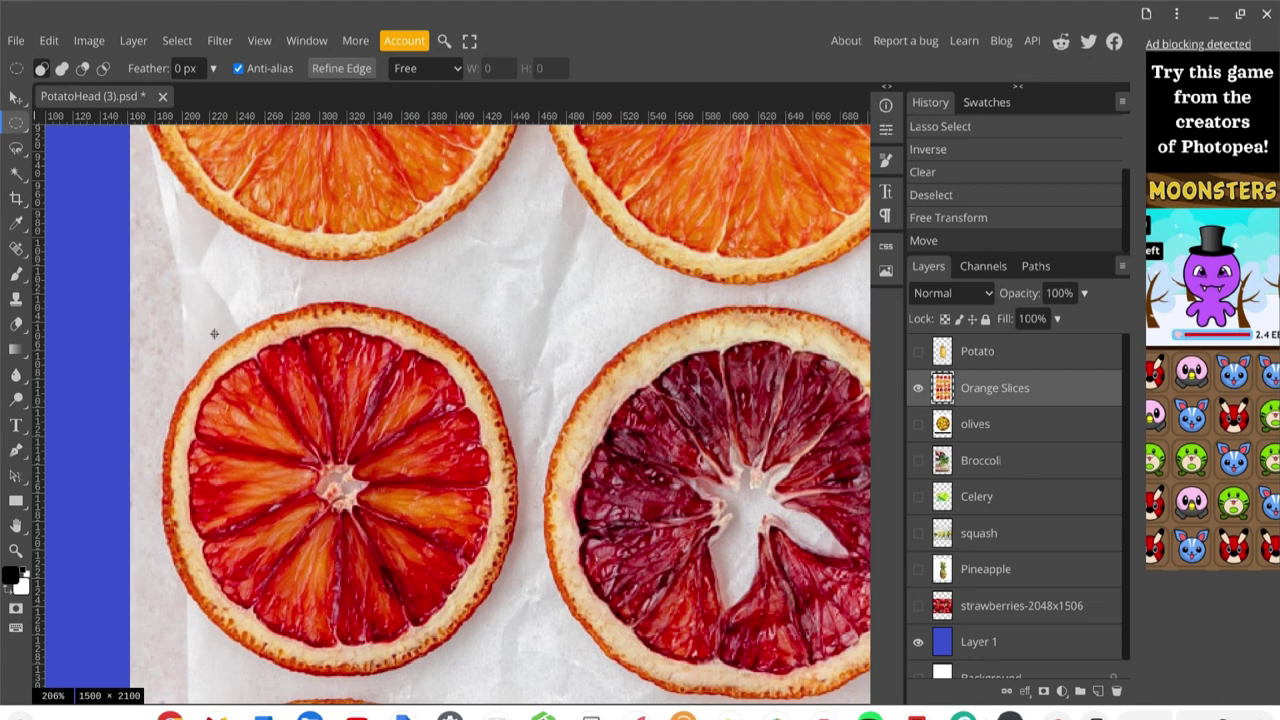
pyautogui.moveTo(214, 334); pyautogui.dragTo(423, 539)
pyautogui.moveTo(423, 543); pyautogui.dragTo(511, 609)
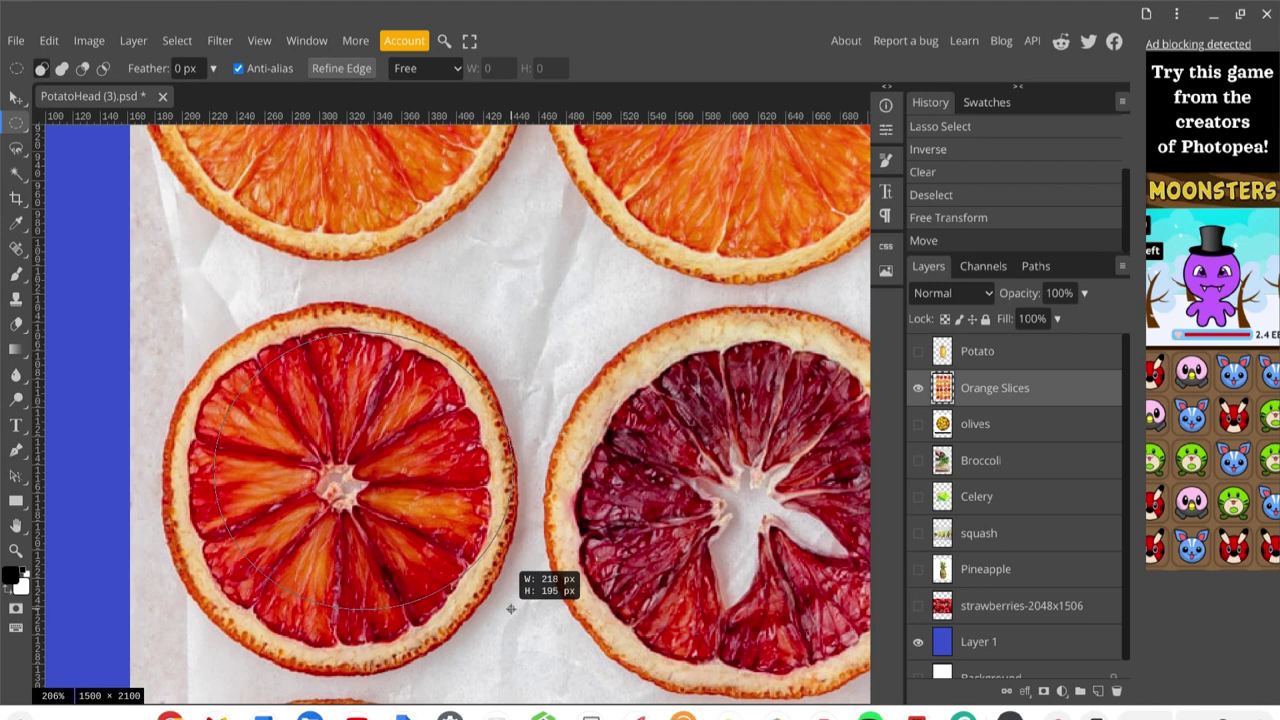
pyautogui.moveTo(511, 609); pyautogui.dragTo(524, 669)
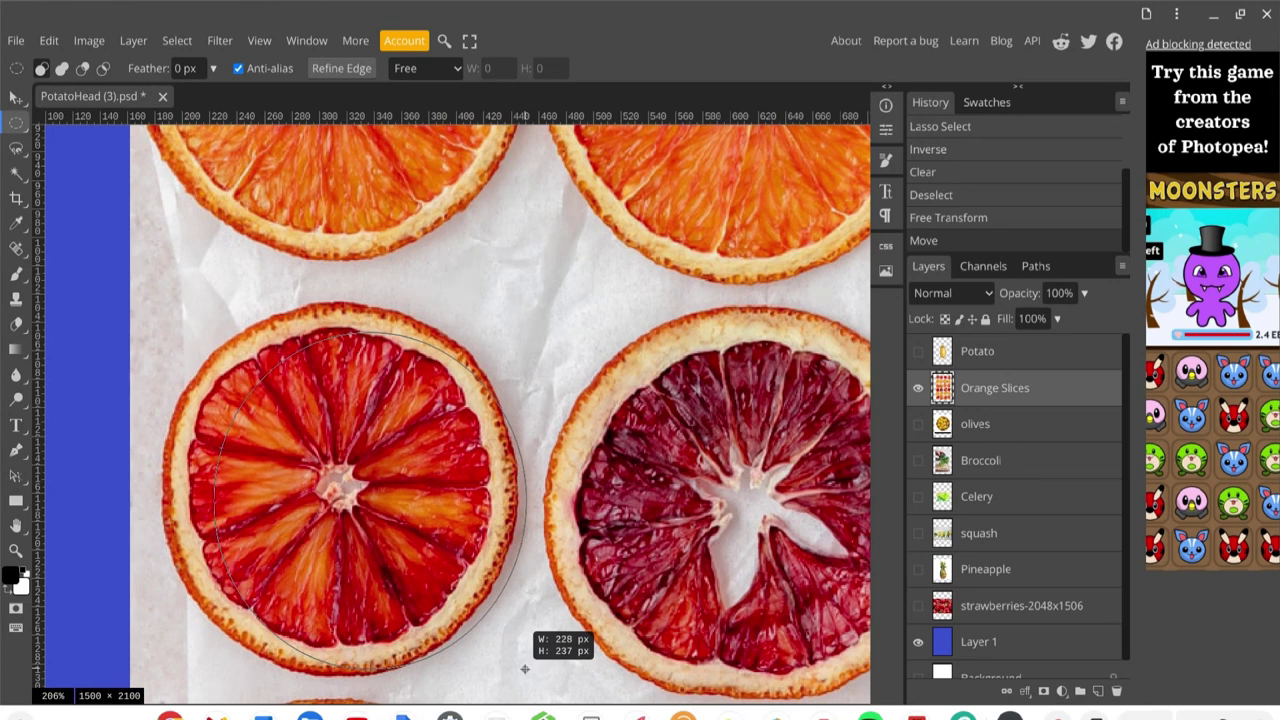
pyautogui.moveTo(524, 669)
pyautogui.mouseDown()
pyautogui.moveTo(473, 636)
pyautogui.moveTo(514, 675)
pyautogui.mouseUp()
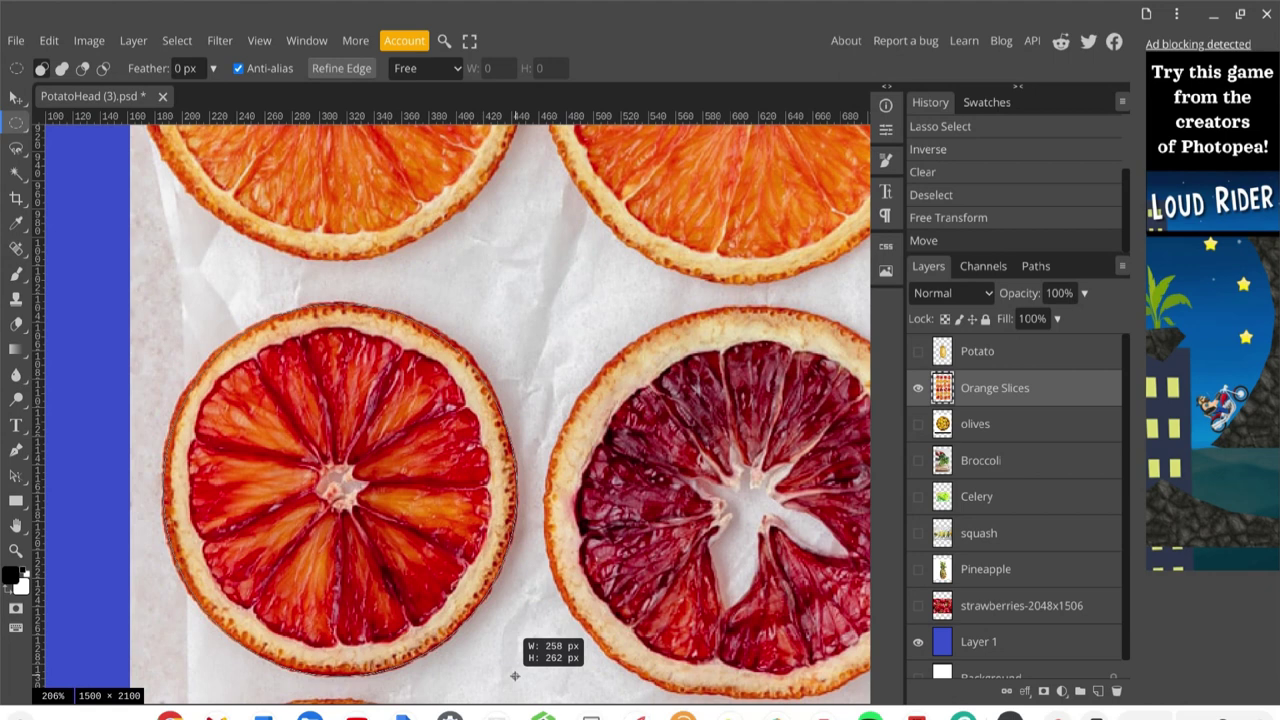
pyautogui.moveTo(514, 675); pyautogui.dragTo(514, 675)
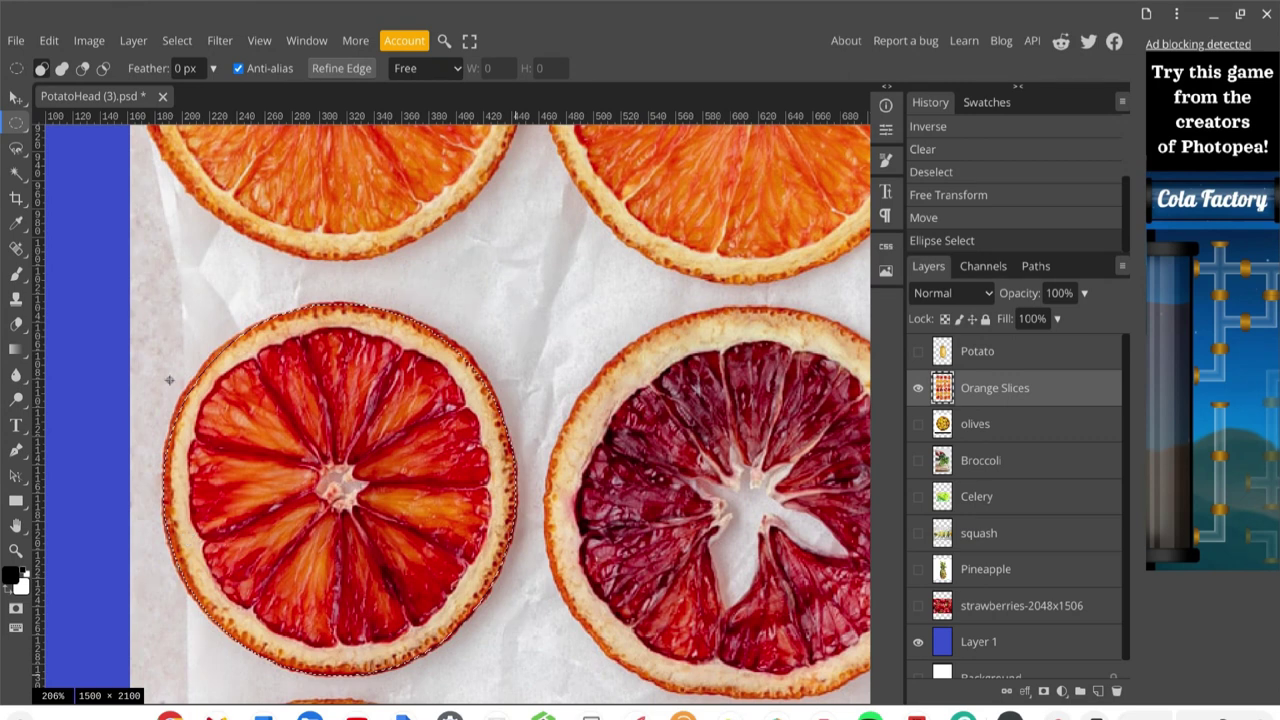
# - Subtract the upper half of the red orange slice from the selection with a Rectangle Select of about 384 by 196 px
pyautogui.rightClick(16, 128)
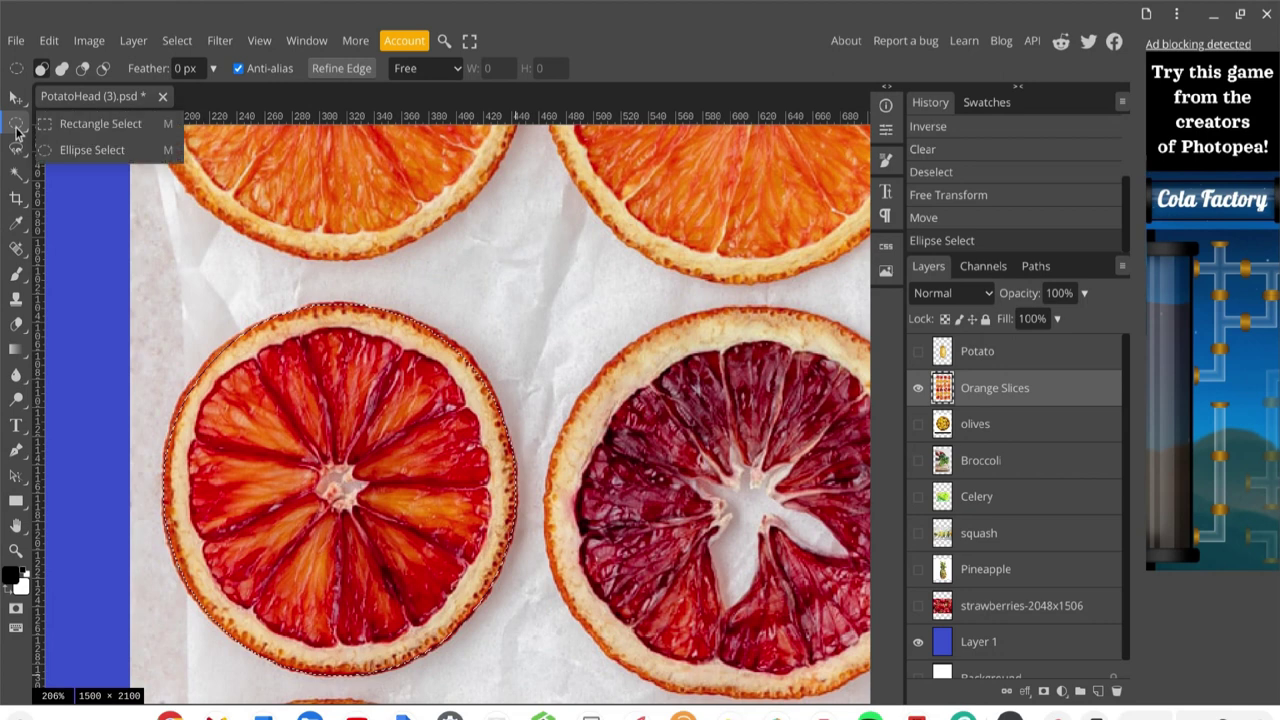
pyautogui.click(70, 131)
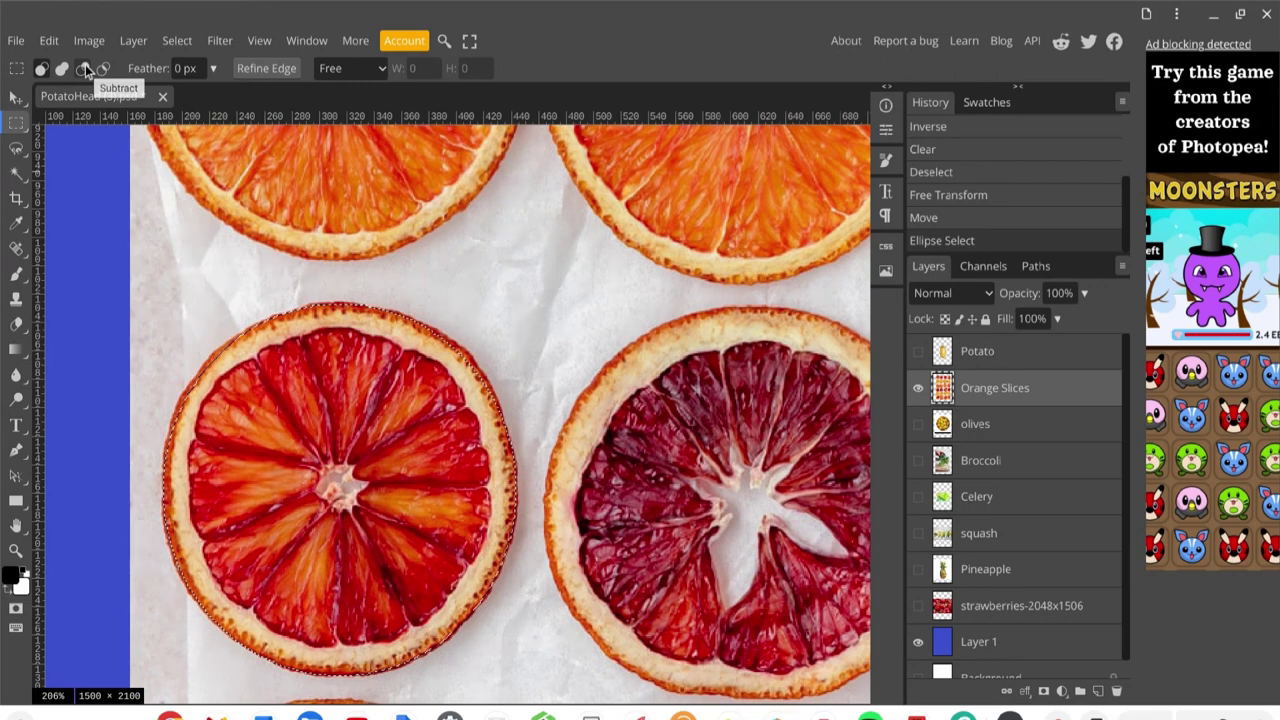
pyautogui.click(85, 69)
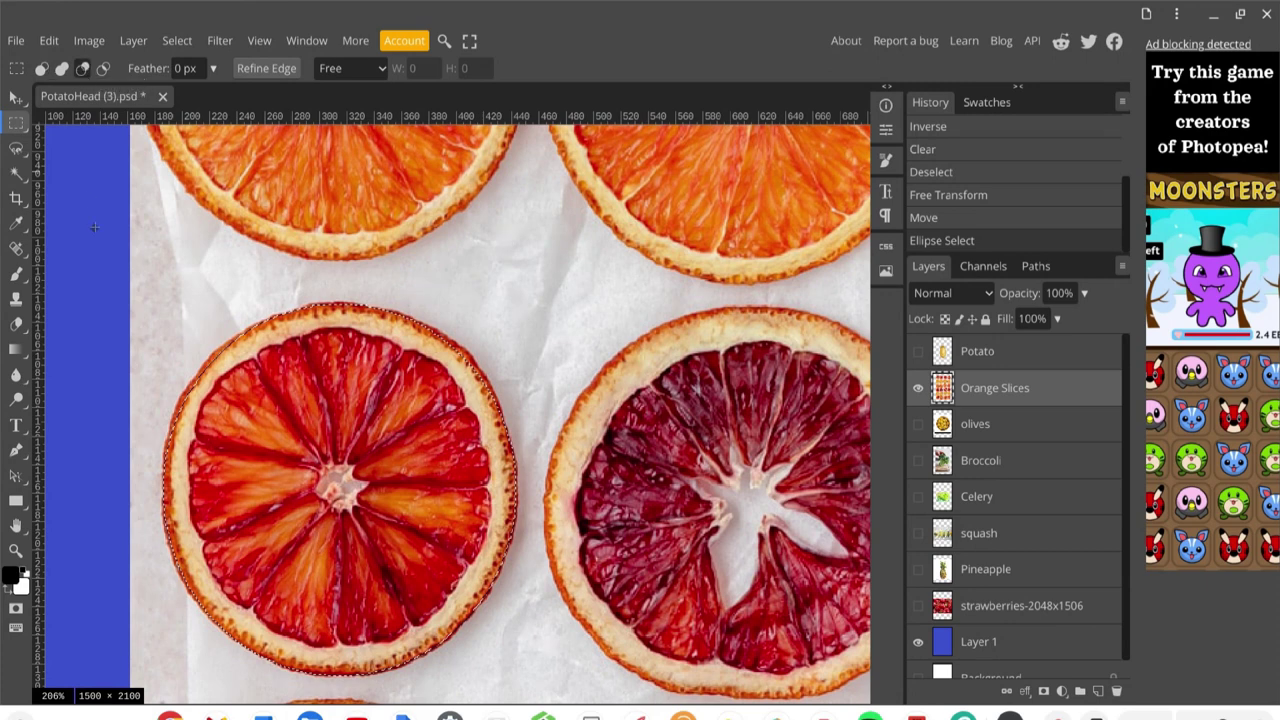
pyautogui.moveTo(67, 205); pyautogui.dragTo(593, 482)
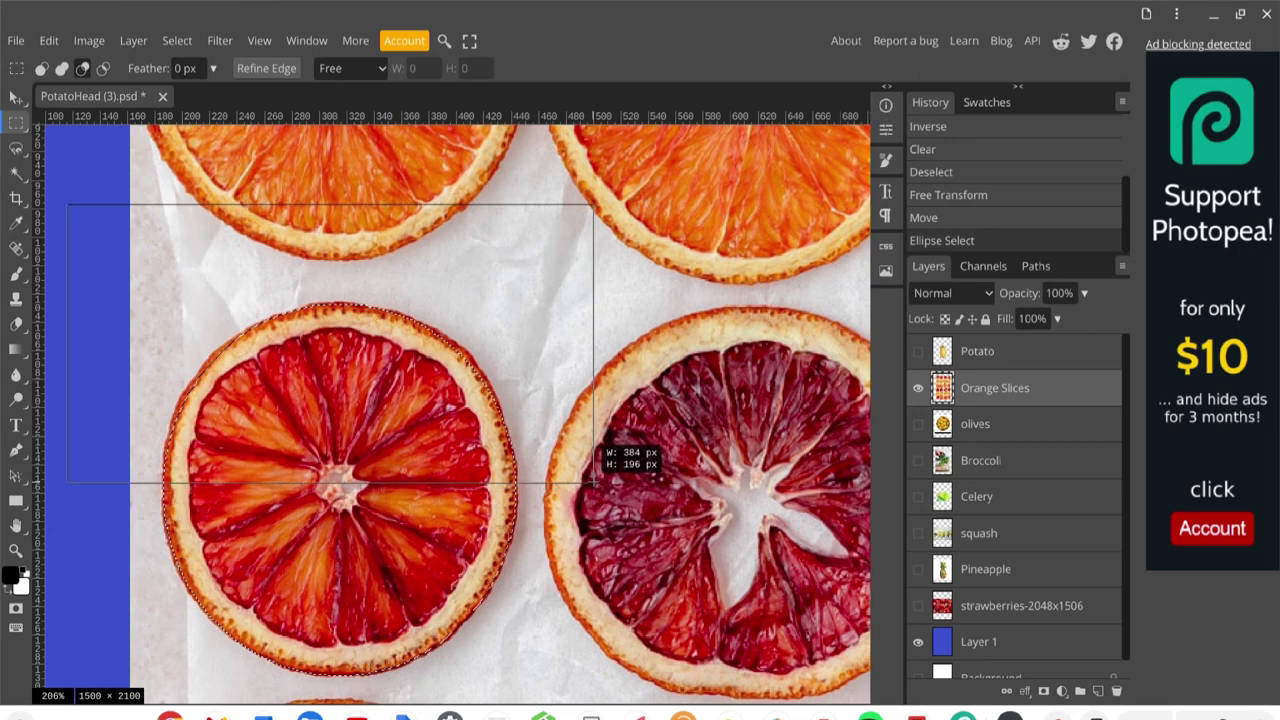
pyautogui.moveTo(593, 482); pyautogui.dragTo(593, 482)
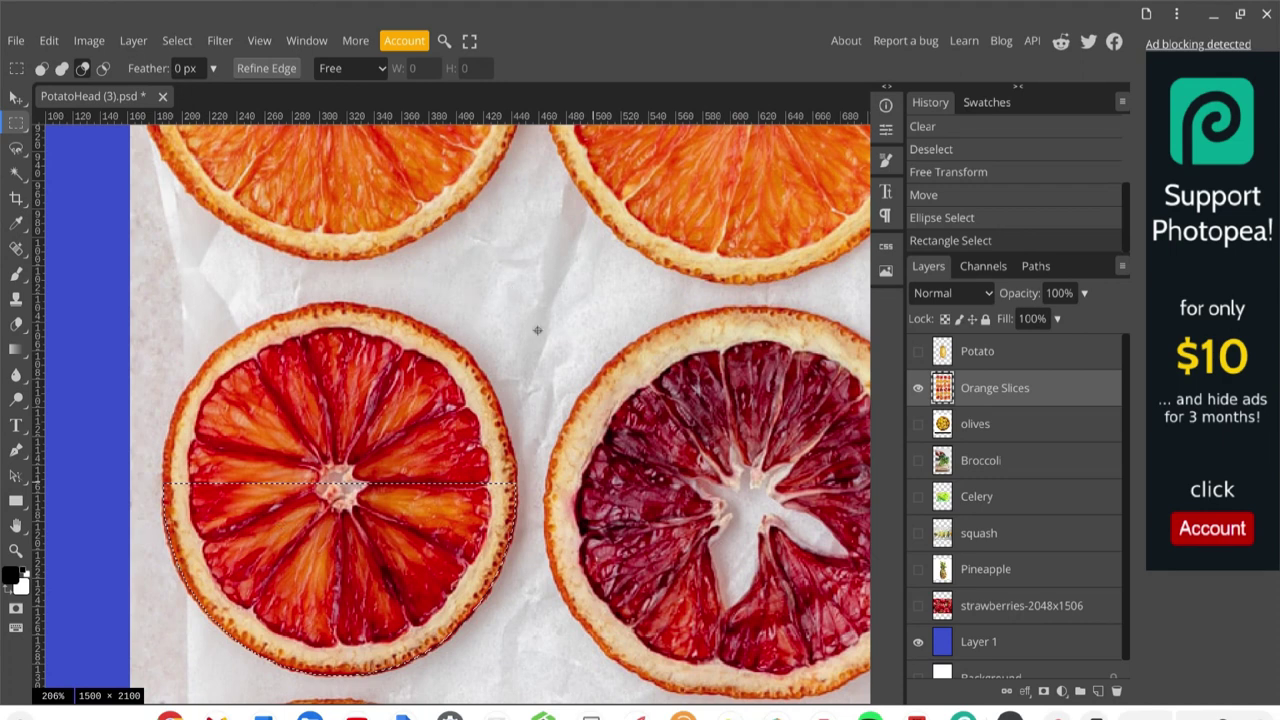
# - Clear everything outside the selected half slice on the Orange Slices layer by inverting the selection, and deselect
pyautogui.scroll(-5, 537, 330)
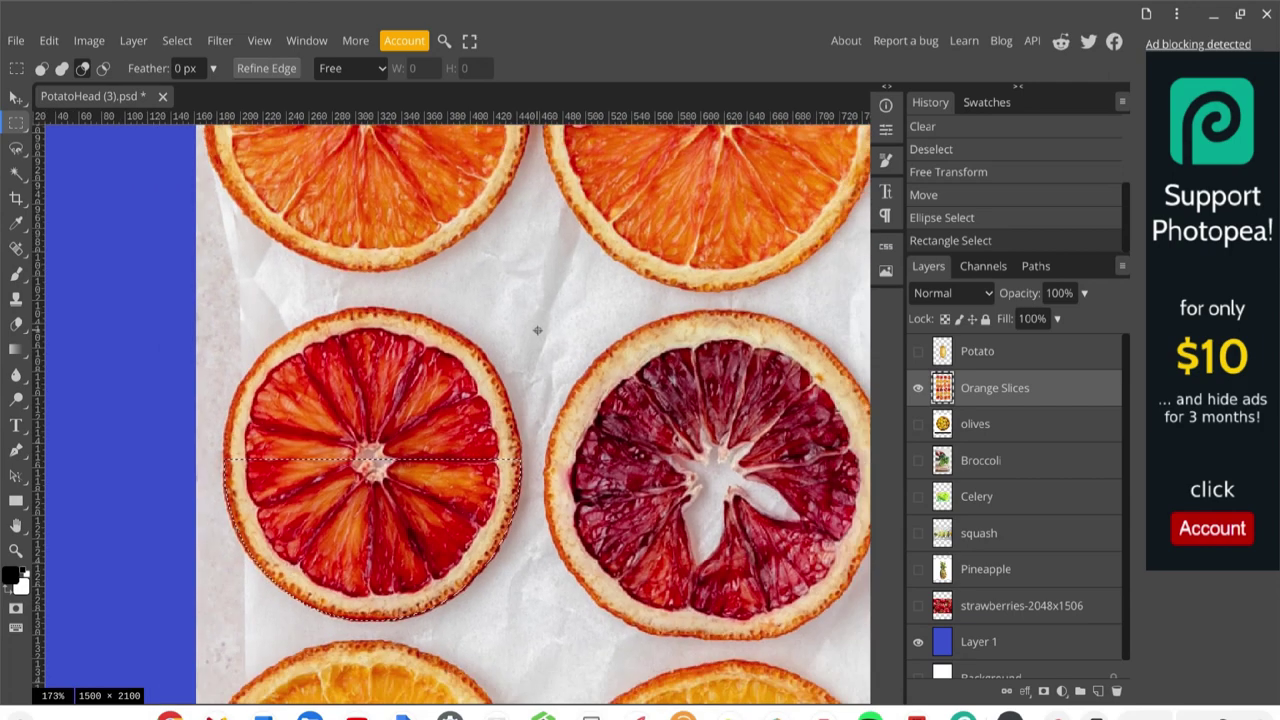
pyautogui.scroll(-4, 537, 330)
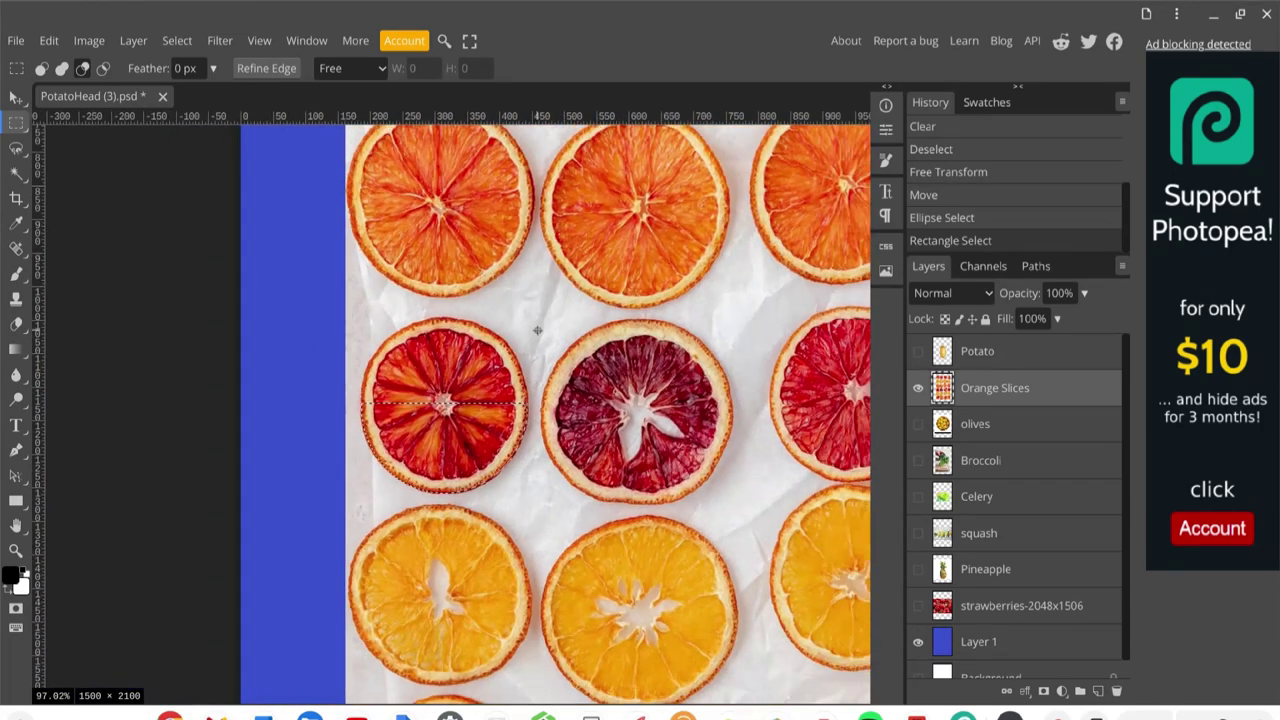
pyautogui.scroll(-4, 537, 330)
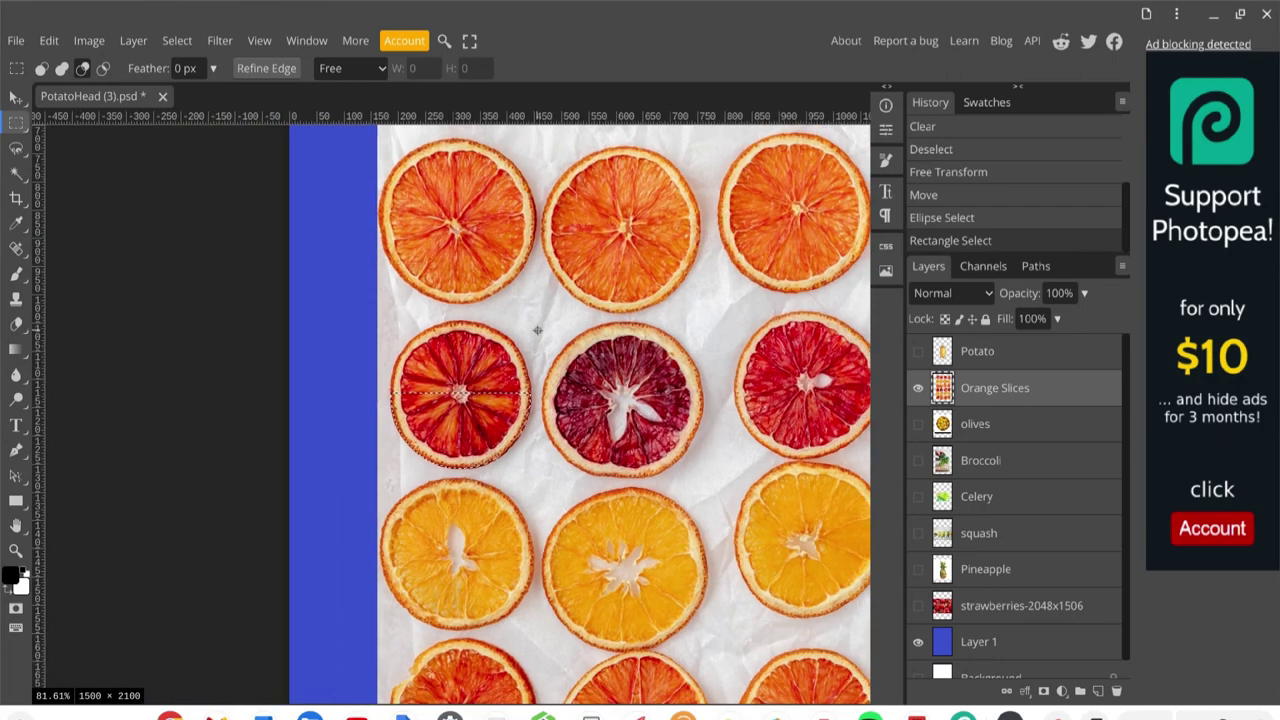
pyautogui.scroll(-4, 537, 330)
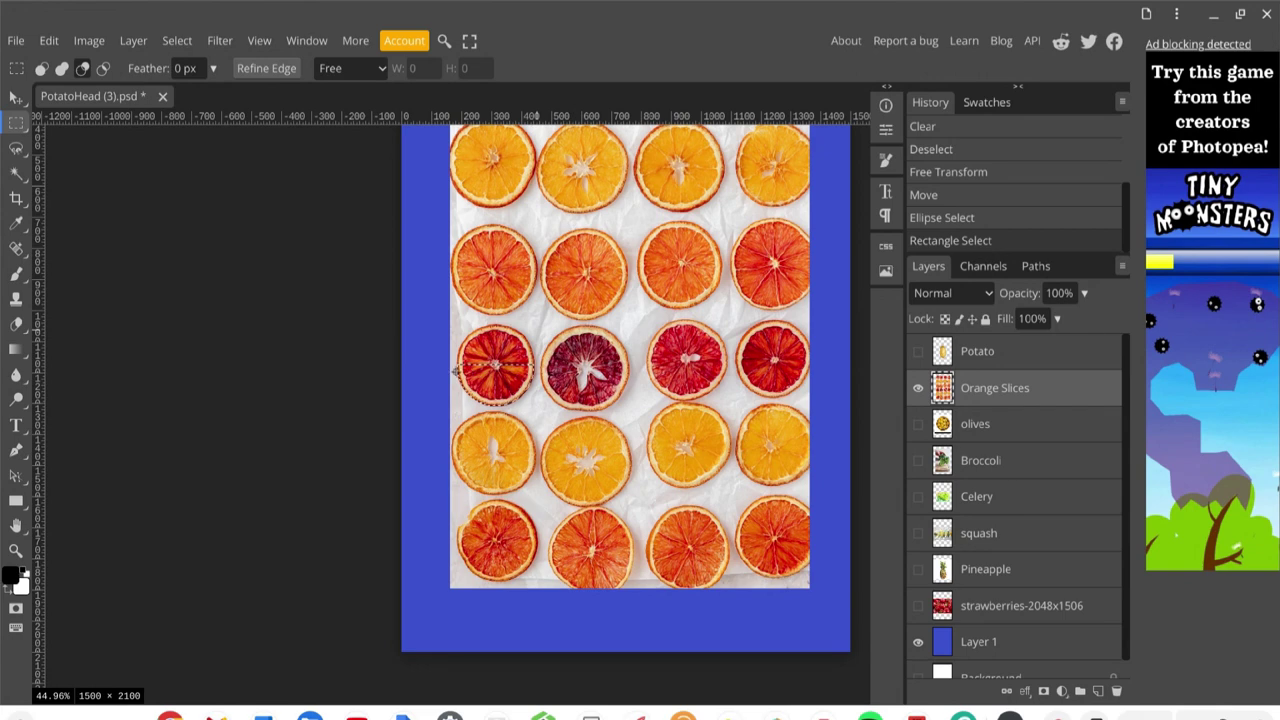
pyautogui.press('Delete')
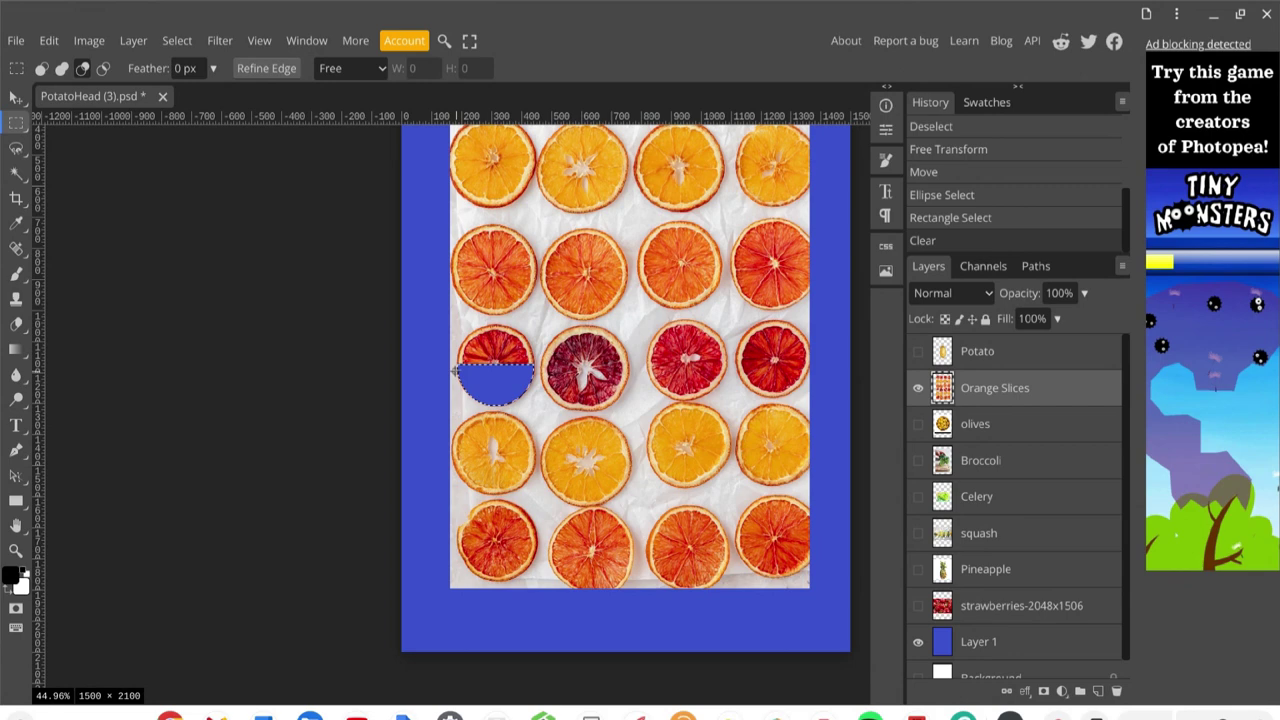
pyautogui.hotkey('ctrl', 'z')
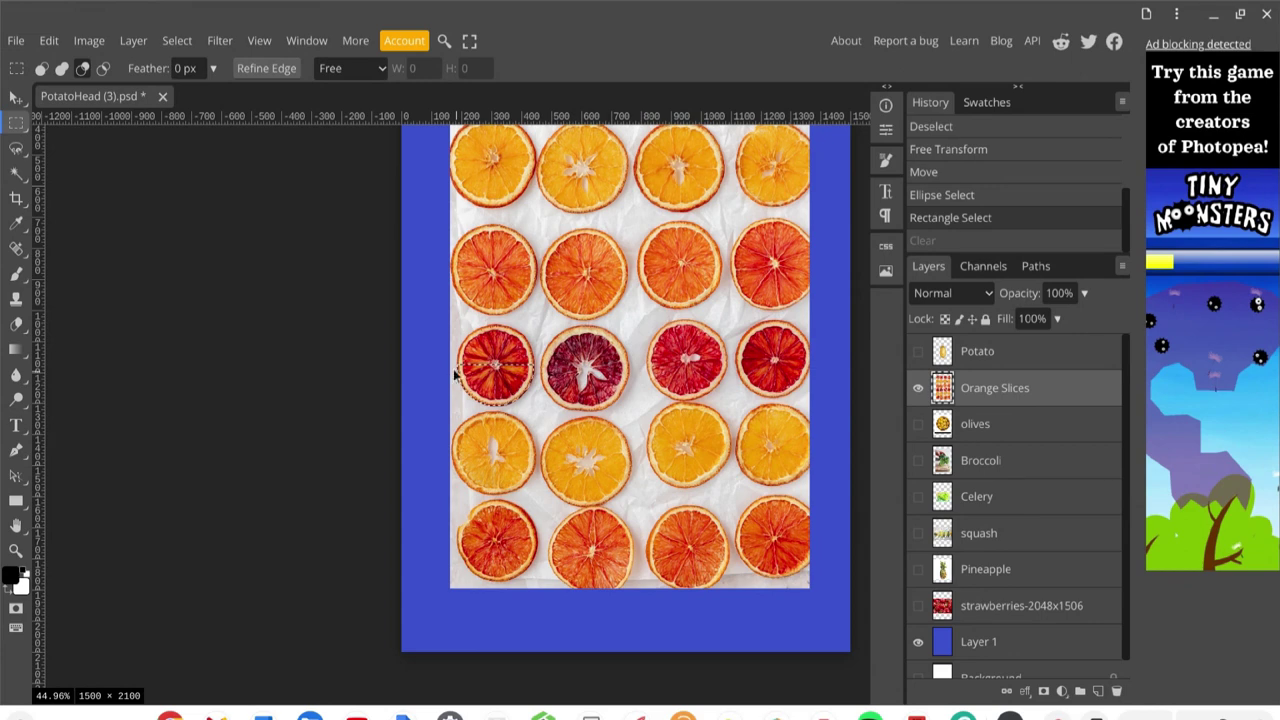
pyautogui.click(176, 42)
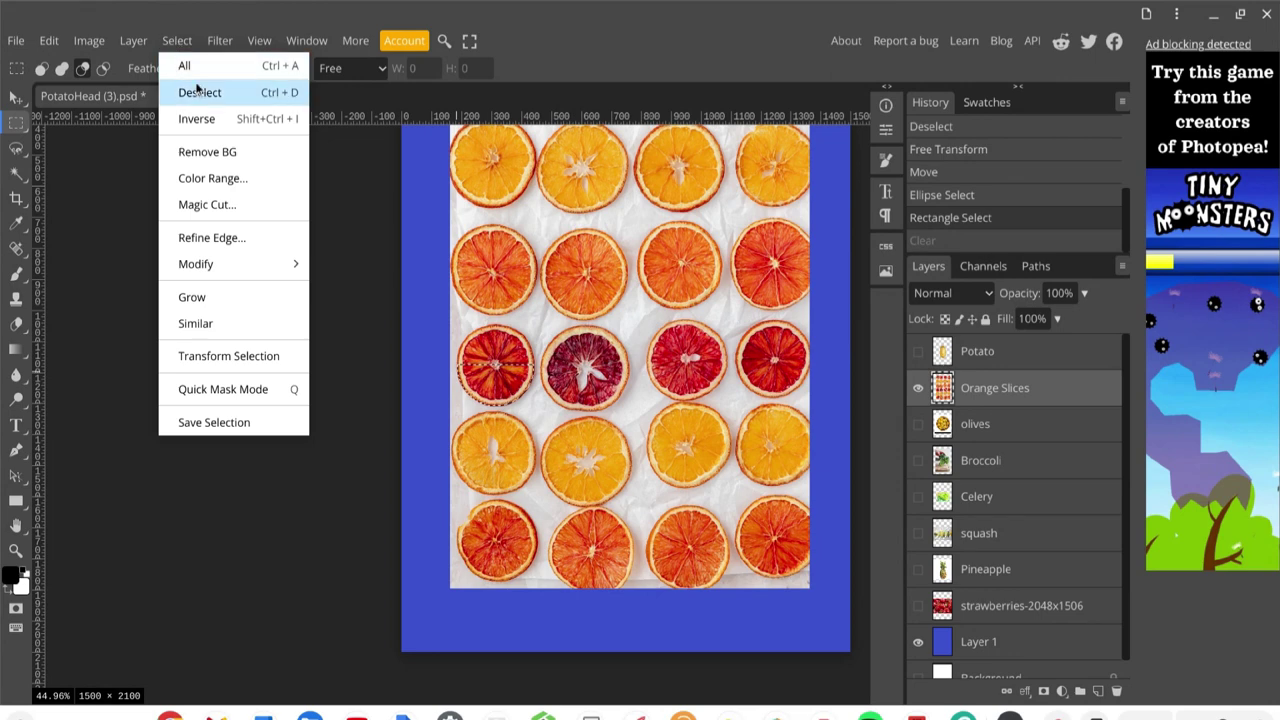
pyautogui.click(202, 125)
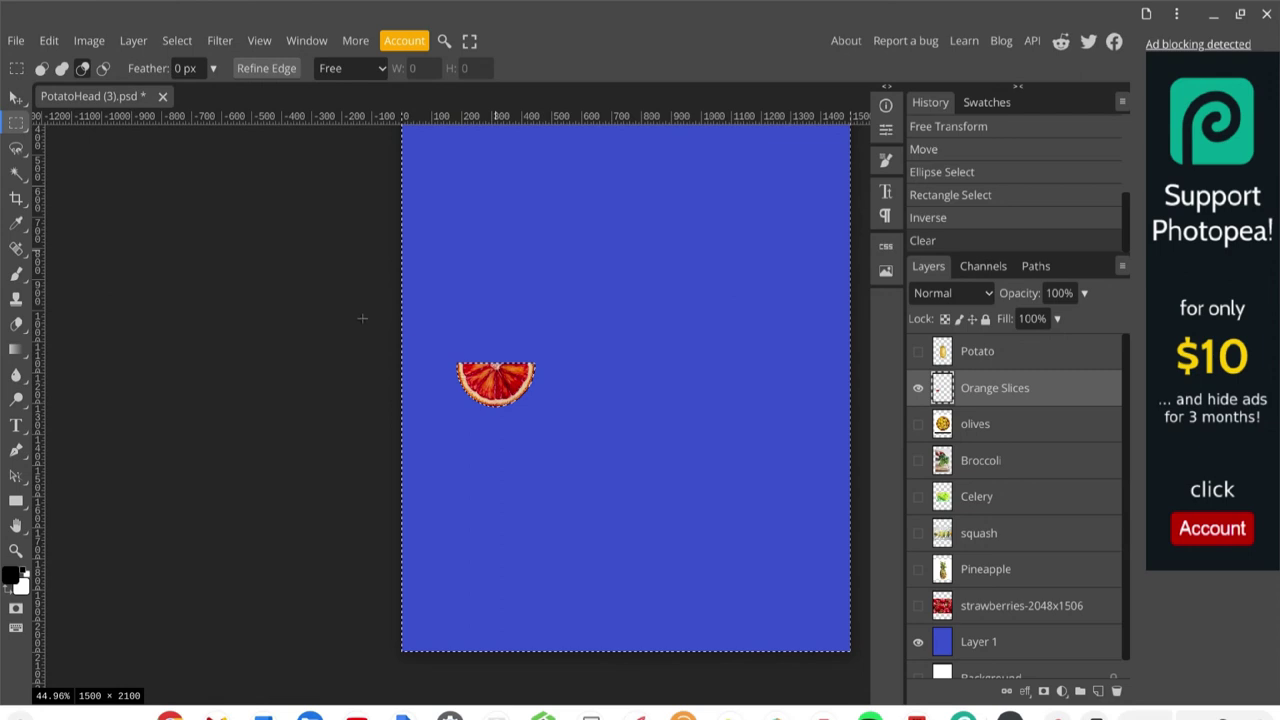
pyautogui.click(190, 40)
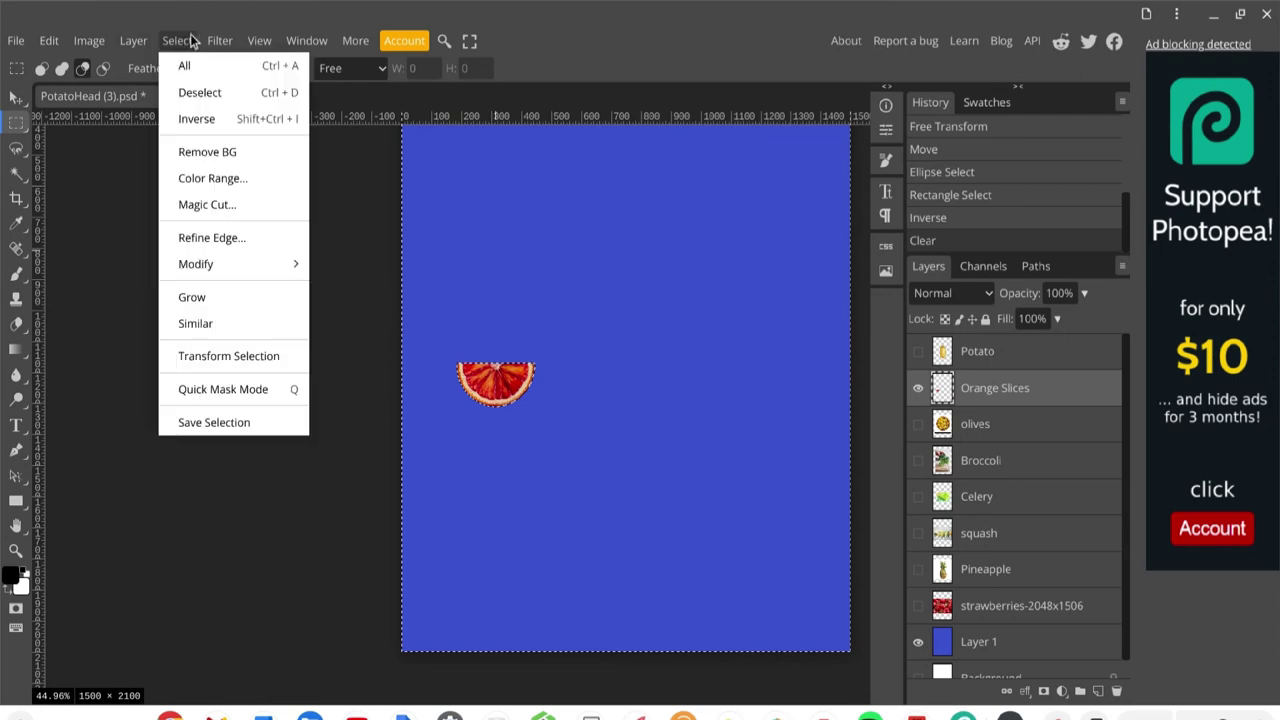
pyautogui.click(208, 94)
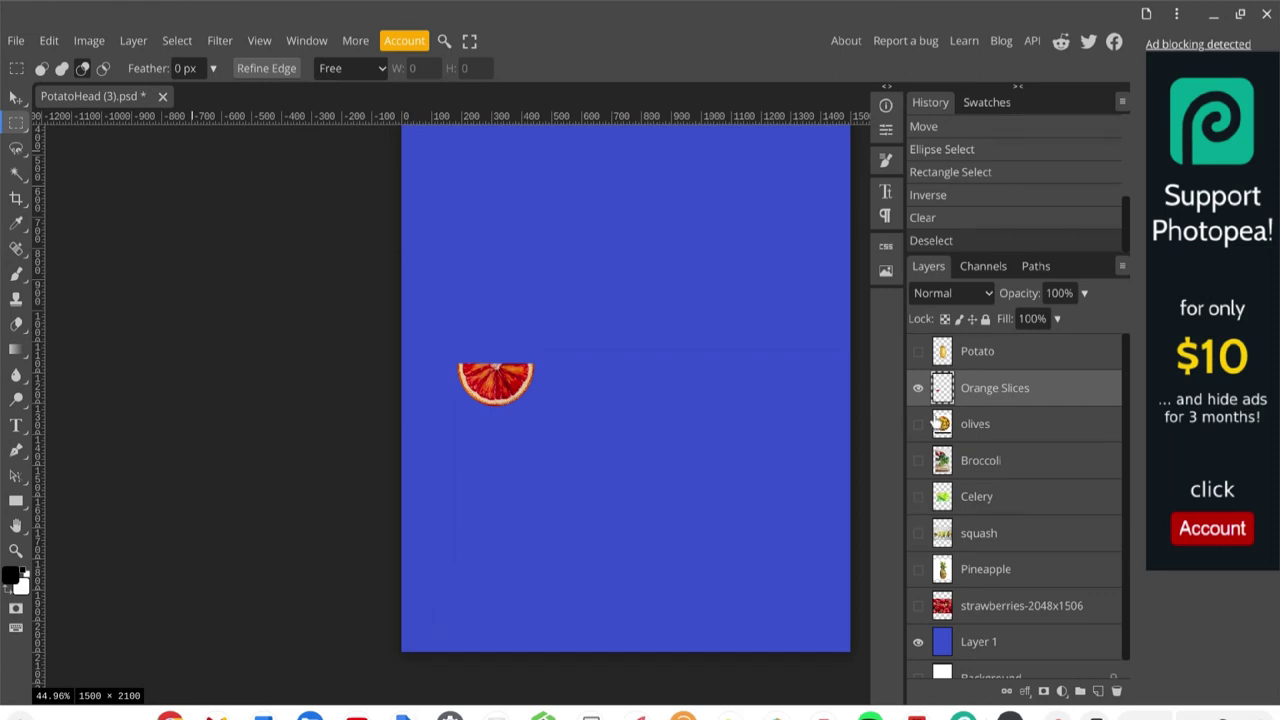
# - Show the Potato layer and move the half orange slice over the potato's lower left edge
pyautogui.click(918, 424)
pyautogui.click(918, 424)
pyautogui.click(918, 353)
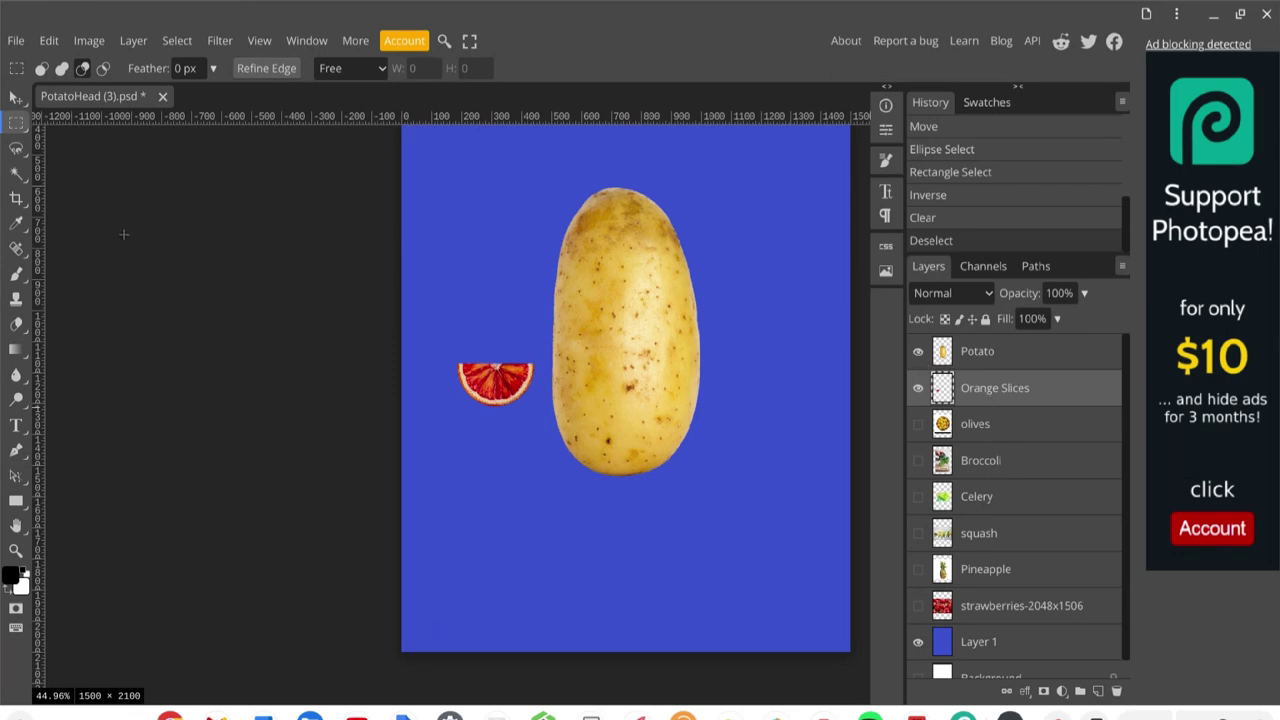
pyautogui.click(15, 99)
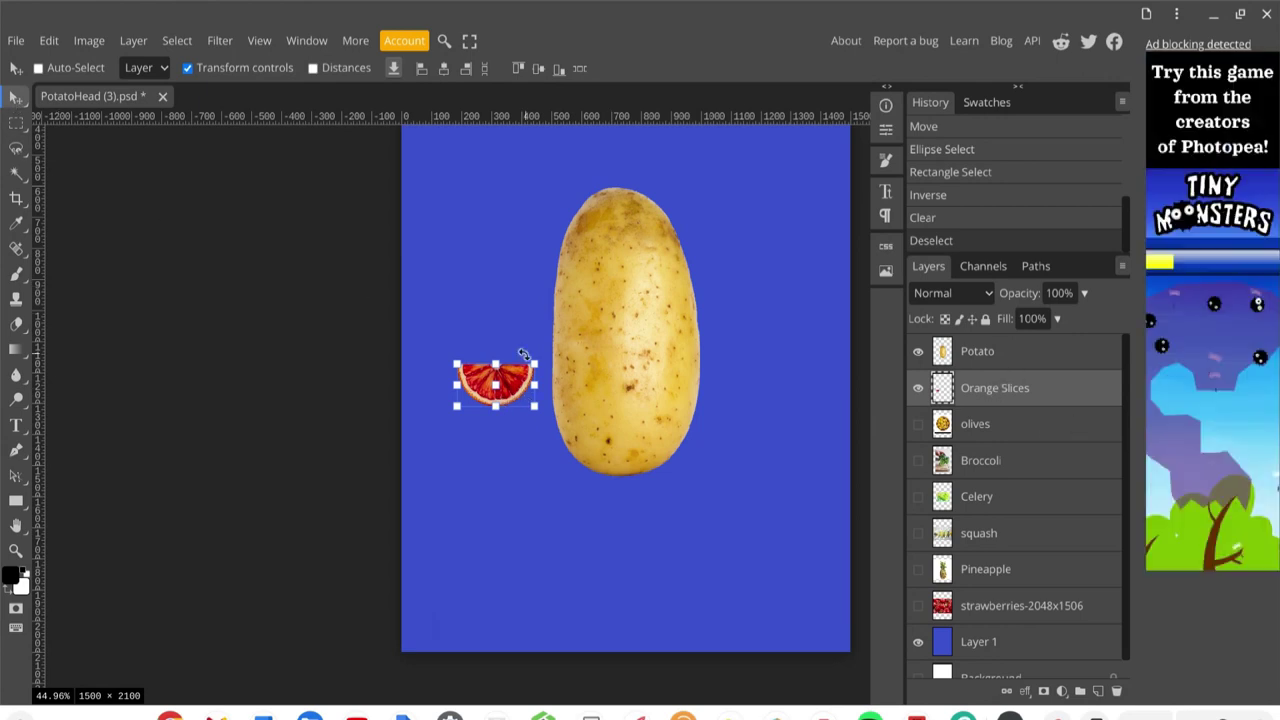
pyautogui.moveTo(518, 394); pyautogui.dragTo(569, 396)
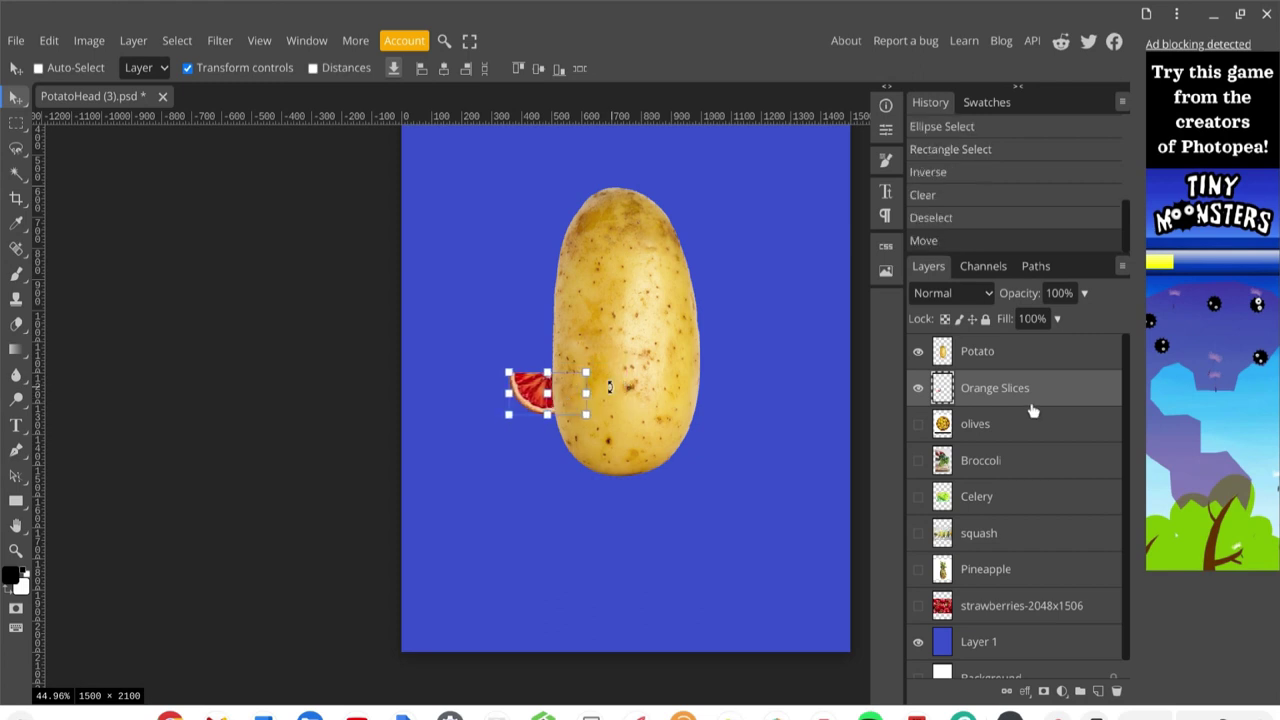
# - Place the Potato layer below Orange Slices and make Orange Slices the active layer
pyautogui.click(988, 364)
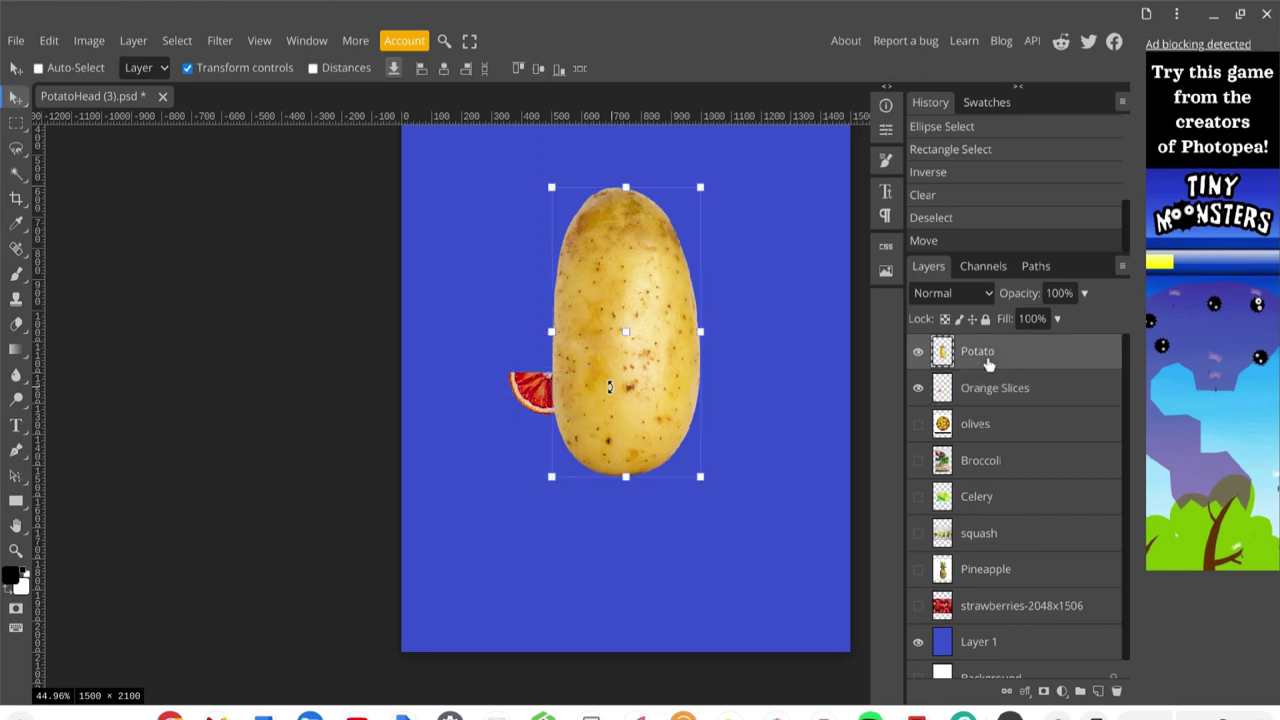
pyautogui.moveTo(988, 366); pyautogui.dragTo(992, 425)
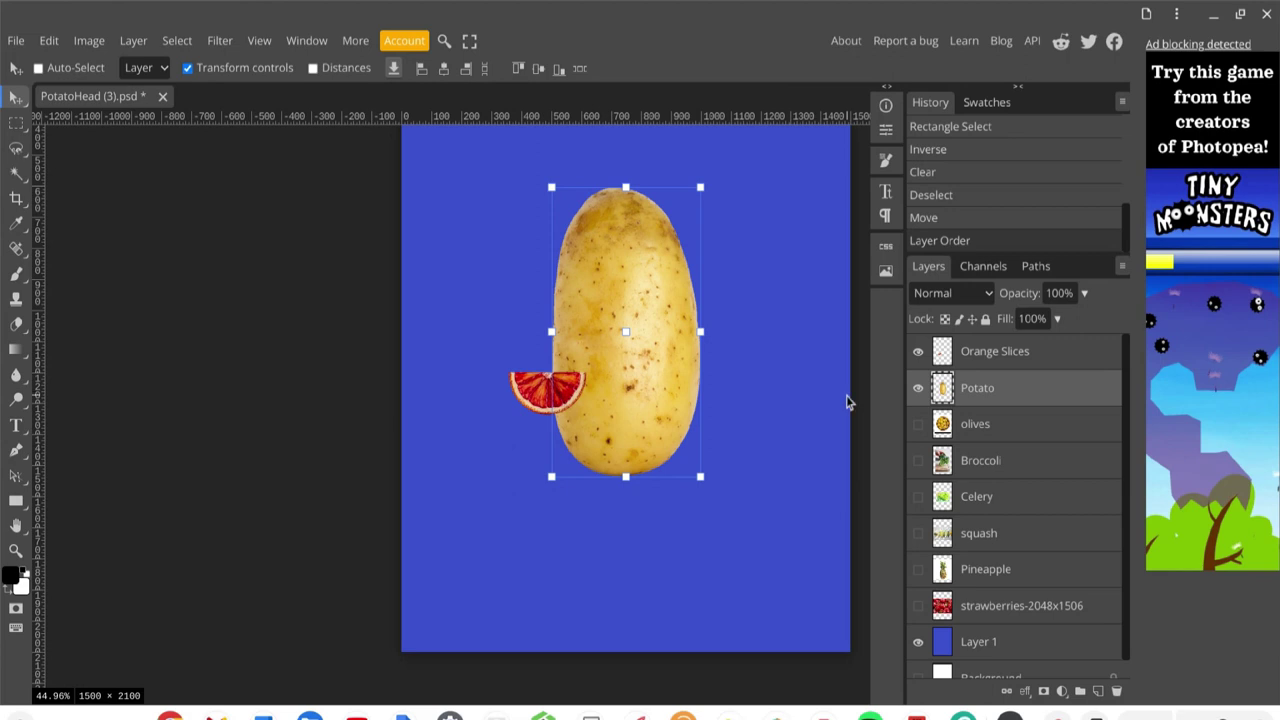
pyautogui.click(955, 362)
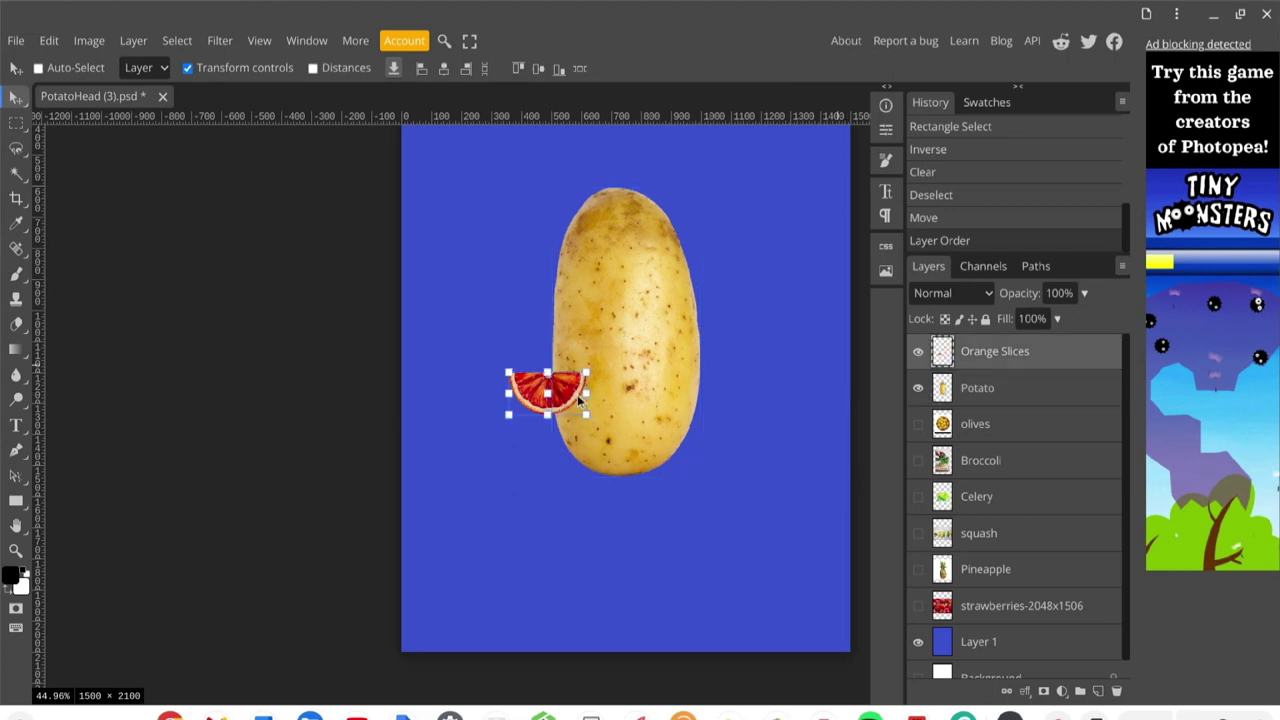
# - Position the half orange slice as a mouth centred on the potato's lower part, scaled to about 133.72% and rotated about 7.6°
pyautogui.moveTo(573, 397); pyautogui.dragTo(690, 352)
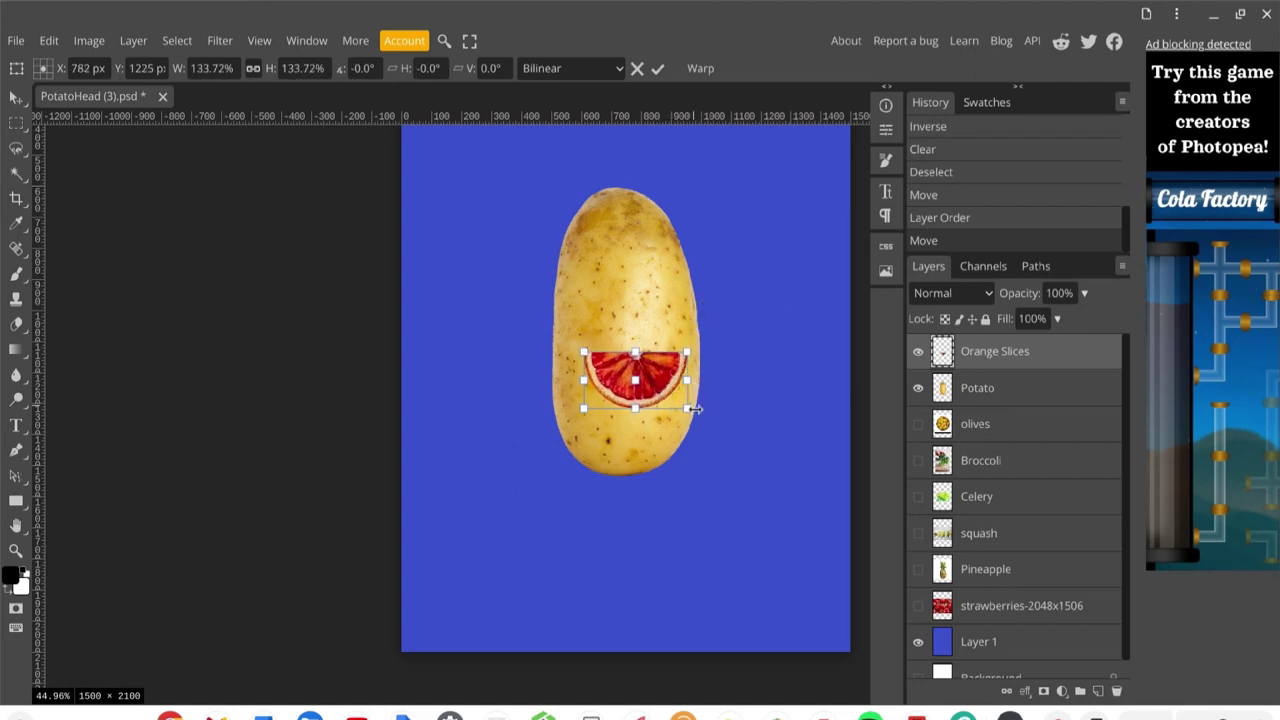
pyautogui.moveTo(694, 410); pyautogui.dragTo(657, 416)
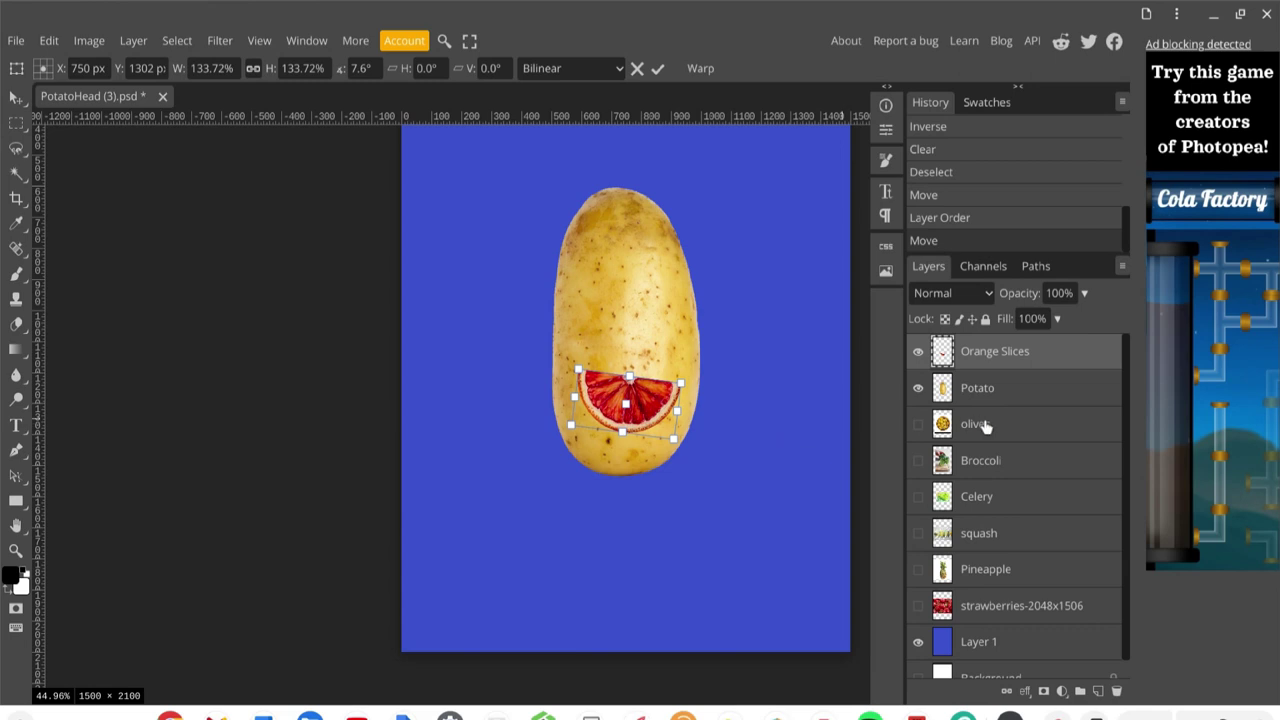
# - Hide the Potato and Orange Slices layers, and show olives as the active layer
pyautogui.click(918, 389)
pyautogui.click(918, 353)
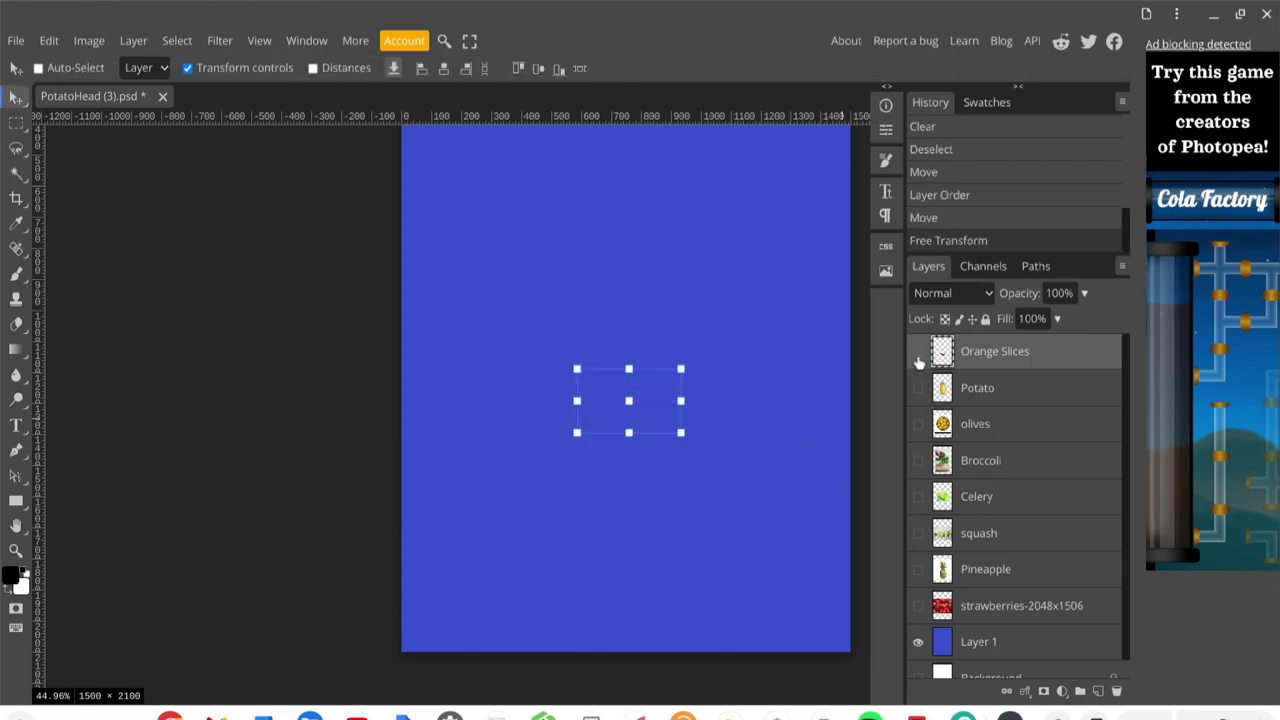
pyautogui.click(1019, 438)
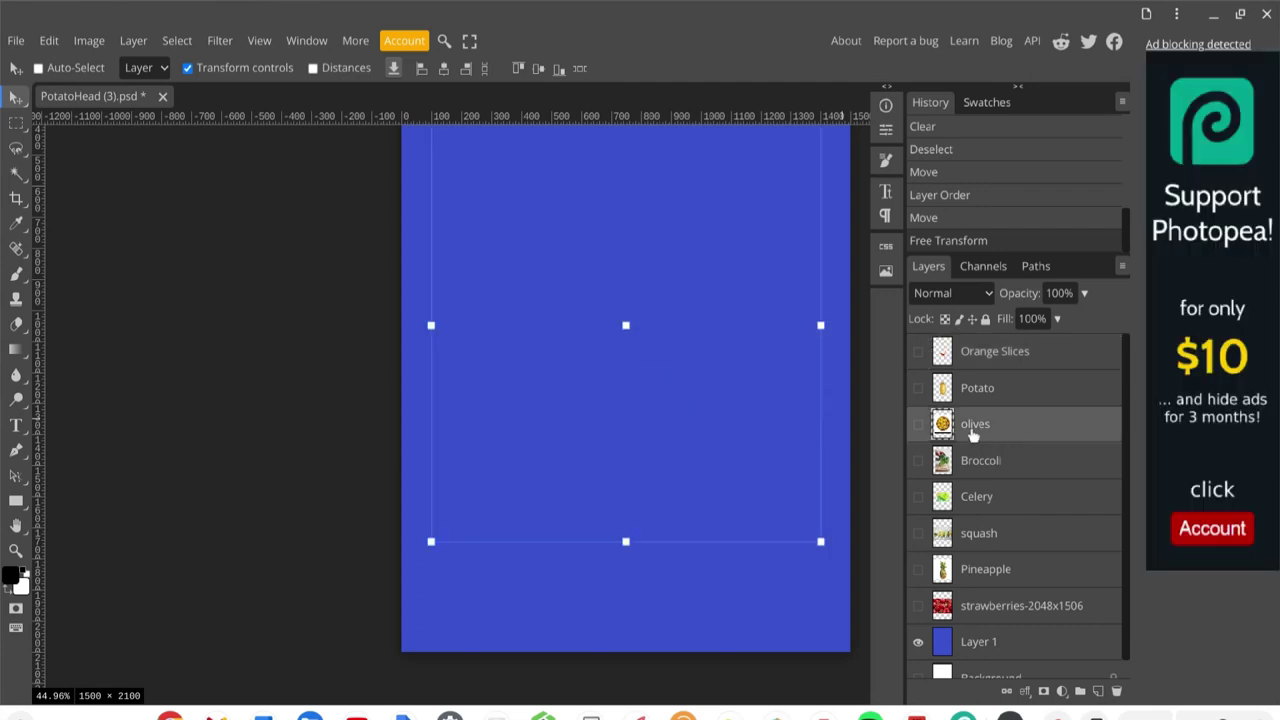
pyautogui.click(918, 424)
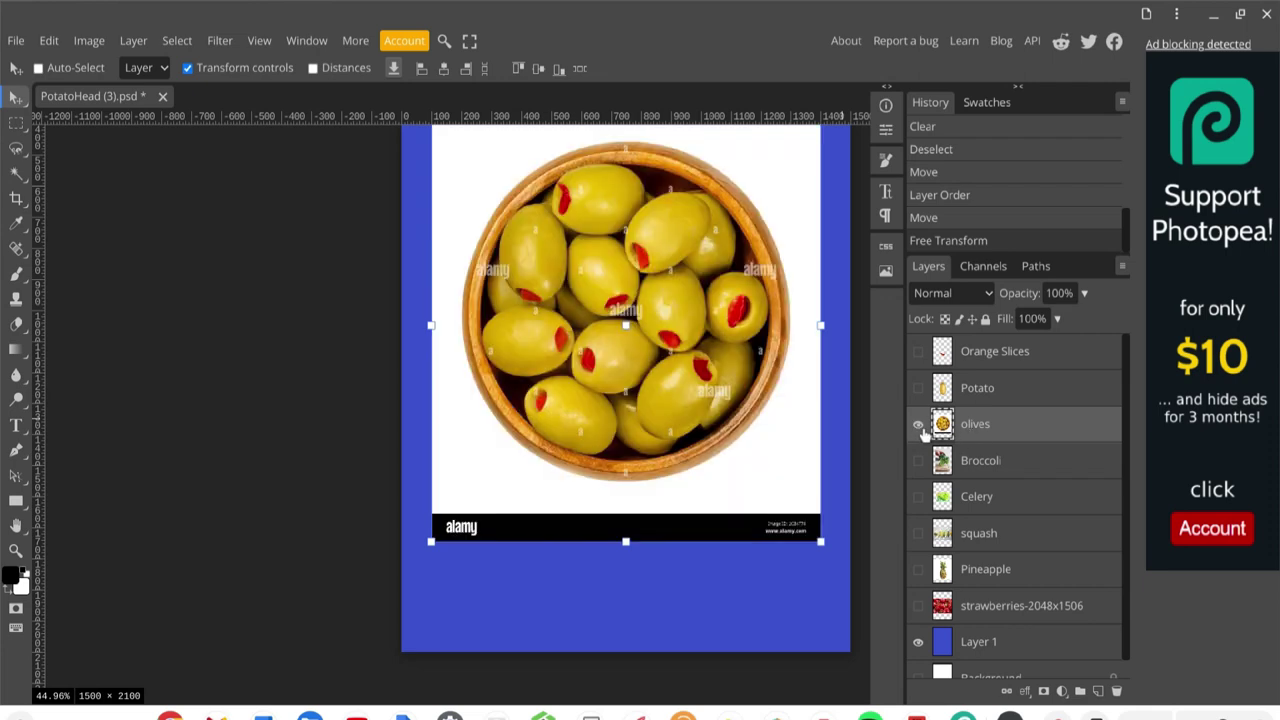
# - Draw an upright Ellipse Select of about 176 by 344 px over the tilted olive at the bowl's upper right
pyautogui.click(16, 124)
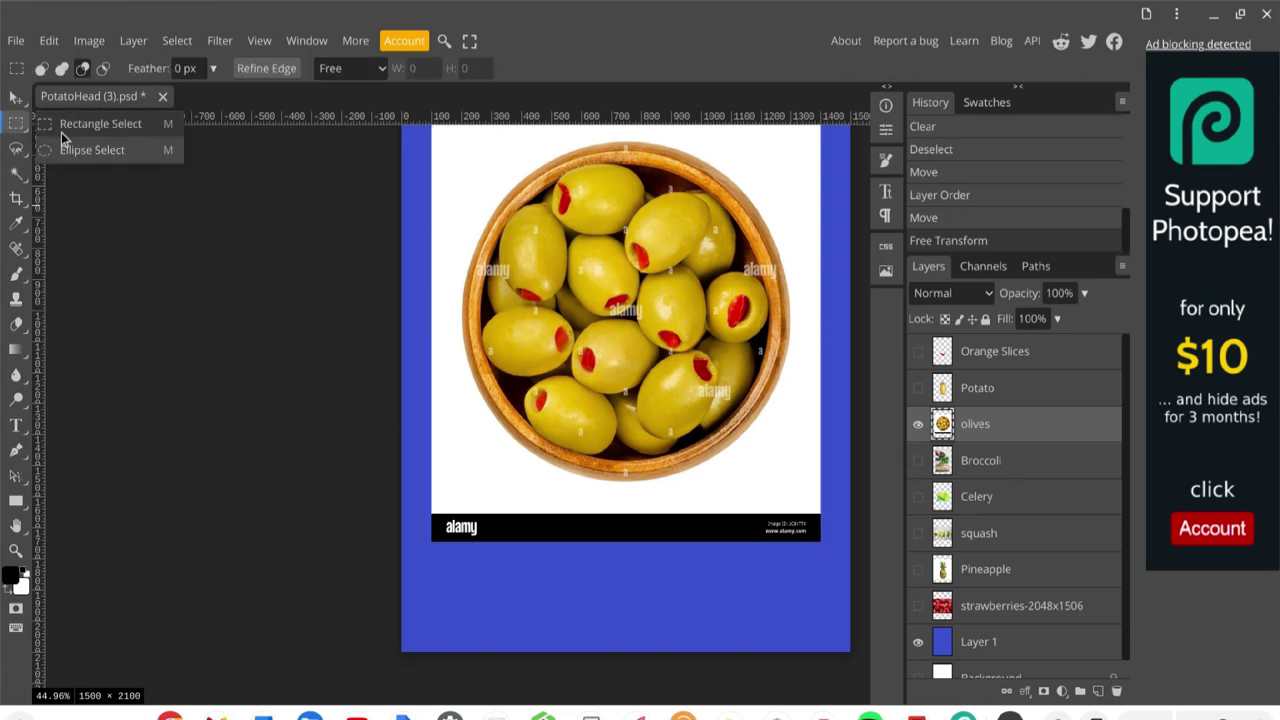
pyautogui.click(87, 151)
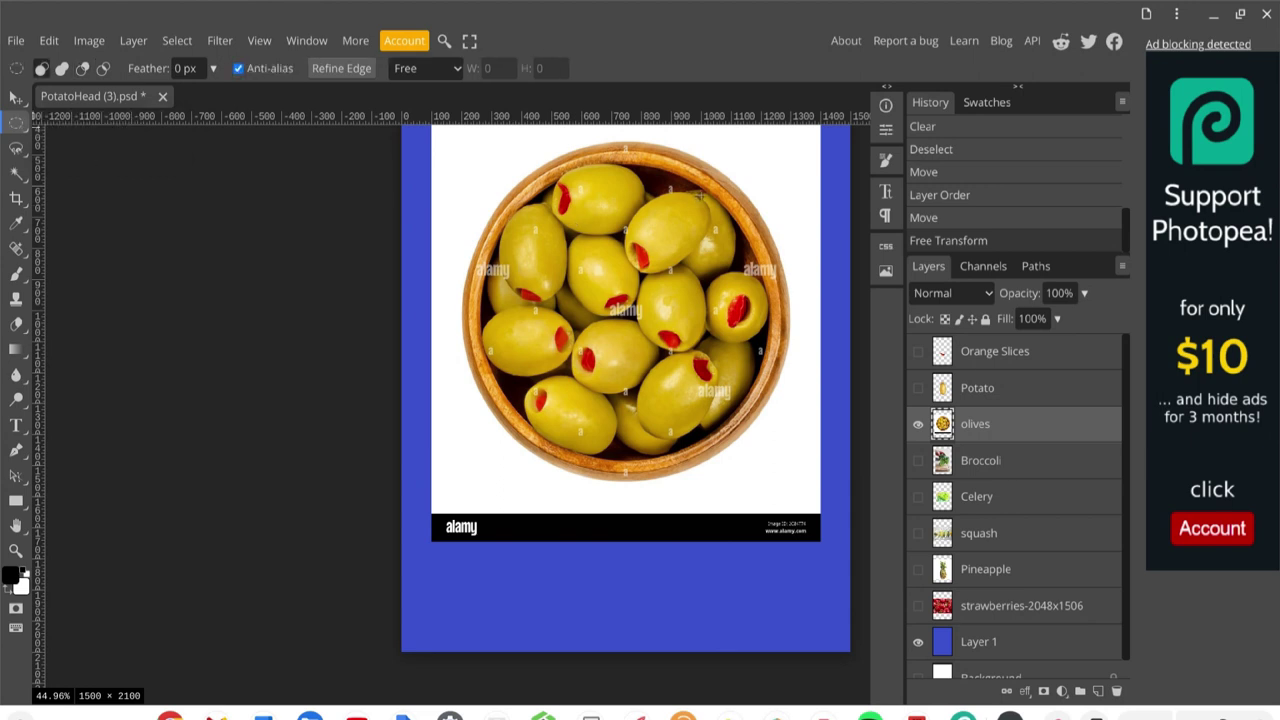
pyautogui.scroll(4, 700, 194)
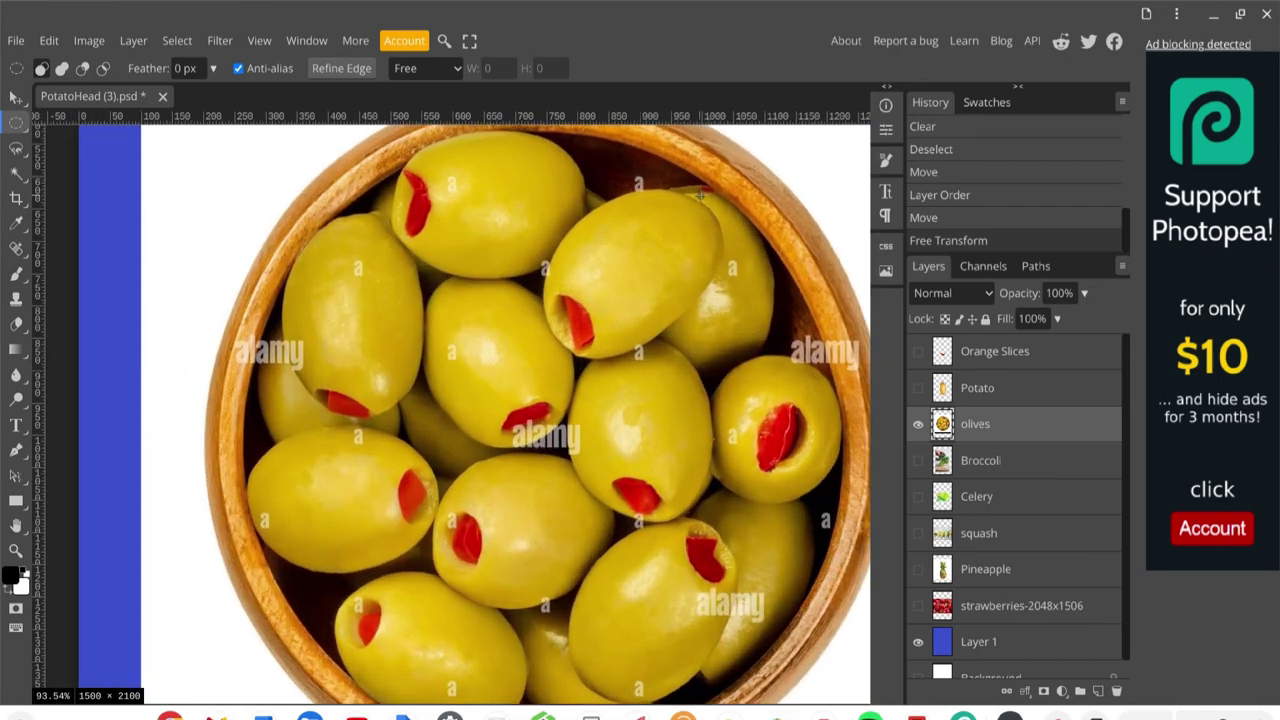
pyautogui.rightClick(700, 195)
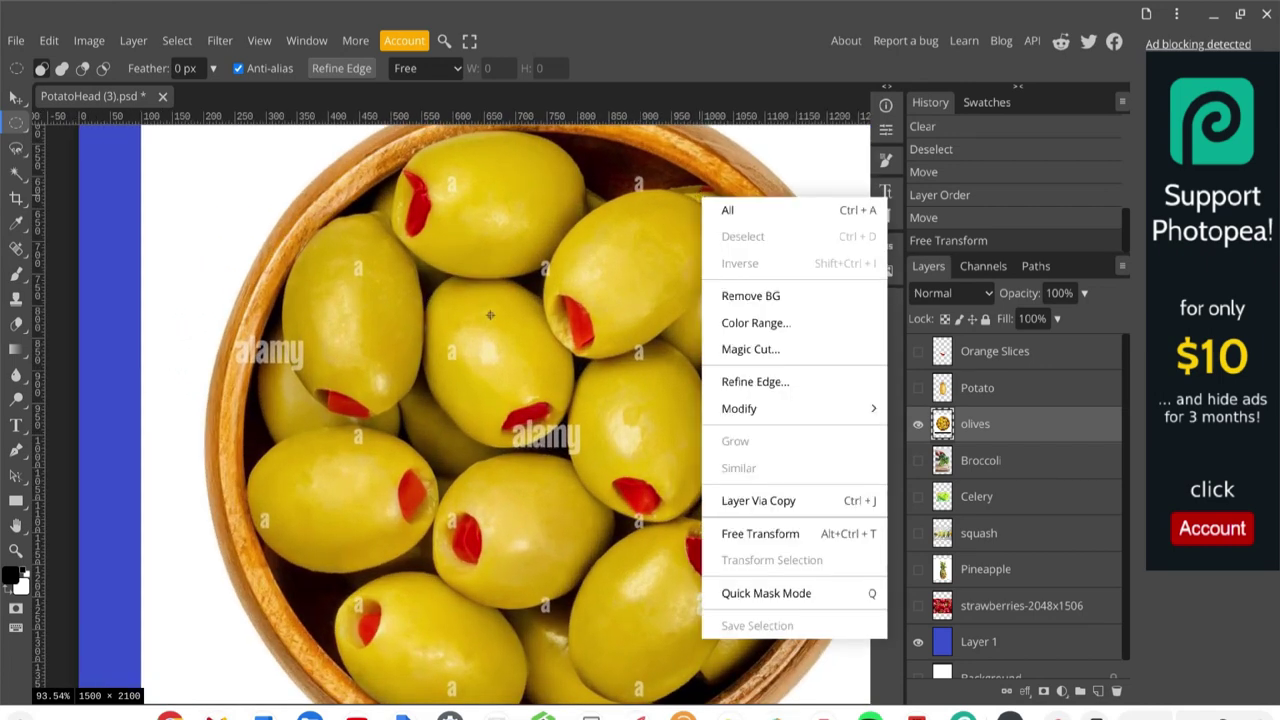
pyautogui.click(313, 454)
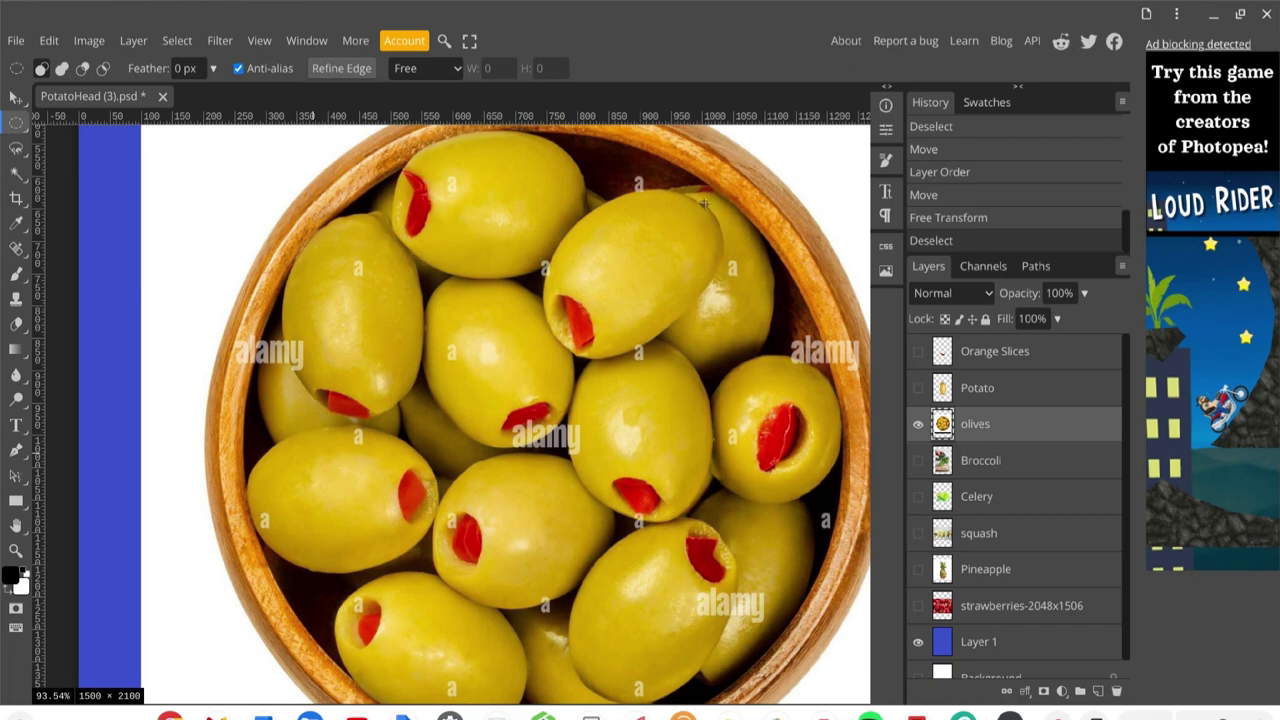
pyautogui.moveTo(705, 204); pyautogui.dragTo(596, 425)
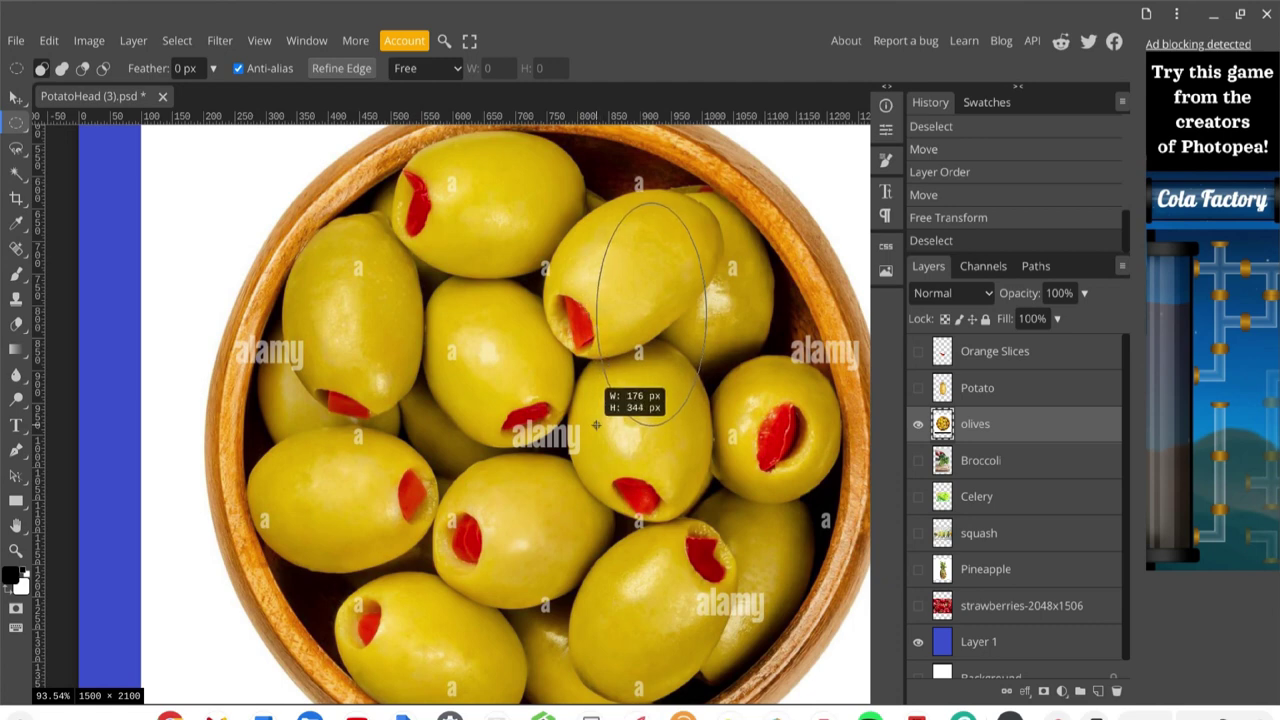
pyautogui.moveTo(596, 425); pyautogui.dragTo(596, 425)
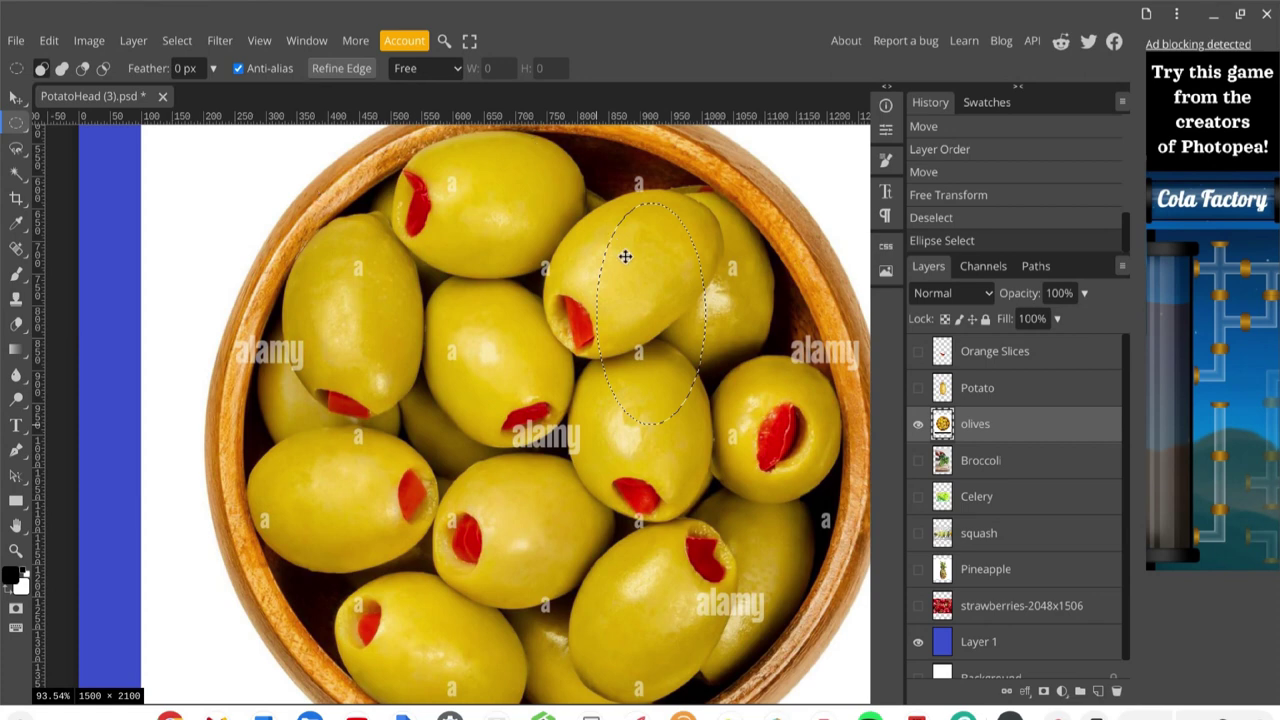
# - Use Transform Selection to move the ellipse onto the tilted olive and rotate it about 49.4° to match its tilt
pyautogui.click(180, 42)
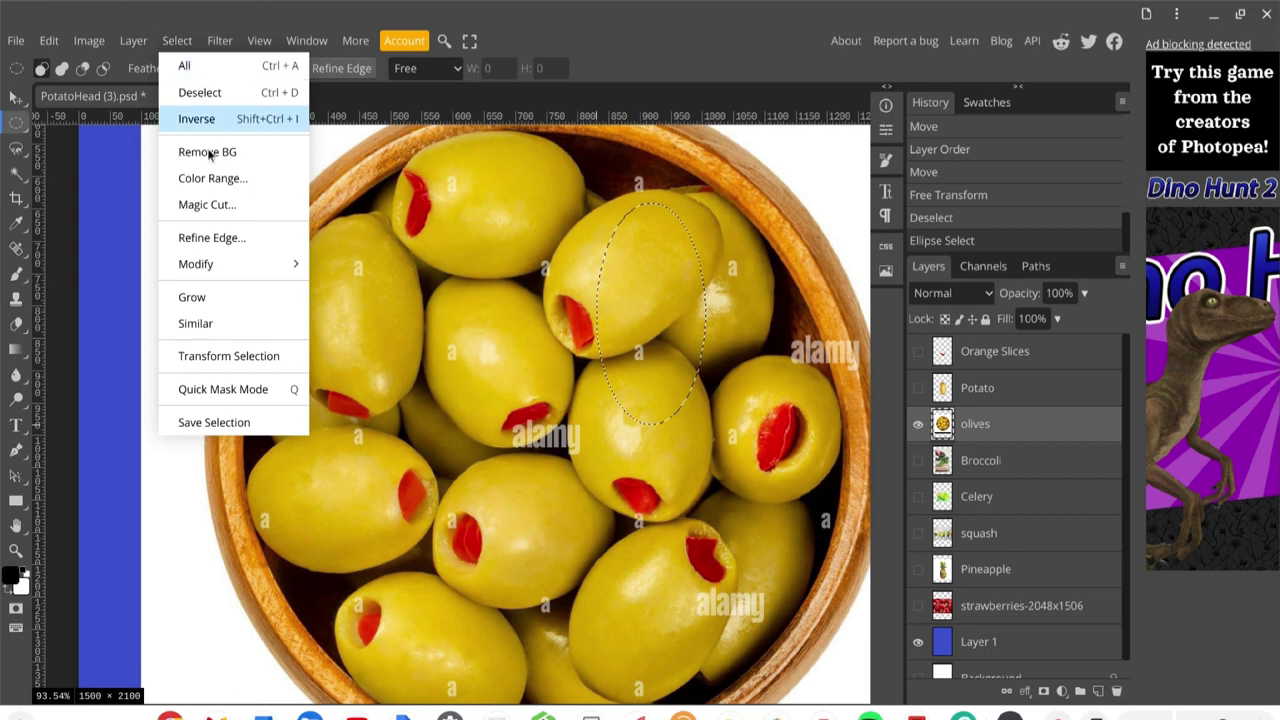
pyautogui.click(230, 356)
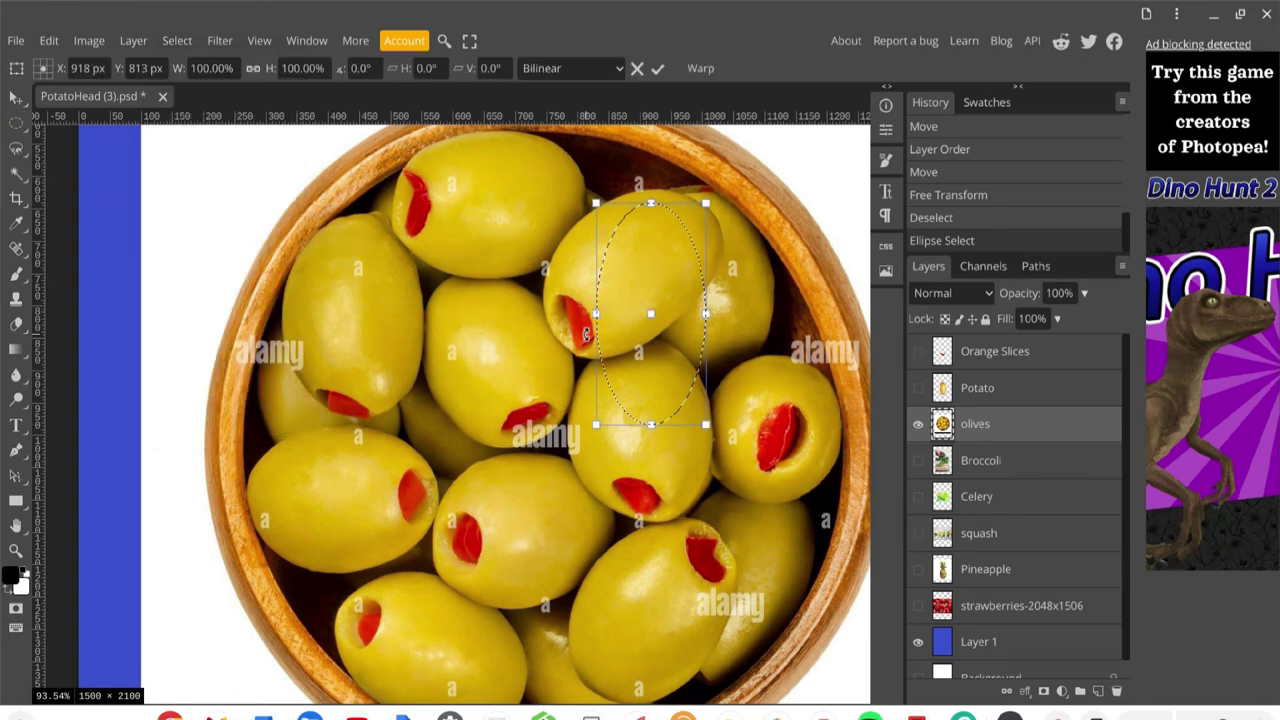
pyautogui.moveTo(662, 331); pyautogui.dragTo(627, 315)
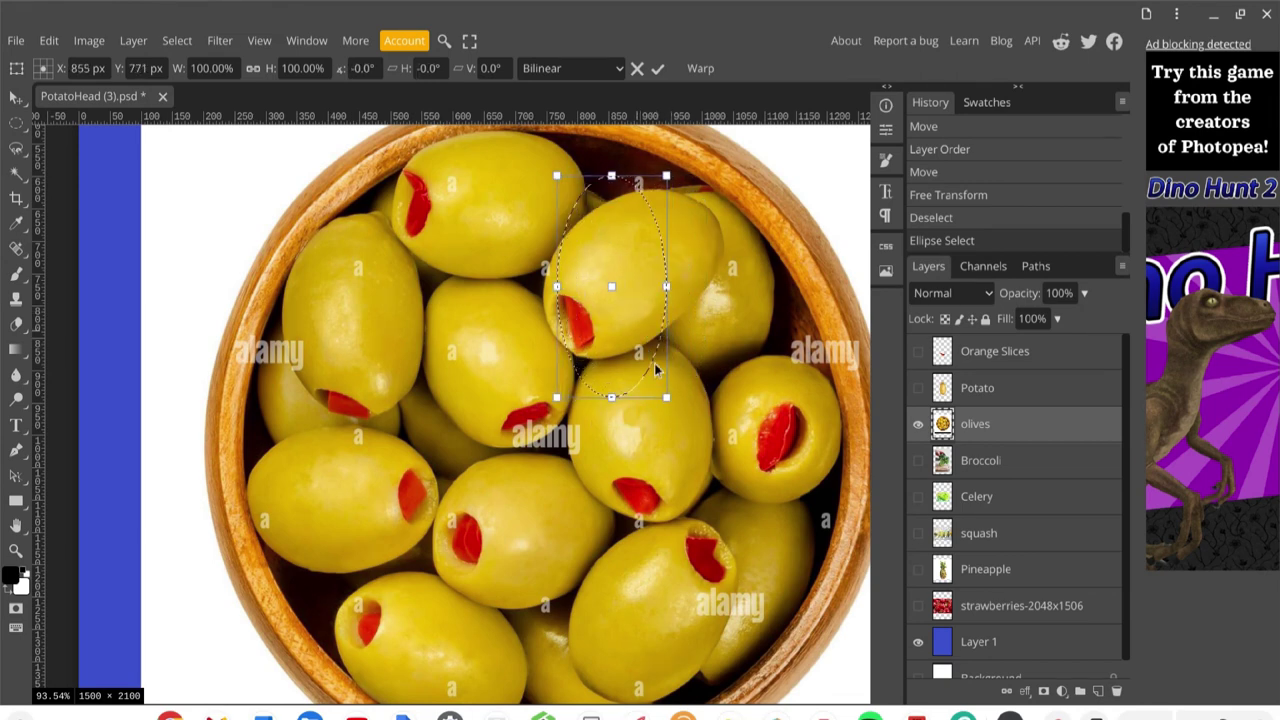
pyautogui.moveTo(671, 403); pyautogui.dragTo(563, 412)
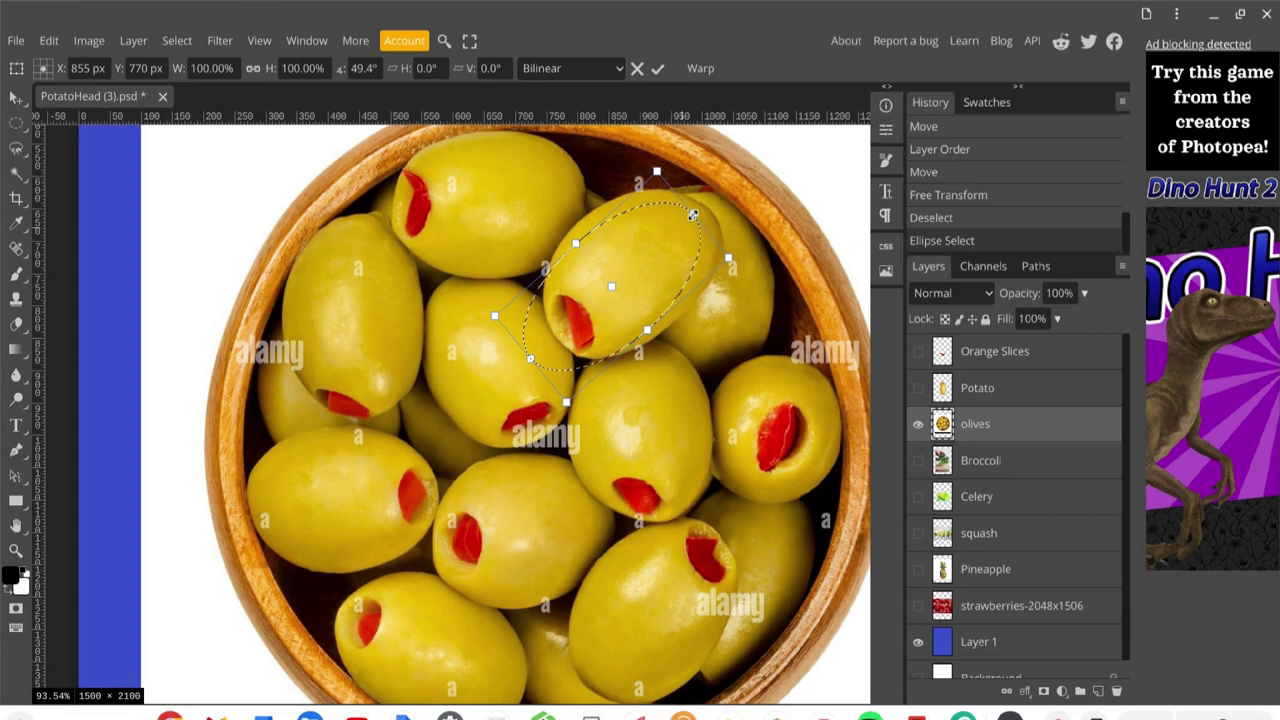
# - Fit the ellipse selection to the olive's outline, scaling it to about 121.86% width and 90.16% height, and apply the transform
pyautogui.moveTo(692, 214); pyautogui.dragTo(661, 243)
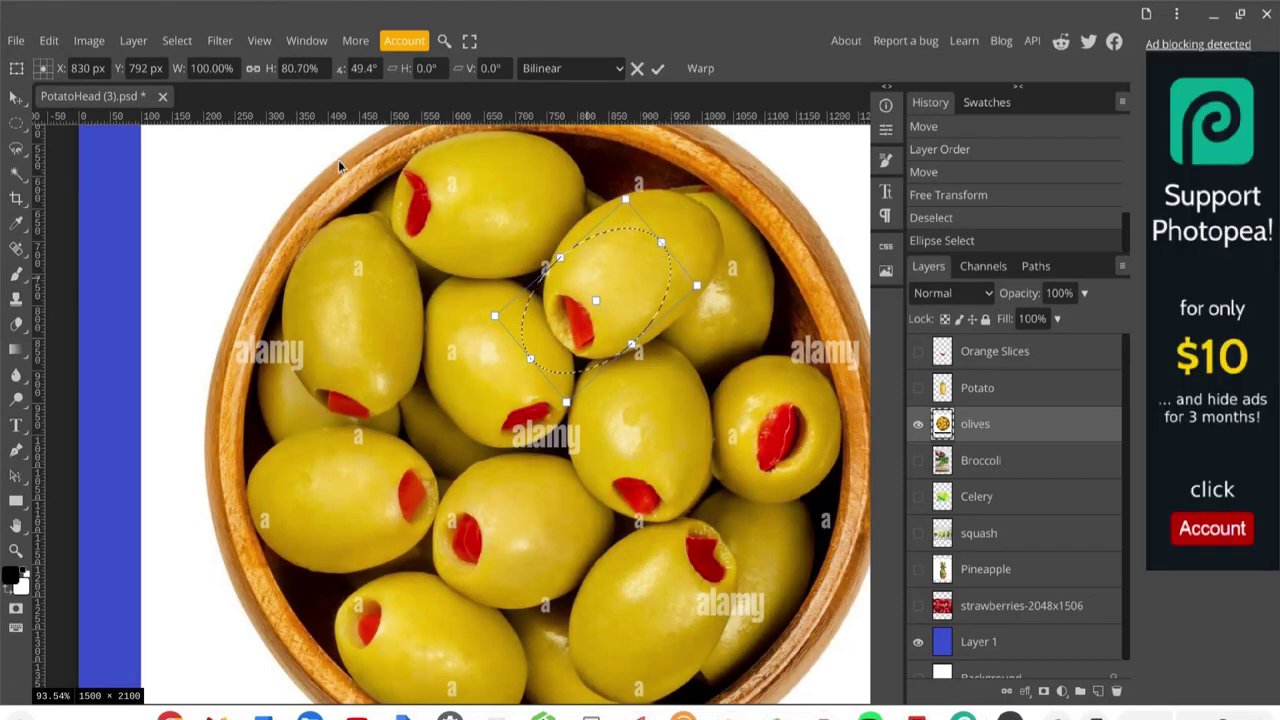
pyautogui.click(254, 74)
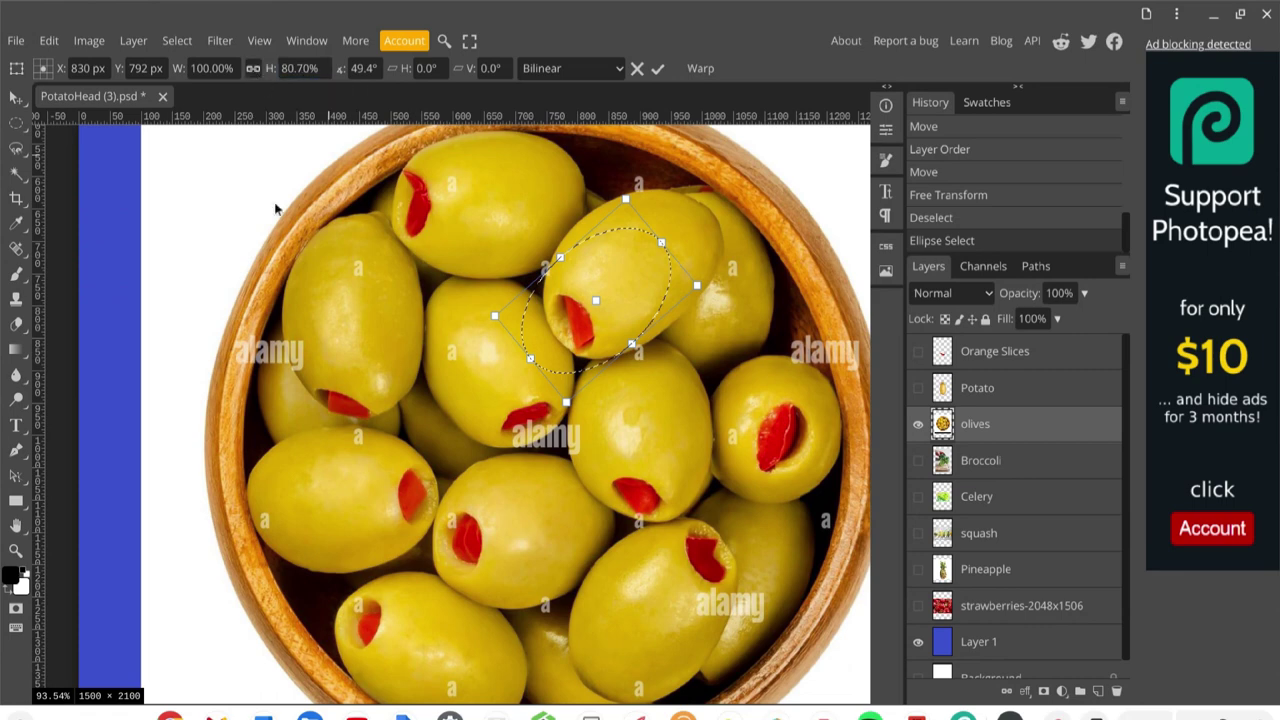
pyautogui.moveTo(659, 243); pyautogui.dragTo(682, 229)
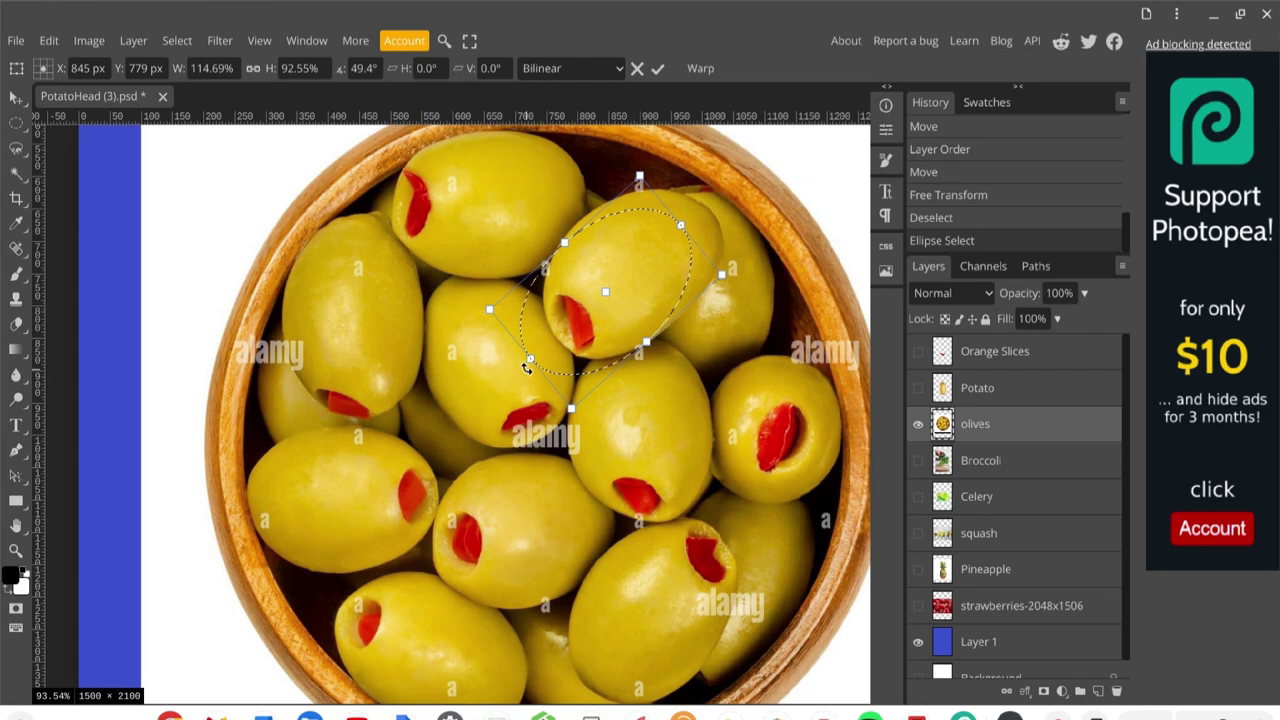
pyautogui.moveTo(531, 358); pyautogui.dragTo(555, 337)
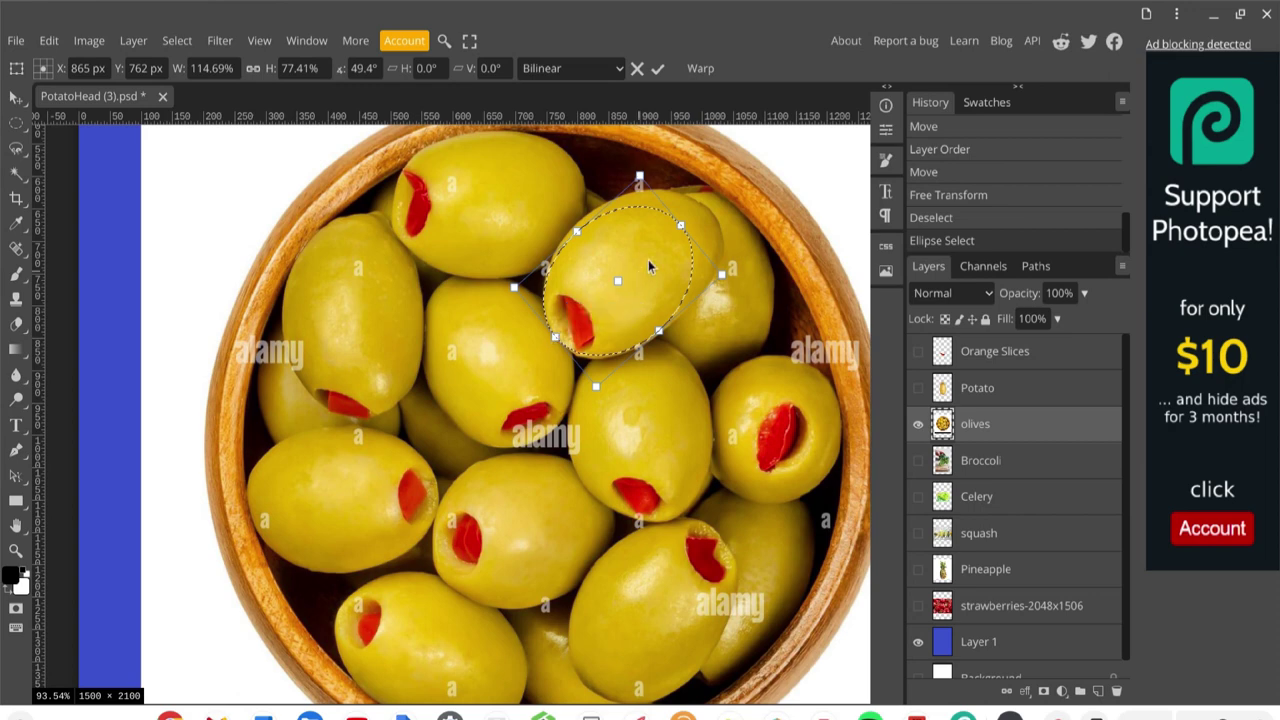
pyautogui.moveTo(681, 226); pyautogui.dragTo(701, 207)
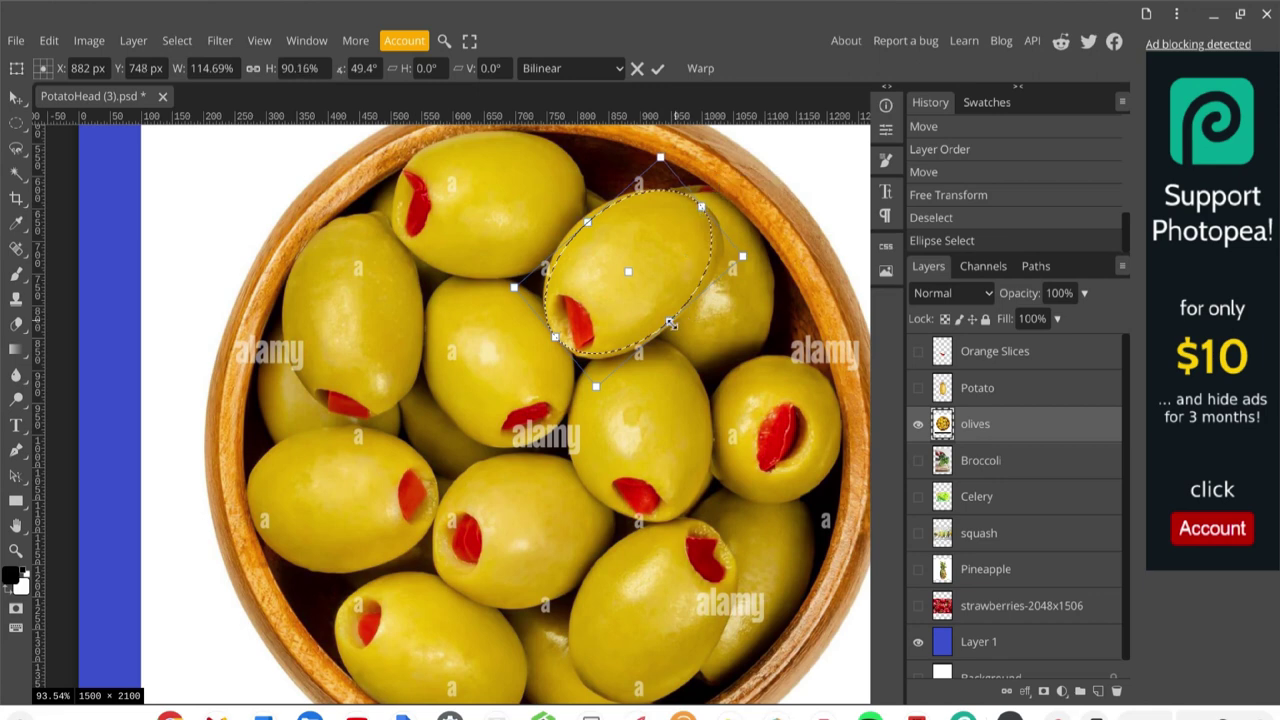
pyautogui.moveTo(670, 323); pyautogui.dragTo(671, 325)
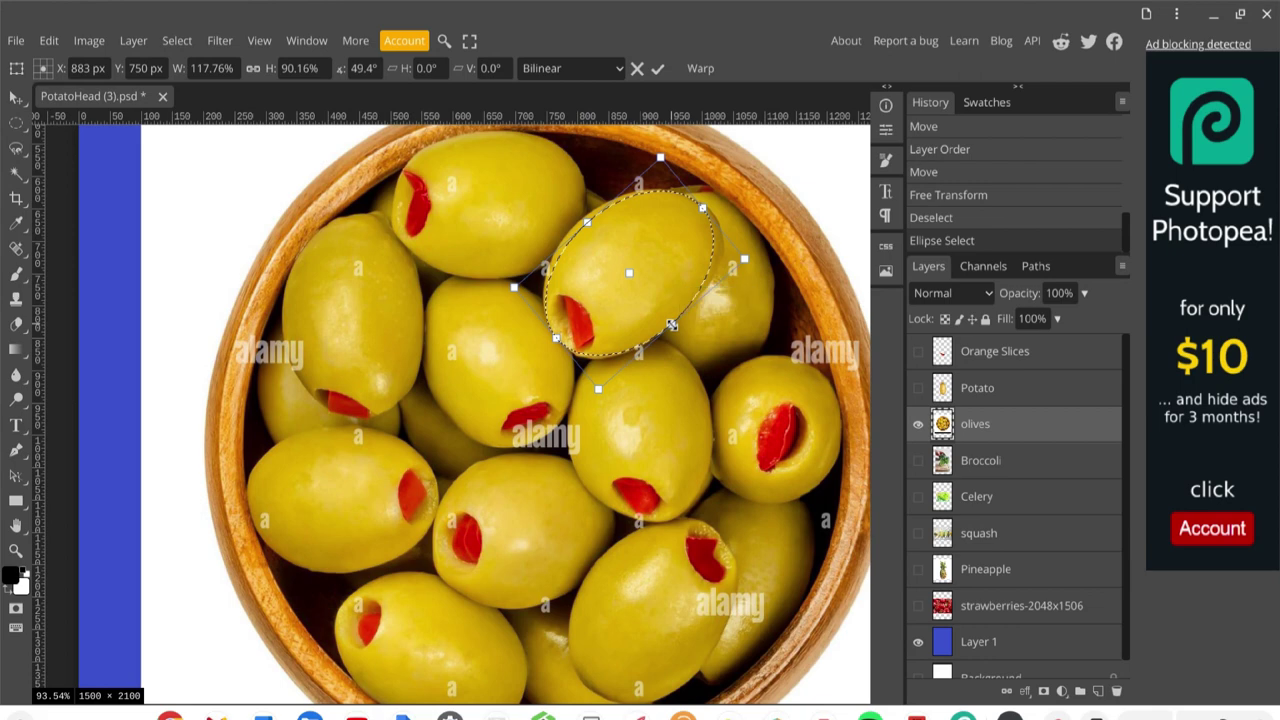
pyautogui.moveTo(586, 220); pyautogui.dragTo(585, 220)
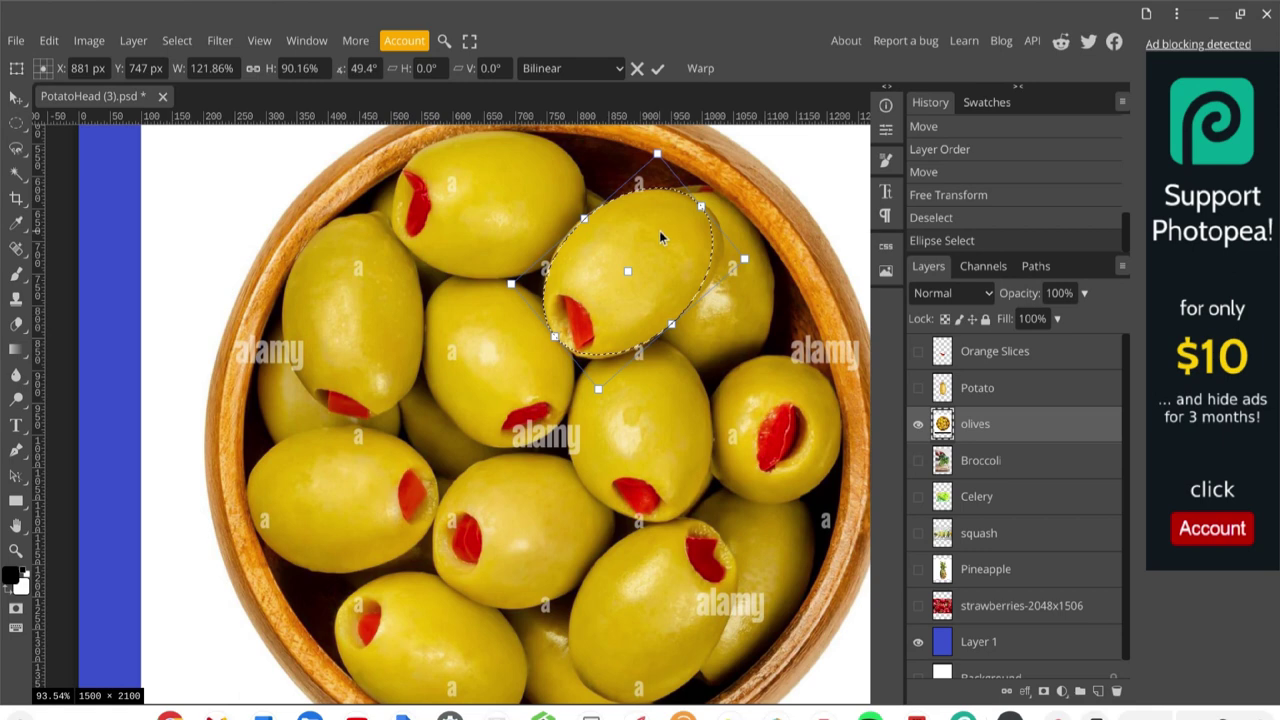
pyautogui.click(661, 69)
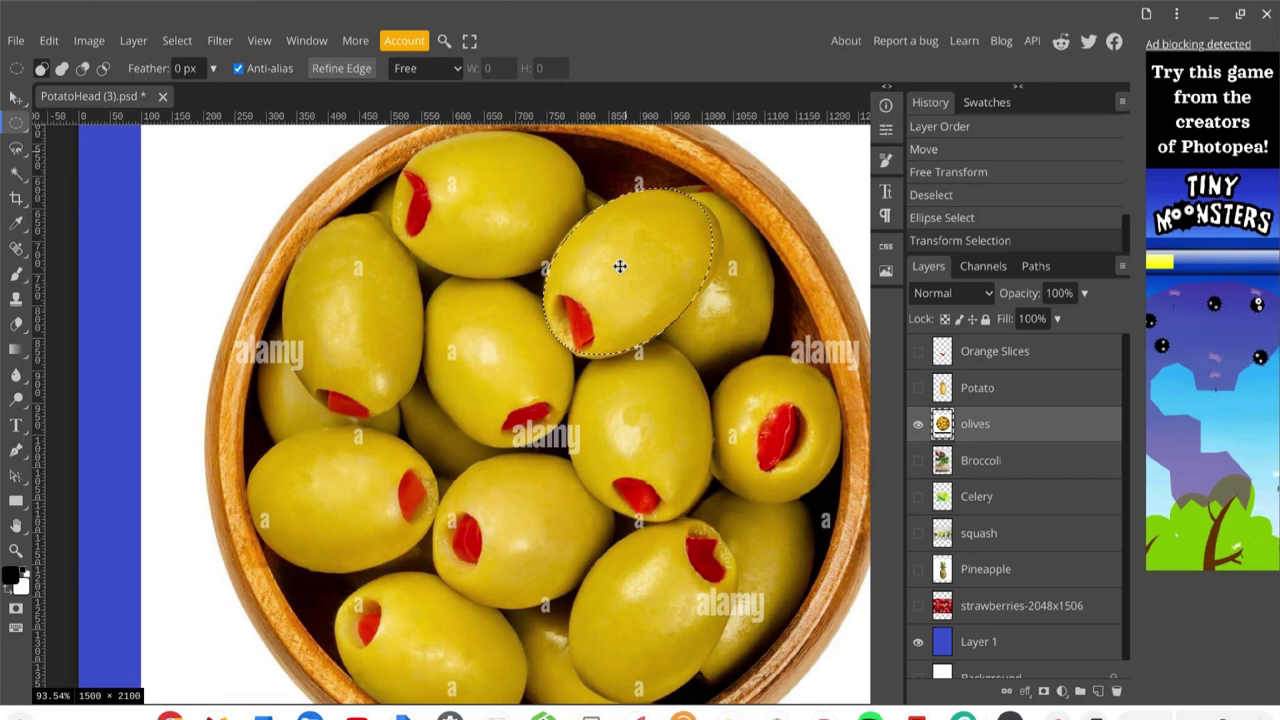
# - Invert the selection and clear everything outside the selected olive from the olives layer
pyautogui.scroll(-4, 620, 266)
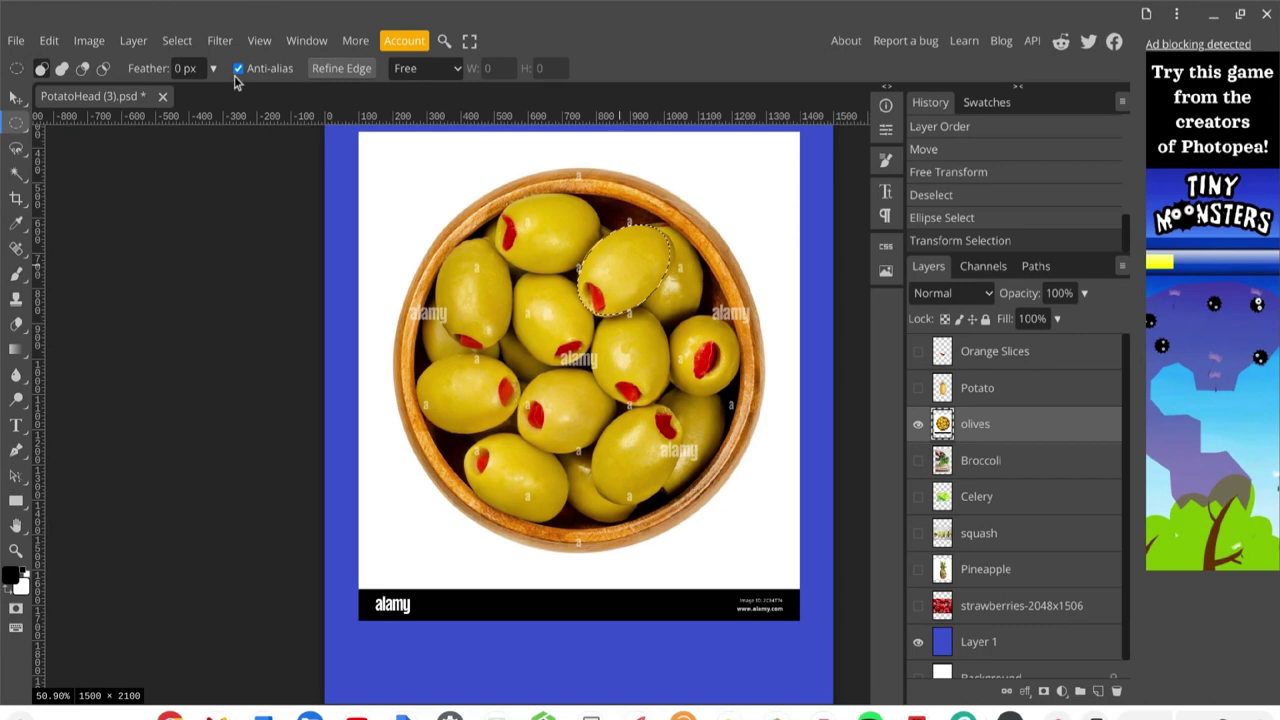
pyautogui.click(186, 40)
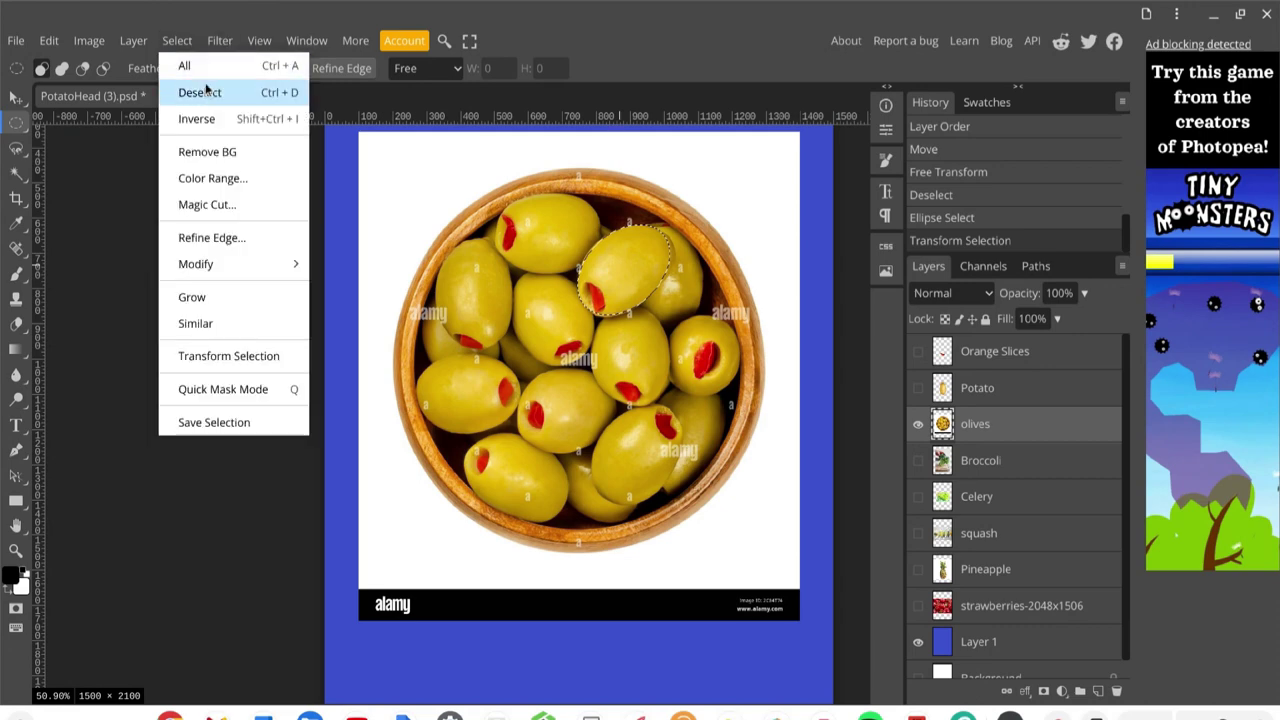
pyautogui.click(210, 119)
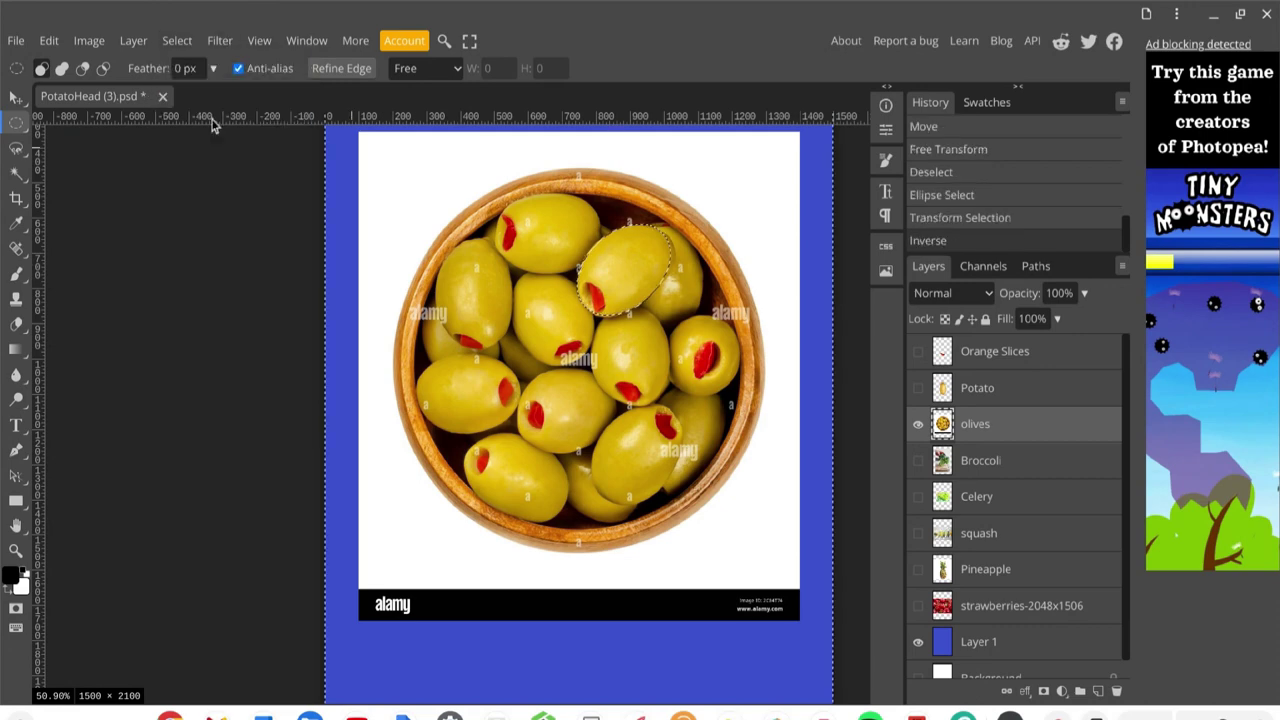
pyautogui.press('Delete')
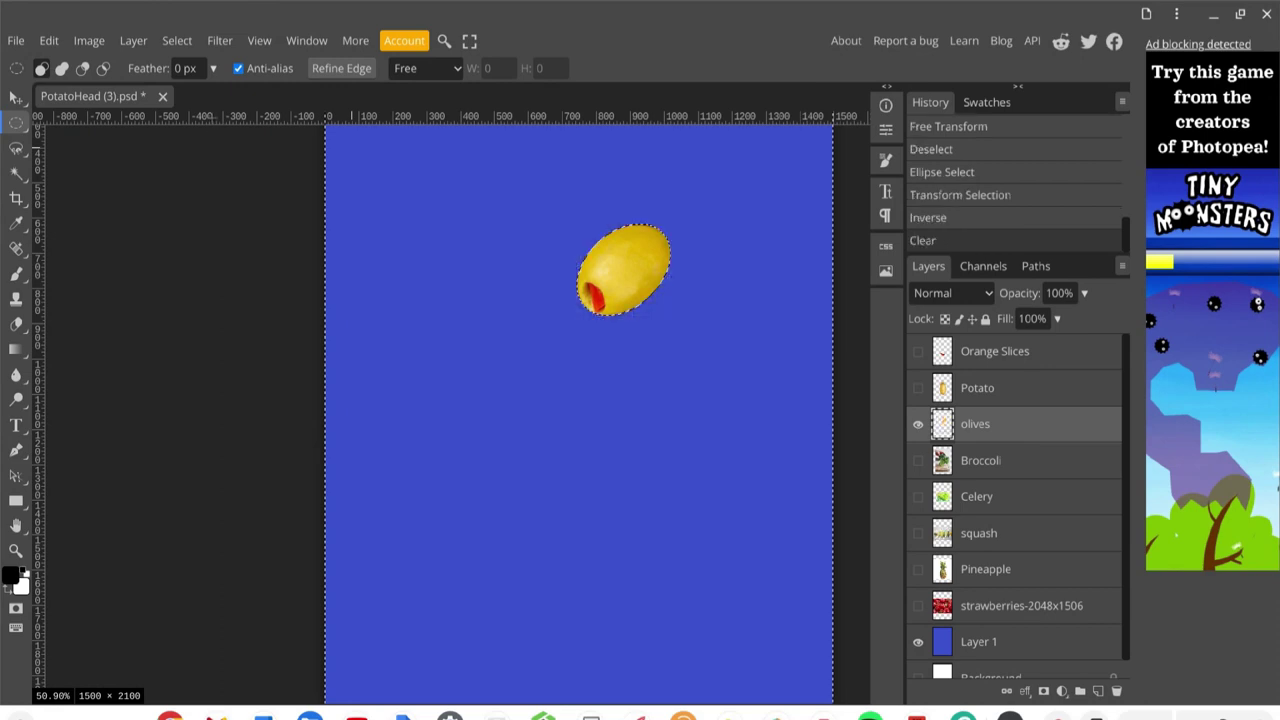
# - Show the Potato and Orange Slices layers and place the Potato layer below olives
pyautogui.click(917, 389)
pyautogui.click(918, 355)
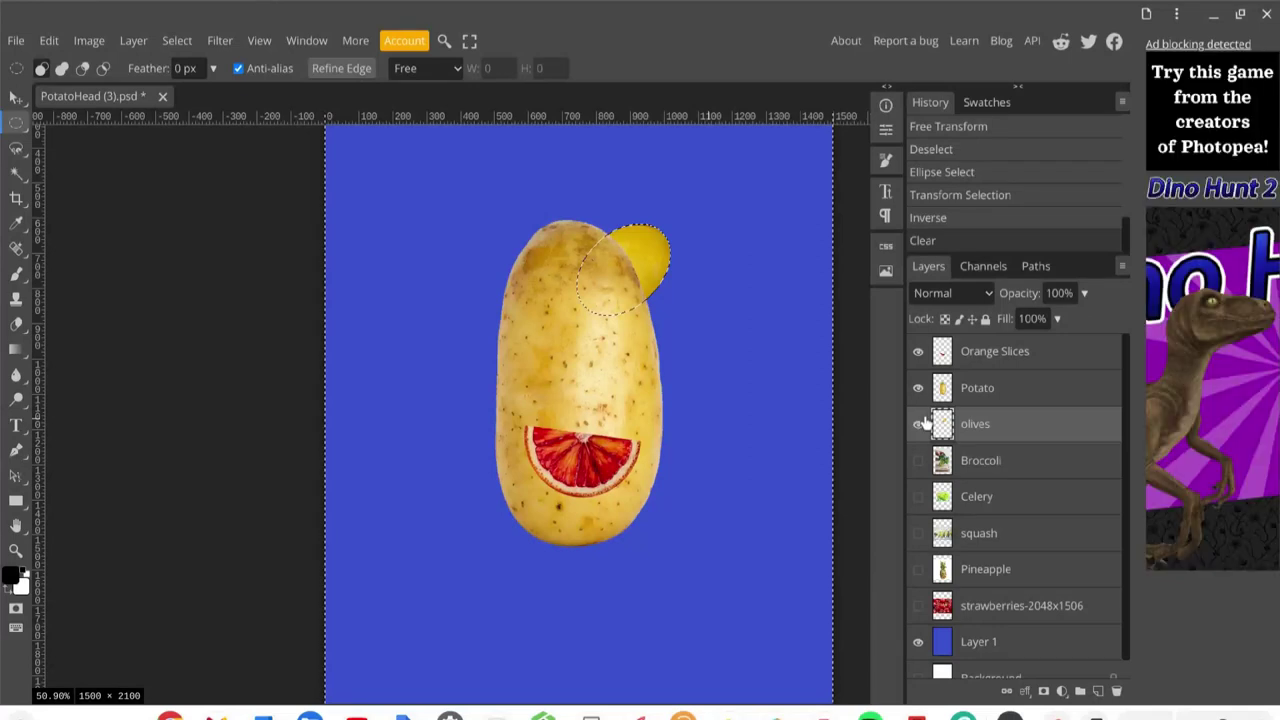
pyautogui.click(987, 390)
pyautogui.moveTo(987, 398); pyautogui.dragTo(986, 459)
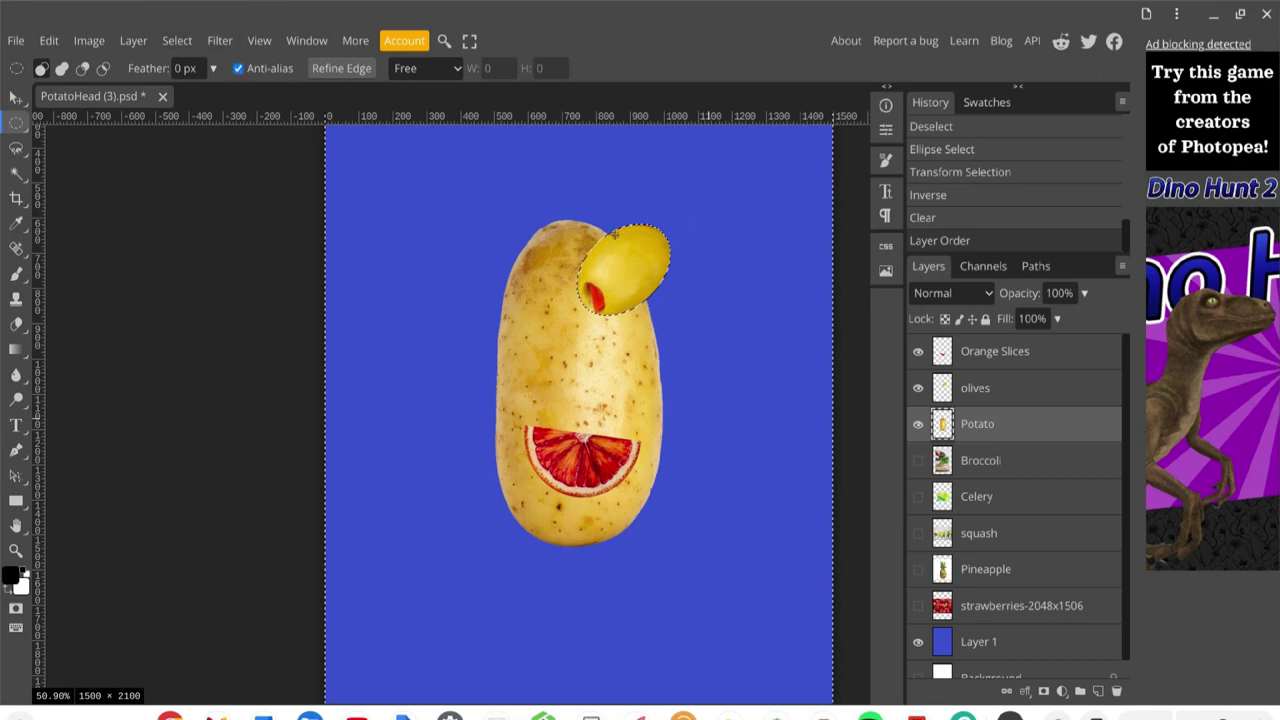
# - Deselect, then place the olive as an eye on the potato's upper left side, scaled to about 53.99%
pyautogui.click(177, 41)
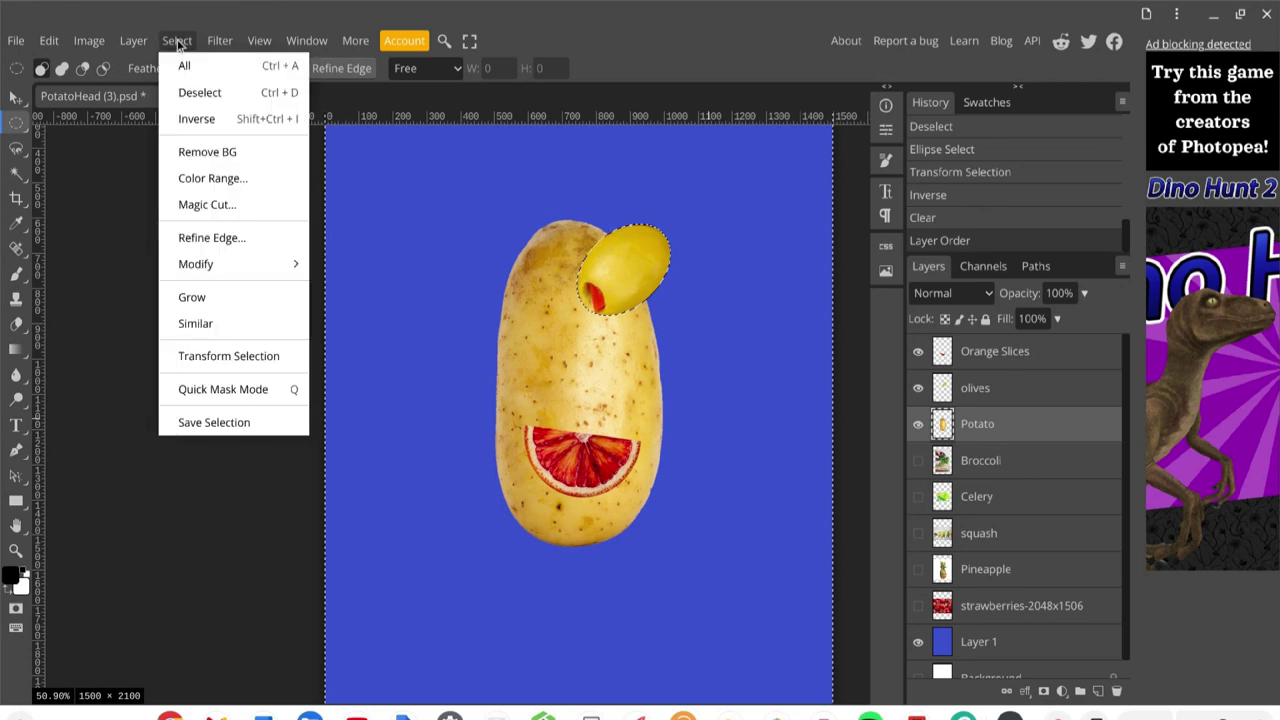
pyautogui.click(197, 100)
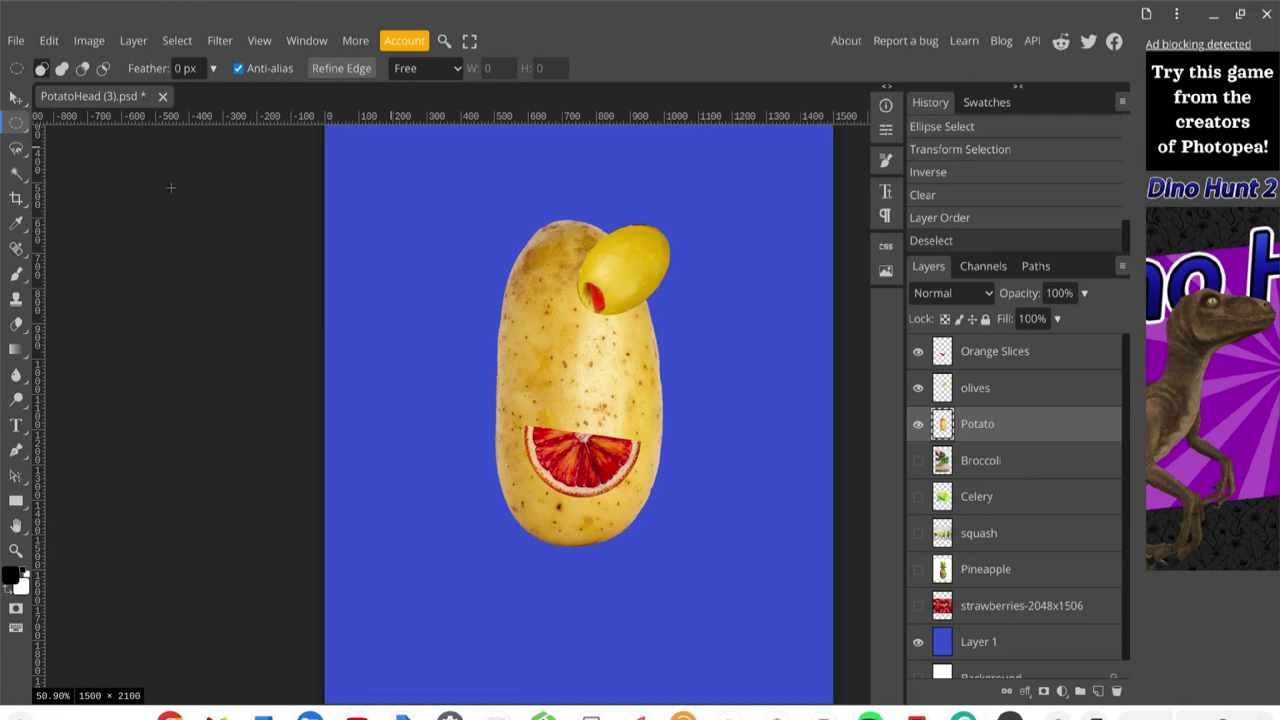
pyautogui.click(15, 100)
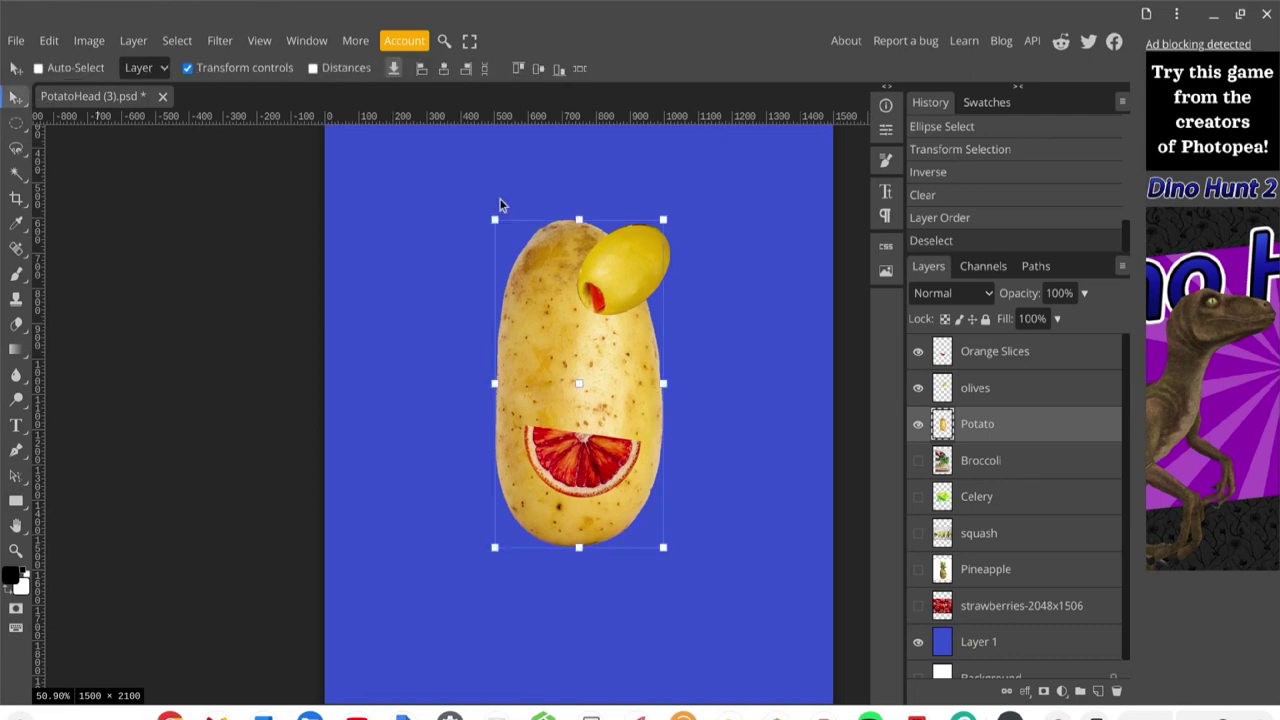
pyautogui.click(1023, 403)
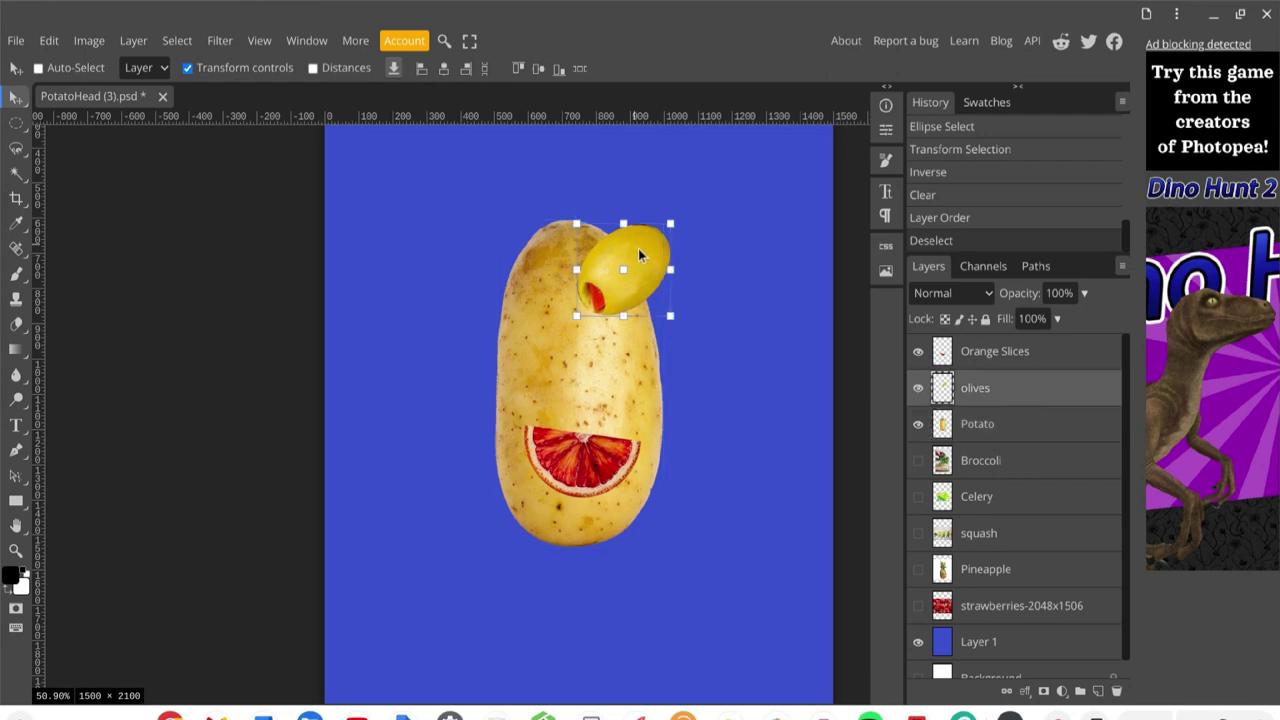
pyautogui.moveTo(638, 248); pyautogui.dragTo(565, 301)
pyautogui.hotkey('ctrl', 't')
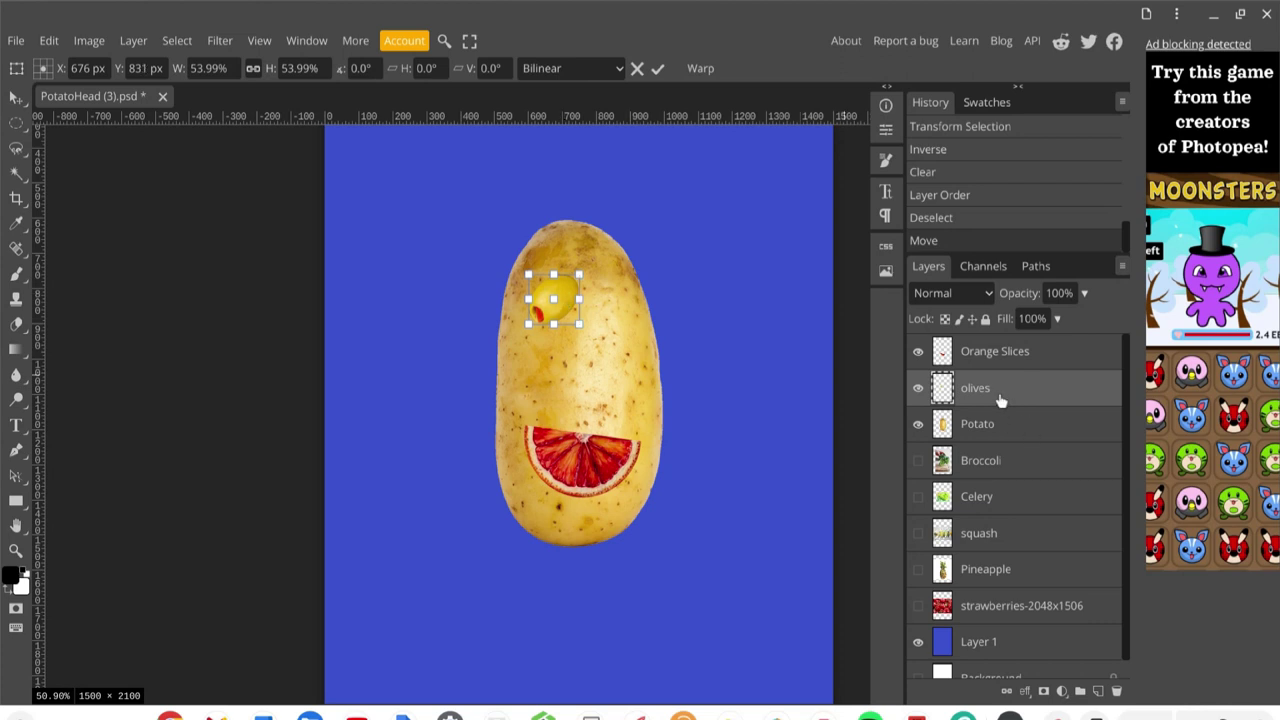
pyautogui.press('Return')
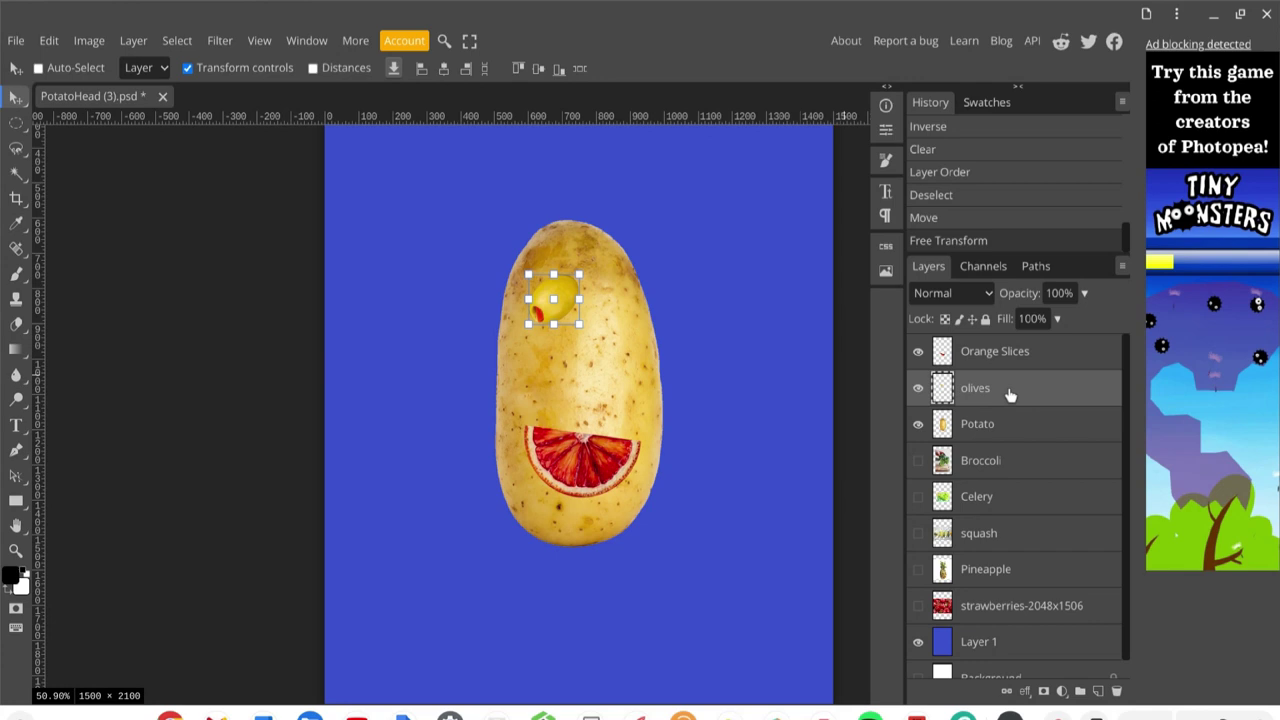
# - Duplicate the olives layer and place the copy beside the first olive as the potato's right-hand eye
pyautogui.rightClick(1010, 395)
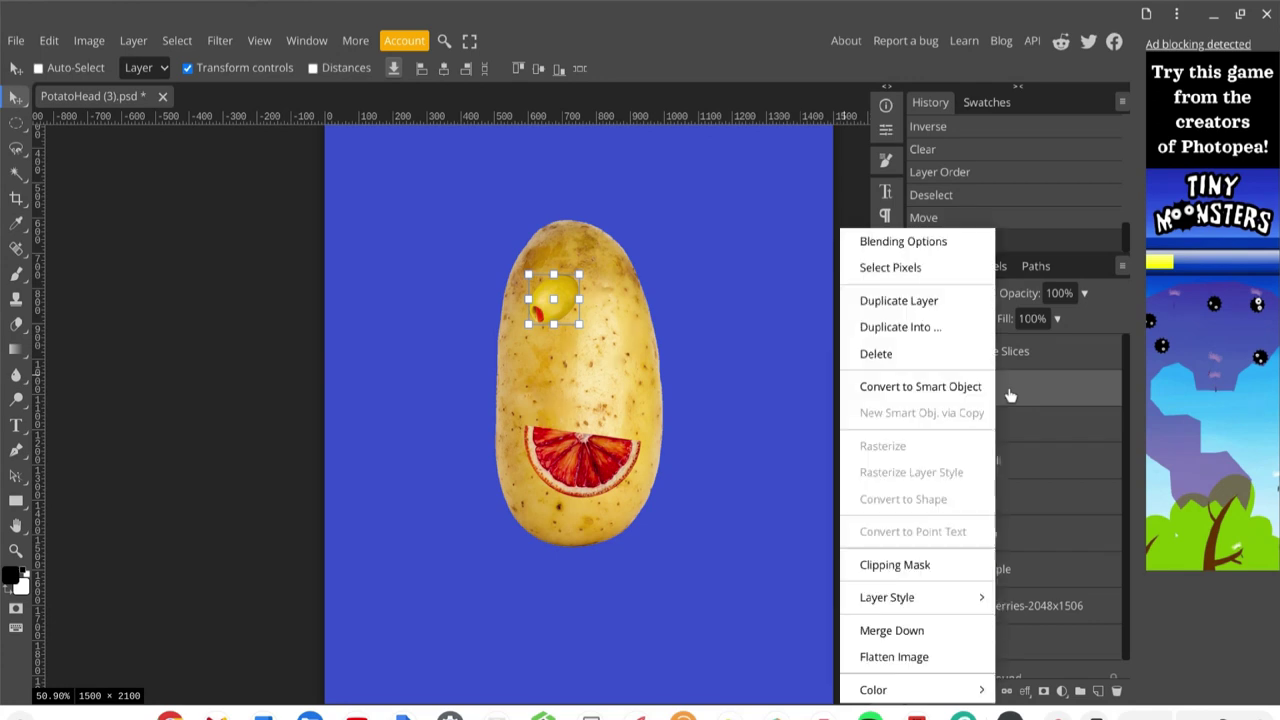
pyautogui.click(932, 301)
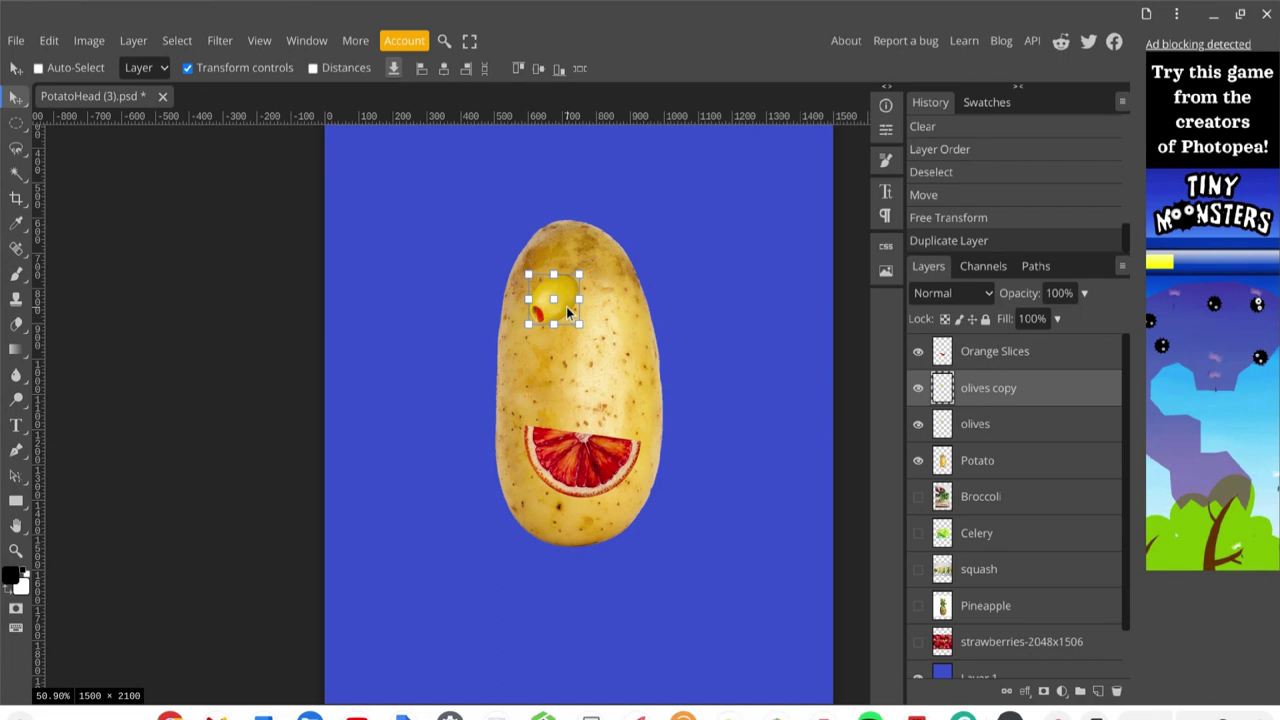
pyautogui.moveTo(566, 307); pyautogui.dragTo(622, 322)
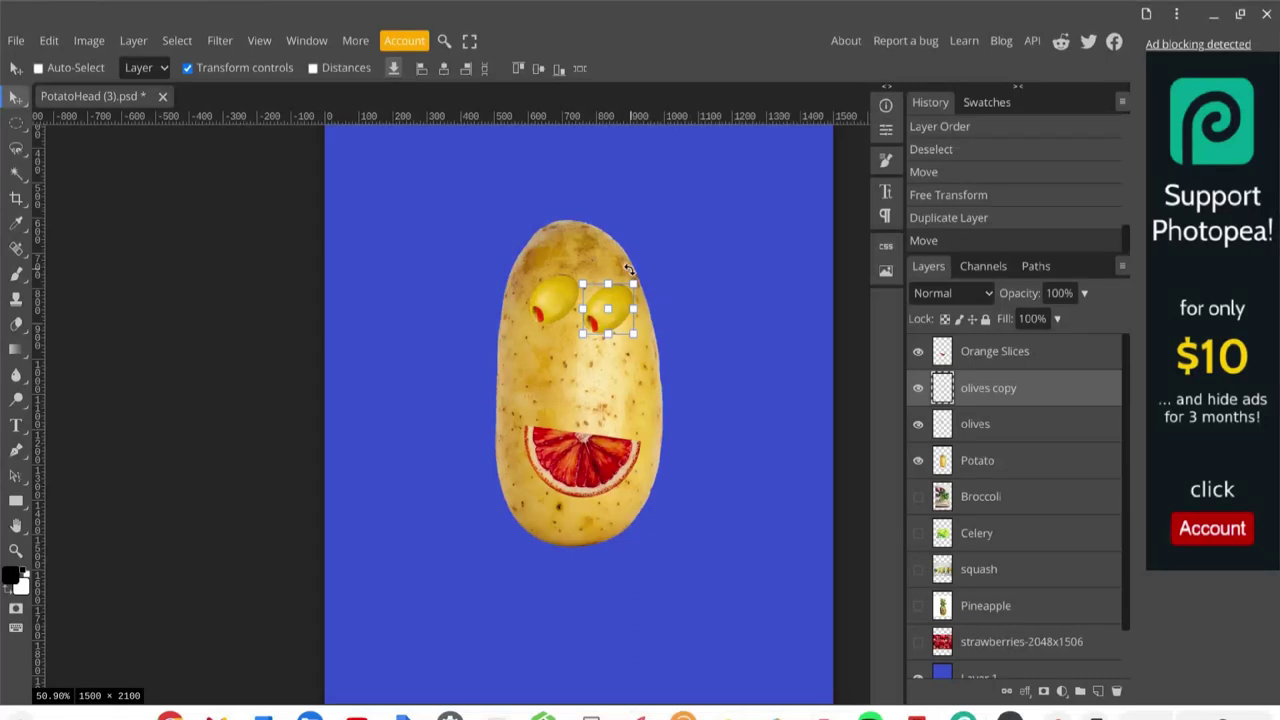
# - Rotate the copied olive 180° and scale it down to about 79.26% in place
pyautogui.hotkey('ctrl', 'alt', 't')
pyautogui.moveTo(654, 291); pyautogui.dragTo(553, 358)
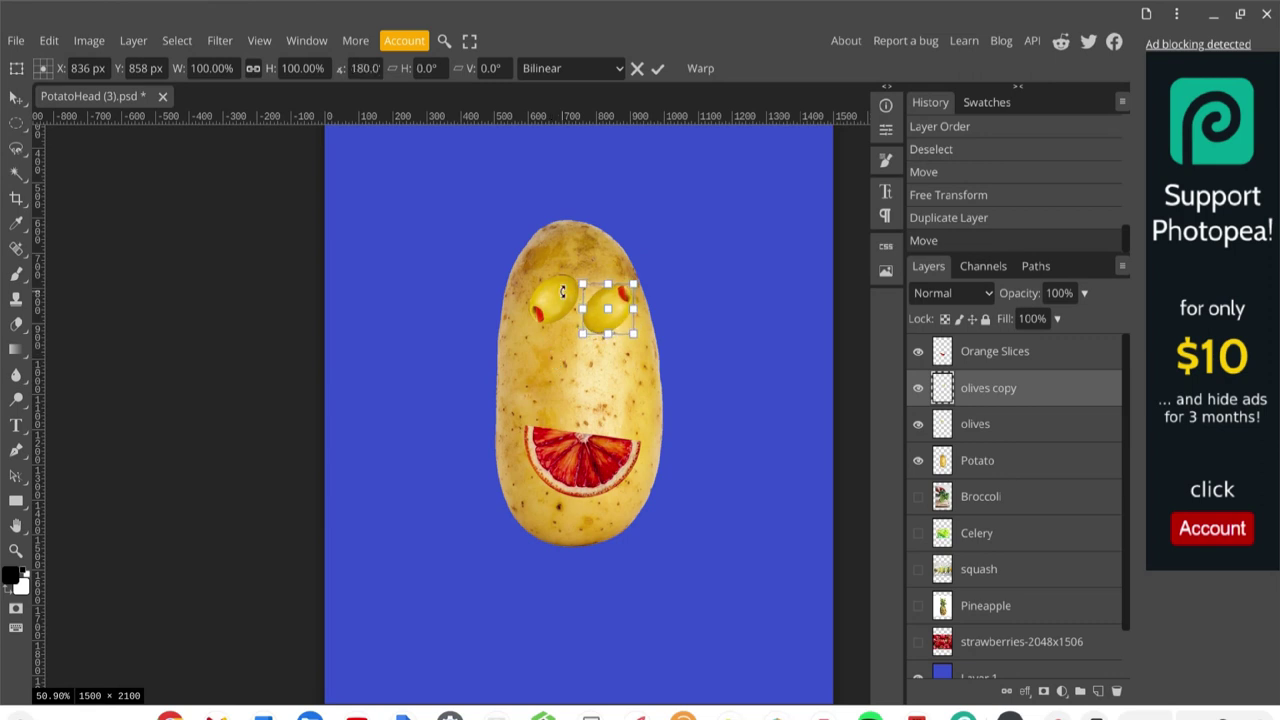
pyautogui.moveTo(582, 284); pyautogui.dragTo(593, 296)
pyautogui.moveTo(592, 296)
pyautogui.mouseDown()
pyautogui.moveTo(607, 311)
pyautogui.moveTo(603, 301)
pyautogui.mouseUp()
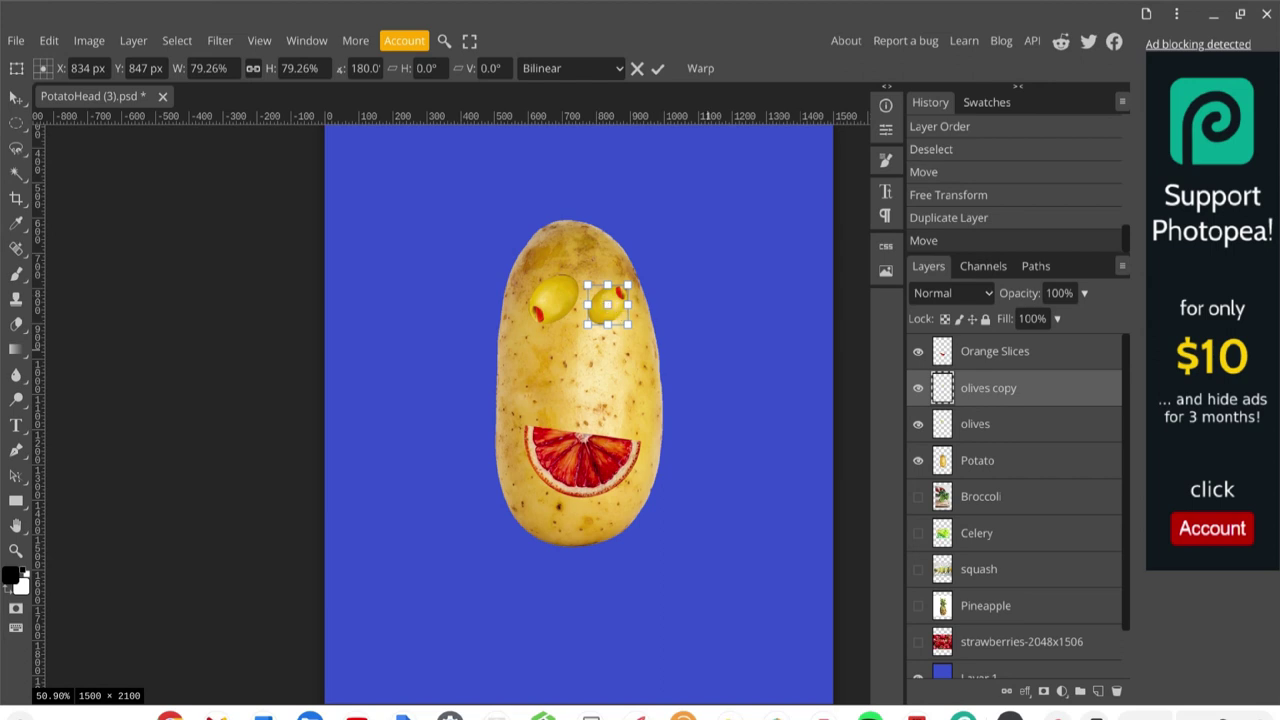
# - Hide the Potato, both olive layers and Orange Slices, and show Broccoli as the active layer
pyautogui.click(996, 500)
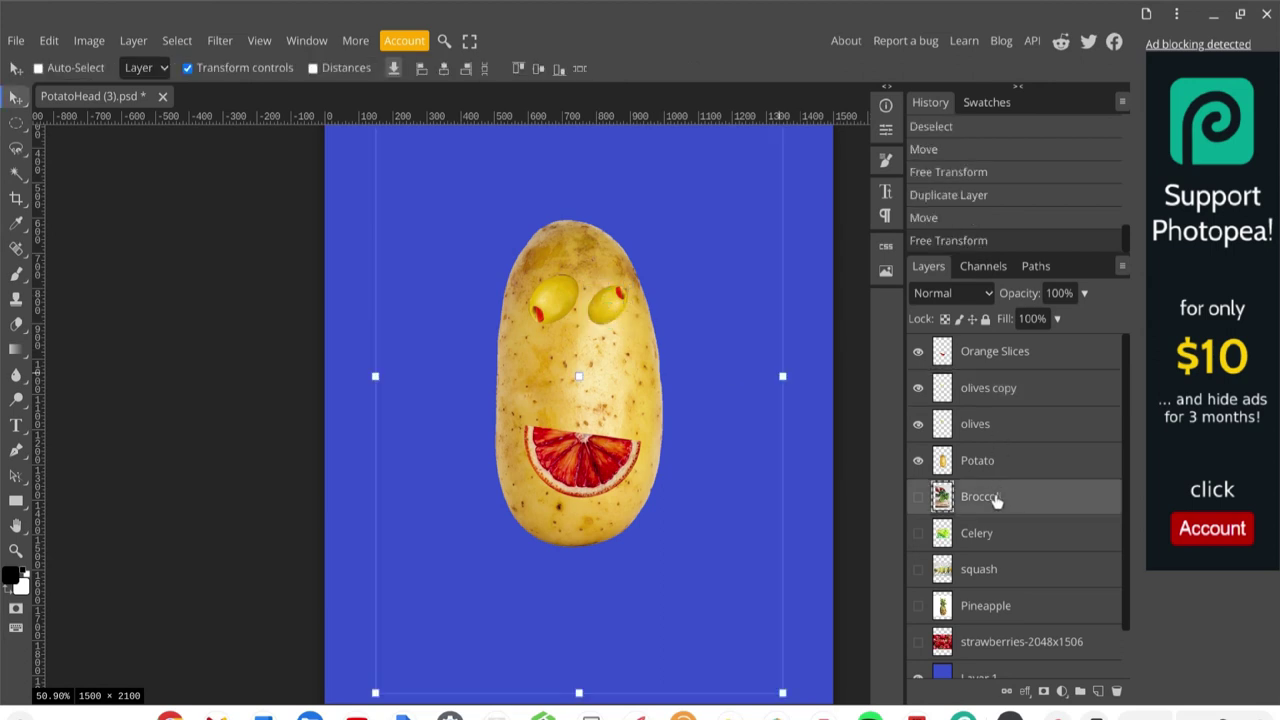
pyautogui.click(918, 462)
pyautogui.click(918, 424)
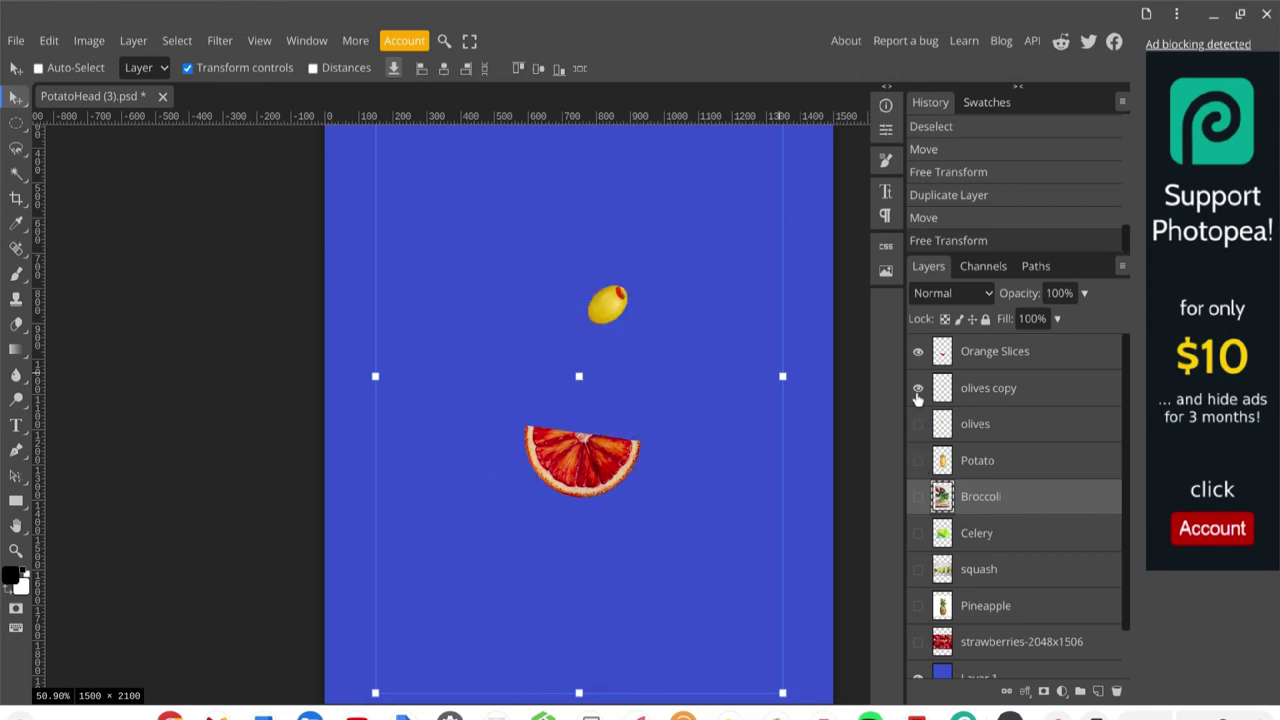
pyautogui.click(918, 390)
pyautogui.click(918, 352)
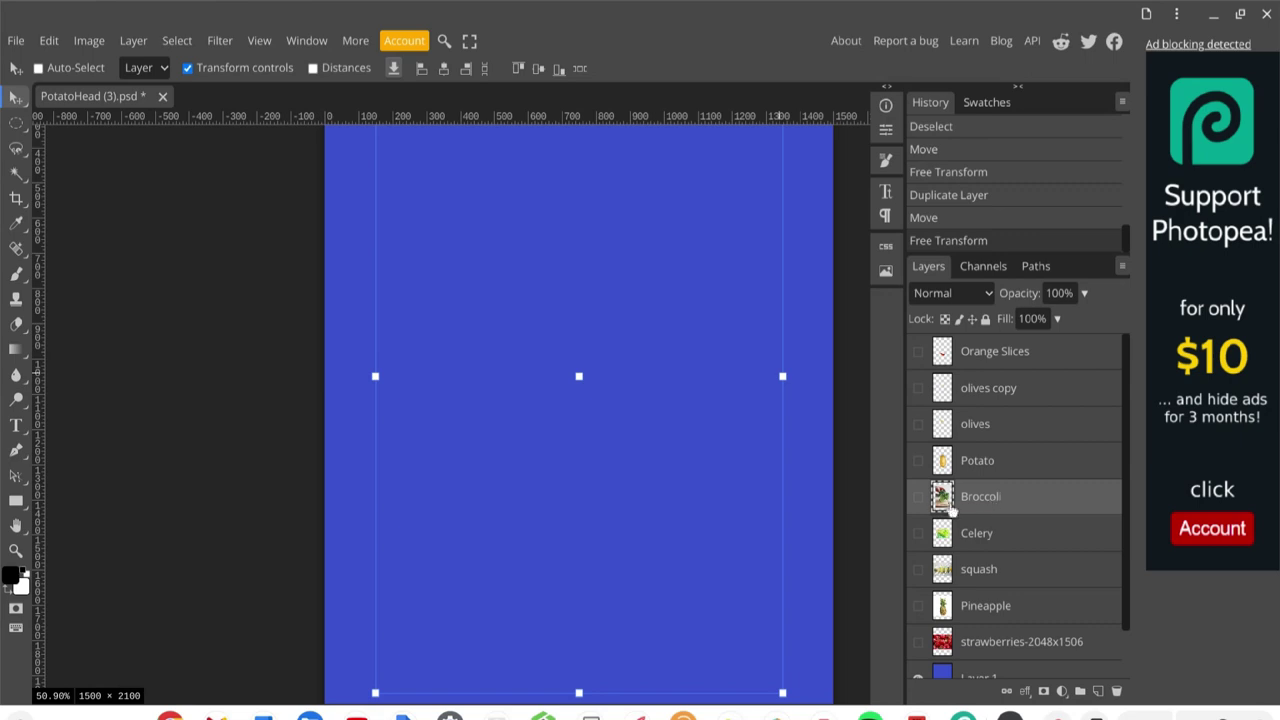
pyautogui.click(918, 497)
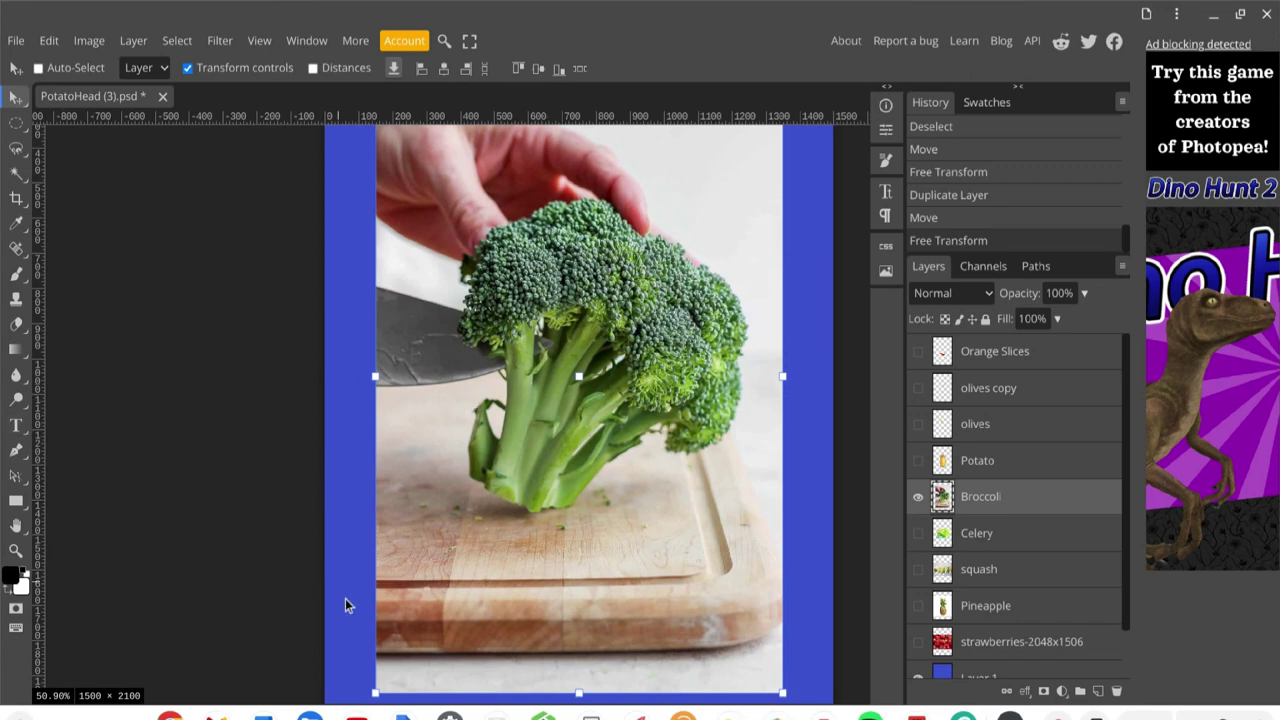
# - Rotate the Broccoli photo about 158.8° so the stem points upward, and apply the transform
pyautogui.moveTo(361, 697); pyautogui.dragTo(632, 112)
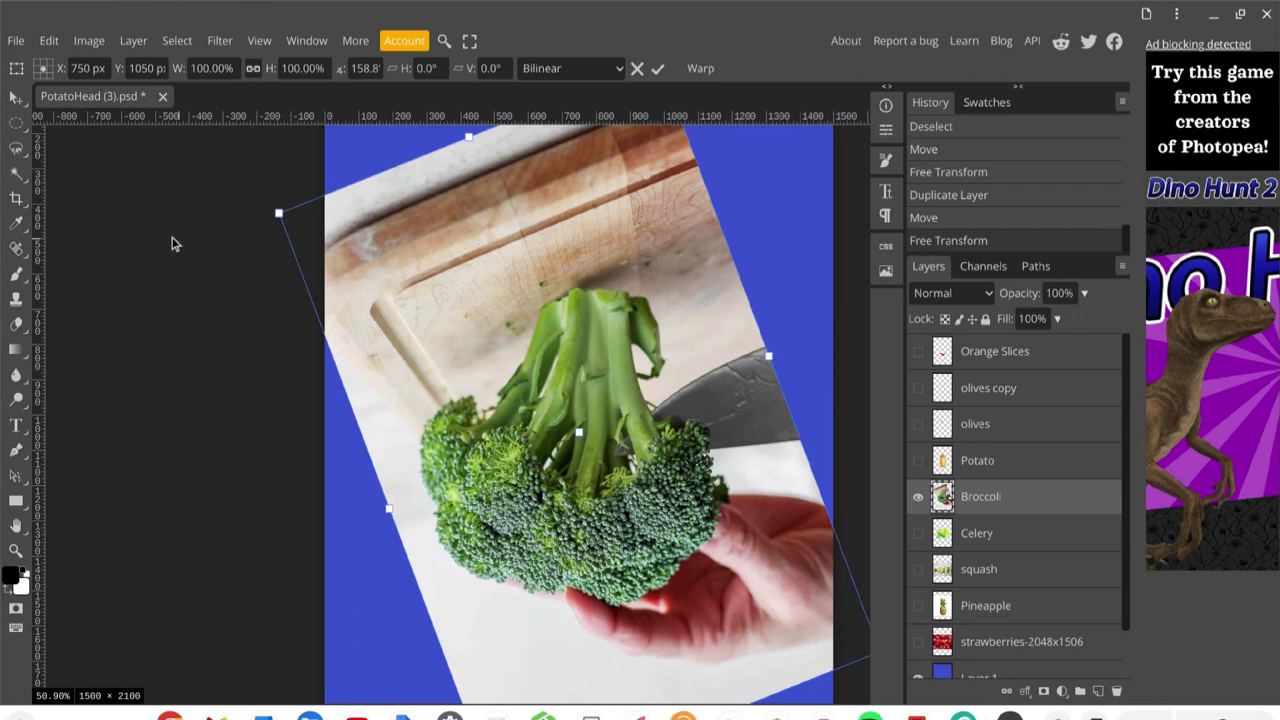
pyautogui.click(14, 150)
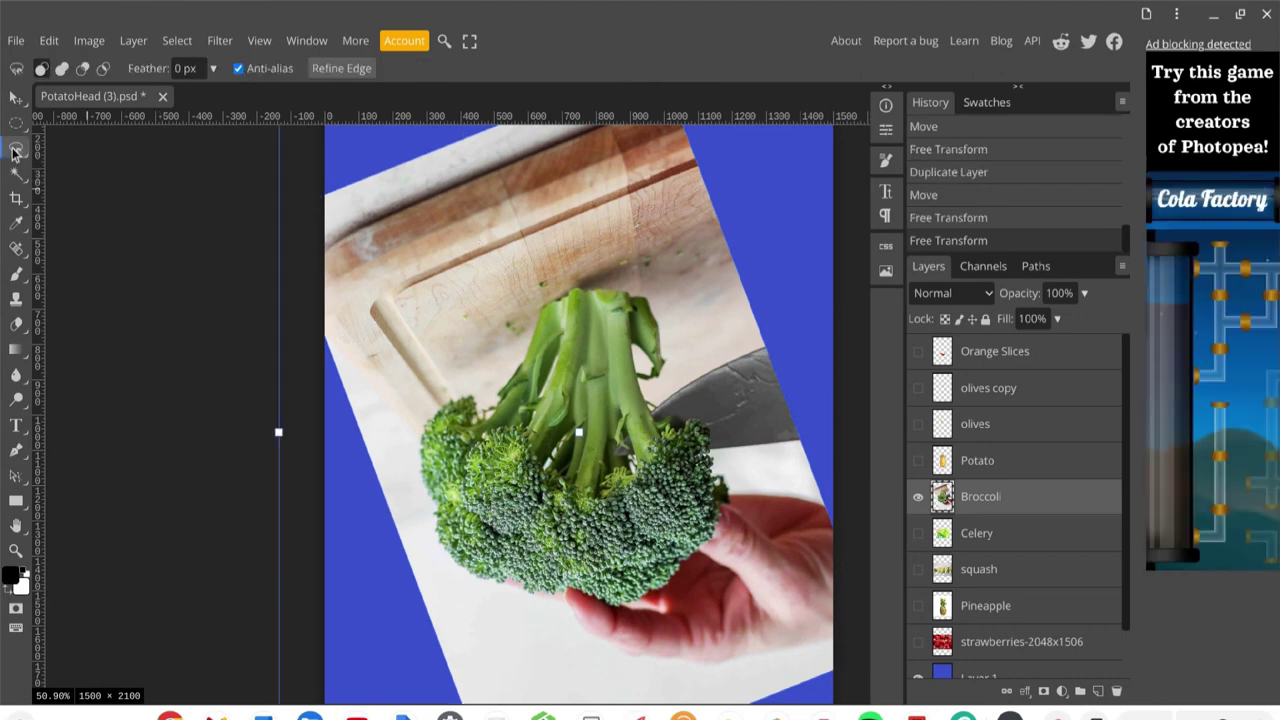
# - Draw a freehand Lasso selection around the broccoli's stem and the florets beneath it, tapering to a point at the stem end
pyautogui.rightClick(14, 150)
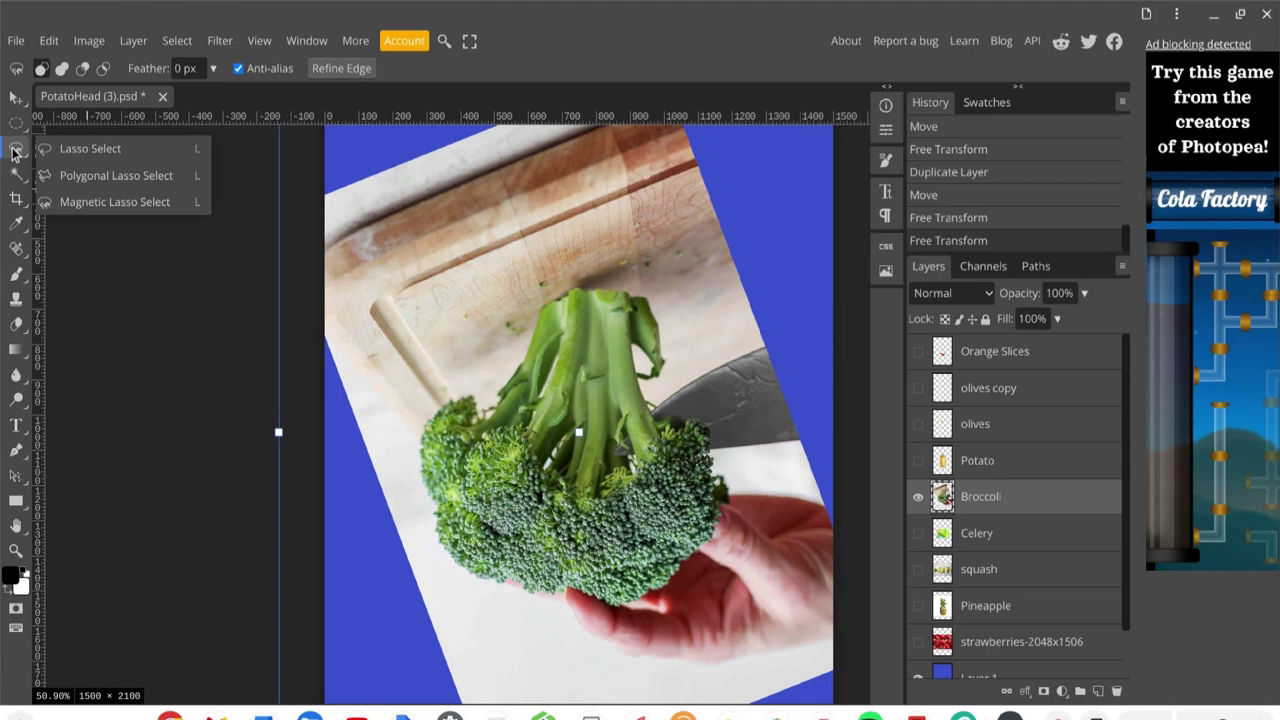
pyautogui.click(73, 150)
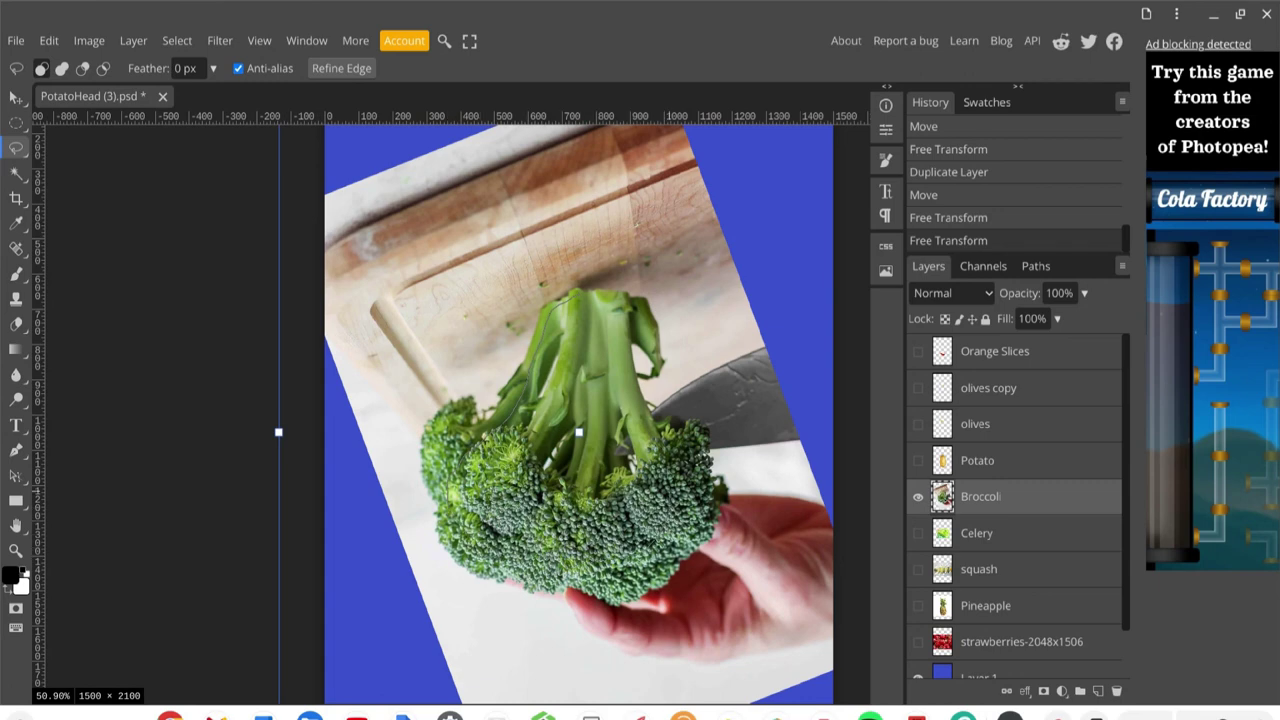
pyautogui.moveTo(622, 373)
pyautogui.mouseDown()
pyautogui.moveTo(603, 318)
pyautogui.moveTo(572, 294)
pyautogui.mouseUp()
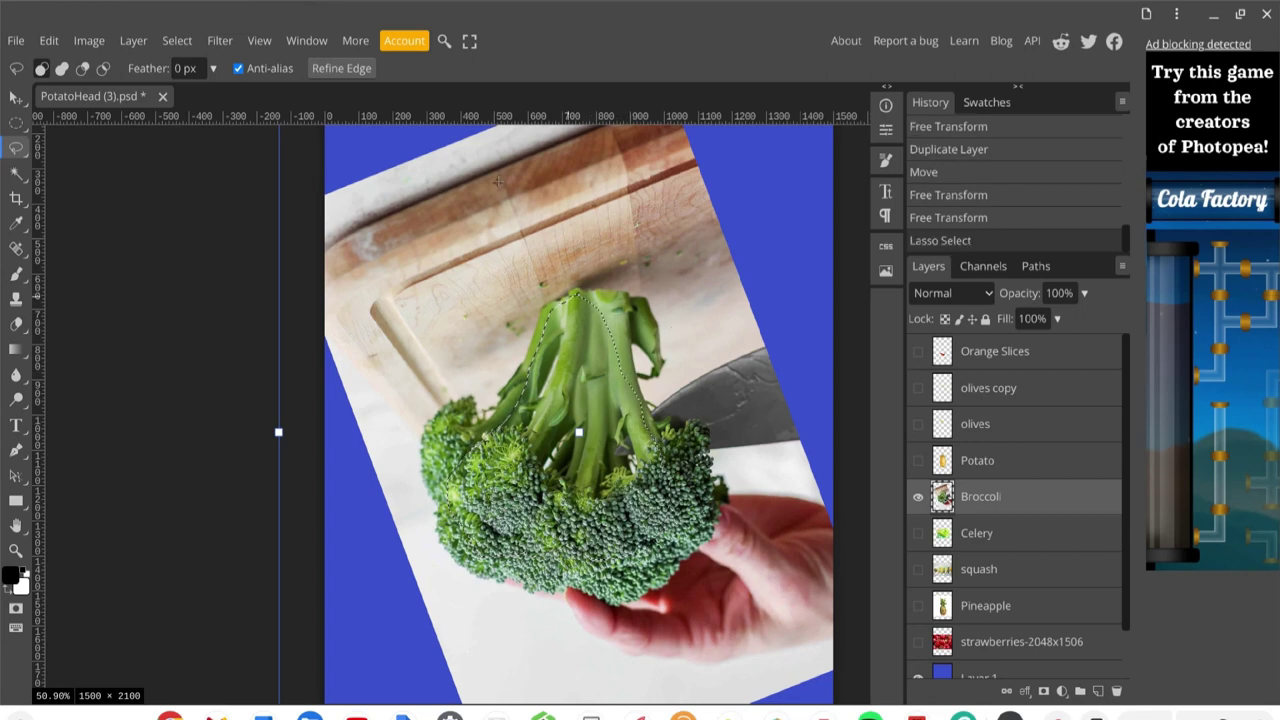
# - Invert the lasso selection and delete the rest of the photo from the Broccoli layer
pyautogui.click(220, 40)
pyautogui.moveTo(250, 42)
pyautogui.moveTo(178, 42)
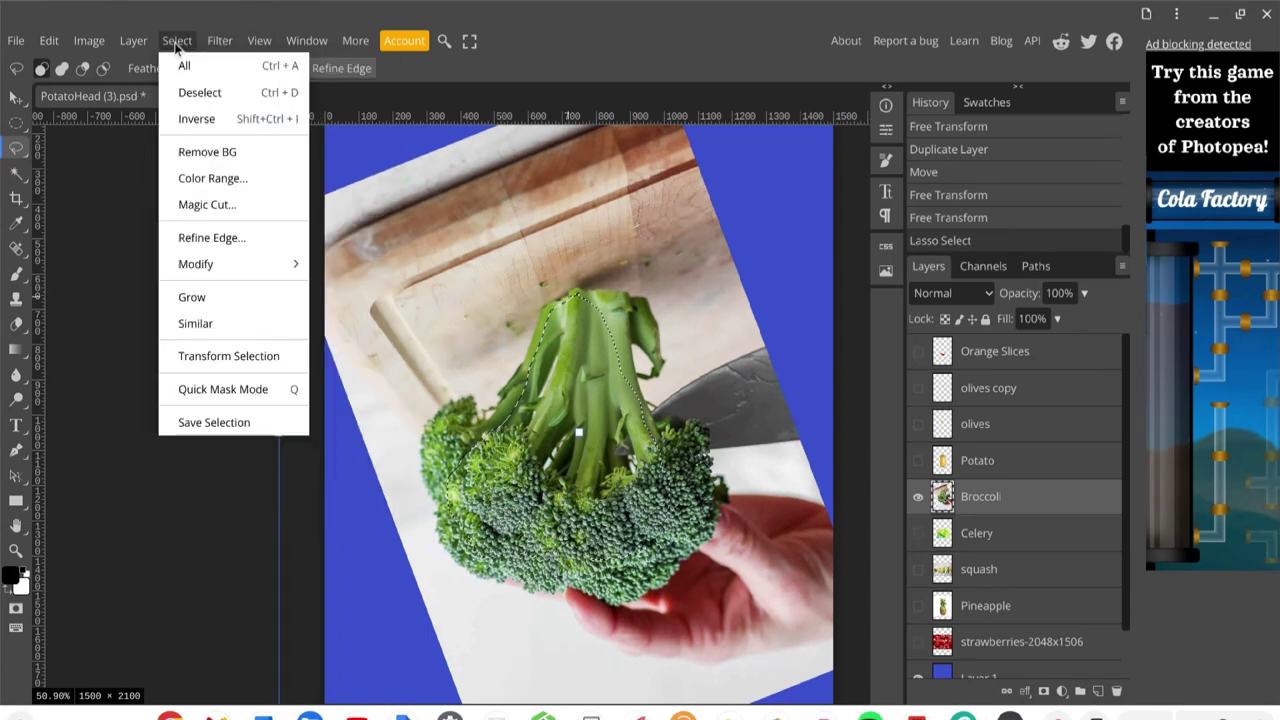
pyautogui.click(210, 118)
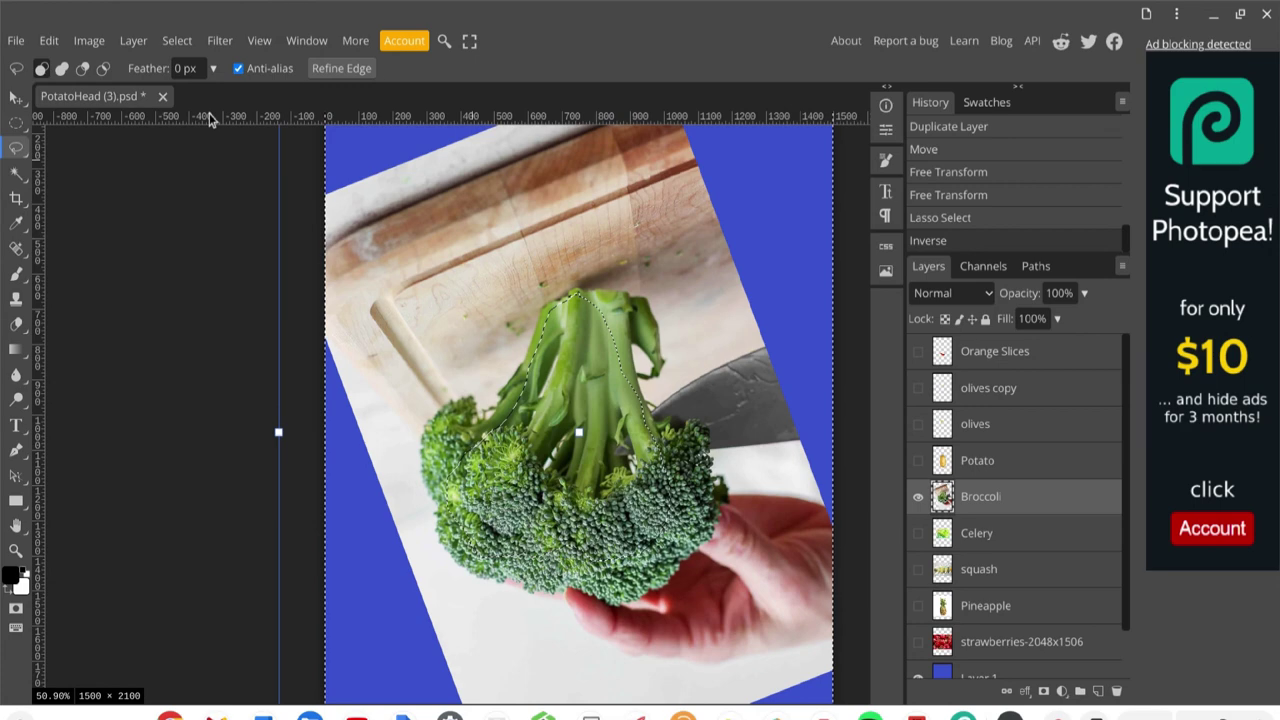
pyautogui.press('Delete')
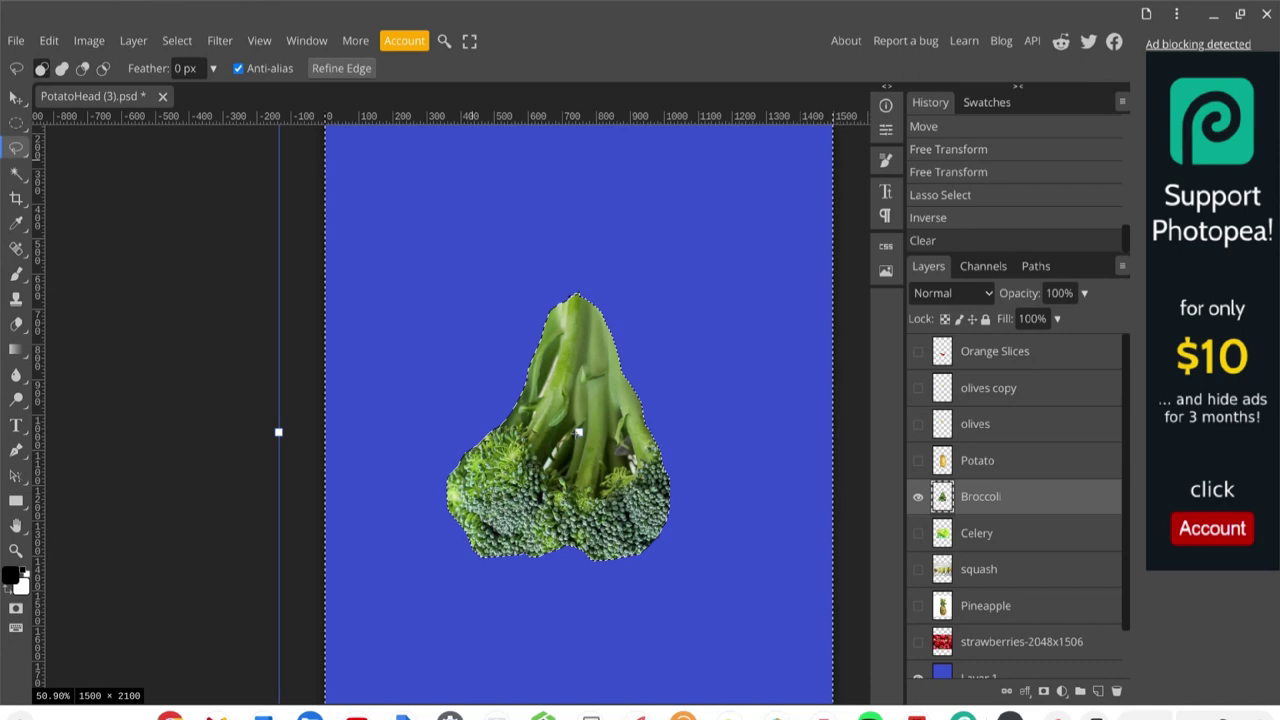
# - Show the Potato, olives, olives copy and Orange Slices layers again
pyautogui.click(918, 461)
pyautogui.click(918, 424)
pyautogui.click(918, 388)
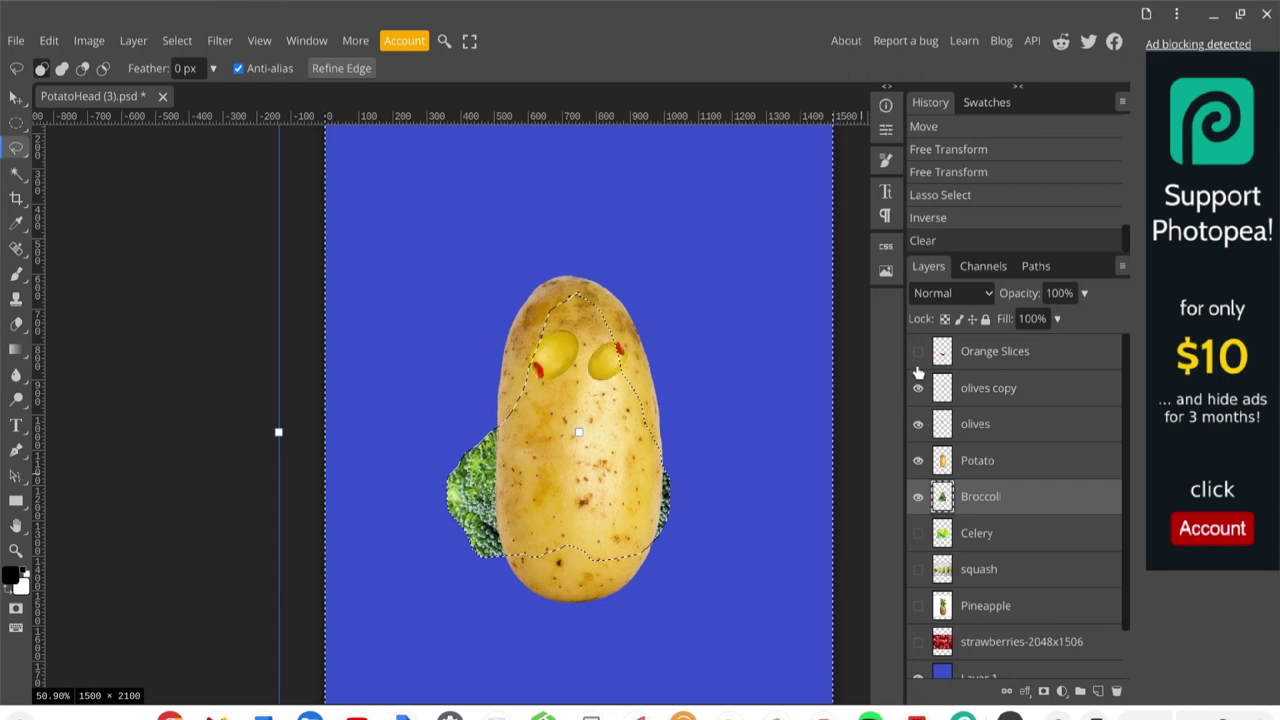
pyautogui.click(918, 352)
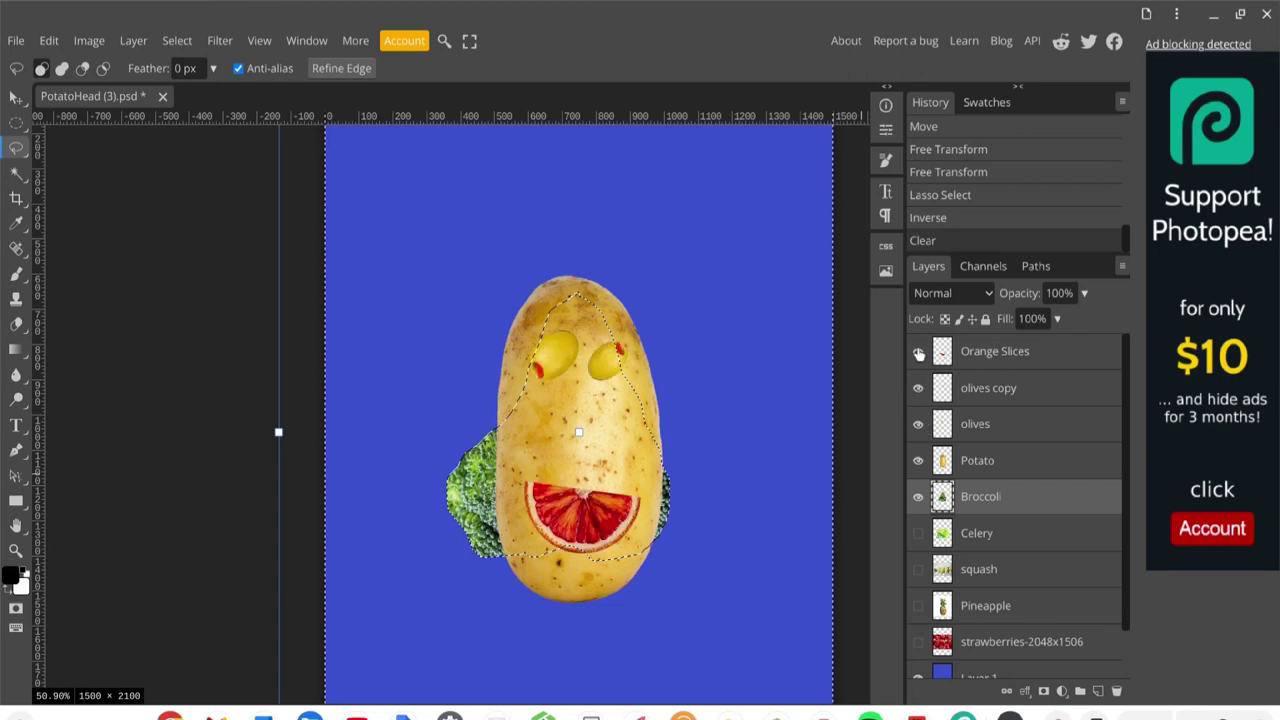
# - Move the Potato layer below the Broccoli layer and clear the selection
pyautogui.click(995, 466)
pyautogui.moveTo(995, 468); pyautogui.dragTo(997, 525)
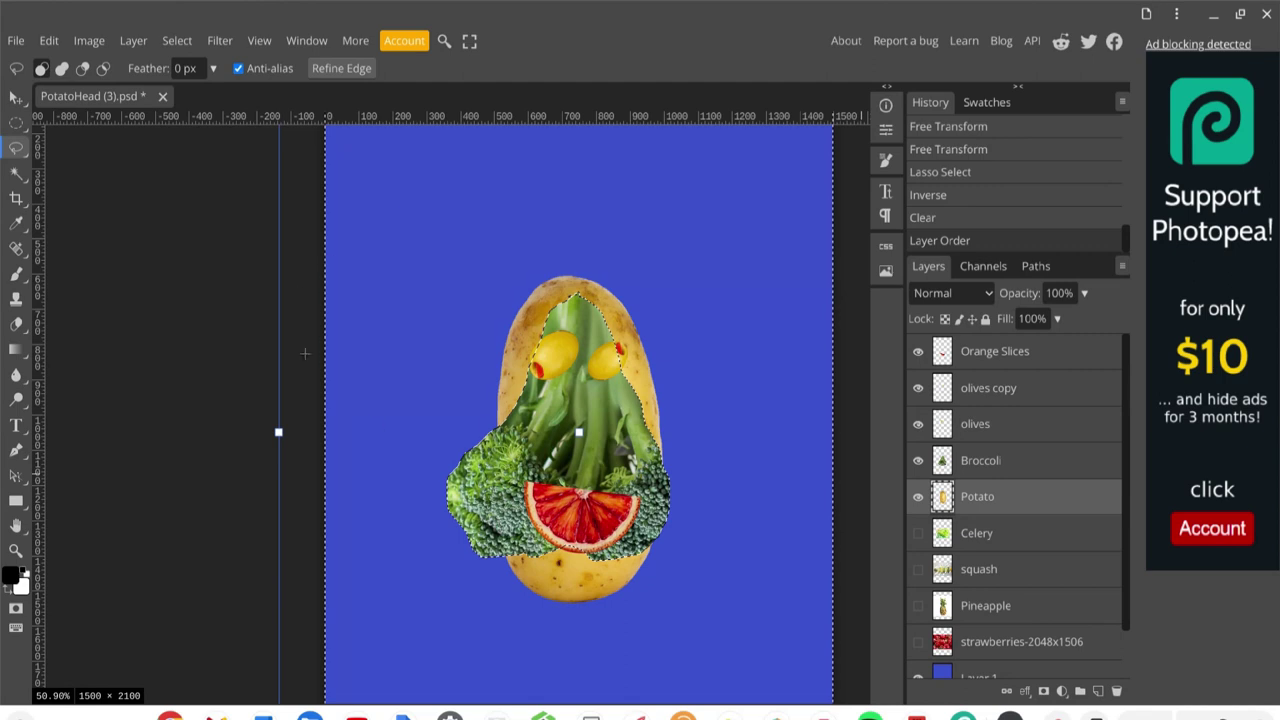
pyautogui.click(175, 43)
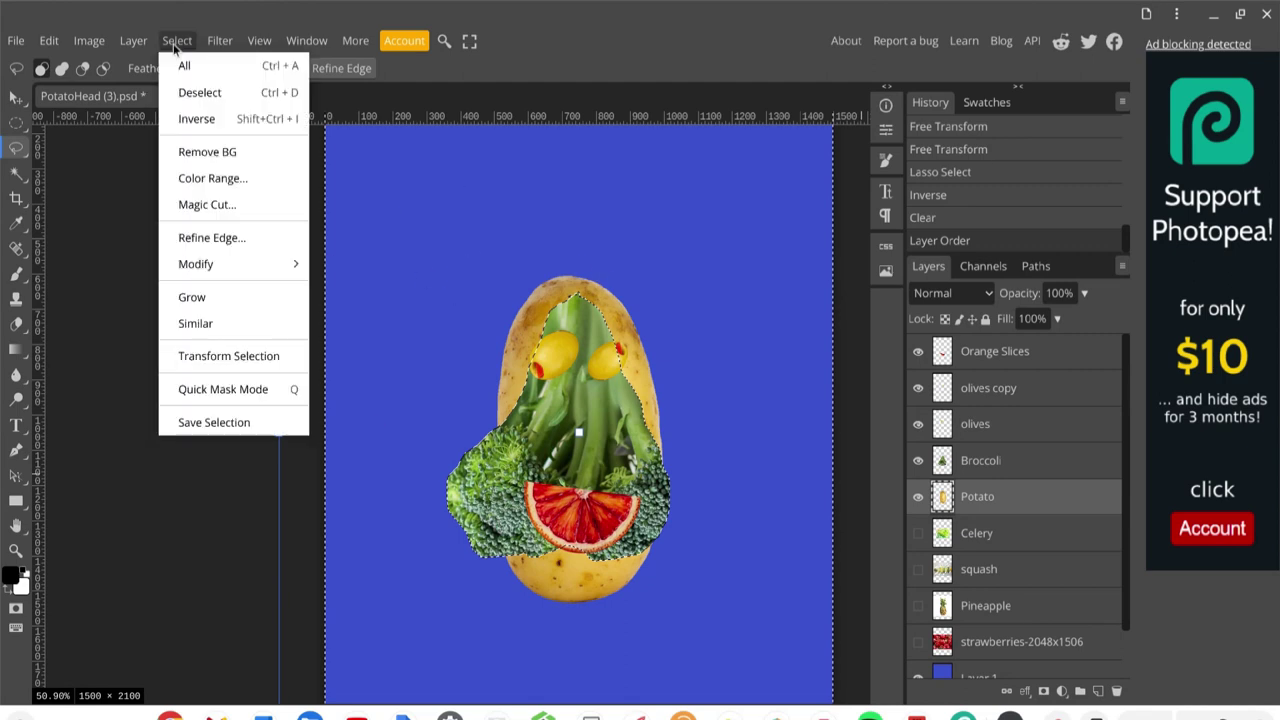
pyautogui.click(196, 92)
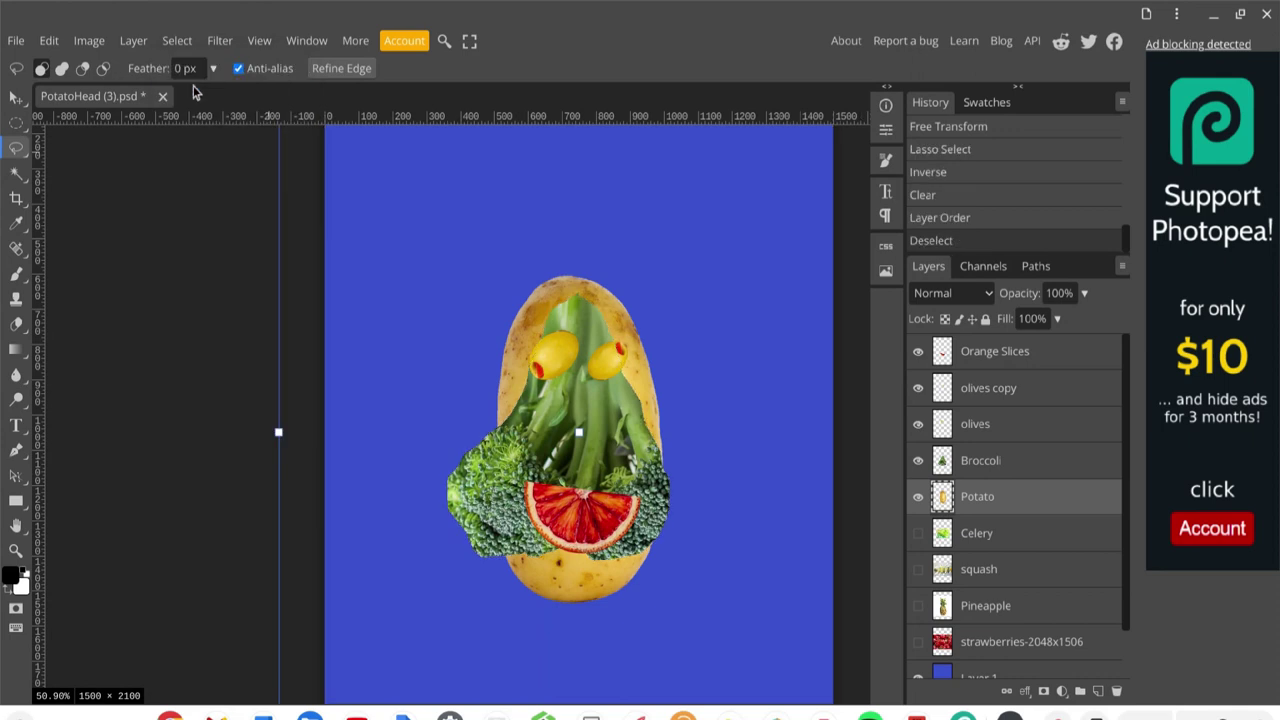
# - Scale the Broccoli layer down proportionally to 55.42%
pyautogui.click(16, 99)
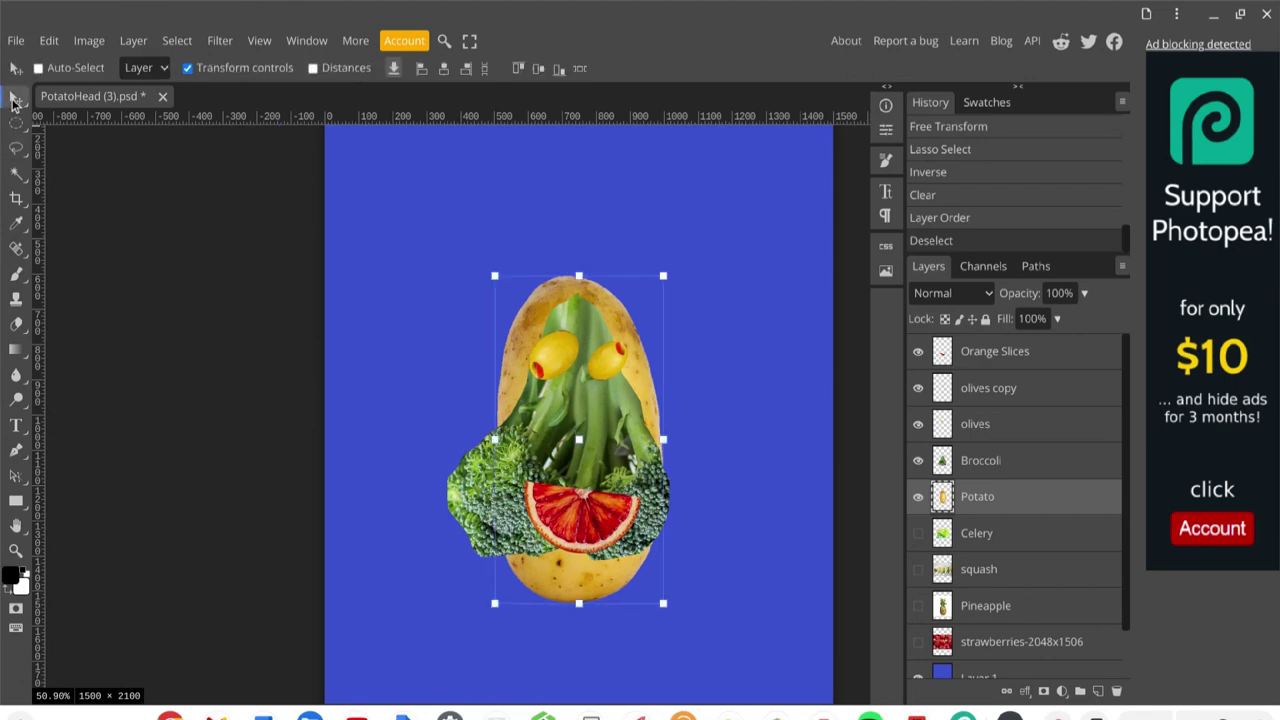
pyautogui.click(993, 468)
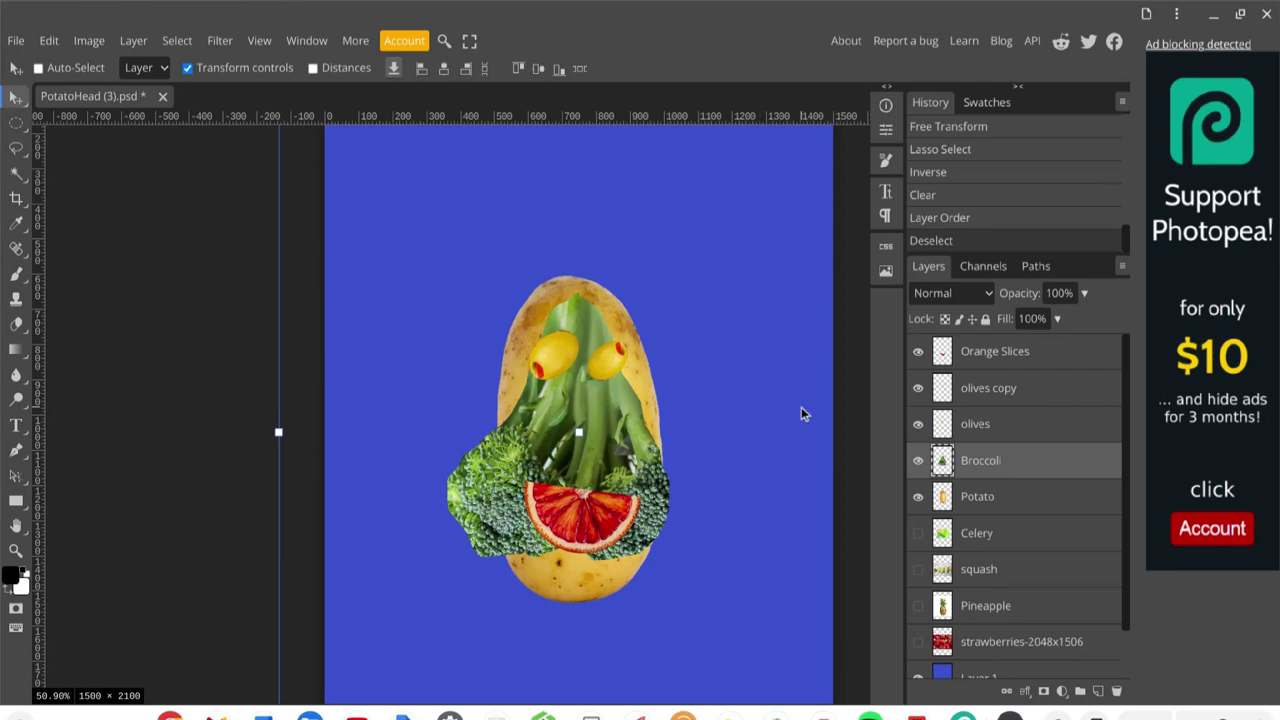
pyautogui.scroll(-5, 801, 413)
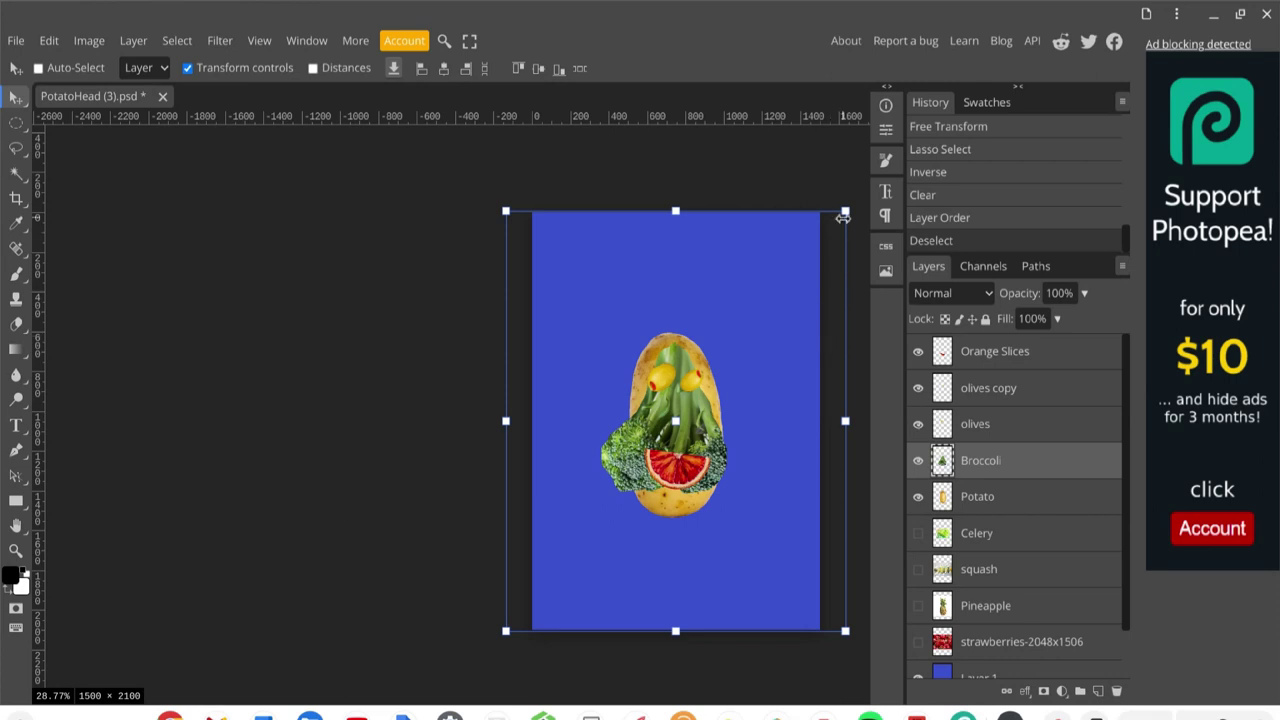
pyautogui.moveTo(845, 211); pyautogui.dragTo(745, 350)
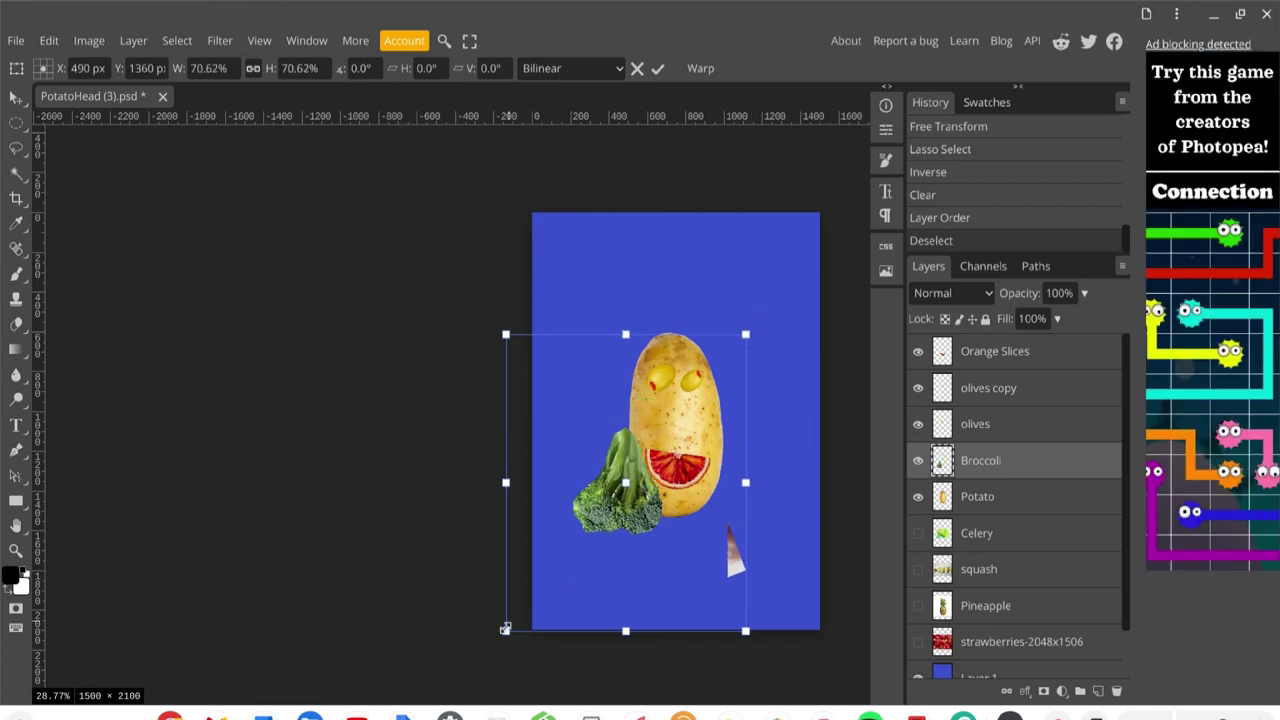
pyautogui.moveTo(506, 631); pyautogui.dragTo(557, 584)
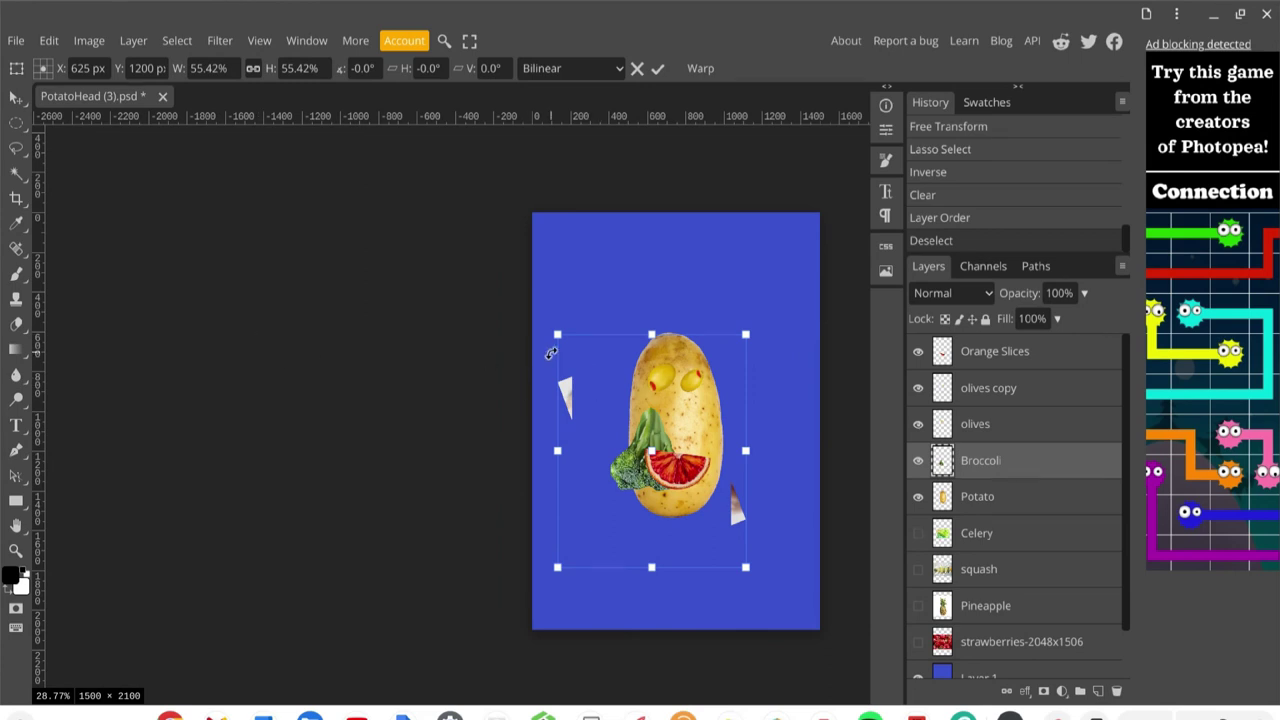
# - Reposition the scaled broccoli over the potato's left edge beside the orange mouth, at about X 578 px, Y 1134 px
pyautogui.scroll(3, 582, 370)
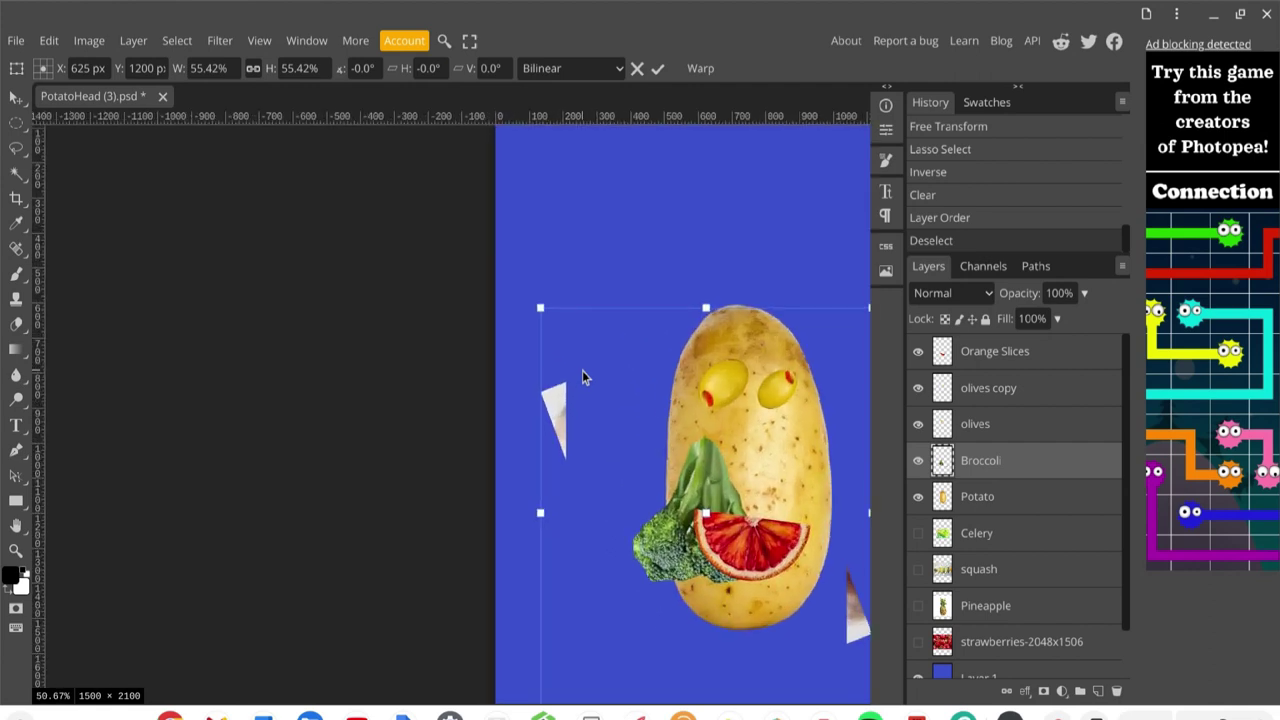
pyautogui.scroll(2, 602, 378)
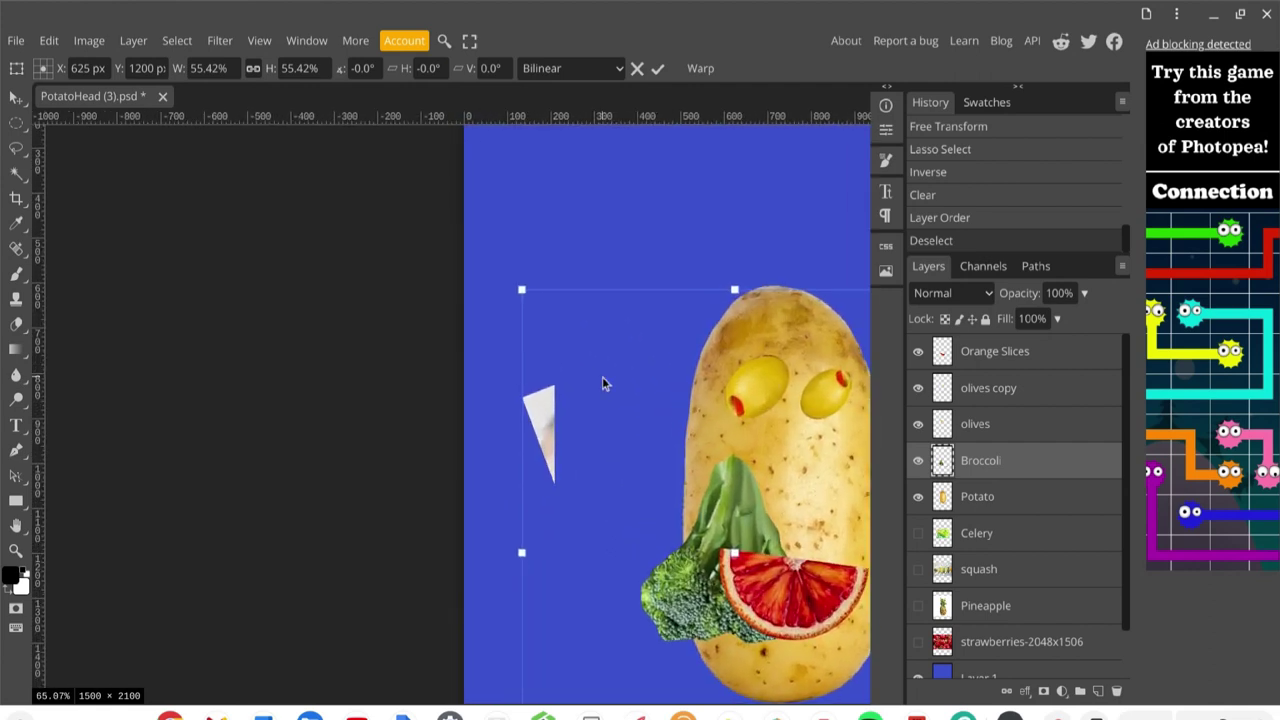
pyautogui.moveTo(585, 362); pyautogui.dragTo(571, 352)
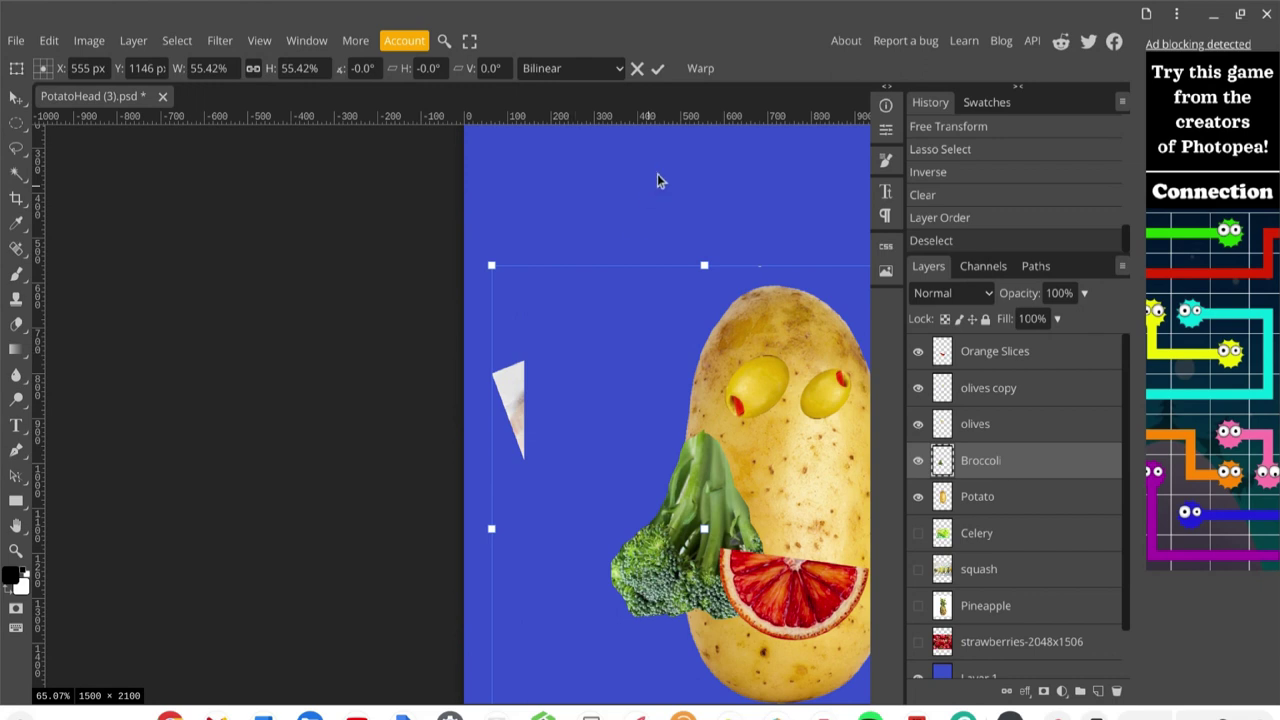
pyautogui.moveTo(664, 172); pyautogui.dragTo(628, 174)
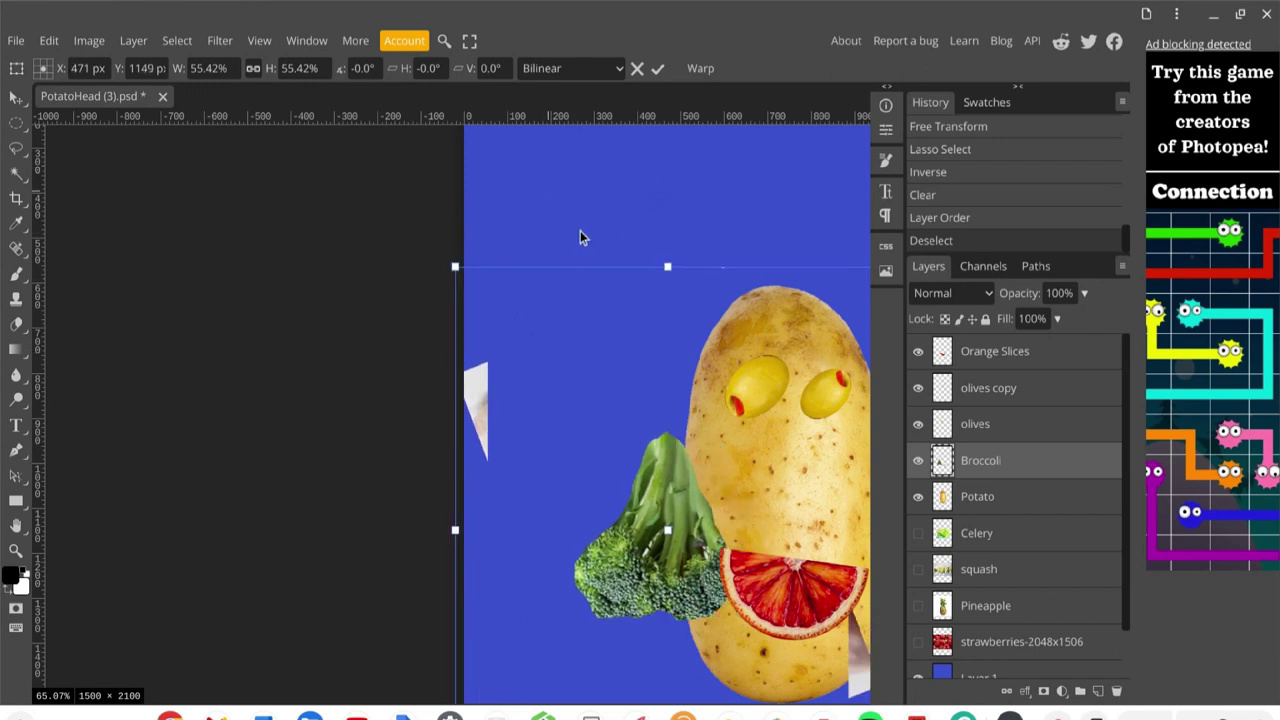
pyautogui.moveTo(591, 320)
pyautogui.mouseDown()
pyautogui.moveTo(637, 309)
pyautogui.moveTo(616, 318)
pyautogui.mouseUp()
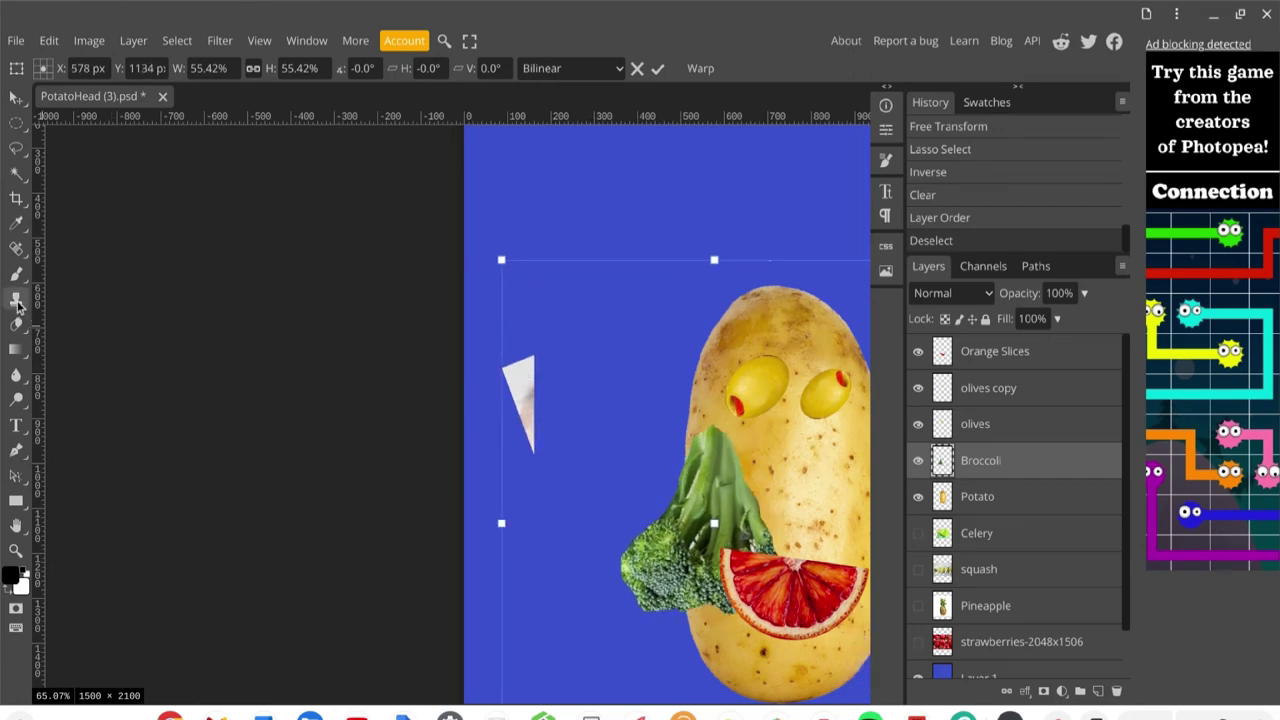
# - Apply the transform, then lasso the leftover photo scrap to the left of the potato and delete it from the Broccoli layer
pyautogui.rightClick(15, 151)
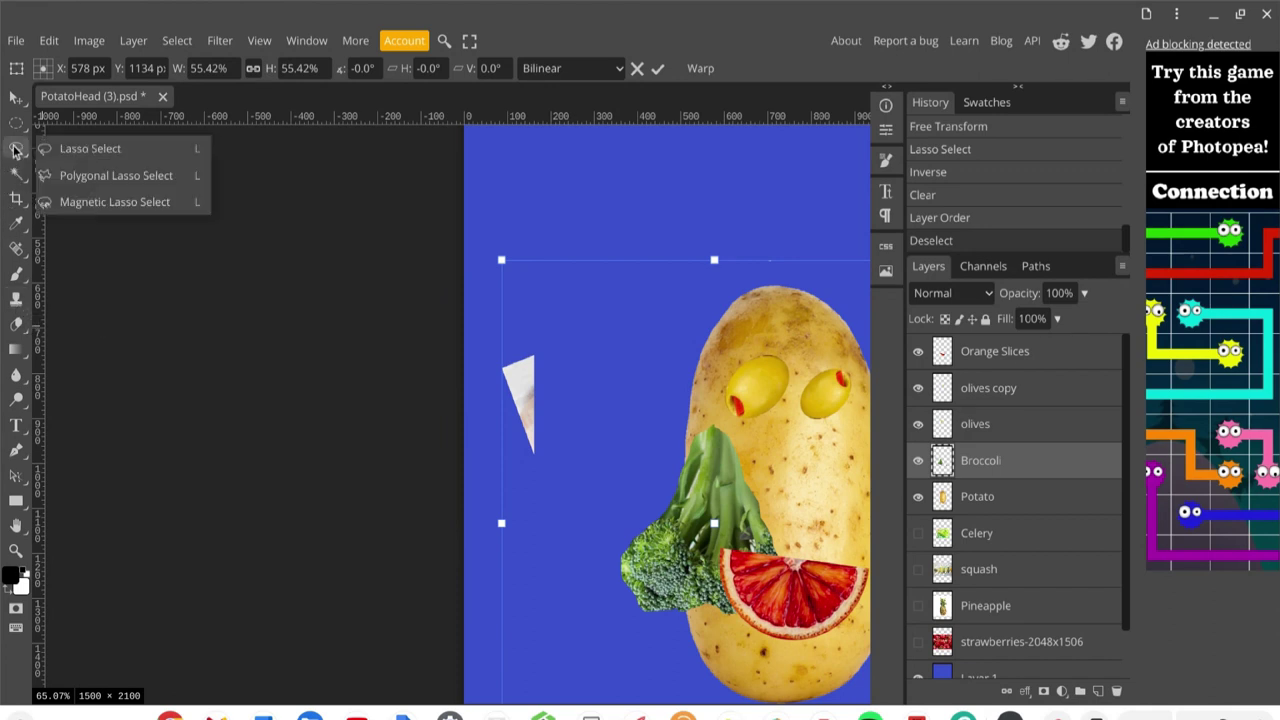
pyautogui.click(74, 148)
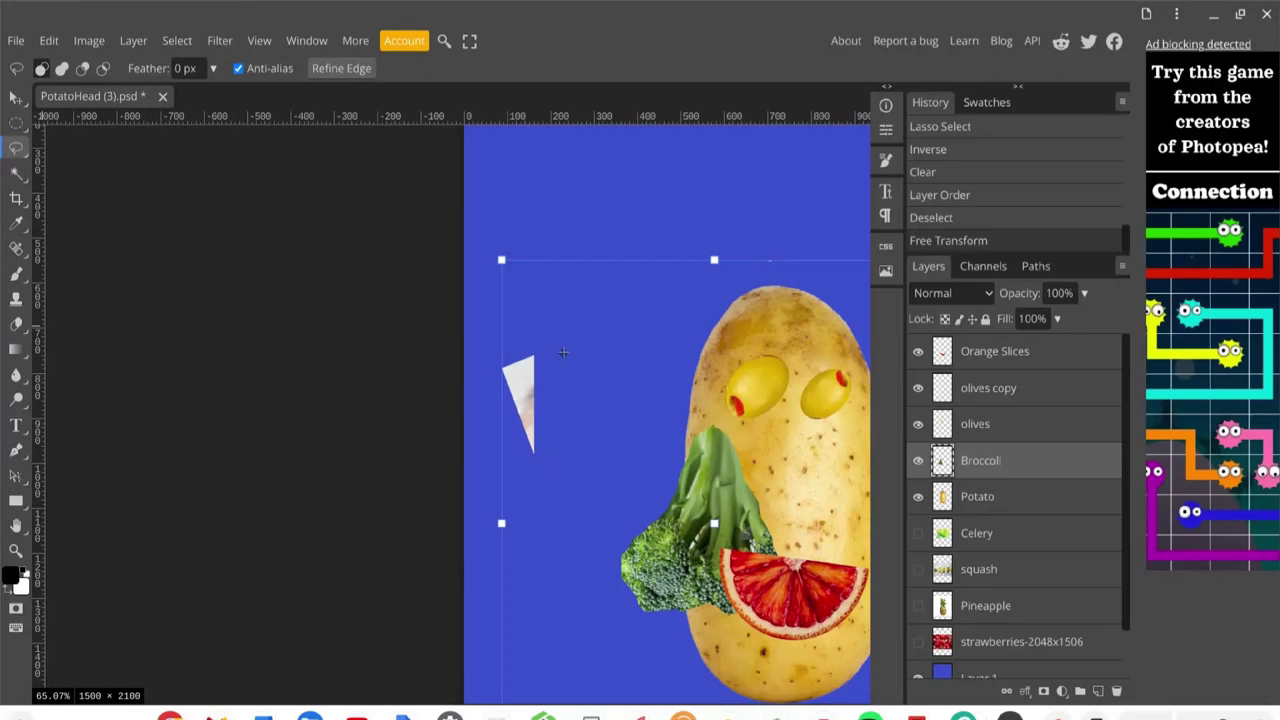
pyautogui.moveTo(550, 320)
pyautogui.mouseDown()
pyautogui.moveTo(494, 366)
pyautogui.moveTo(499, 445)
pyautogui.moveTo(540, 473)
pyautogui.mouseUp()
pyautogui.moveTo(553, 341); pyautogui.dragTo(546, 323)
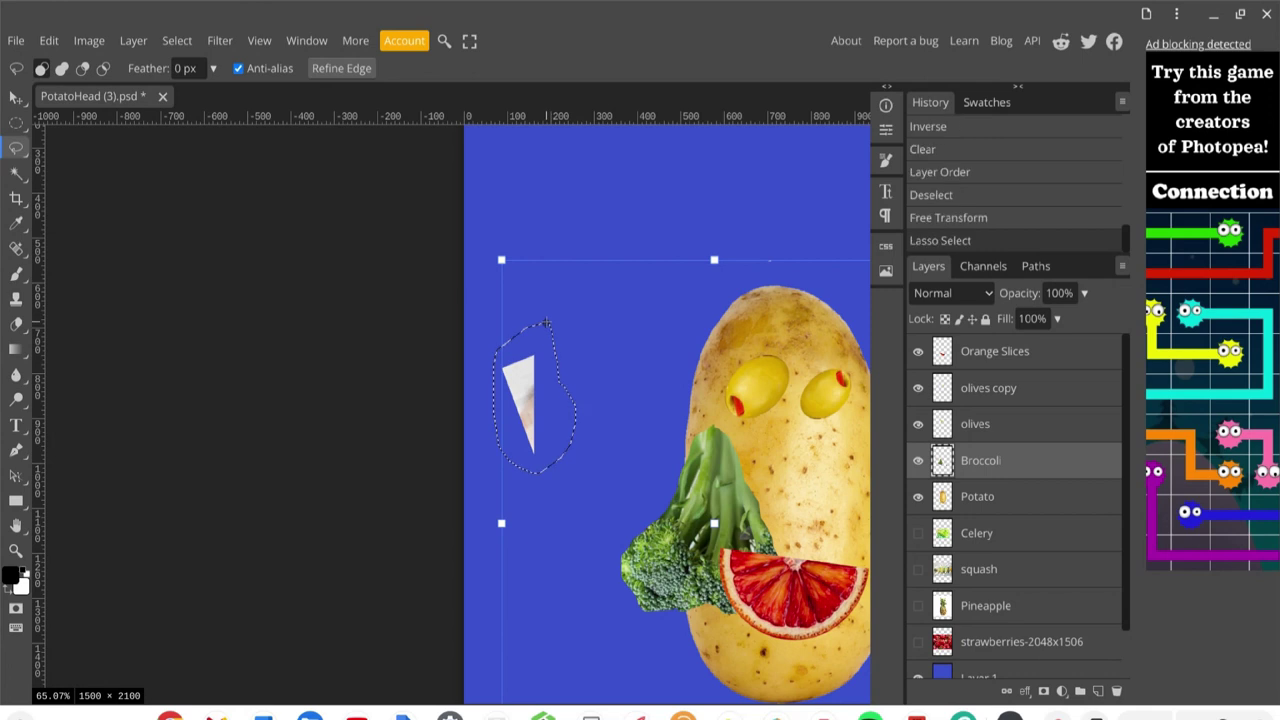
pyautogui.press('Delete')
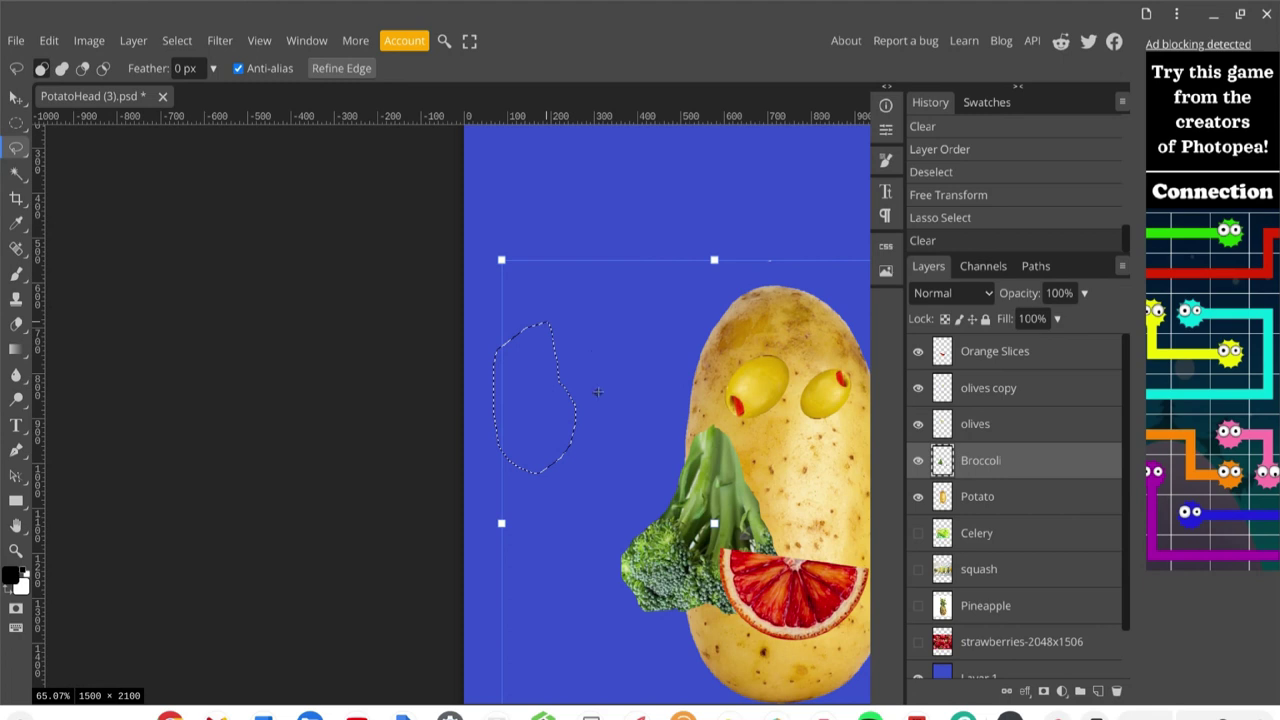
# - Lasso and delete the leftover photo scrap beside the potato's lower right edge, and clear the selection
pyautogui.scroll(-4, 598, 392)
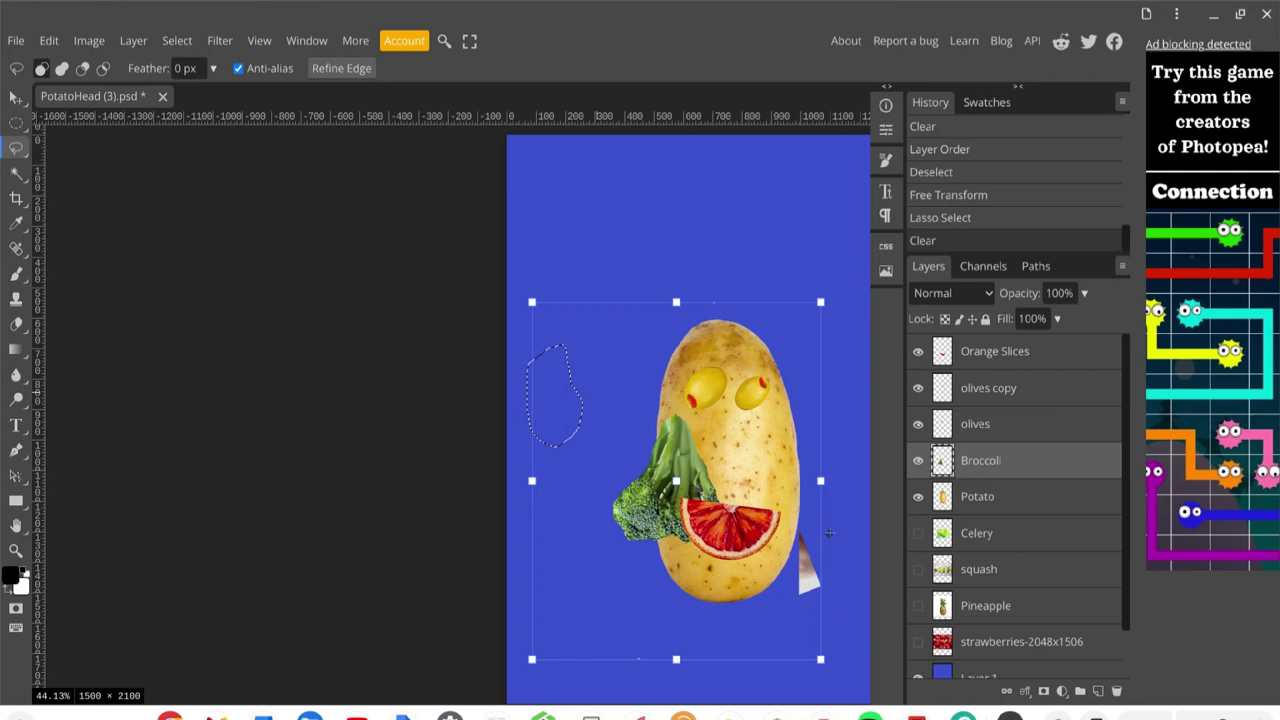
pyautogui.moveTo(828, 533)
pyautogui.mouseDown()
pyautogui.moveTo(780, 521)
pyautogui.moveTo(795, 613)
pyautogui.moveTo(846, 600)
pyautogui.moveTo(845, 546)
pyautogui.moveTo(820, 526)
pyautogui.mouseUp()
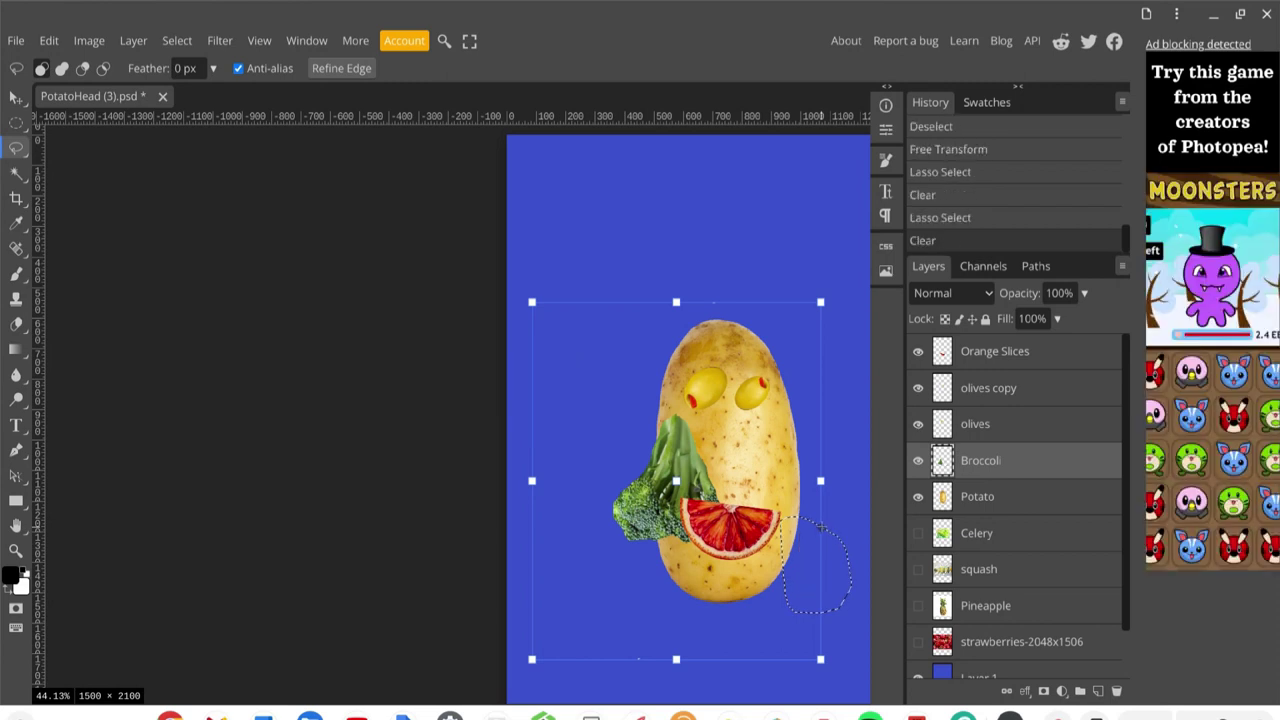
pyautogui.click(993, 508)
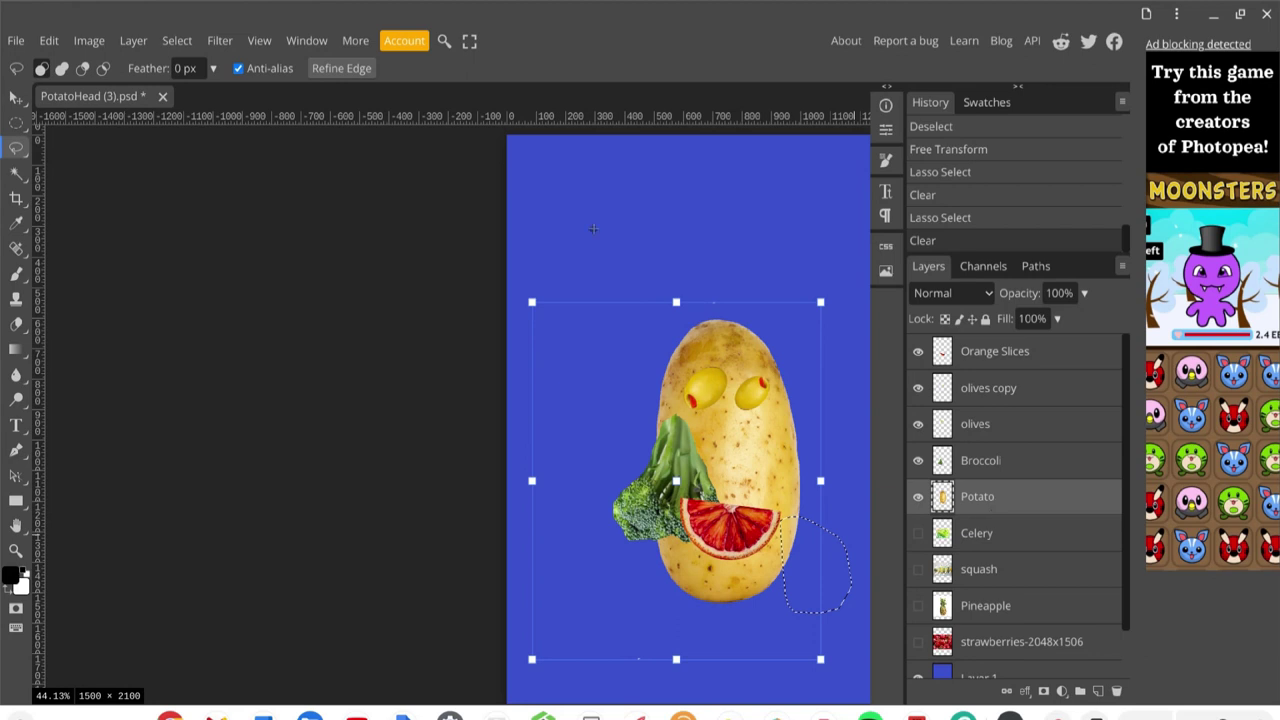
pyautogui.click(178, 41)
pyautogui.click(193, 94)
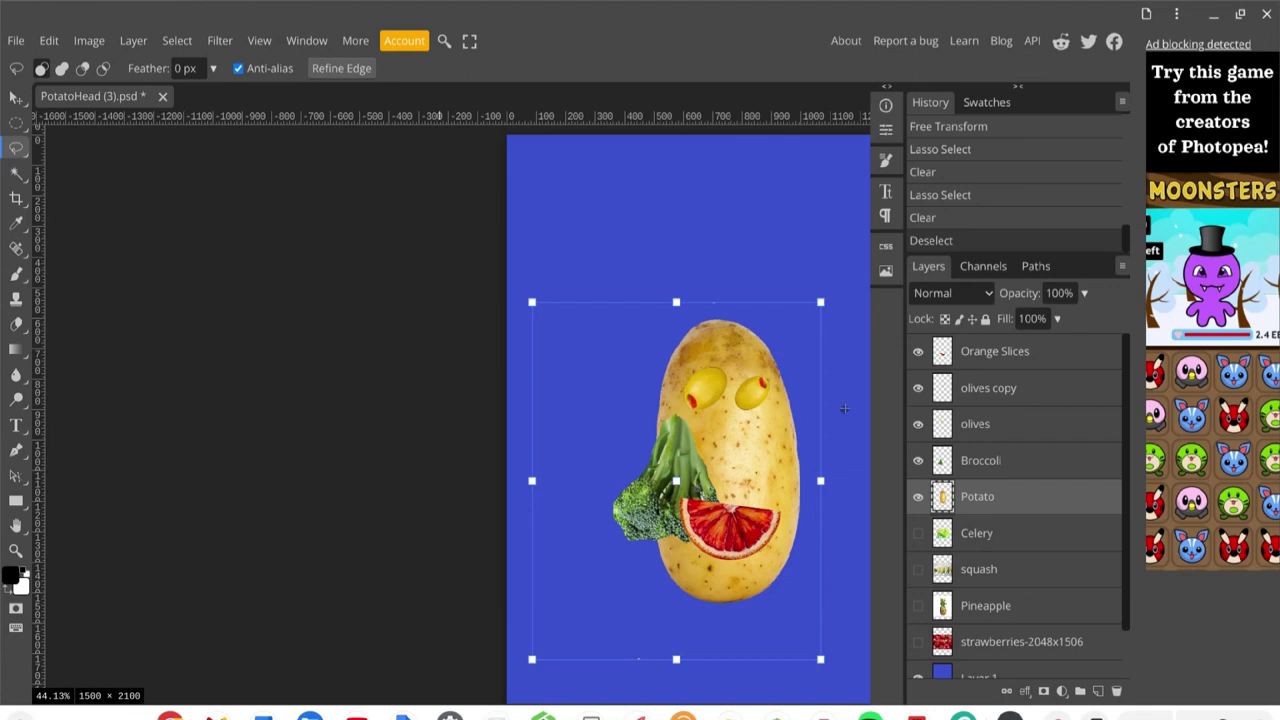
# - Lasso the stray speck below the potato, delete it from the Broccoli layer, and clear the selection
pyautogui.click(983, 533)
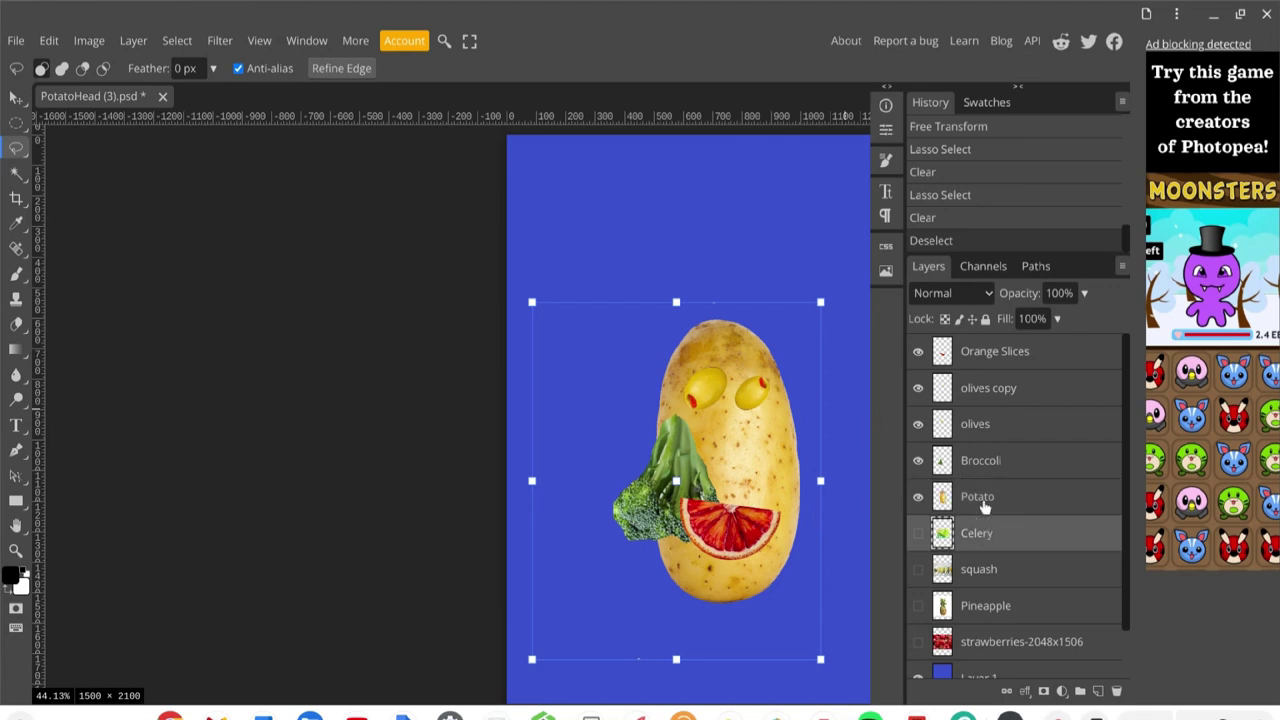
pyautogui.click(981, 467)
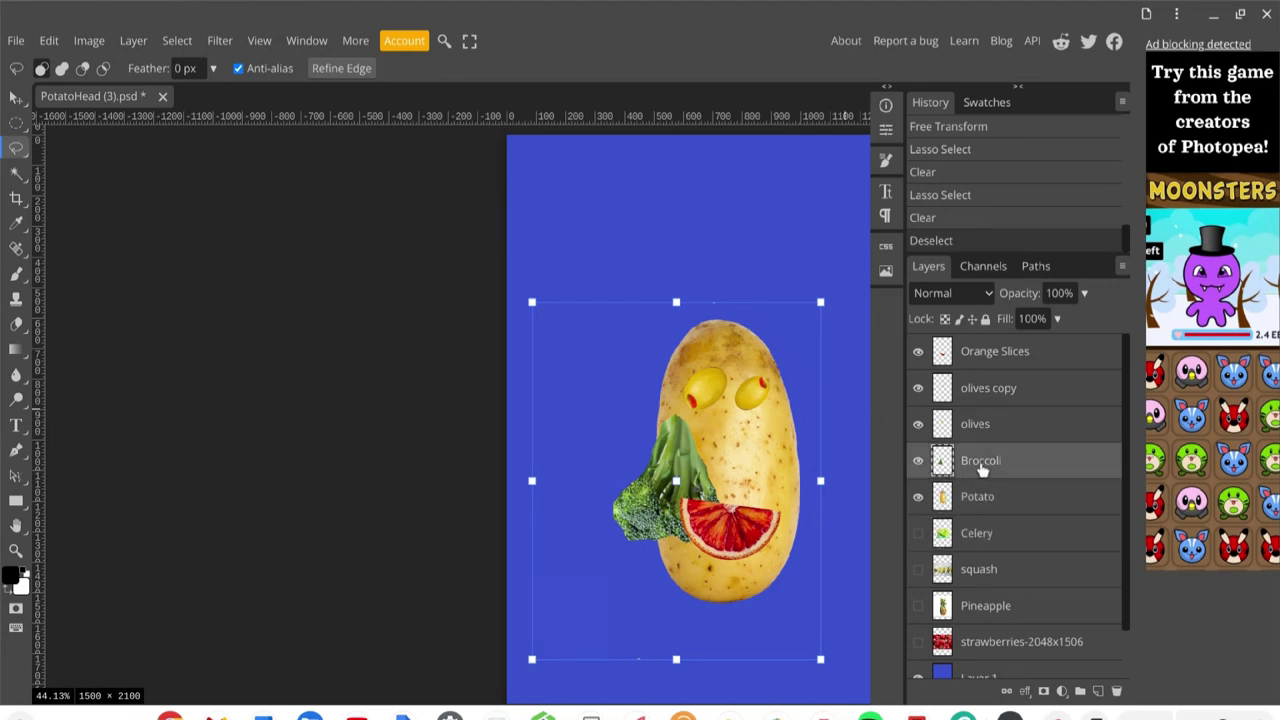
pyautogui.click(918, 460)
pyautogui.click(919, 461)
pyautogui.click(11, 99)
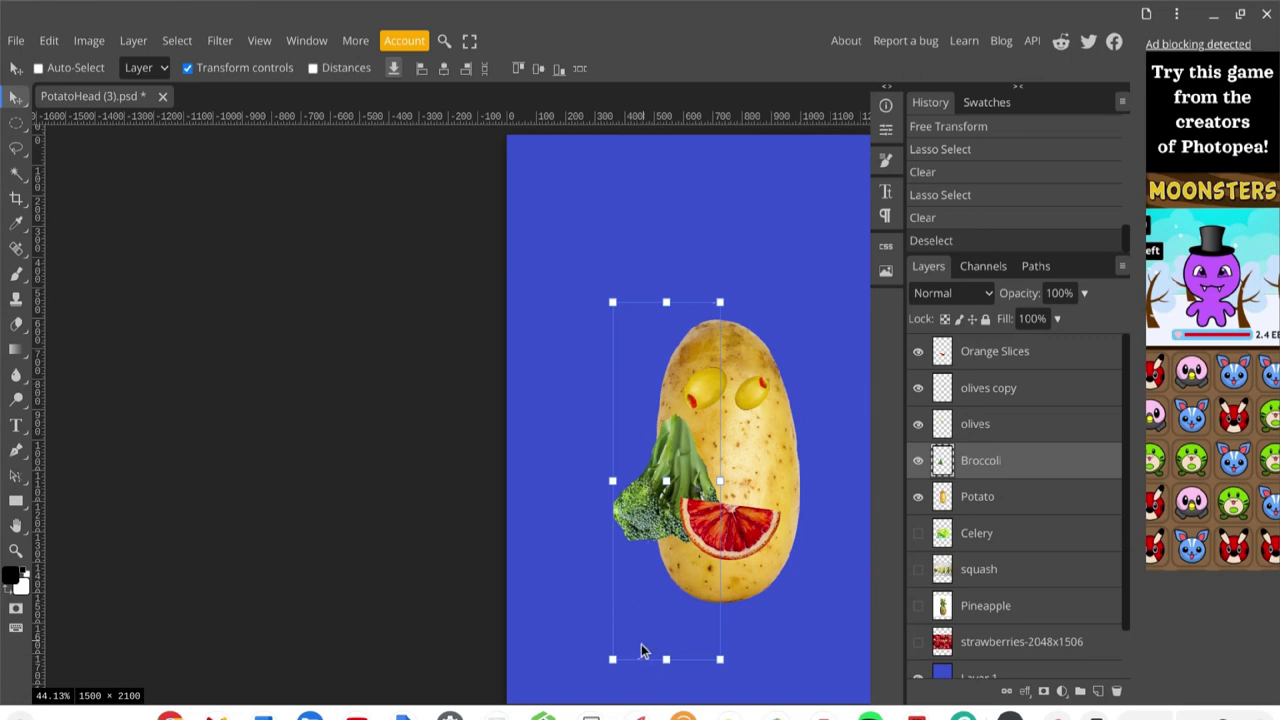
pyautogui.scroll(5, 641, 644)
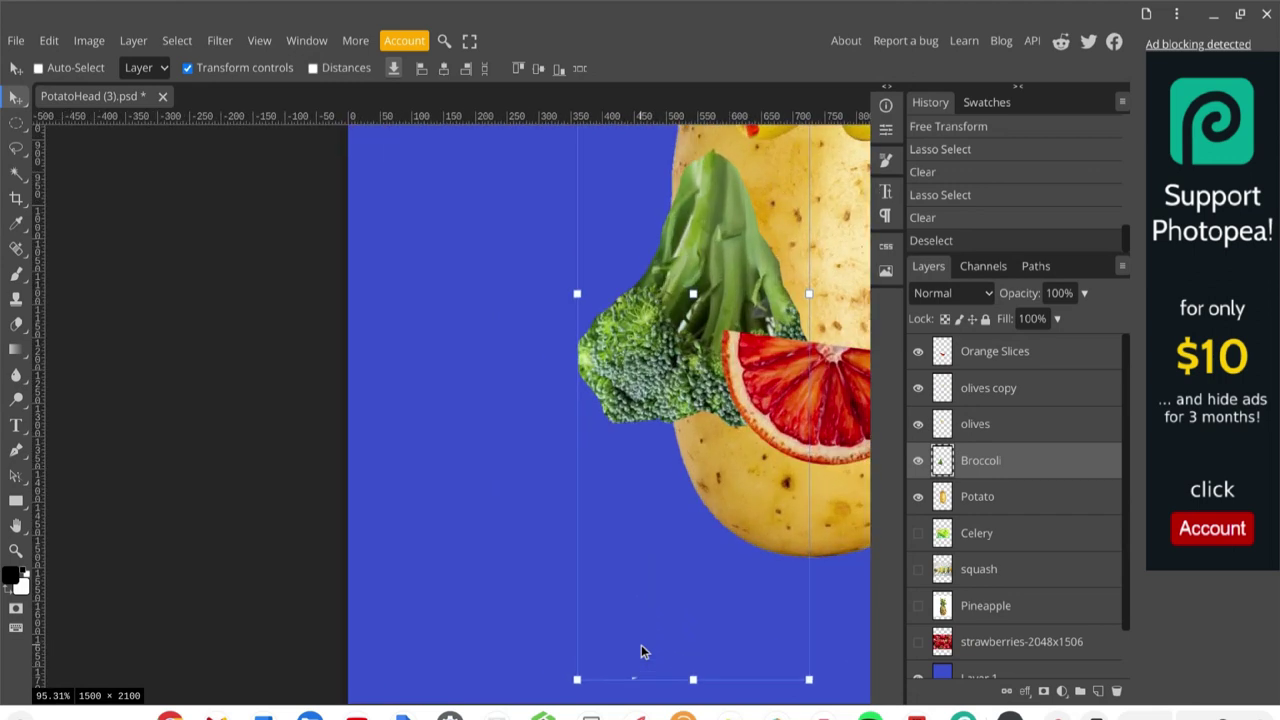
pyautogui.scroll(2, 641, 651)
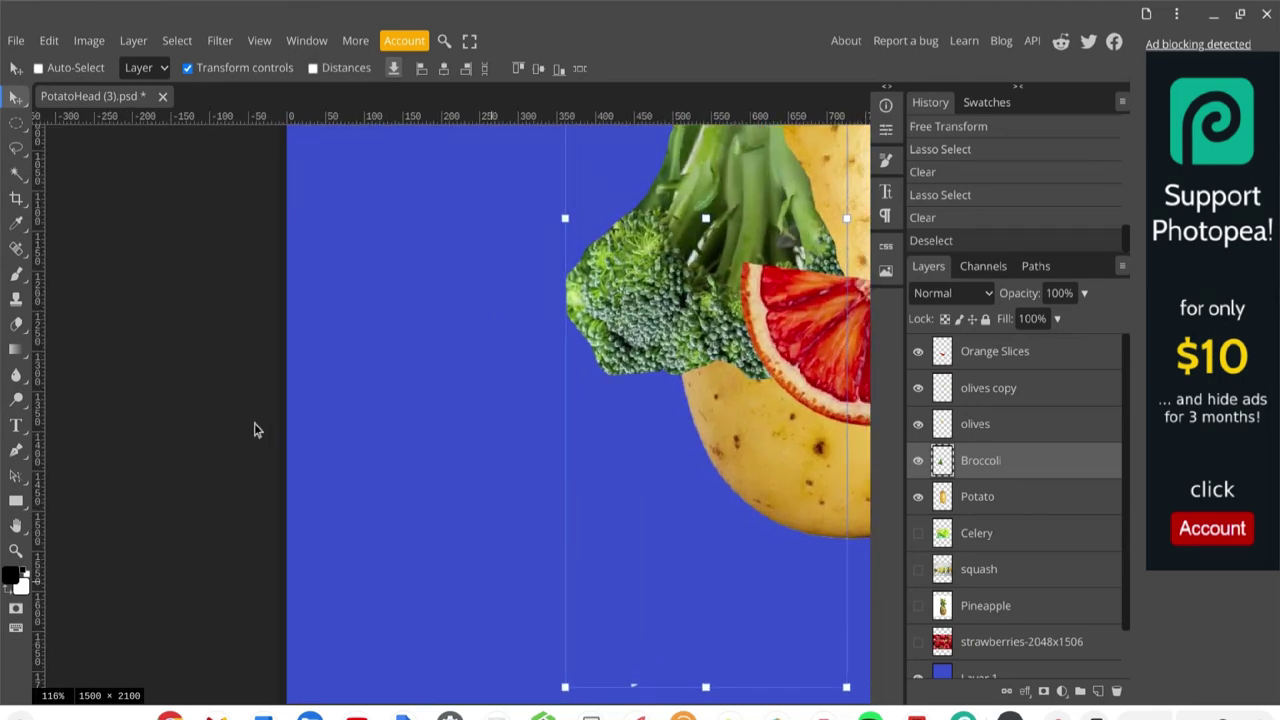
pyautogui.click(15, 148)
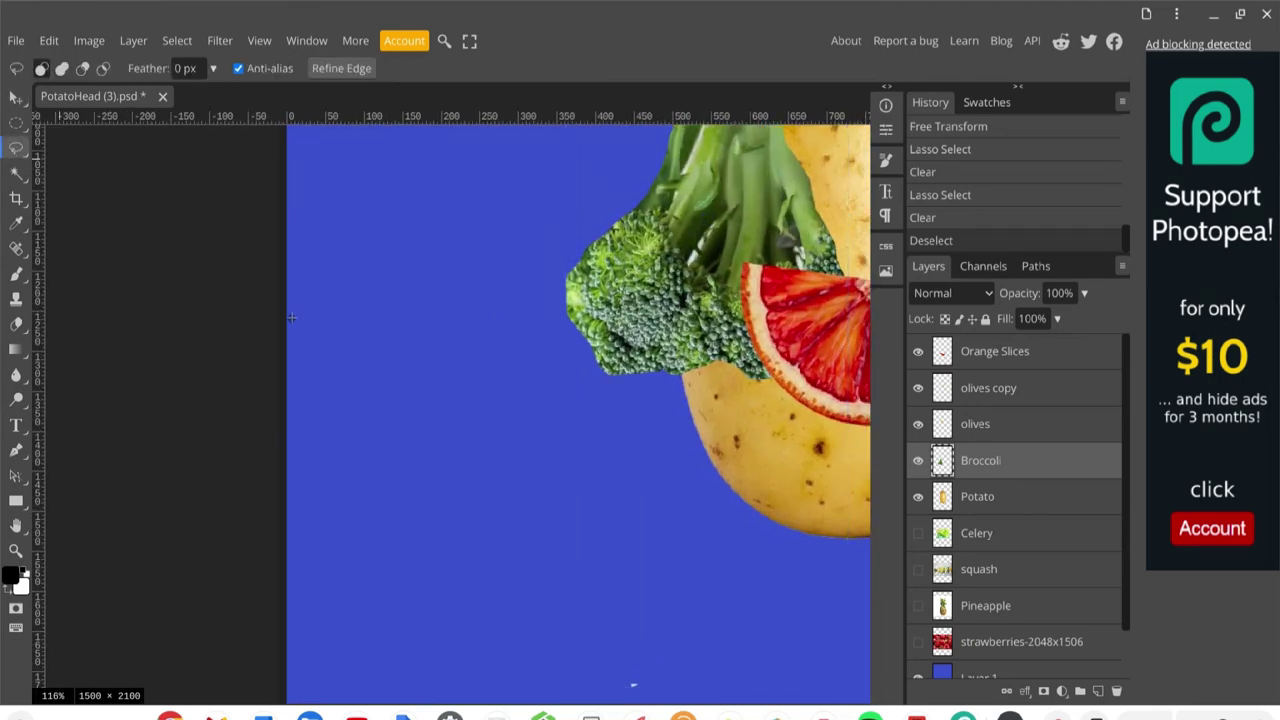
pyautogui.moveTo(617, 648); pyautogui.dragTo(614, 700)
pyautogui.moveTo(645, 654); pyautogui.dragTo(617, 652)
pyautogui.press('Delete')
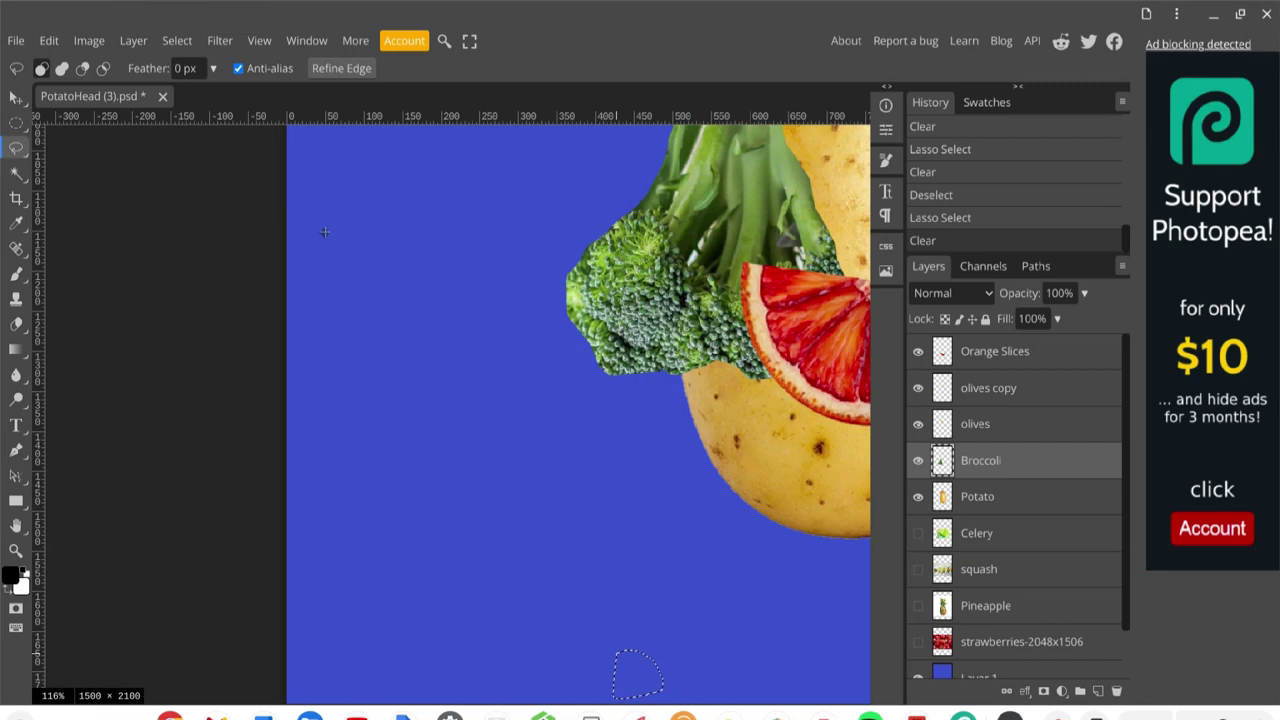
pyautogui.click(15, 100)
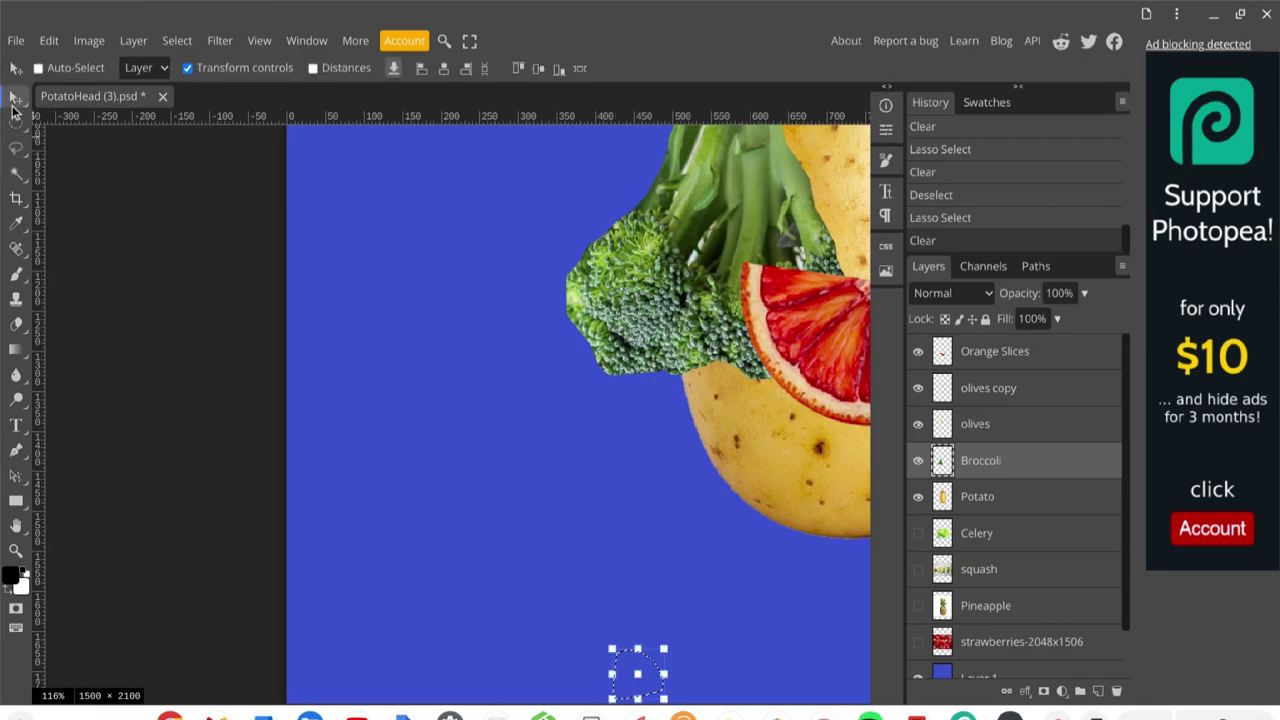
pyautogui.click(176, 40)
pyautogui.click(193, 94)
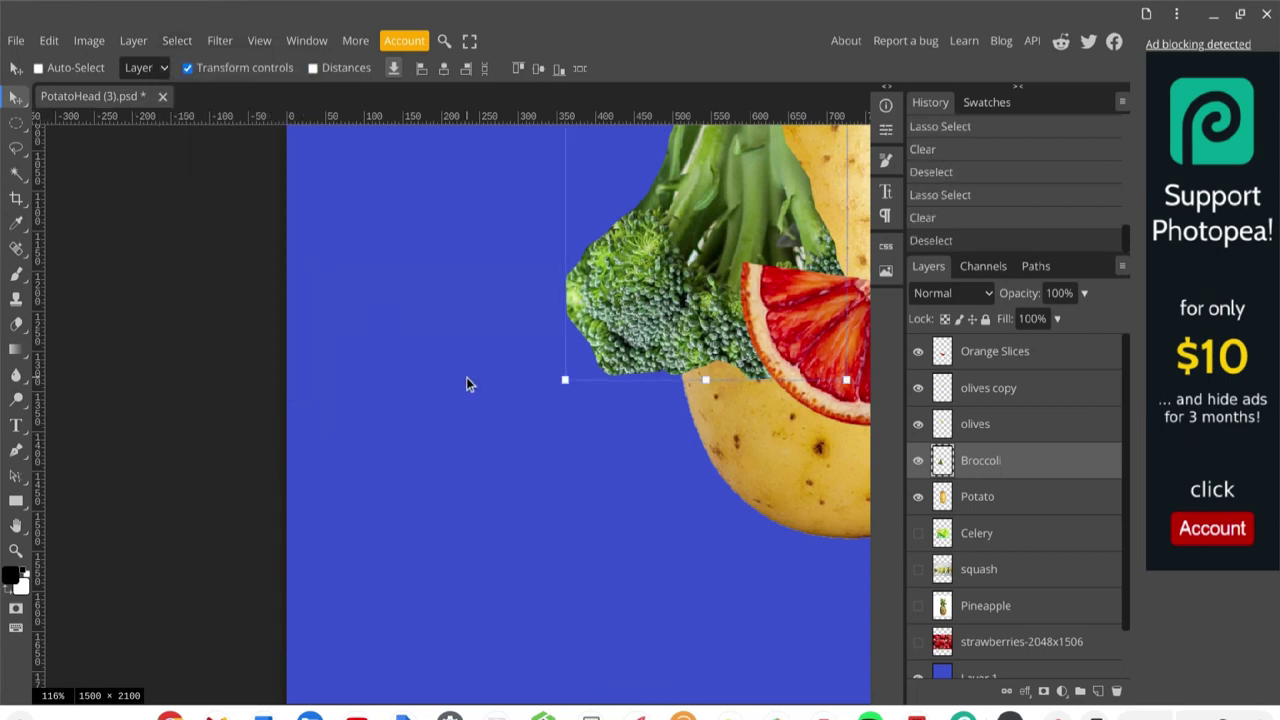
# - Lasso and delete the remaining Broccoli layer speck just above the top of the potato, and clear the selection
pyautogui.scroll(-5, 466, 383)
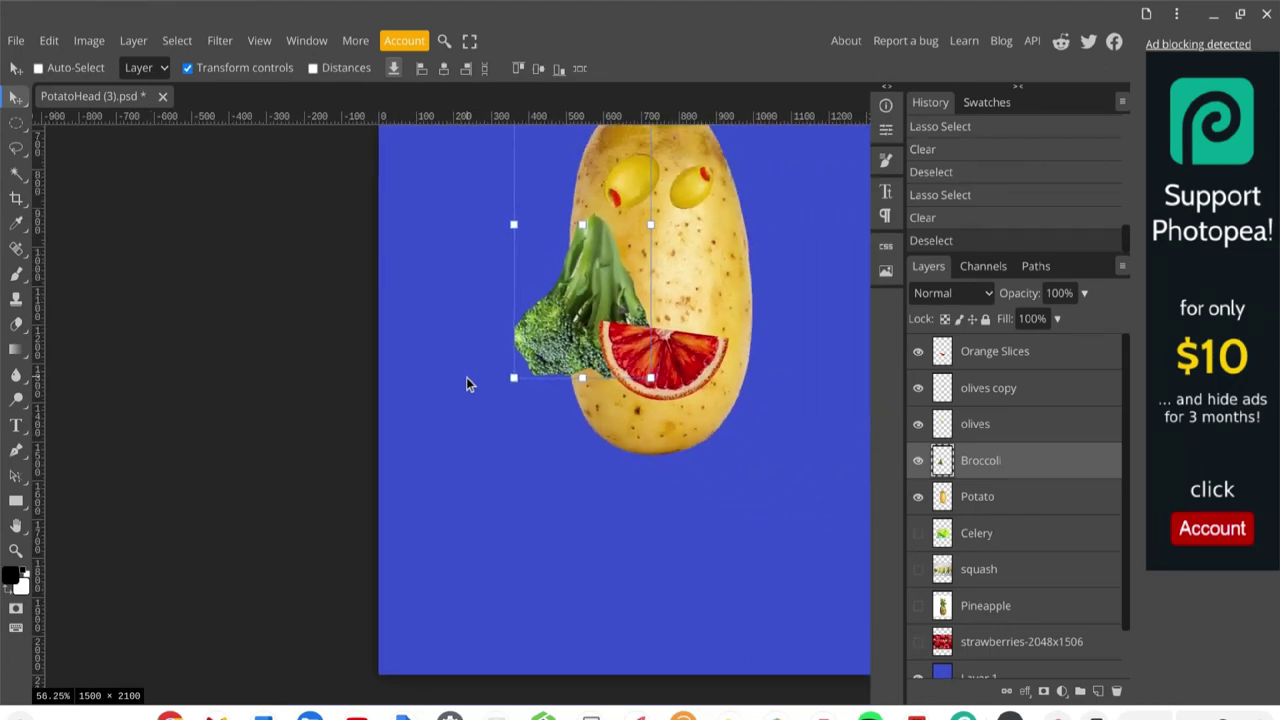
pyautogui.scroll(-3, 466, 383)
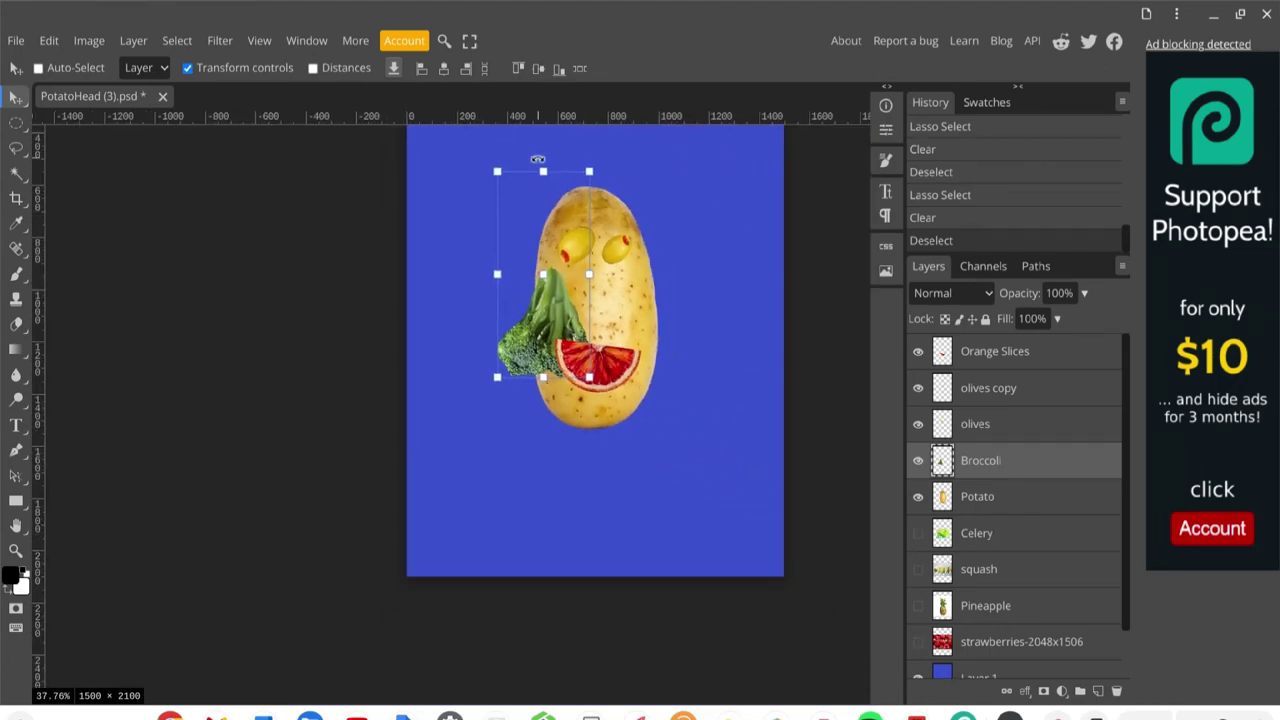
pyautogui.scroll(5, 537, 159)
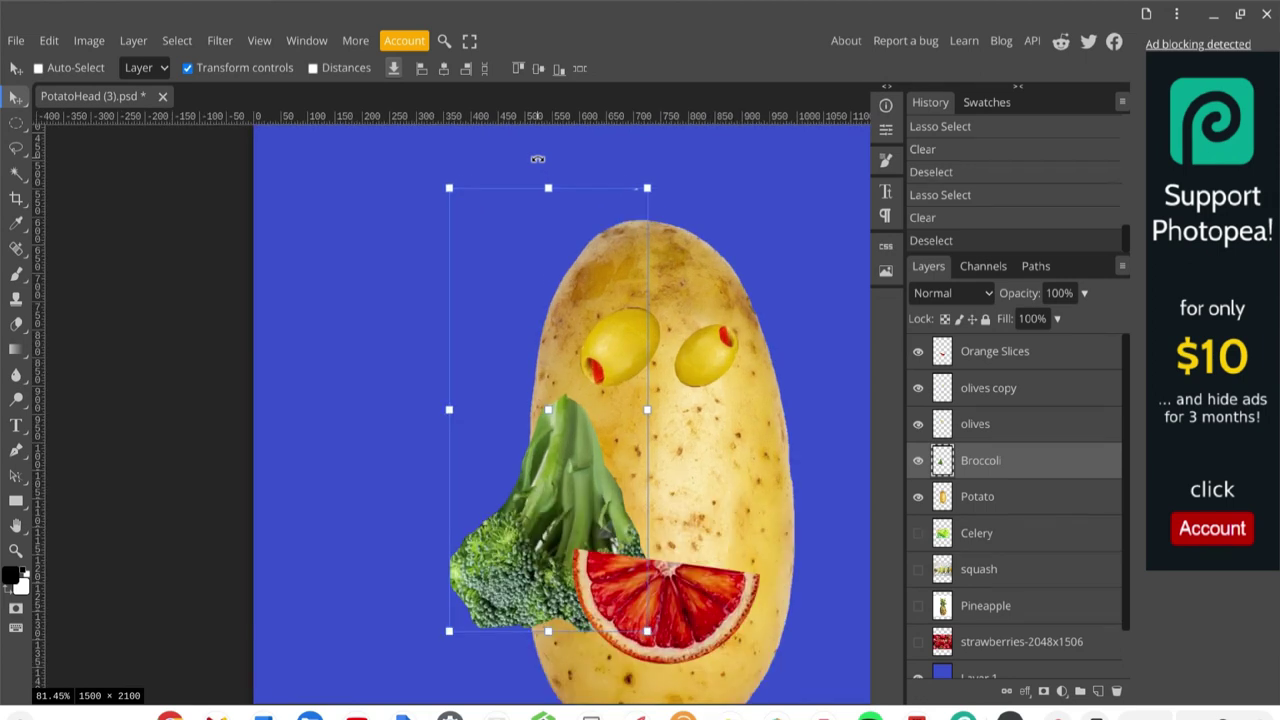
pyautogui.scroll(2, 537, 159)
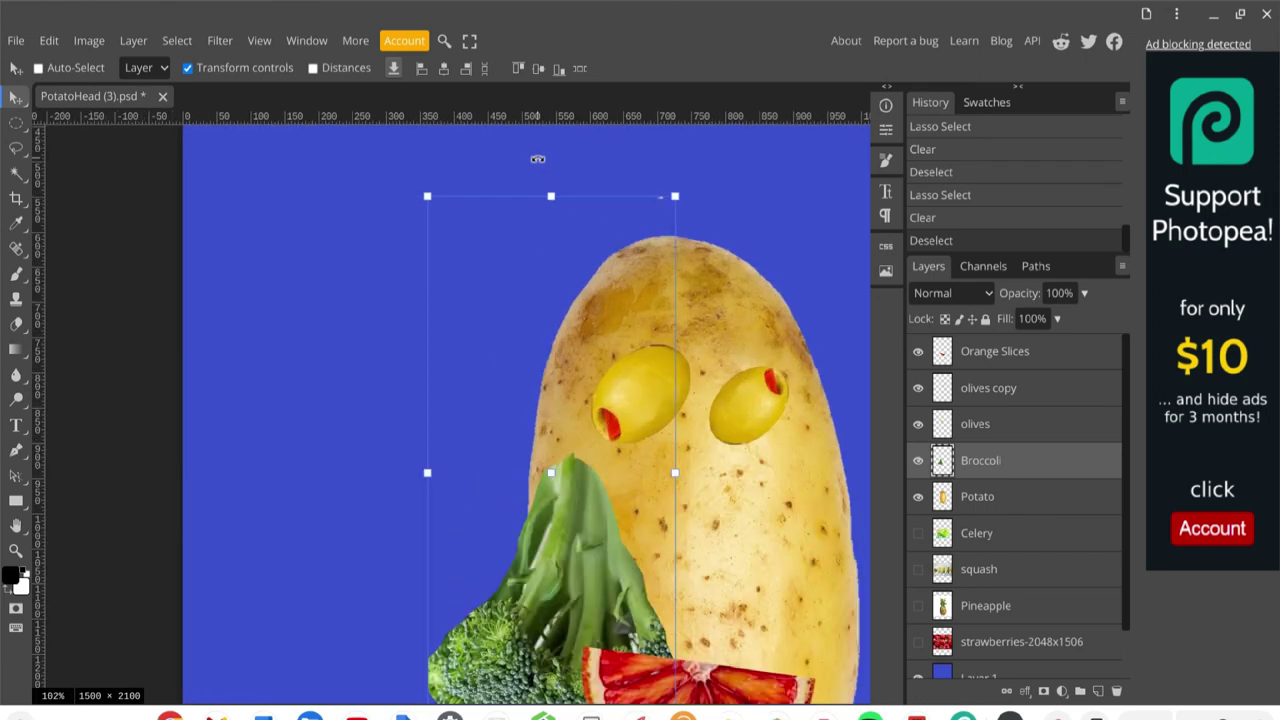
pyautogui.click(16, 148)
pyautogui.moveTo(655, 164)
pyautogui.mouseDown()
pyautogui.moveTo(651, 232)
pyautogui.moveTo(694, 223)
pyautogui.moveTo(682, 146)
pyautogui.moveTo(663, 138)
pyautogui.moveTo(648, 173)
pyautogui.mouseUp()
pyautogui.press('Delete')
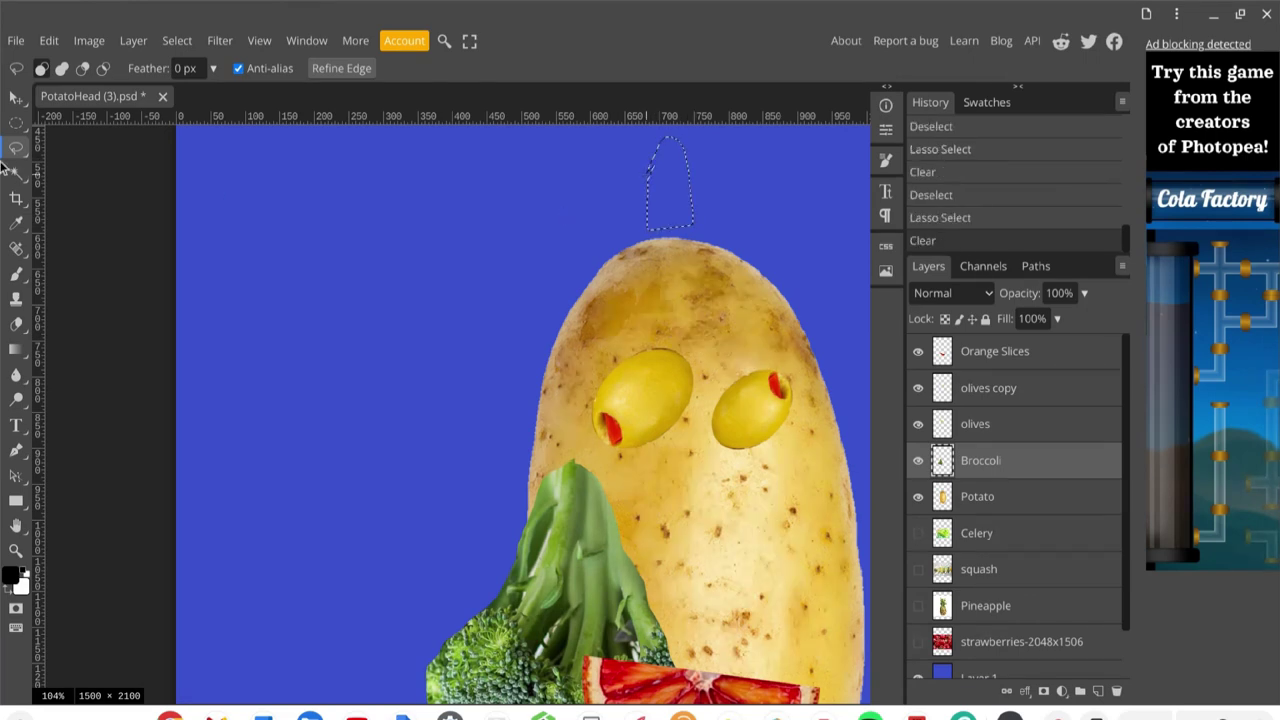
pyautogui.click(185, 41)
pyautogui.click(197, 92)
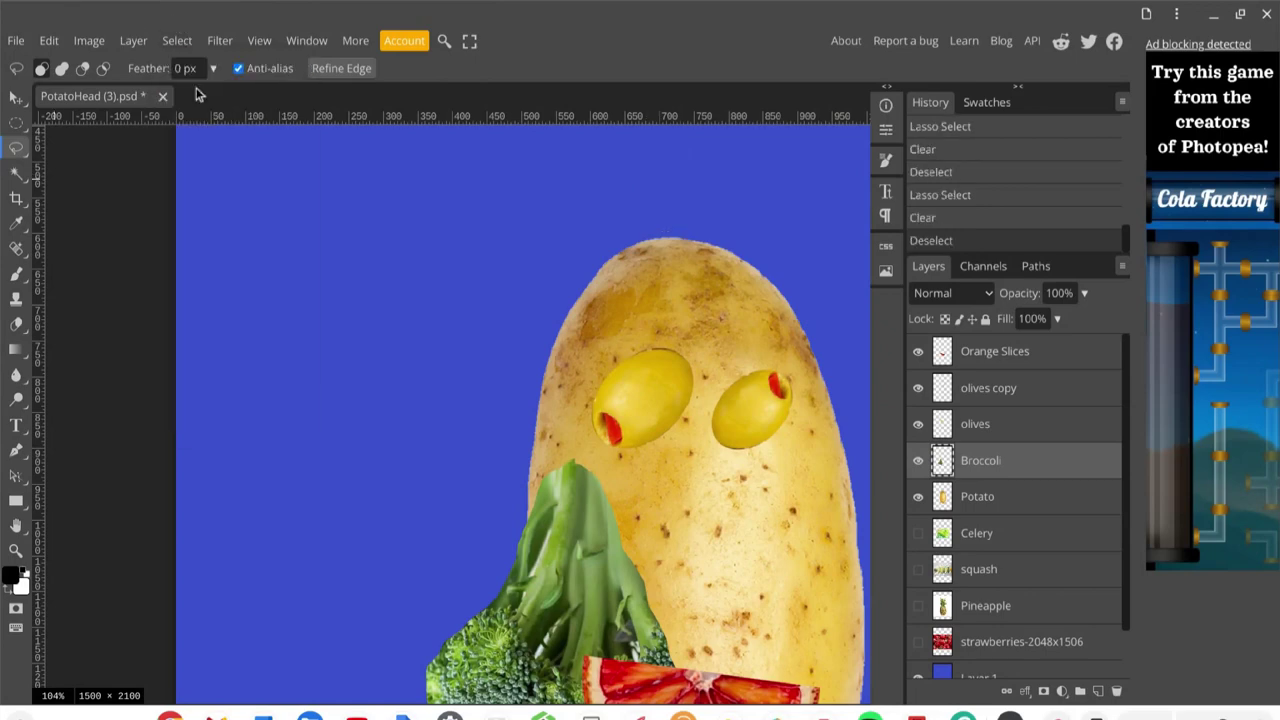
# - Place the broccoli as a nose between the olive eyes and orange mouth, scaled to 44.38% at about X 737 px, Y 1050 px
pyautogui.click(18, 99)
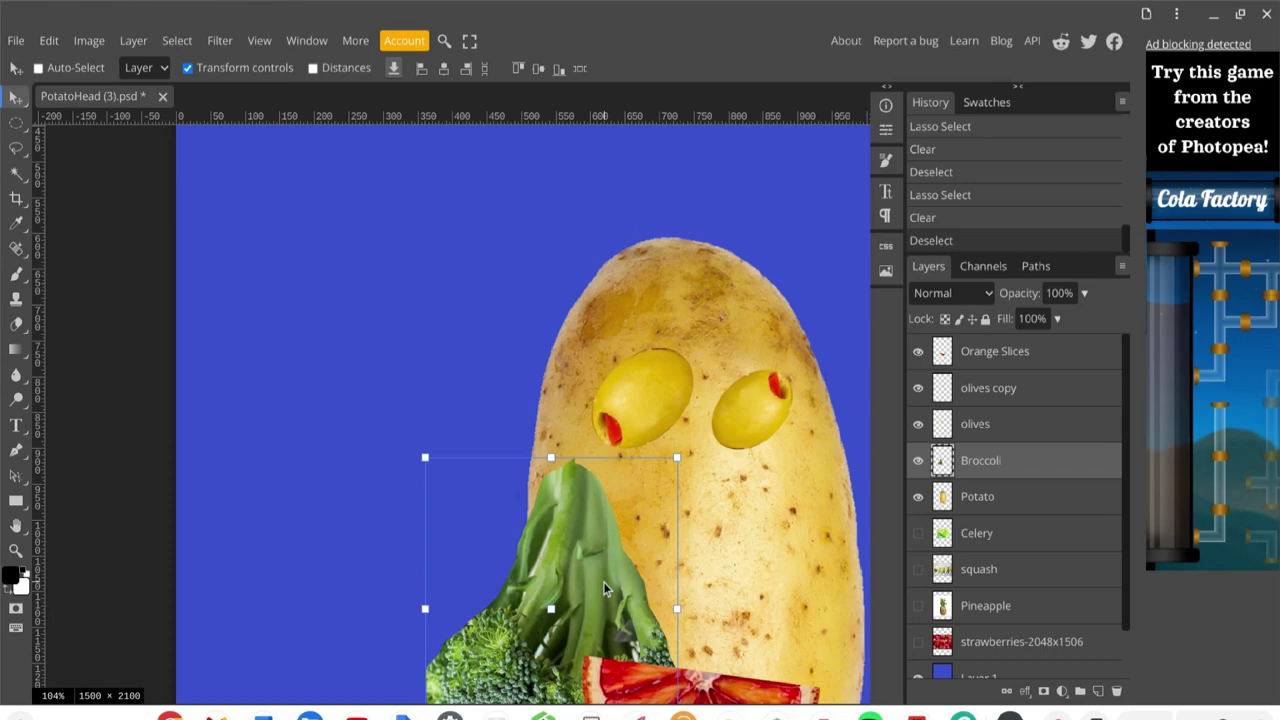
pyautogui.scroll(-3, 604, 590)
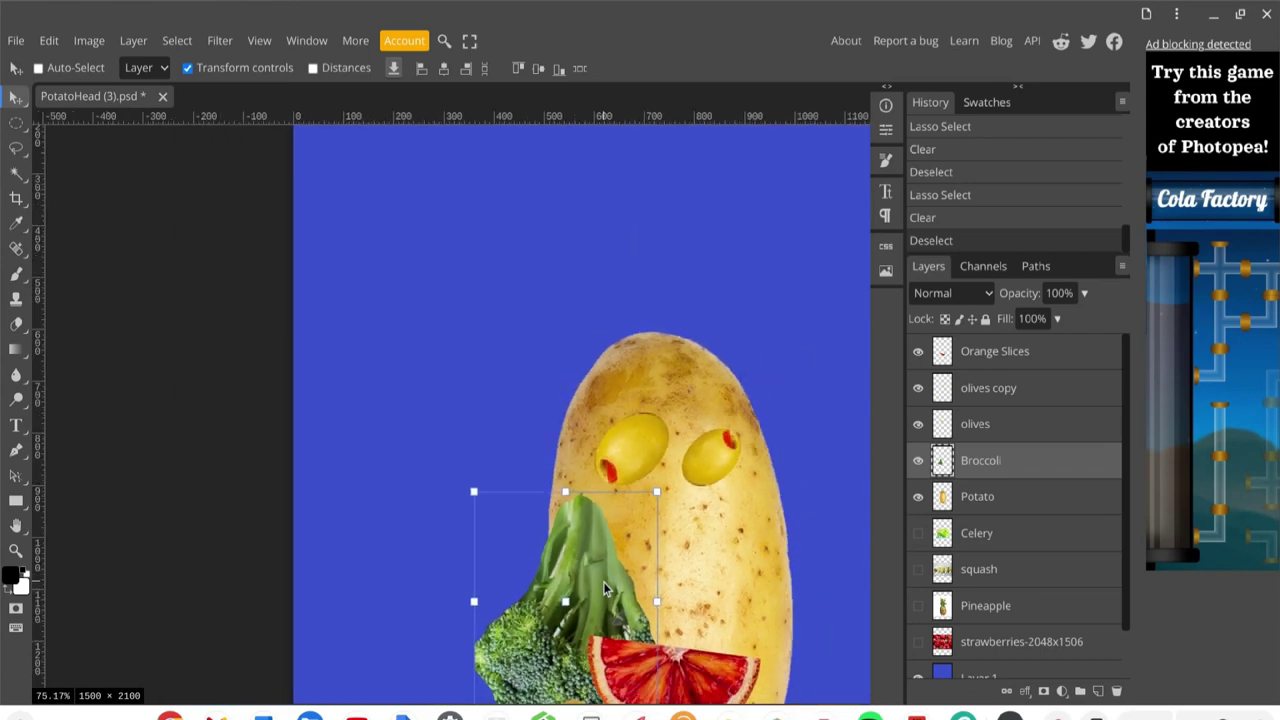
pyautogui.moveTo(672, 545); pyautogui.dragTo(760, 444)
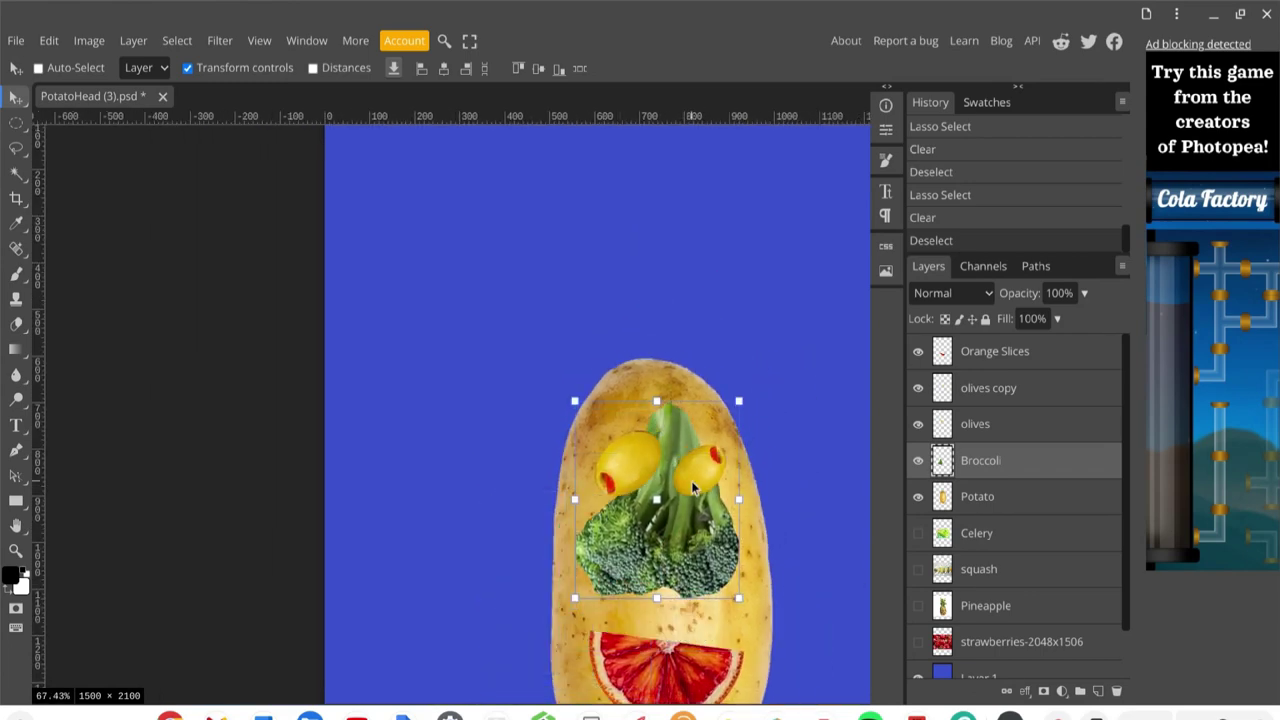
pyautogui.moveTo(738, 401); pyautogui.dragTo(652, 522)
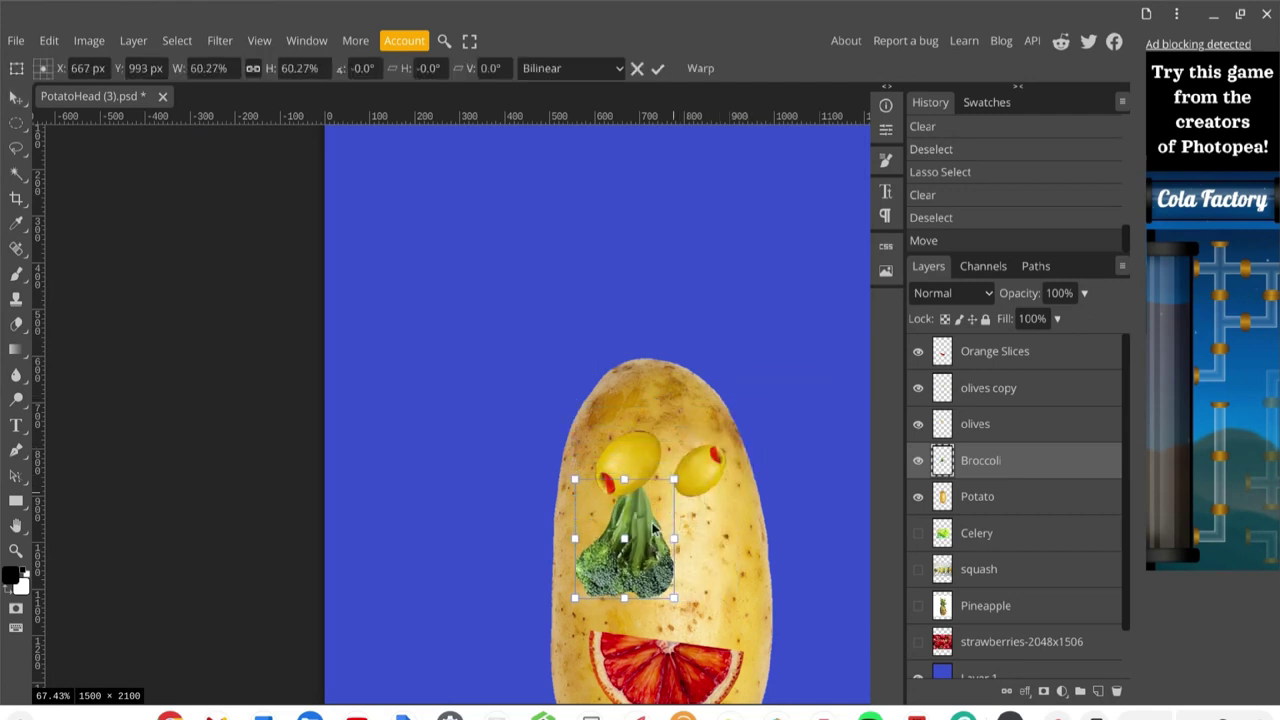
pyautogui.moveTo(615, 572); pyautogui.dragTo(644, 594)
pyautogui.moveTo(702, 500); pyautogui.dragTo(681, 550)
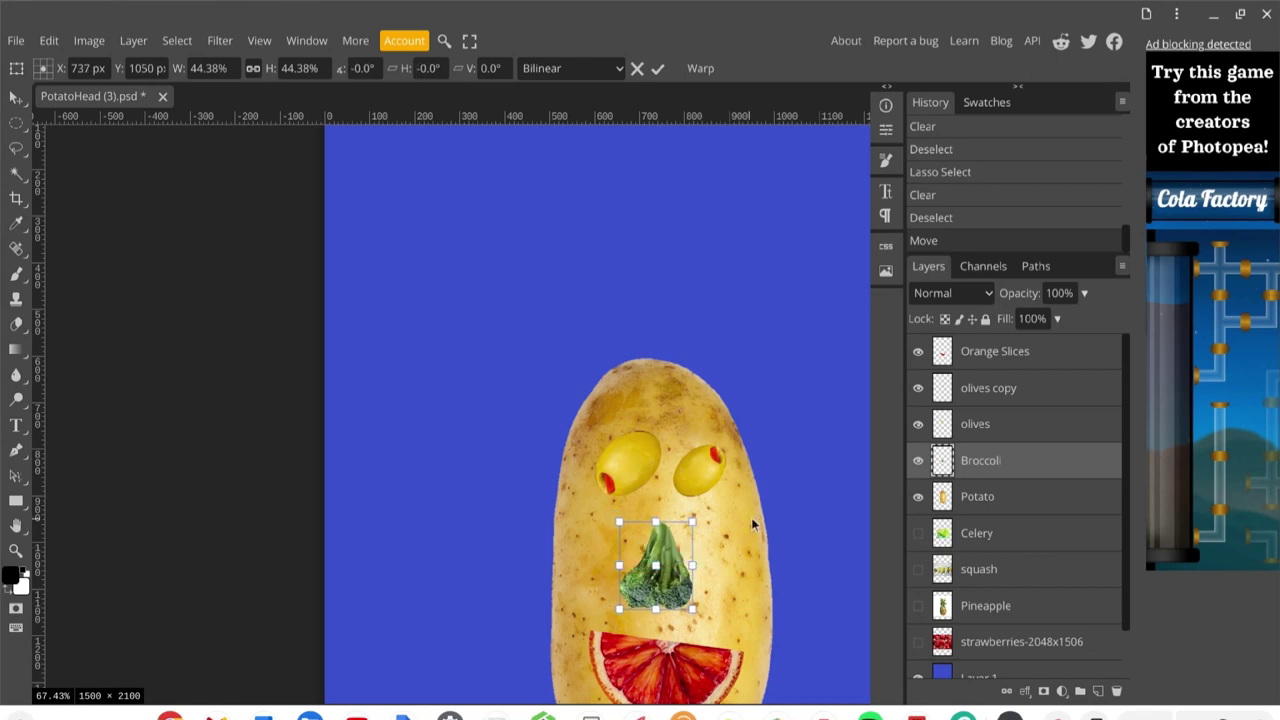
# - Hide the Potato, Broccoli, olives, olives copy and Orange Slices layers, and show the selected Celery layer
pyautogui.click(978, 500)
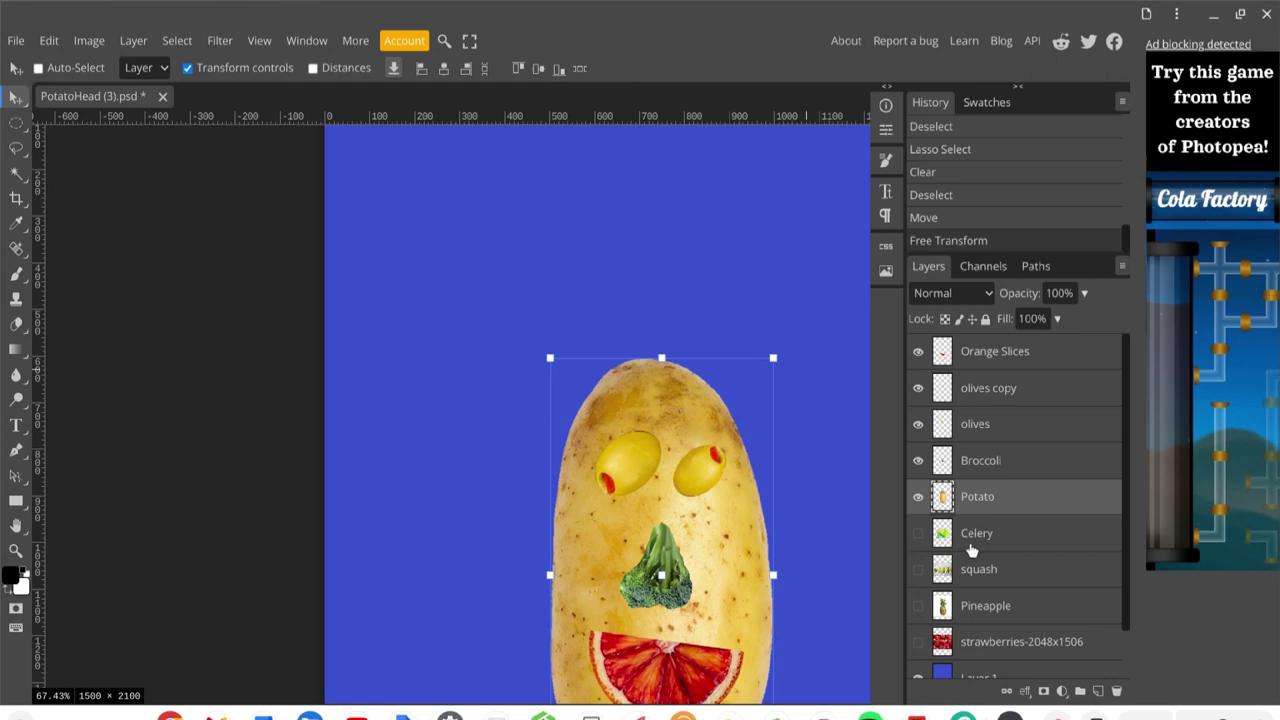
pyautogui.click(918, 498)
pyautogui.click(918, 461)
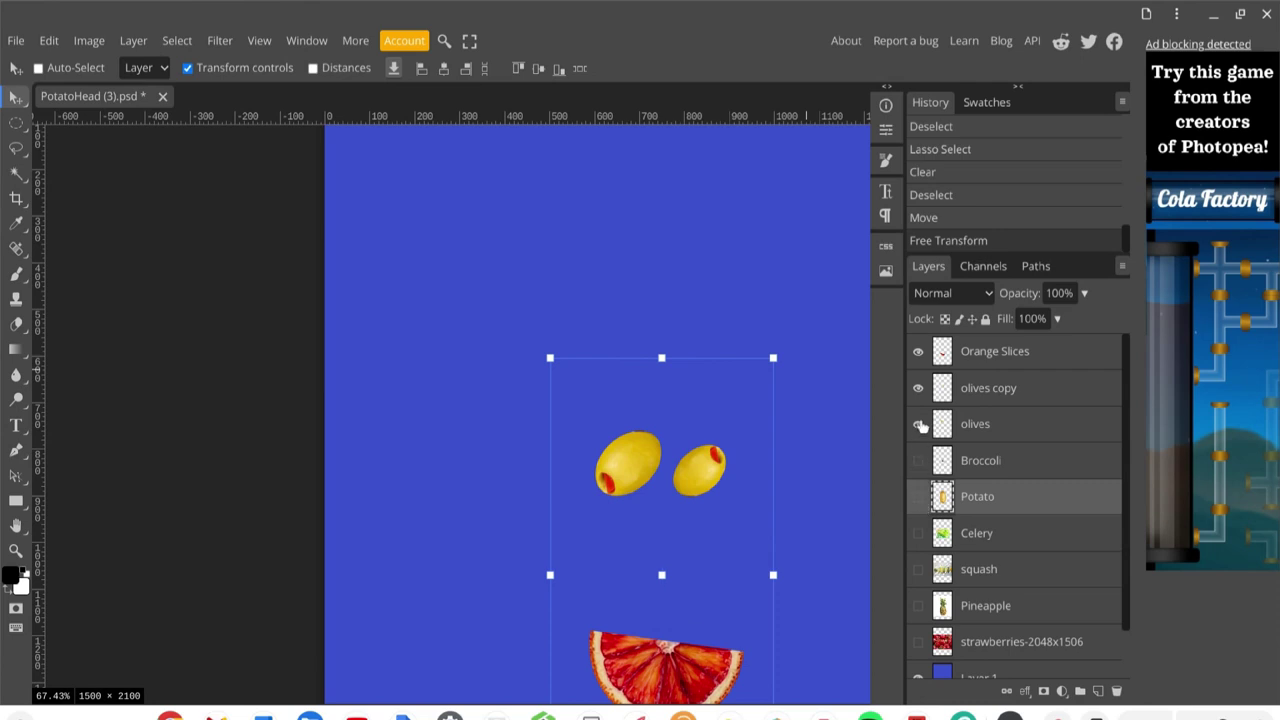
pyautogui.click(918, 424)
pyautogui.click(918, 388)
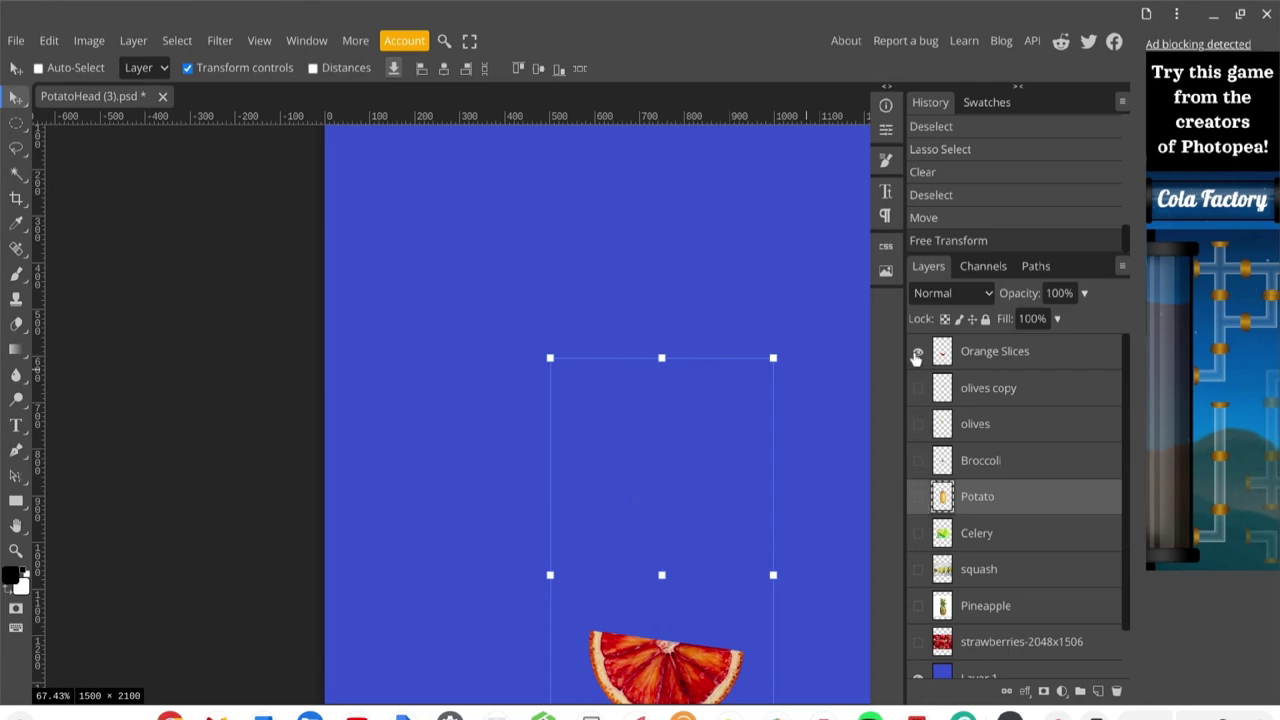
pyautogui.click(917, 356)
pyautogui.click(976, 538)
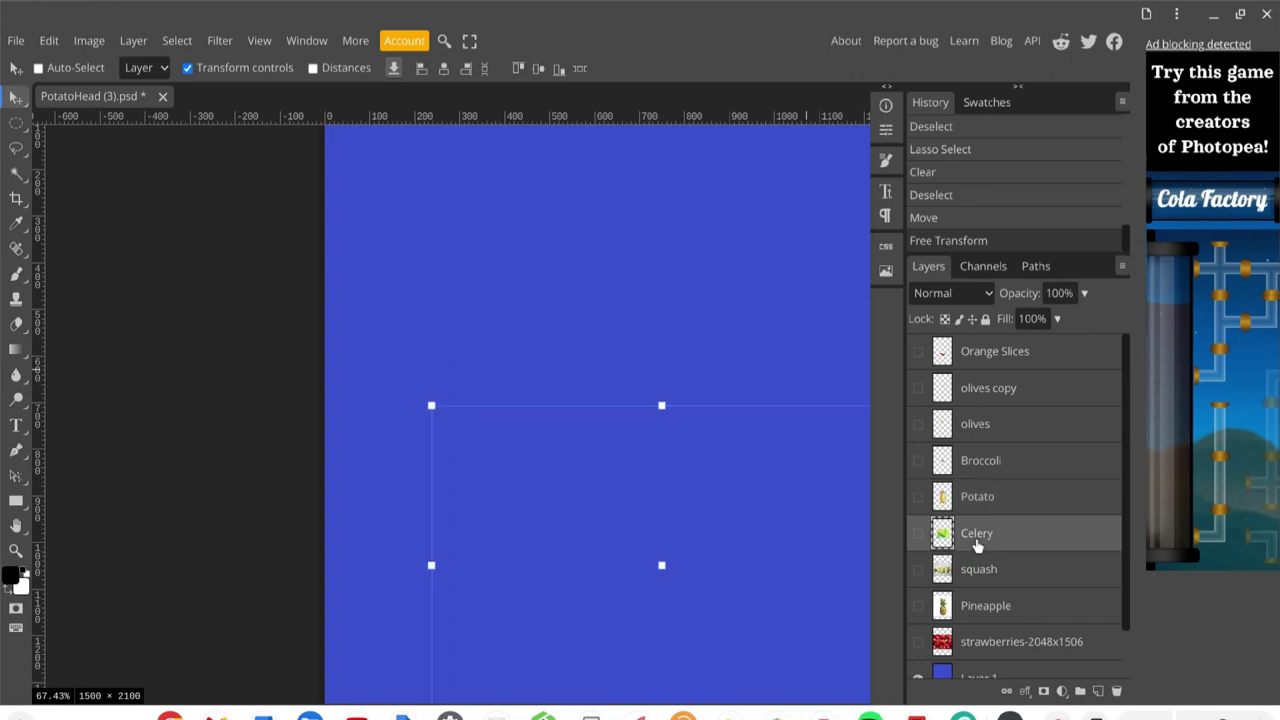
pyautogui.click(918, 533)
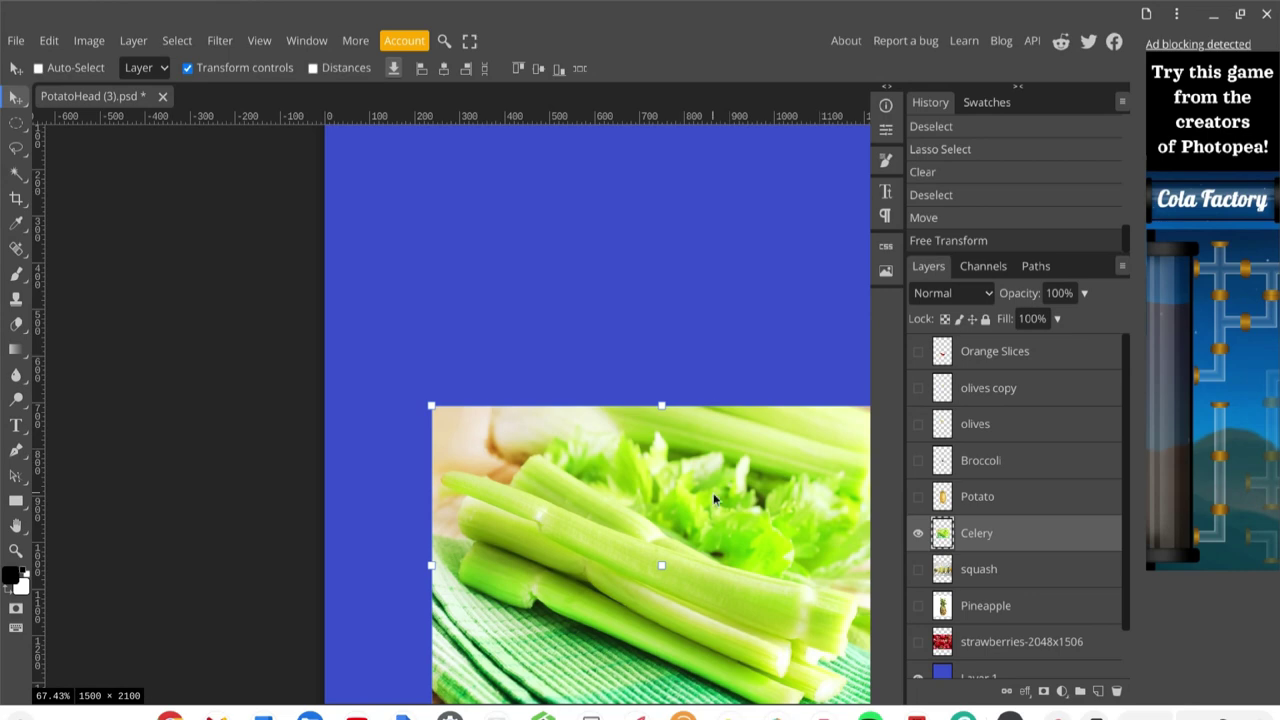
# - Move the celery photo upward on the canvas and activate the Polygonal Lasso Select tool
pyautogui.hscroll(2, 714, 497)
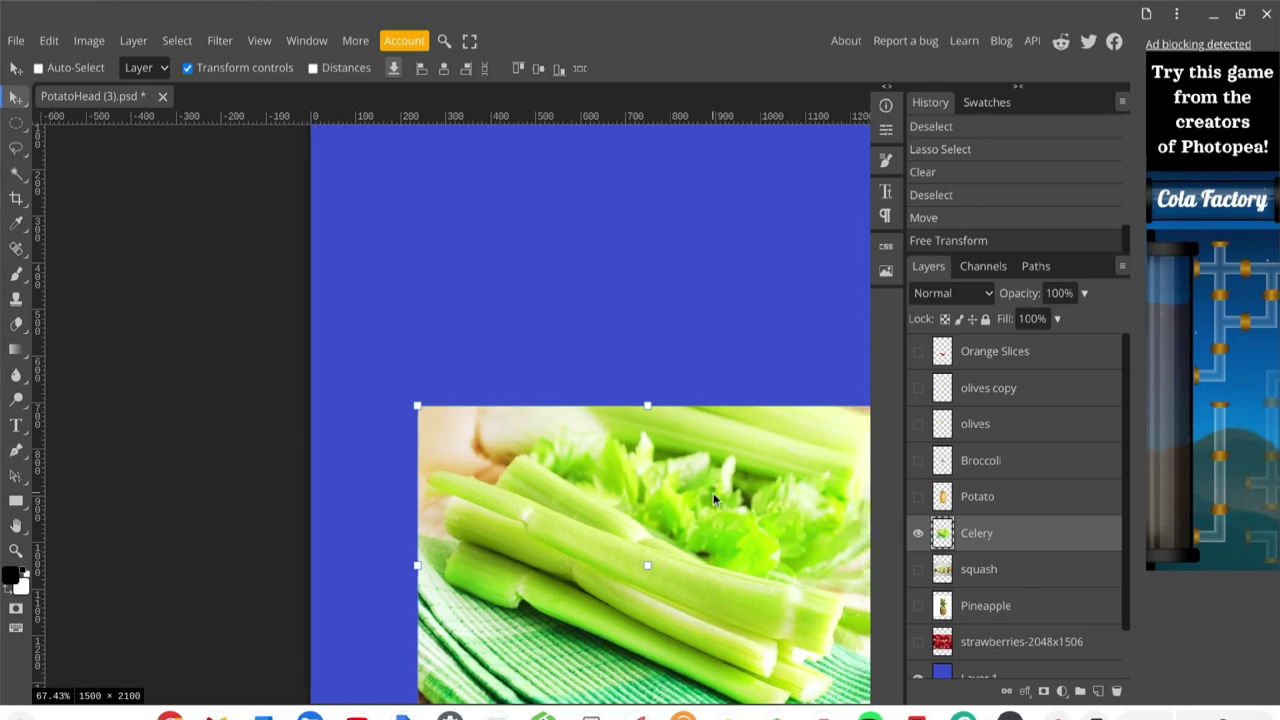
pyautogui.moveTo(713, 497); pyautogui.dragTo(689, 411)
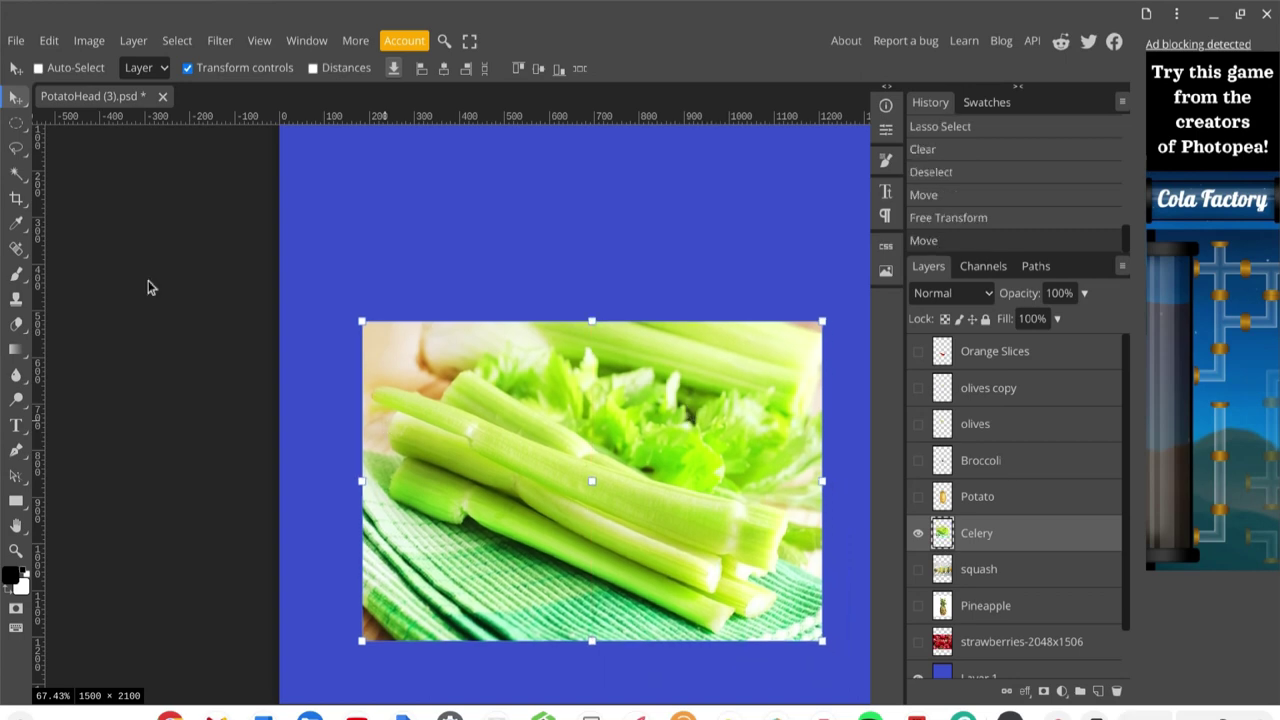
pyautogui.click(15, 155)
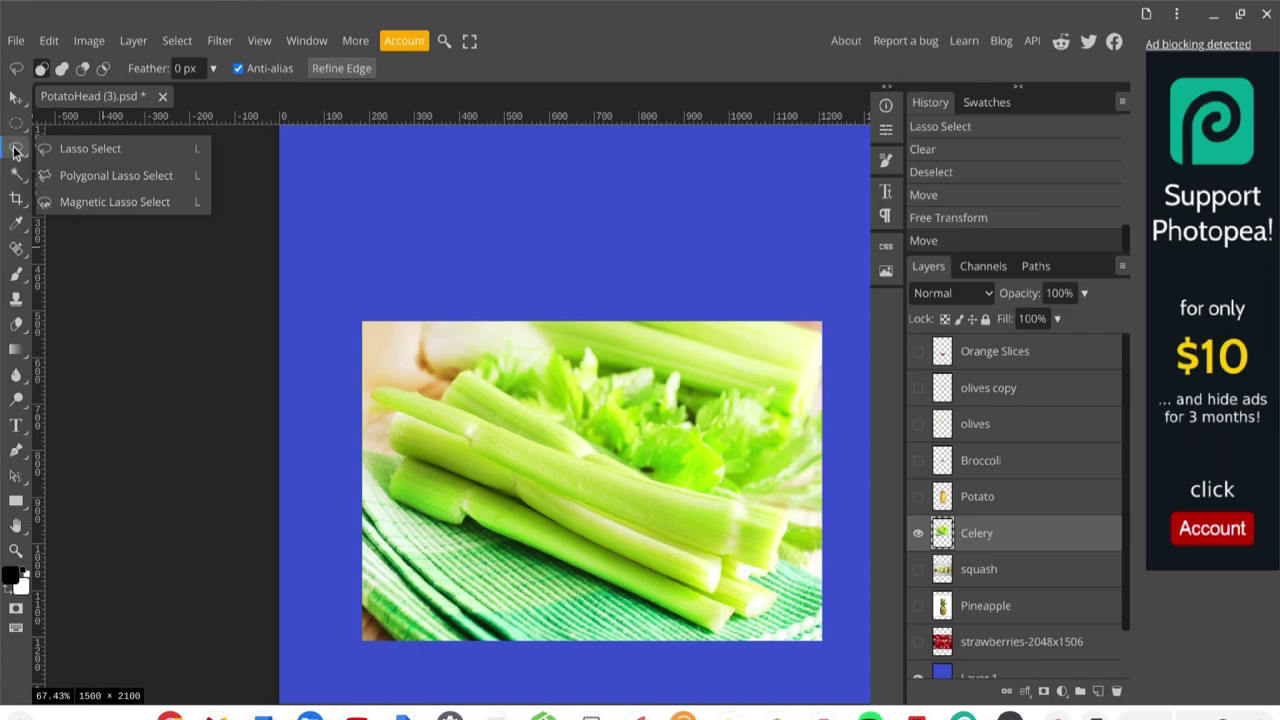
pyautogui.click(88, 177)
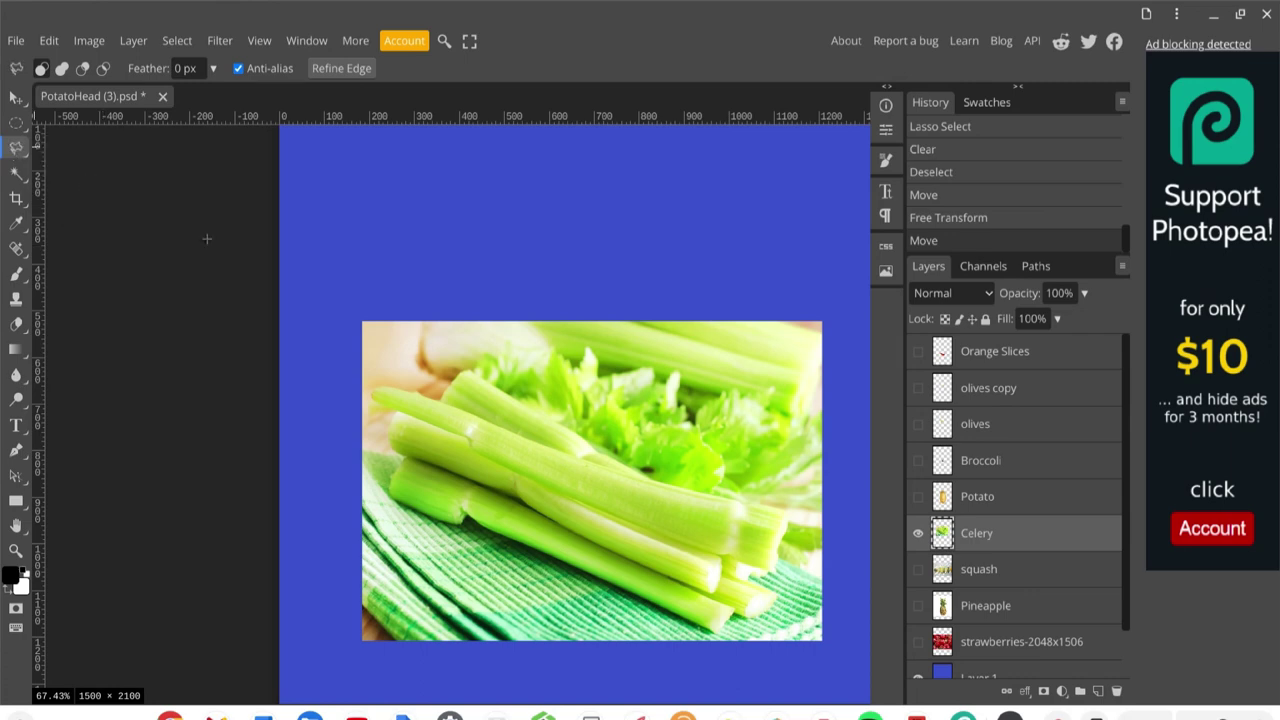
pyautogui.click(372, 394)
pyautogui.click(395, 387)
pyautogui.click(406, 392)
pyautogui.doubleClick(420, 395)
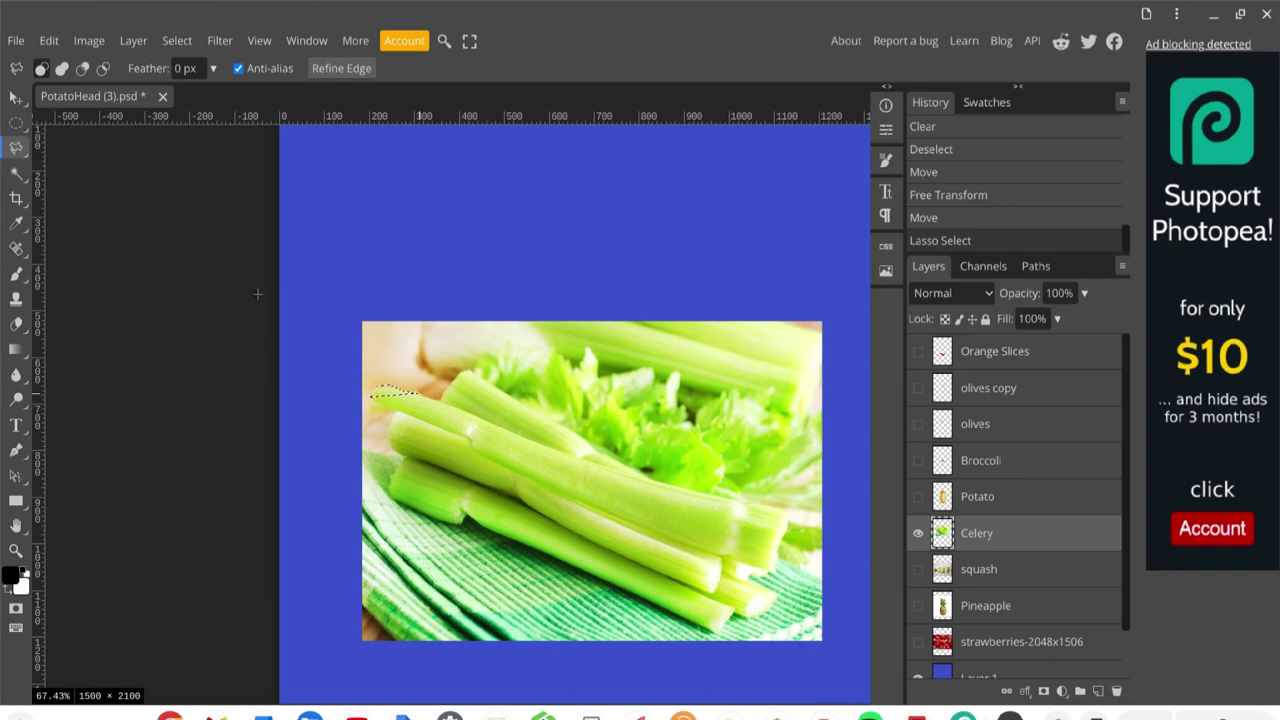
pyautogui.hotkey('ctrl', 'z')
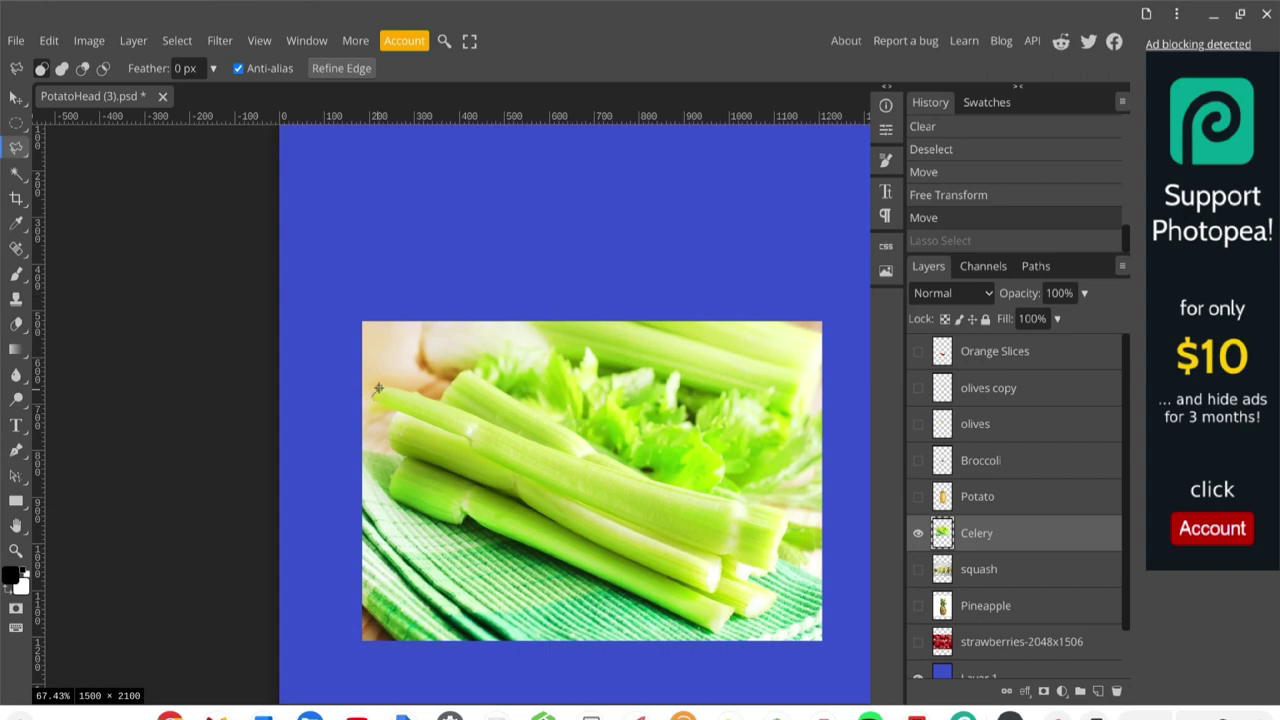
# - Outline the upper front celery stalks with a closed polygonal lasso and invert the selection
pyautogui.moveTo(373, 395)
pyautogui.mouseDown()
pyautogui.moveTo(396, 388)
pyautogui.moveTo(644, 480)
pyautogui.moveTo(678, 480)
pyautogui.moveTo(686, 494)
pyautogui.moveTo(786, 515)
pyautogui.moveTo(778, 568)
pyautogui.moveTo(727, 555)
pyautogui.moveTo(717, 594)
pyautogui.moveTo(679, 582)
pyautogui.mouseUp()
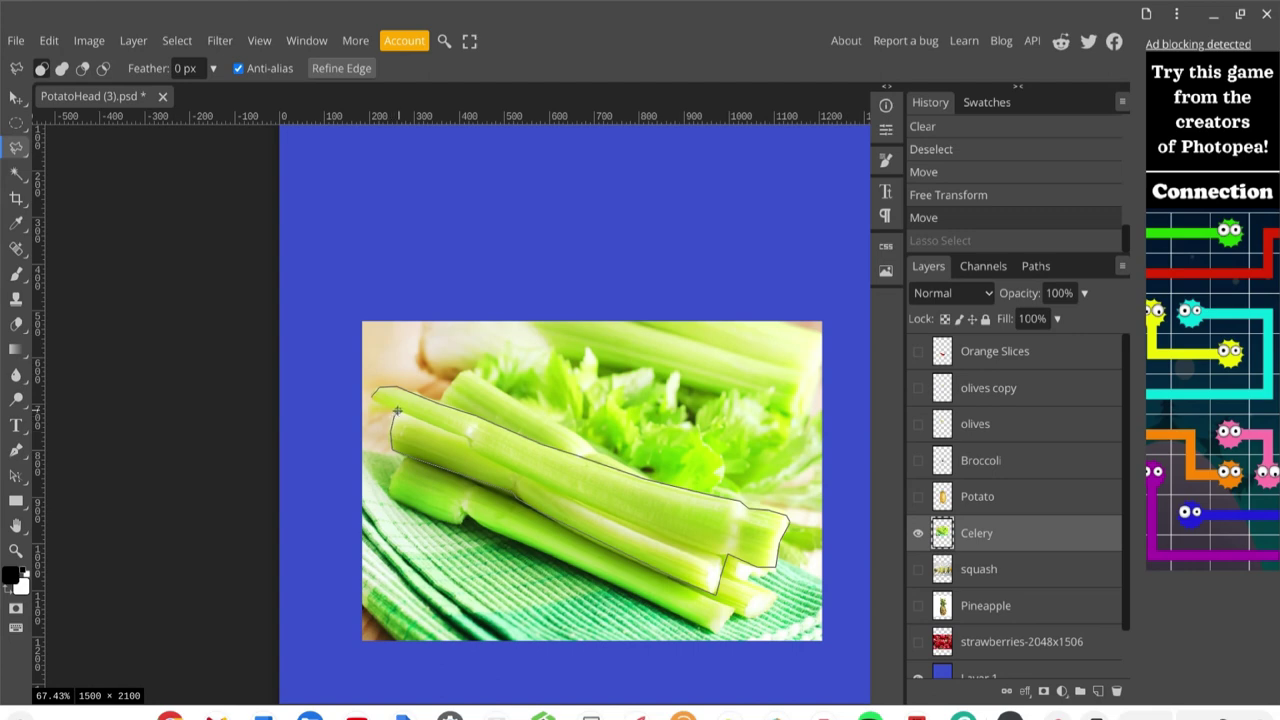
pyautogui.click(371, 399)
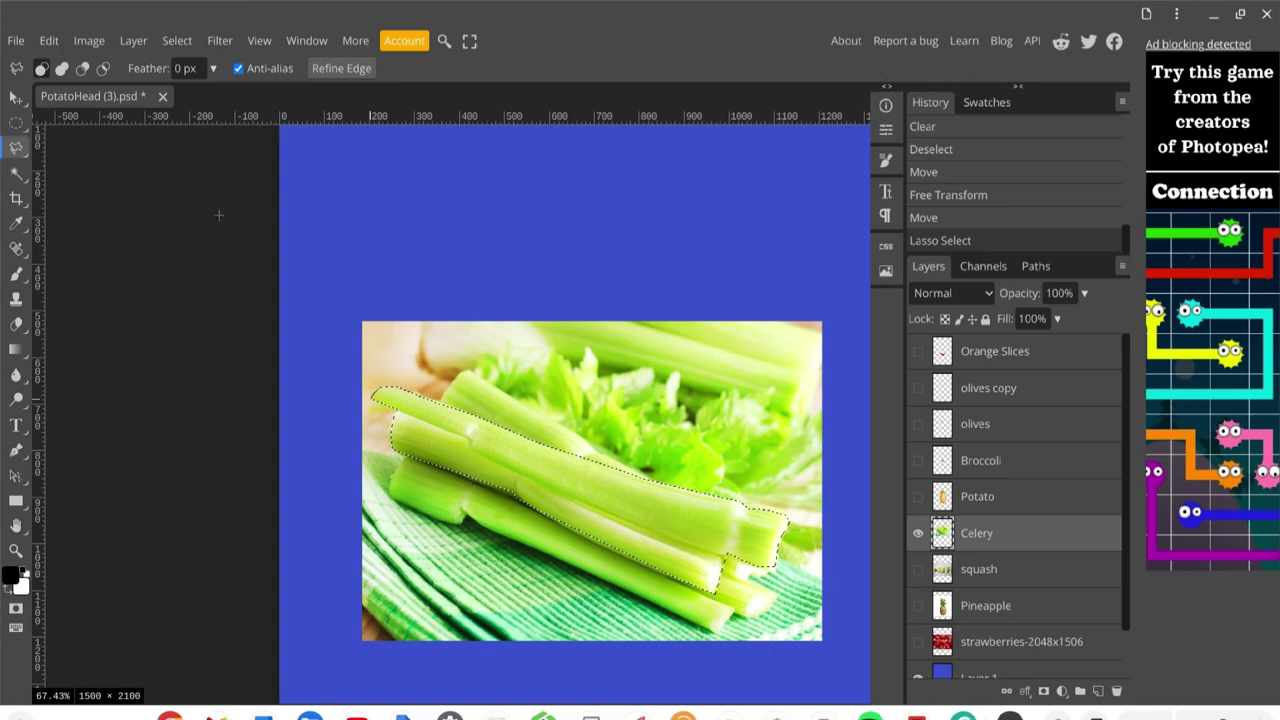
pyautogui.click(176, 42)
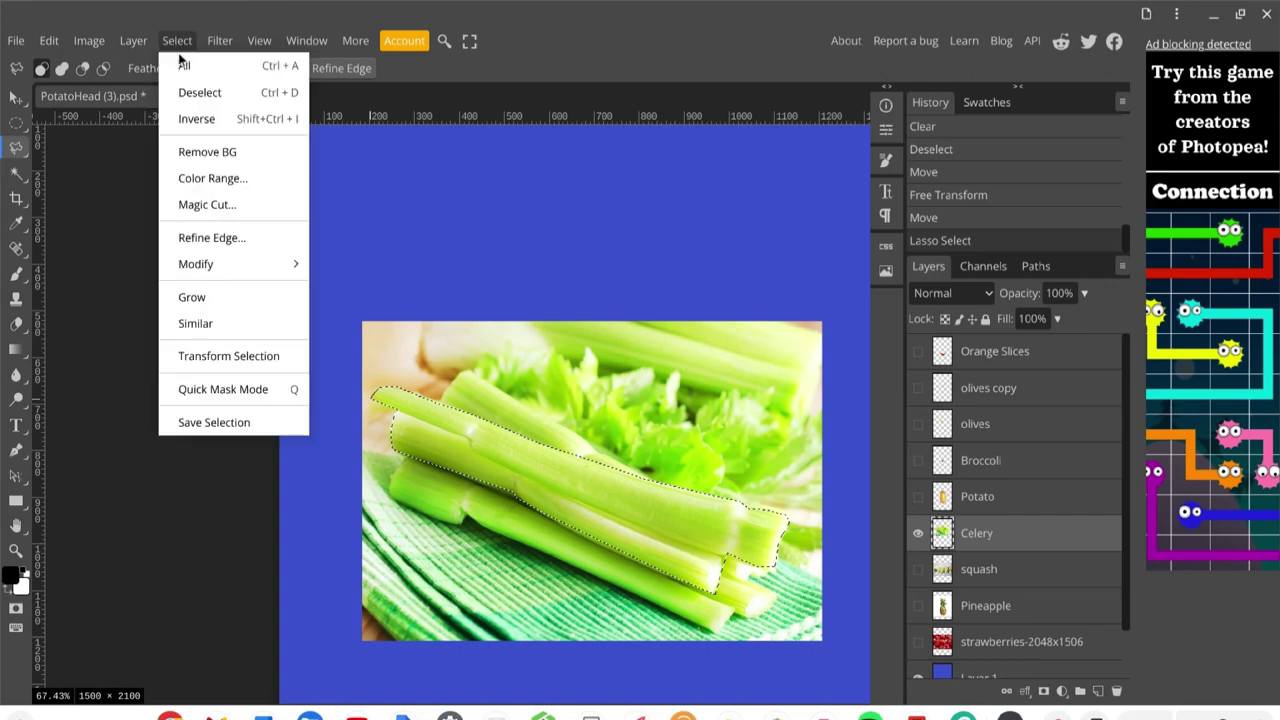
pyautogui.click(200, 119)
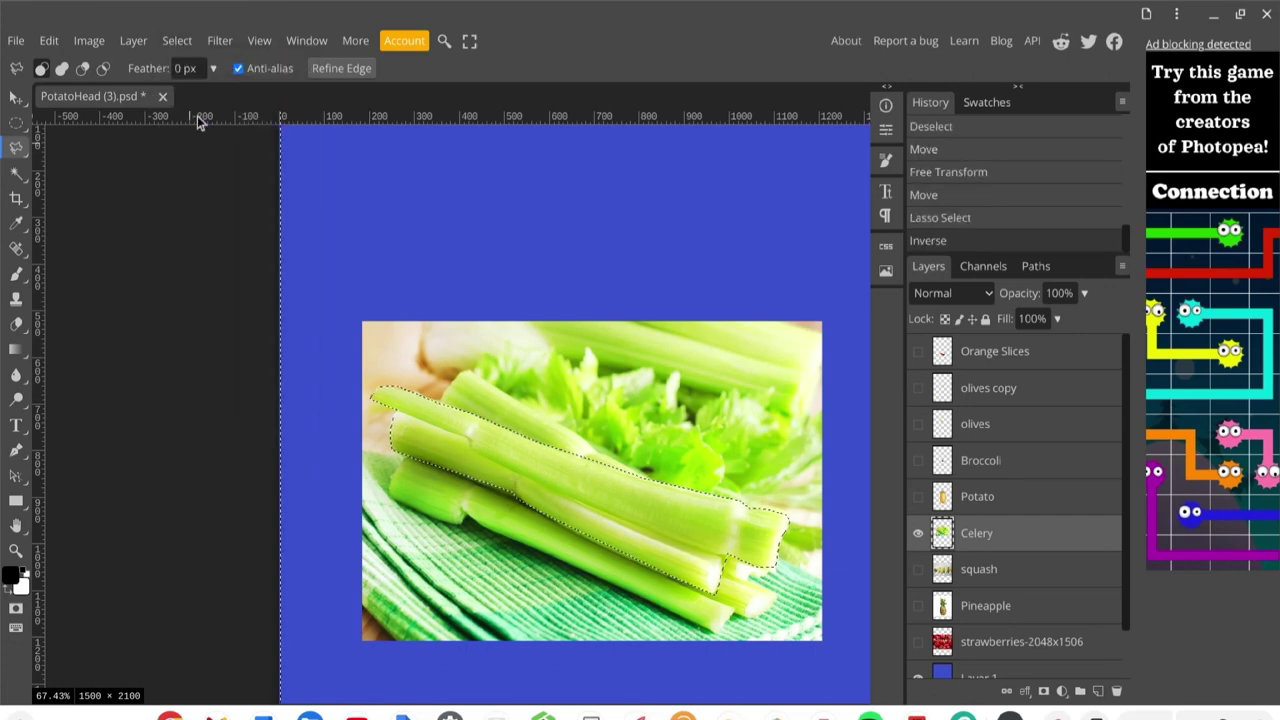
# - Clear the background around the celery stalks and show the Potato, Broccoli, olives, olives copy and Orange Slices layers
pyautogui.press('Delete')
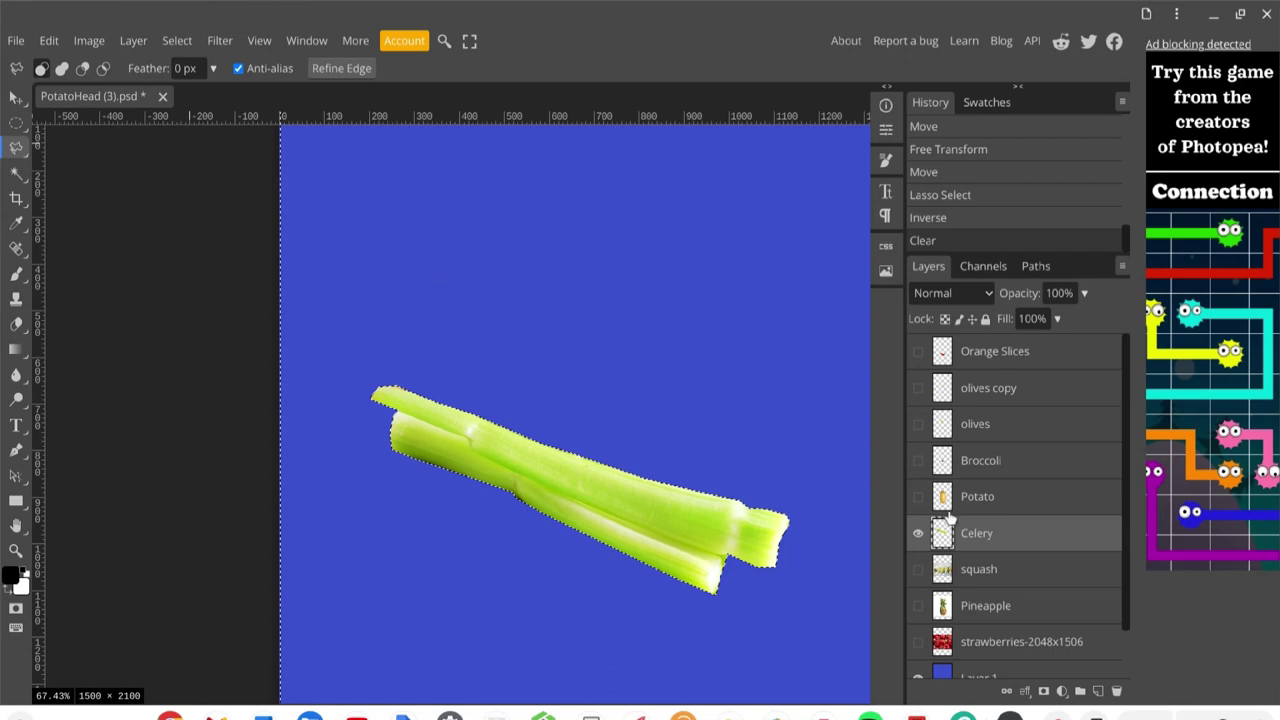
pyautogui.click(919, 497)
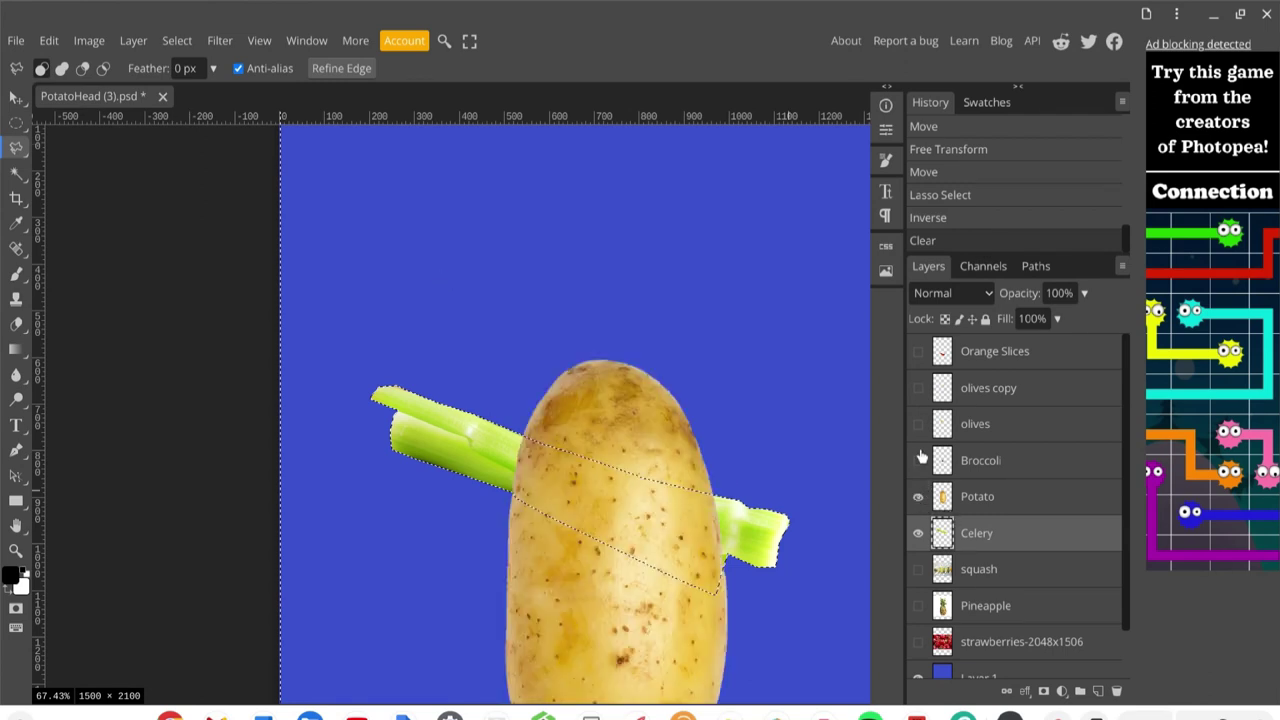
pyautogui.click(918, 460)
pyautogui.click(918, 425)
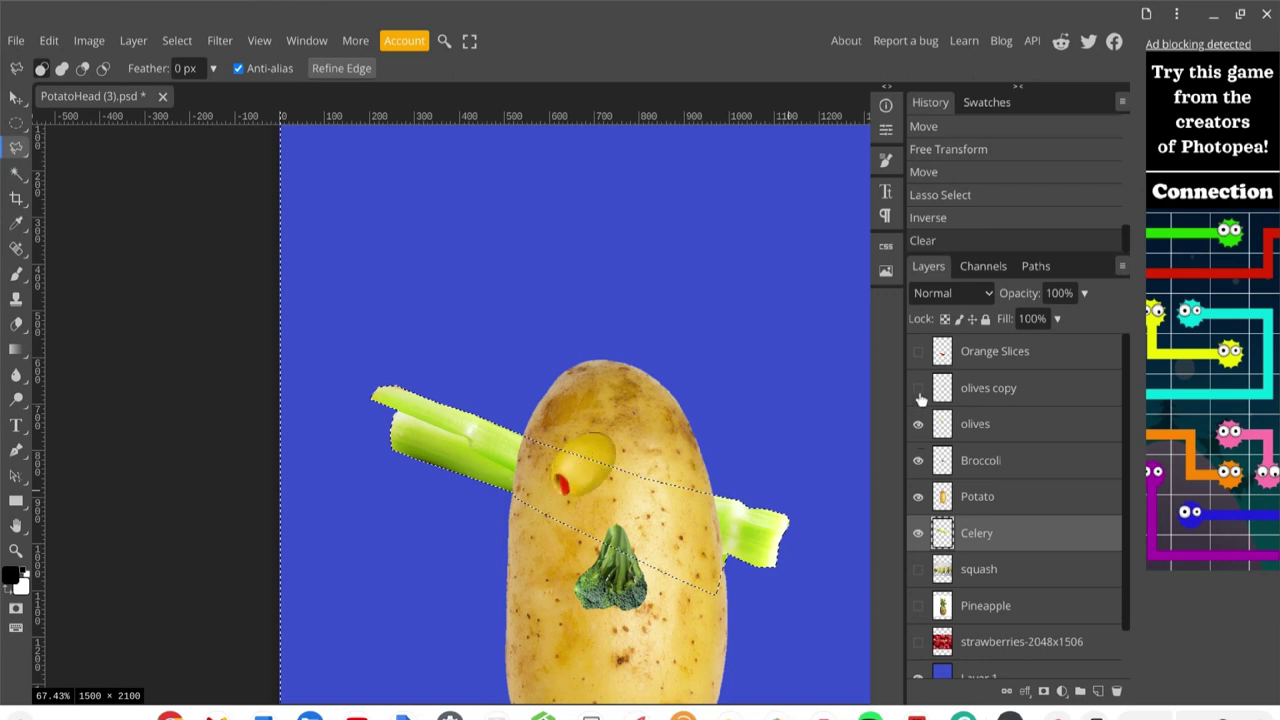
pyautogui.click(918, 389)
pyautogui.click(918, 351)
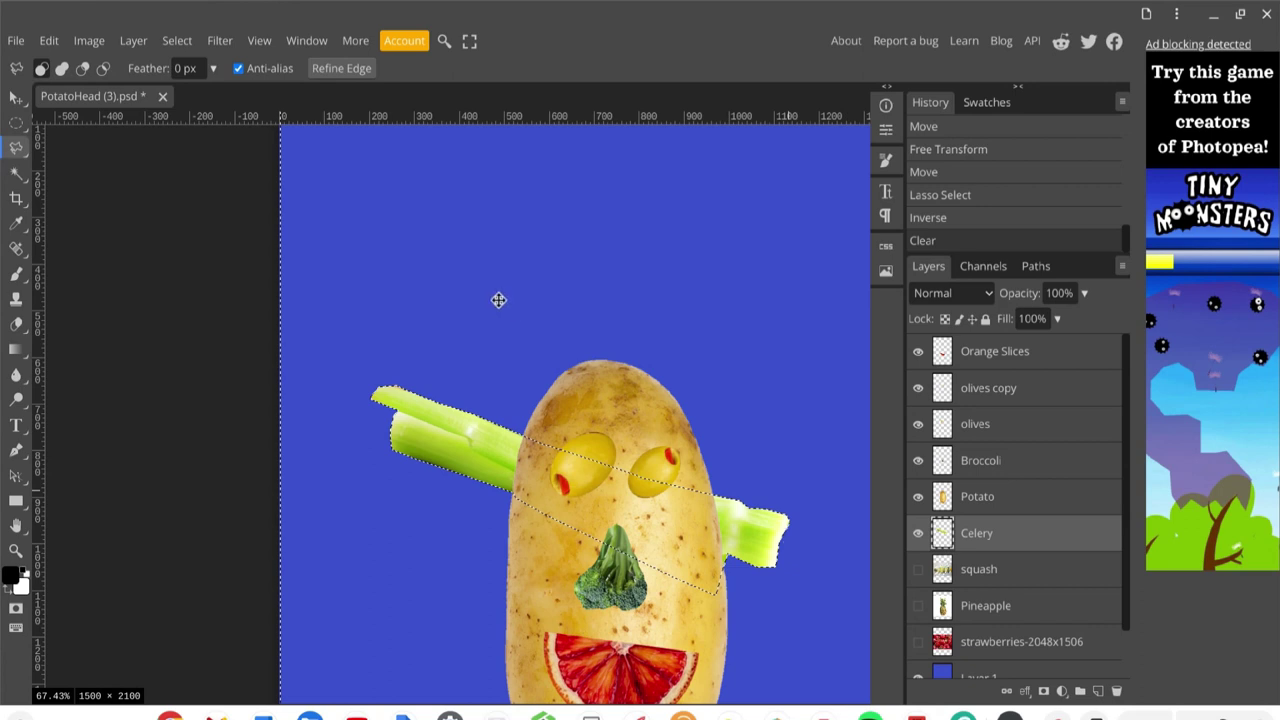
# - Deselect, then place the celery as an arm on the potato's right side, scaled to 77.94% at about X 1036 px, Y 995 px
pyautogui.click(177, 40)
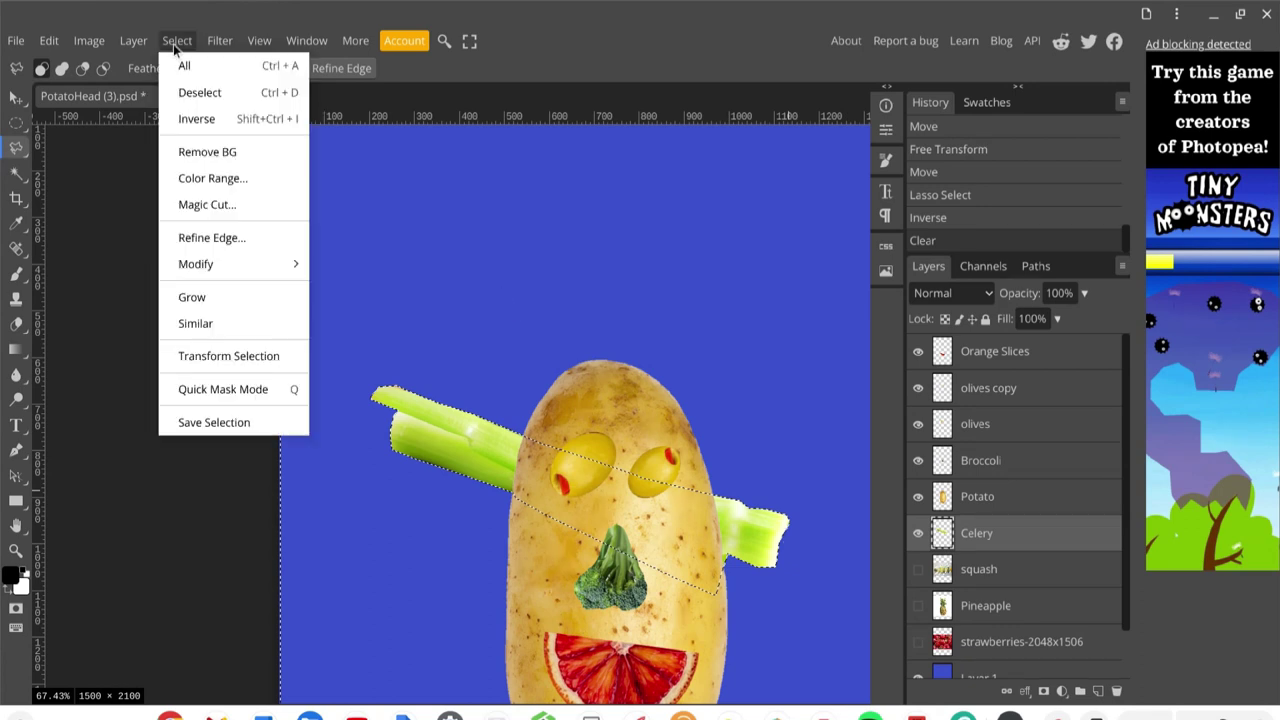
pyautogui.click(180, 90)
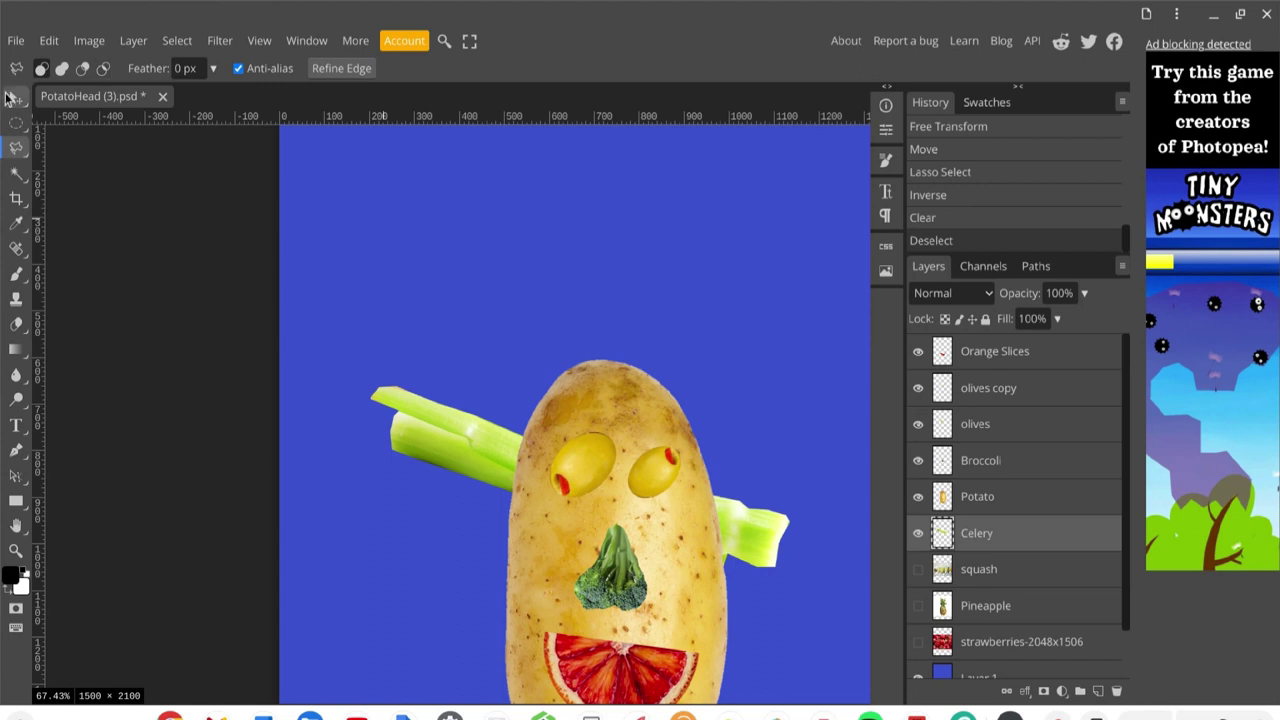
pyautogui.click(16, 97)
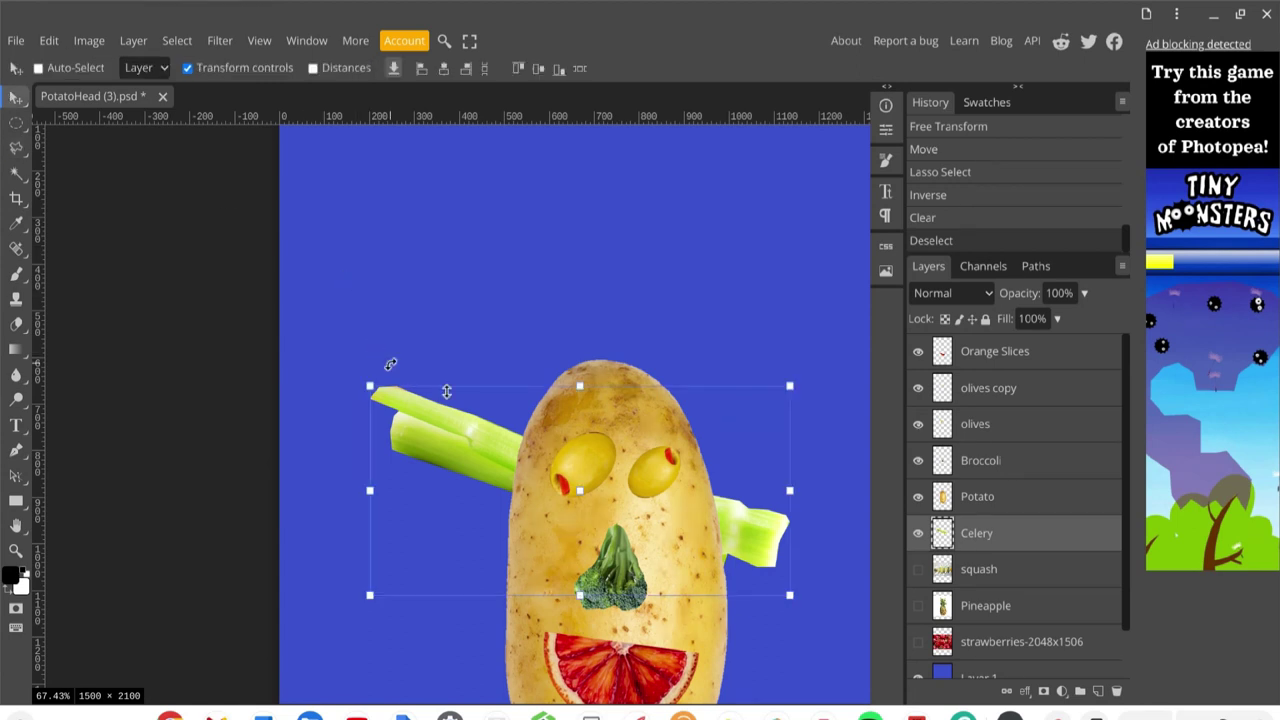
pyautogui.scroll(-3, 630, 429)
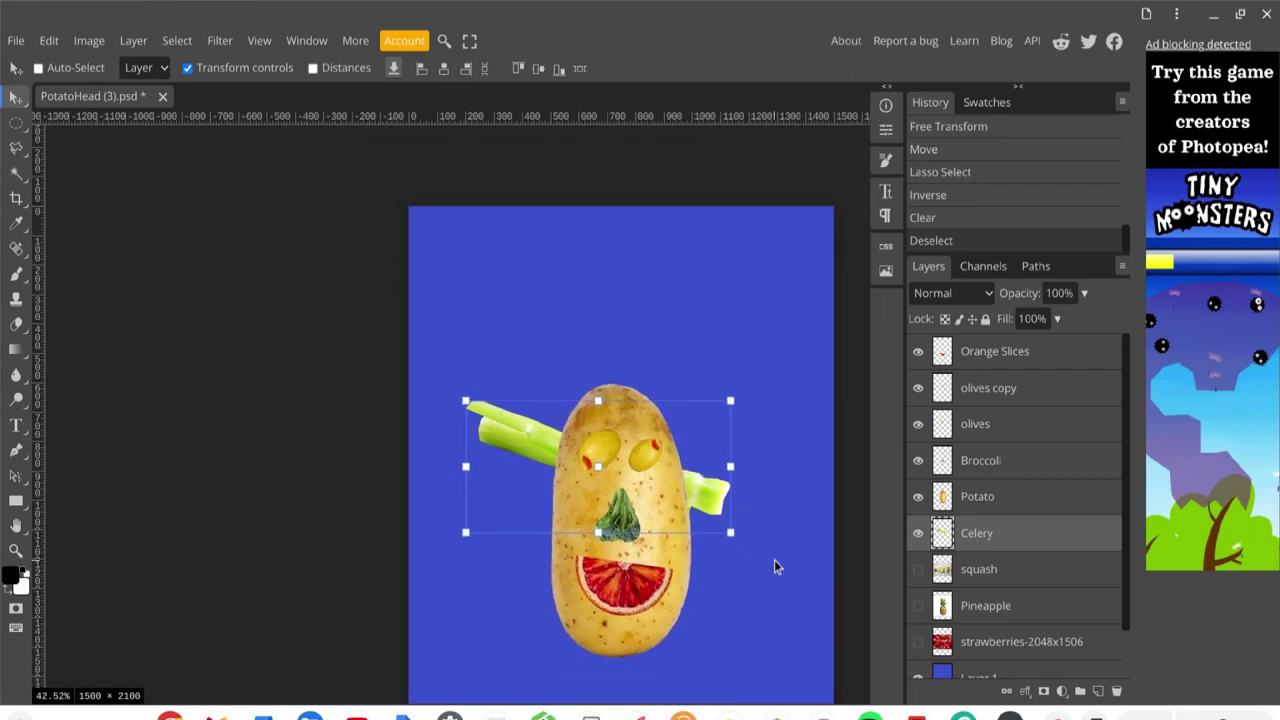
pyautogui.scroll(-1, 774, 566)
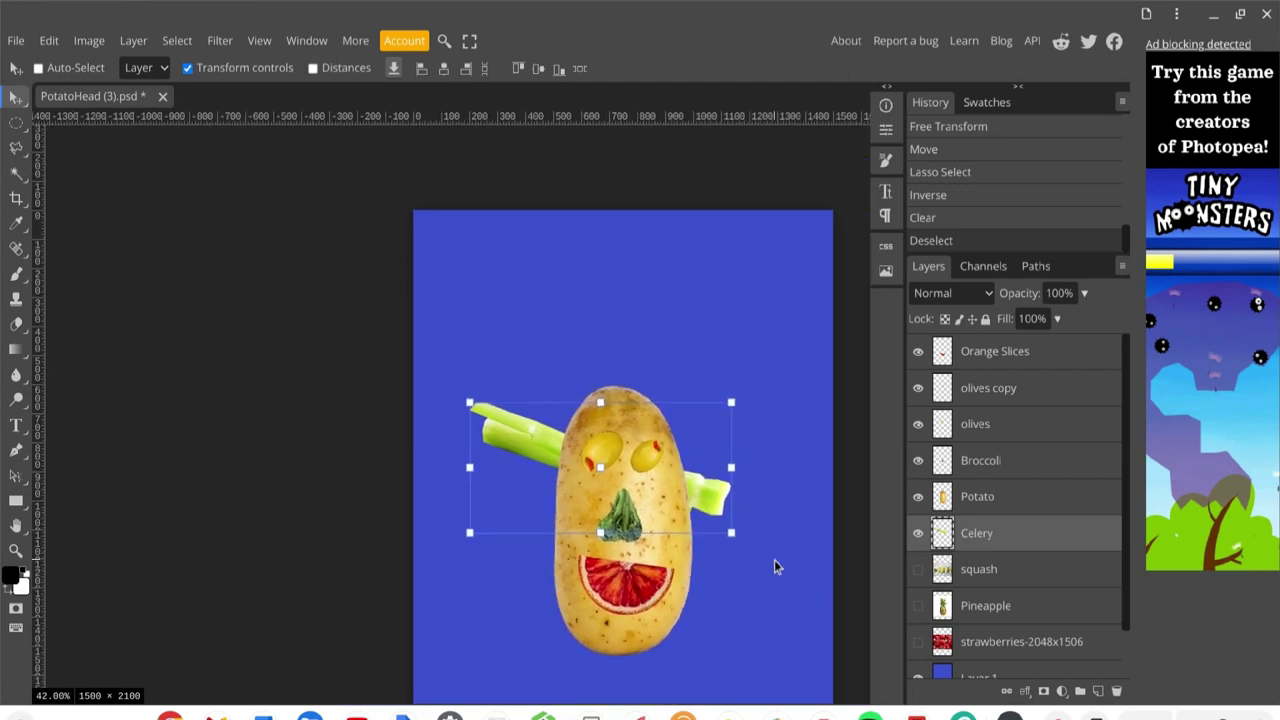
pyautogui.moveTo(774, 563); pyautogui.dragTo(687, 492)
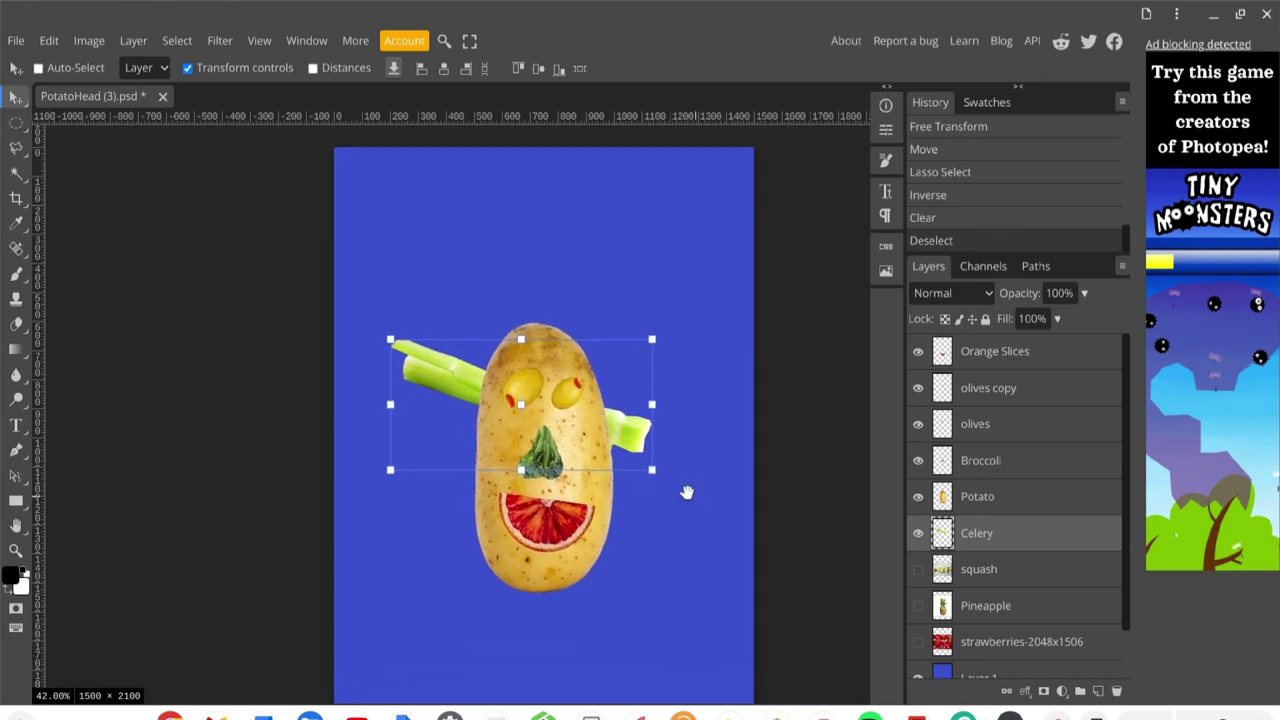
pyautogui.moveTo(614, 432); pyautogui.dragTo(686, 490)
pyautogui.moveTo(634, 443); pyautogui.dragTo(661, 438)
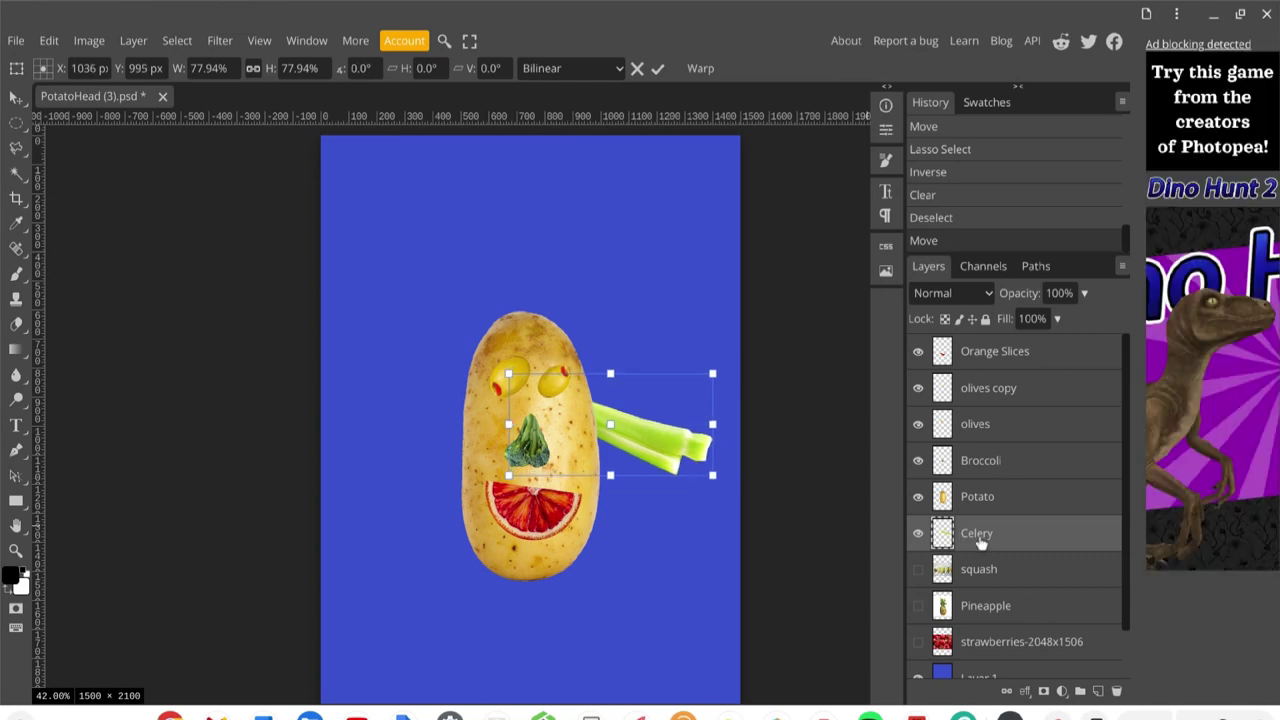
pyautogui.press('Return')
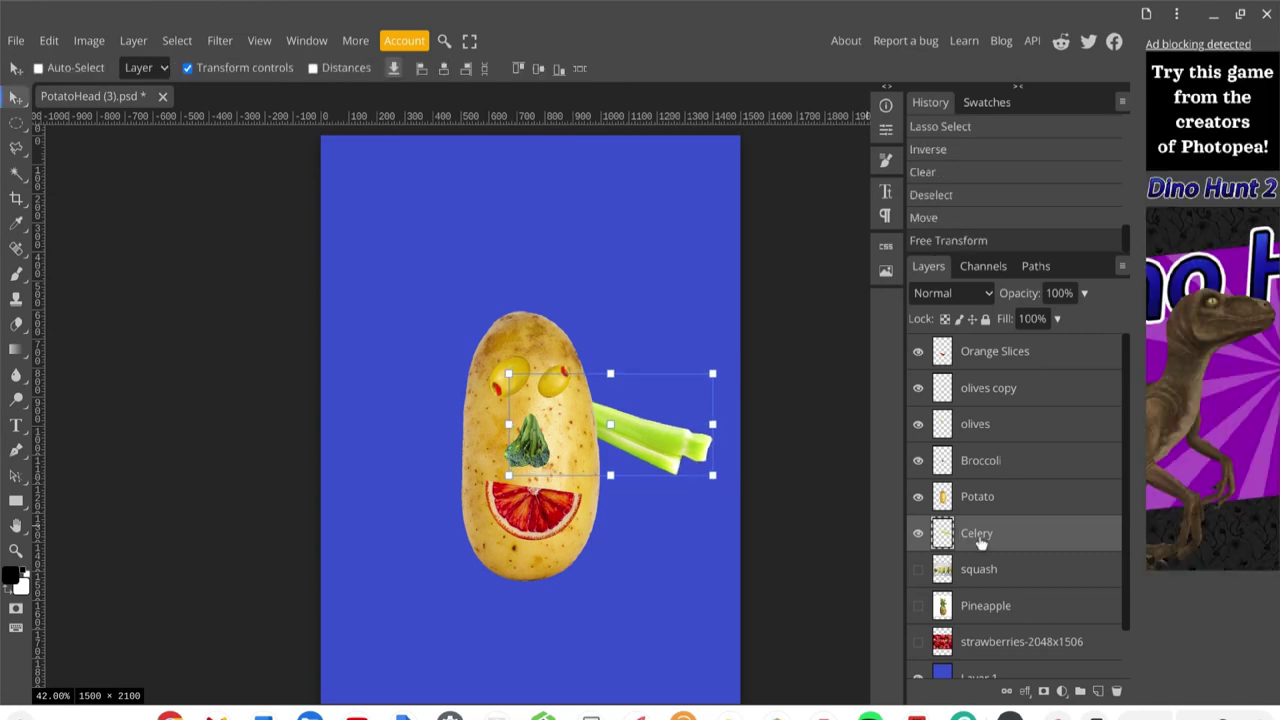
# - Duplicate the Celery layer as the opposite arm, rotated 24° at about X 528 px, Y 947 px, and lower the original arm slightly
pyautogui.rightClick(981, 540)
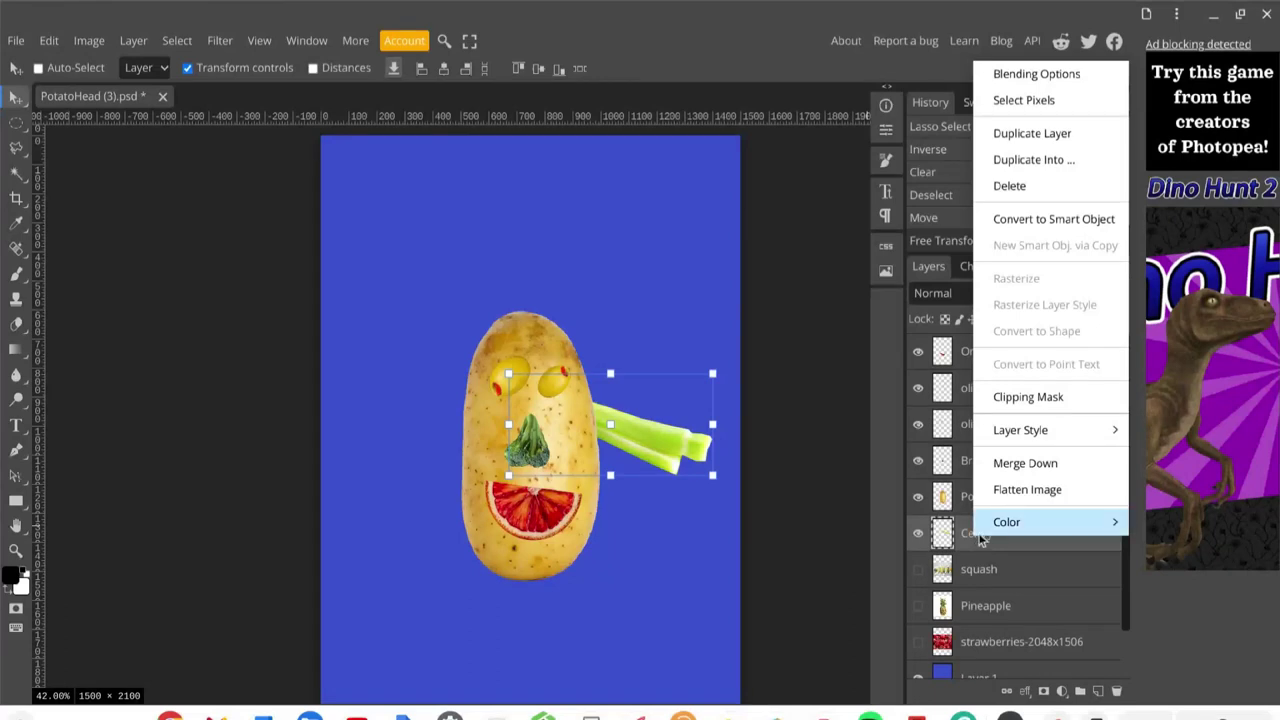
pyautogui.click(1016, 134)
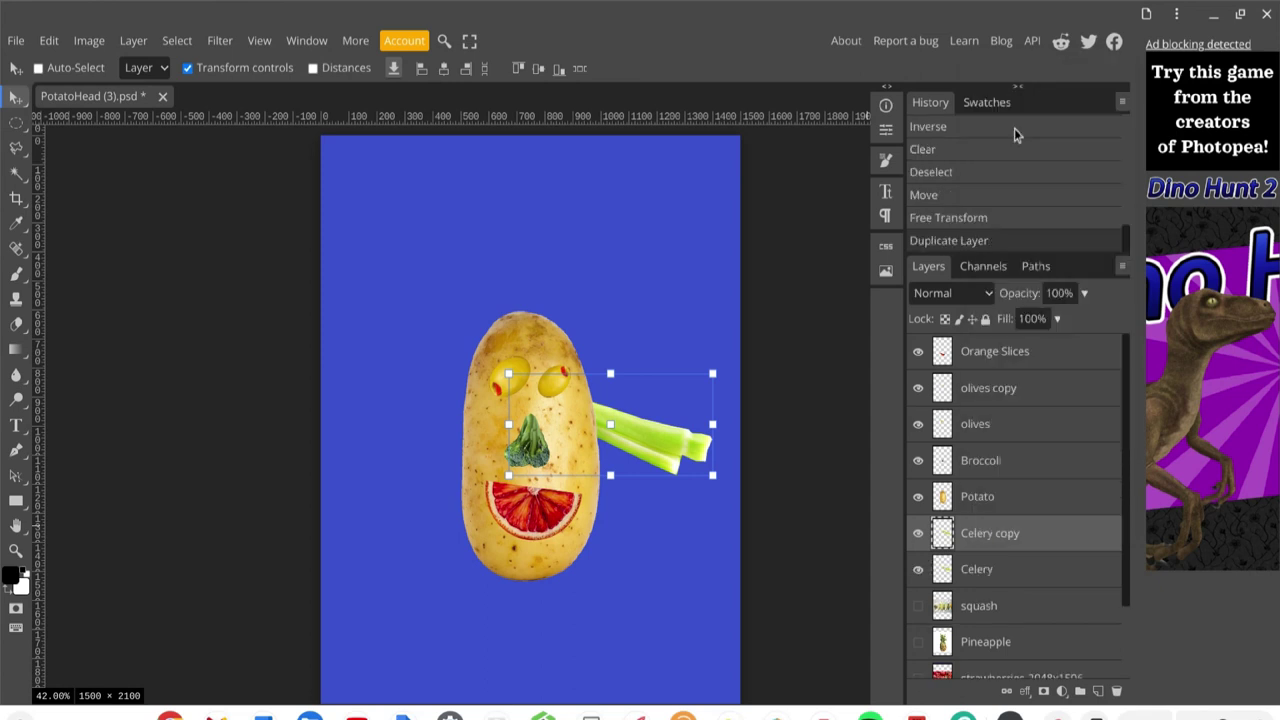
pyautogui.moveTo(657, 400); pyautogui.dragTo(506, 383)
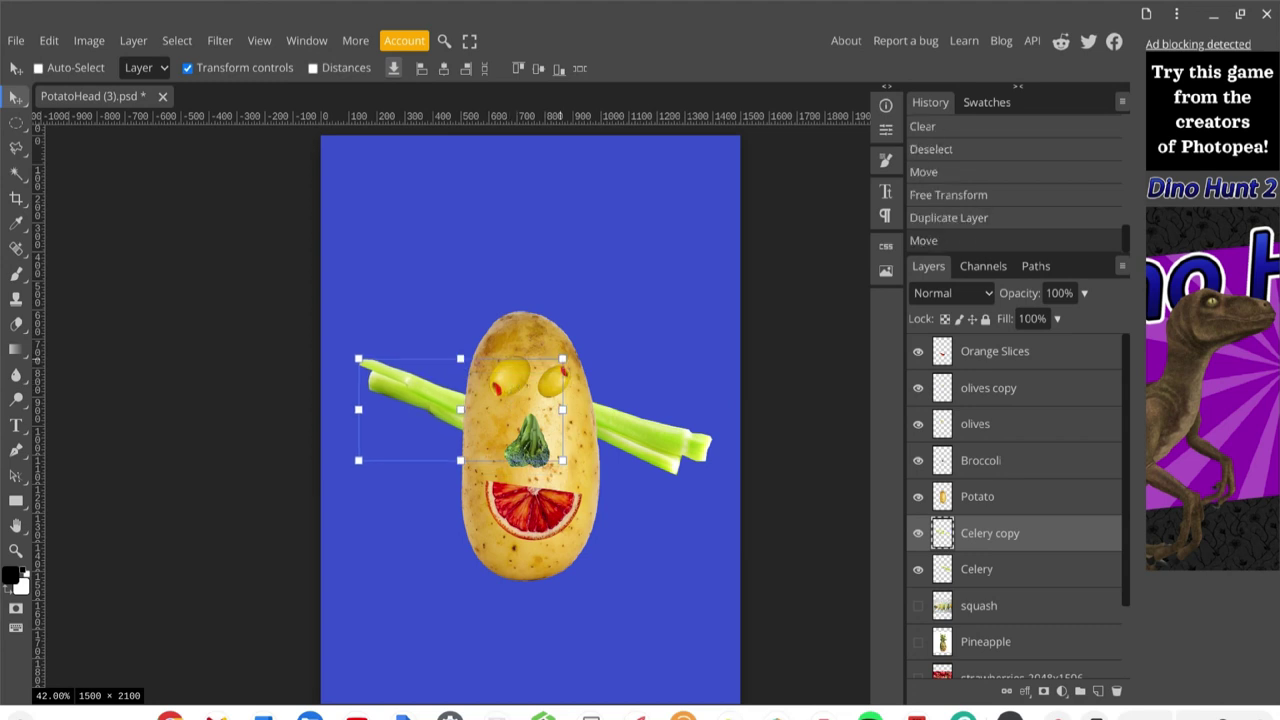
pyautogui.moveTo(577, 352); pyautogui.dragTo(552, 422)
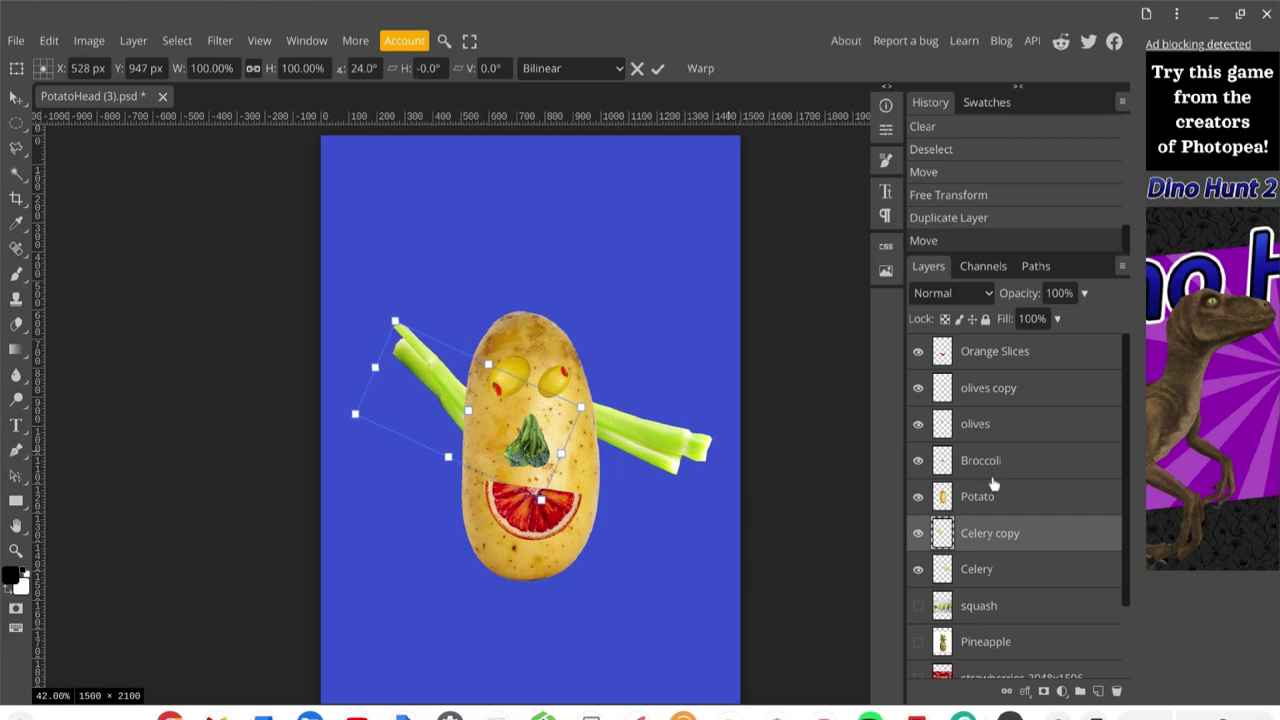
pyautogui.click(990, 578)
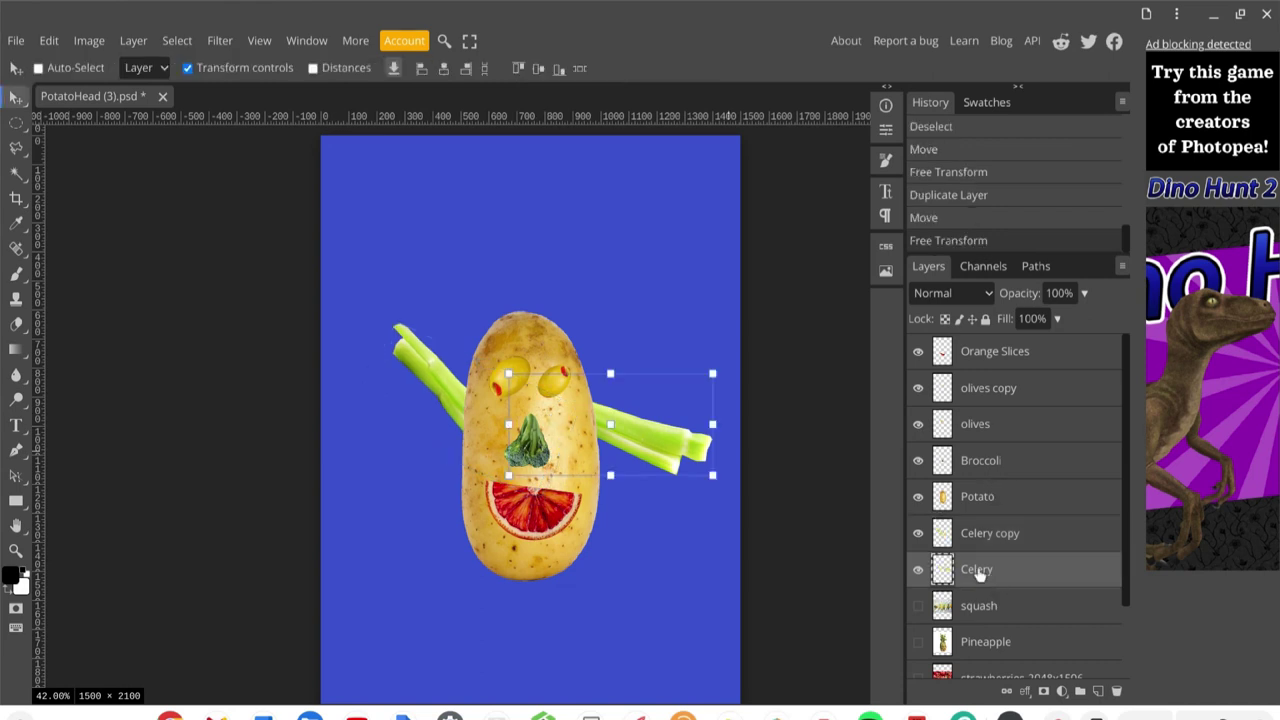
pyautogui.moveTo(634, 434); pyautogui.dragTo(630, 443)
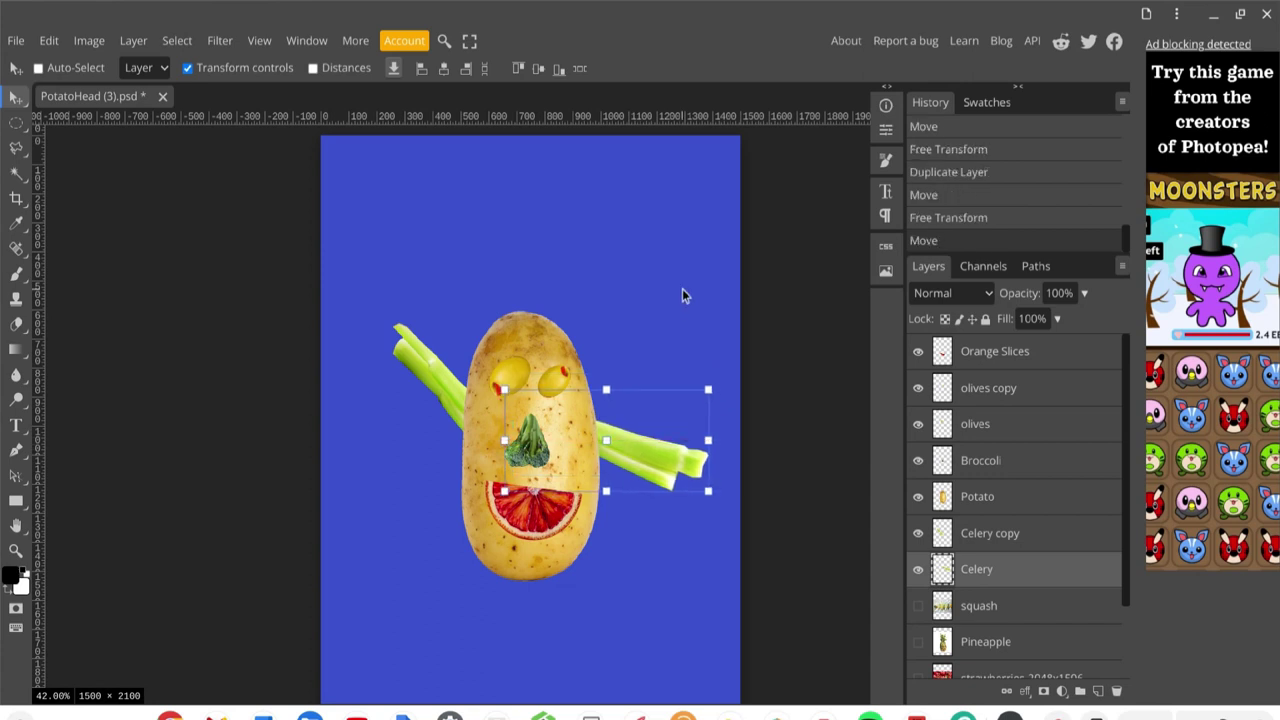
# - Select and show the squash layer, and hide the Celery, Celery copy, Potato, Broccoli, olives, olives copy and Orange Slices layers
pyautogui.click(1000, 606)
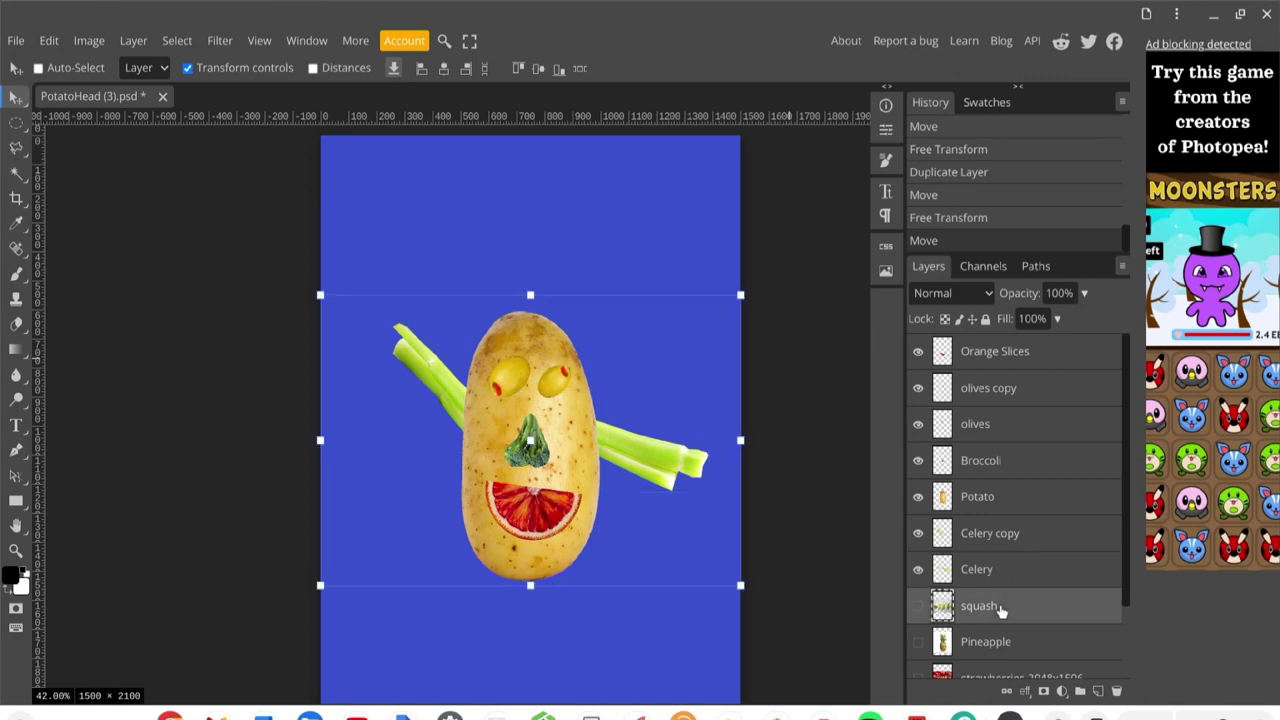
pyautogui.click(918, 607)
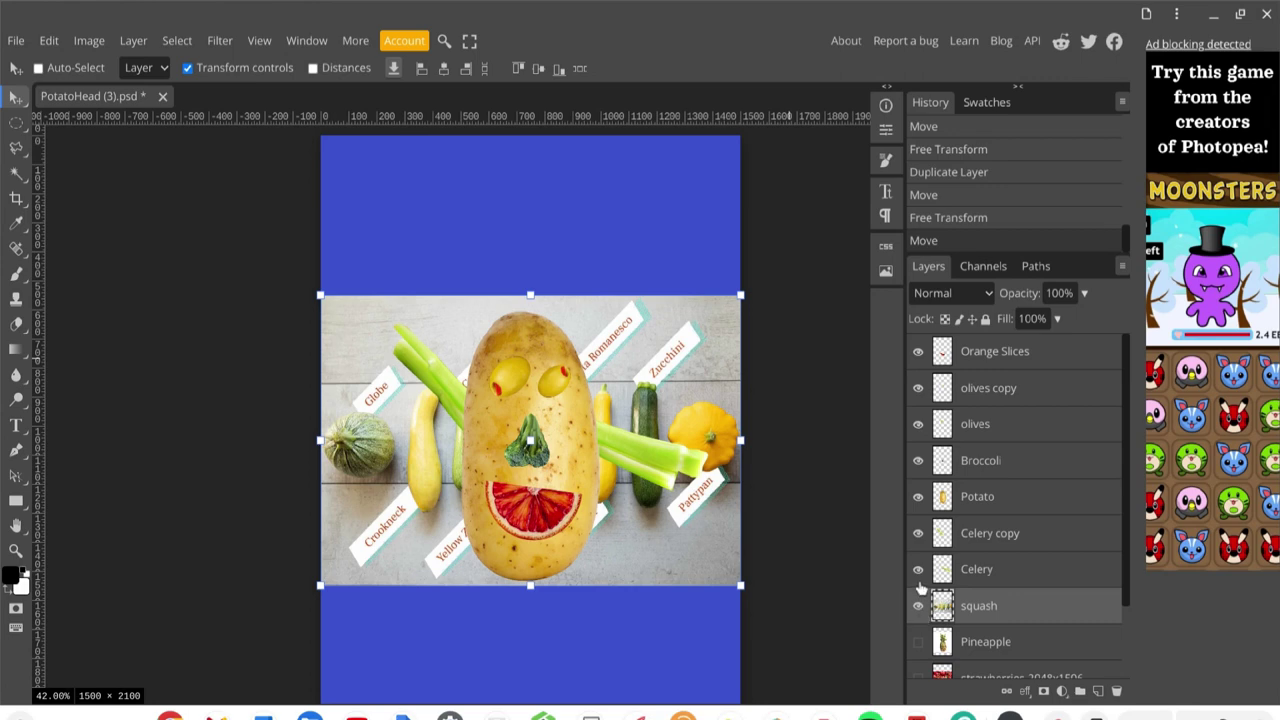
pyautogui.click(918, 569)
pyautogui.click(918, 533)
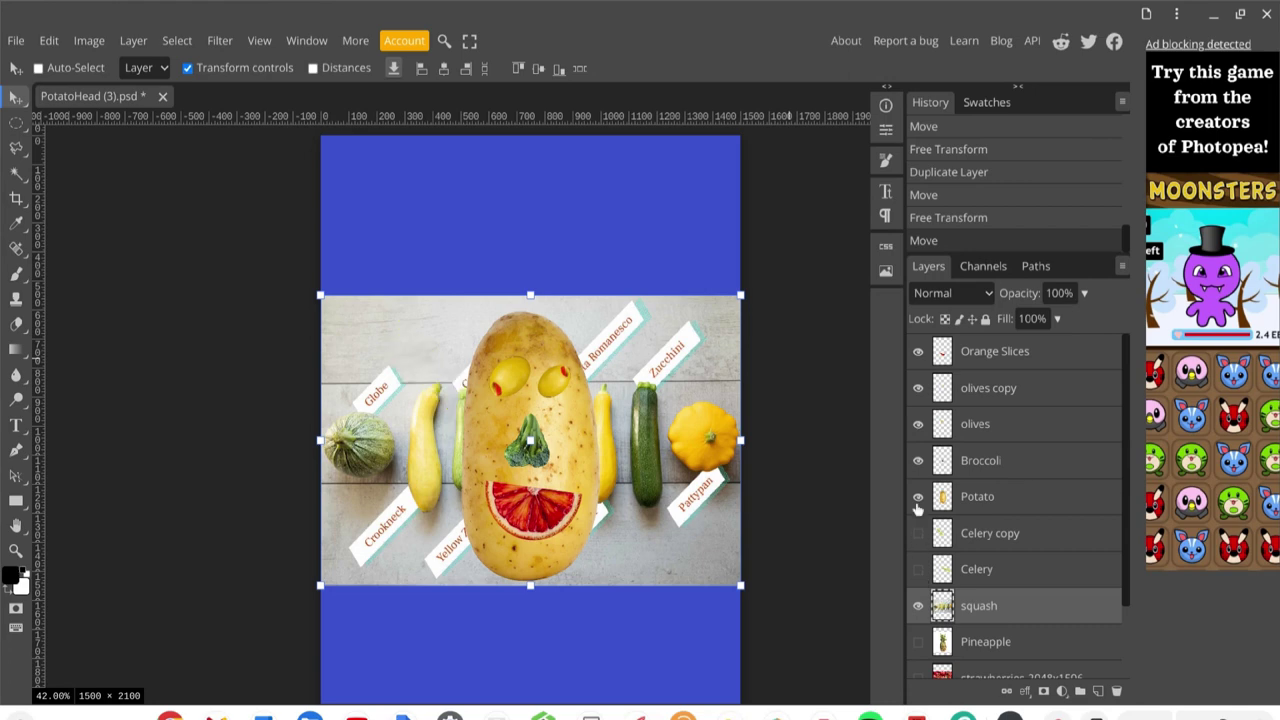
pyautogui.click(918, 496)
pyautogui.click(918, 460)
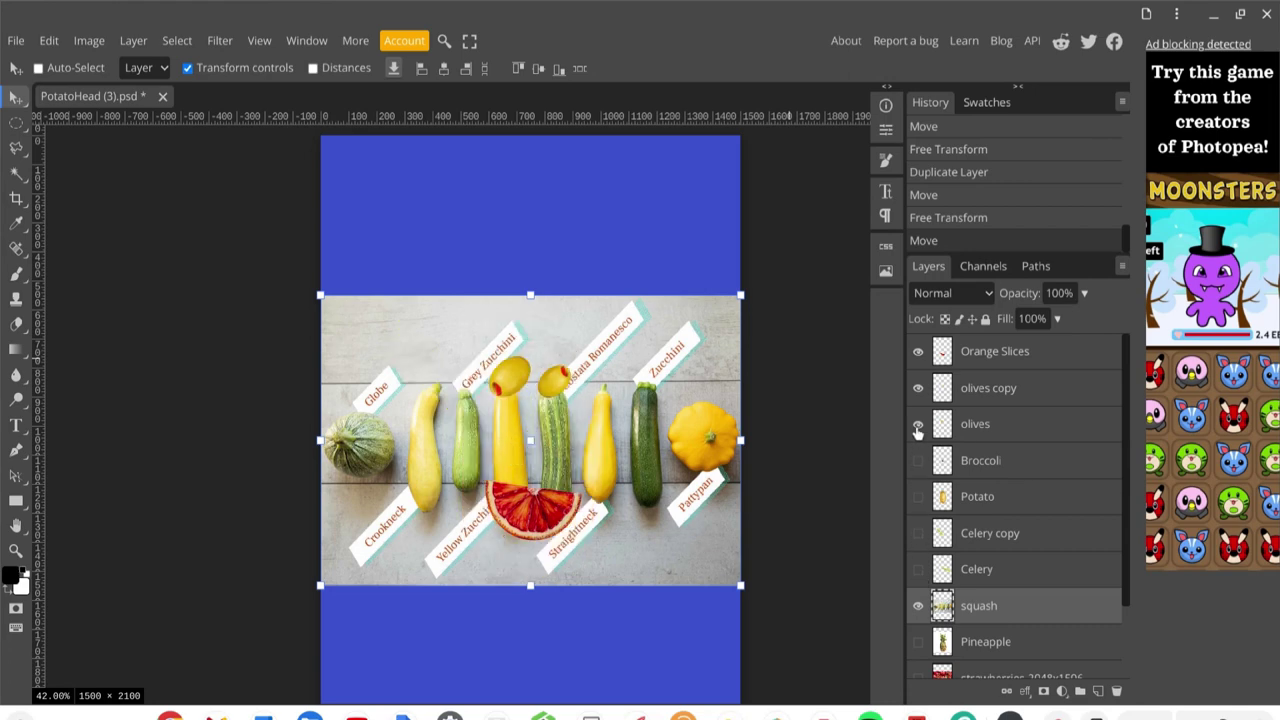
pyautogui.click(918, 424)
pyautogui.click(918, 388)
pyautogui.click(918, 353)
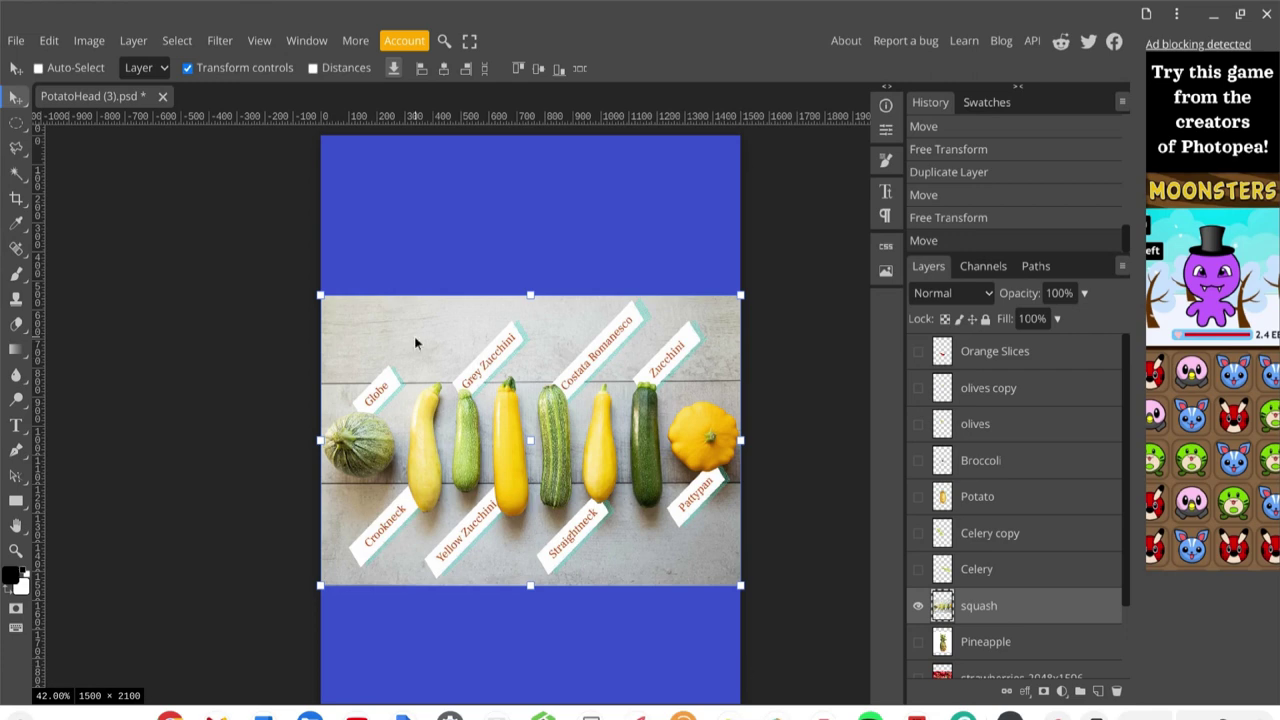
# - Activate the Quick Selection tool for cutting a squash out of the photo
pyautogui.scroll(5, 493, 415)
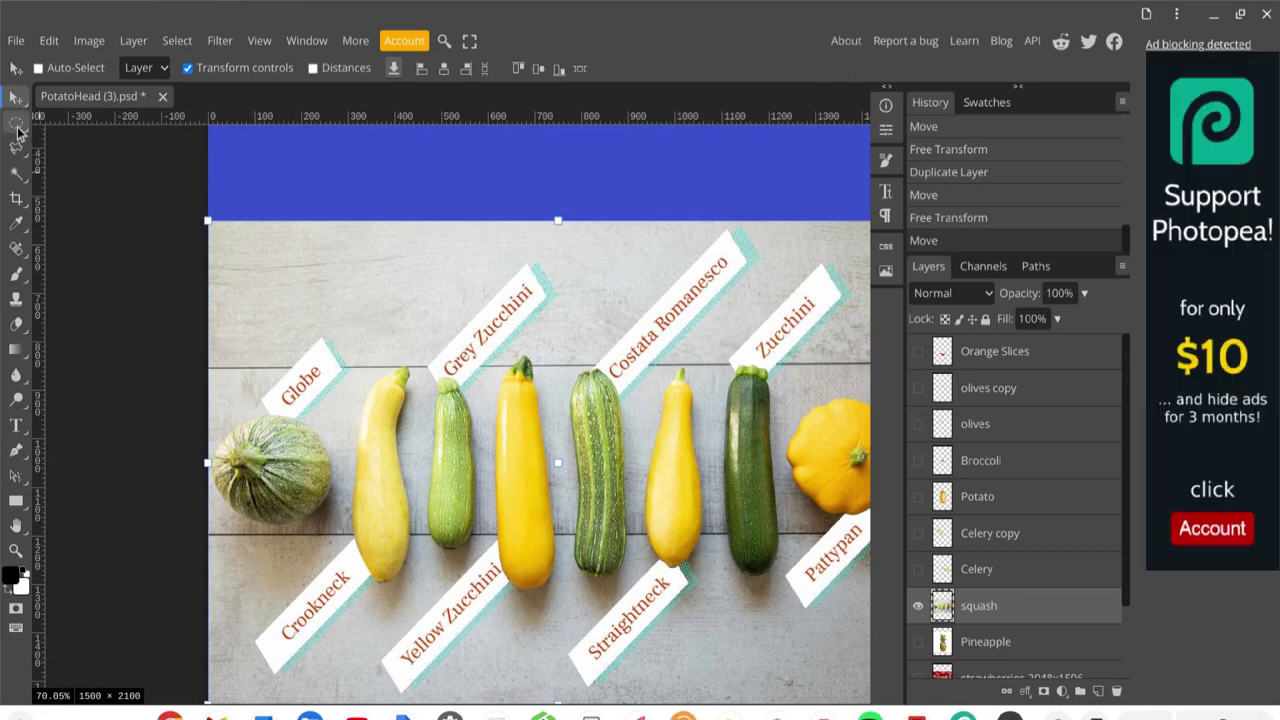
pyautogui.click(18, 158)
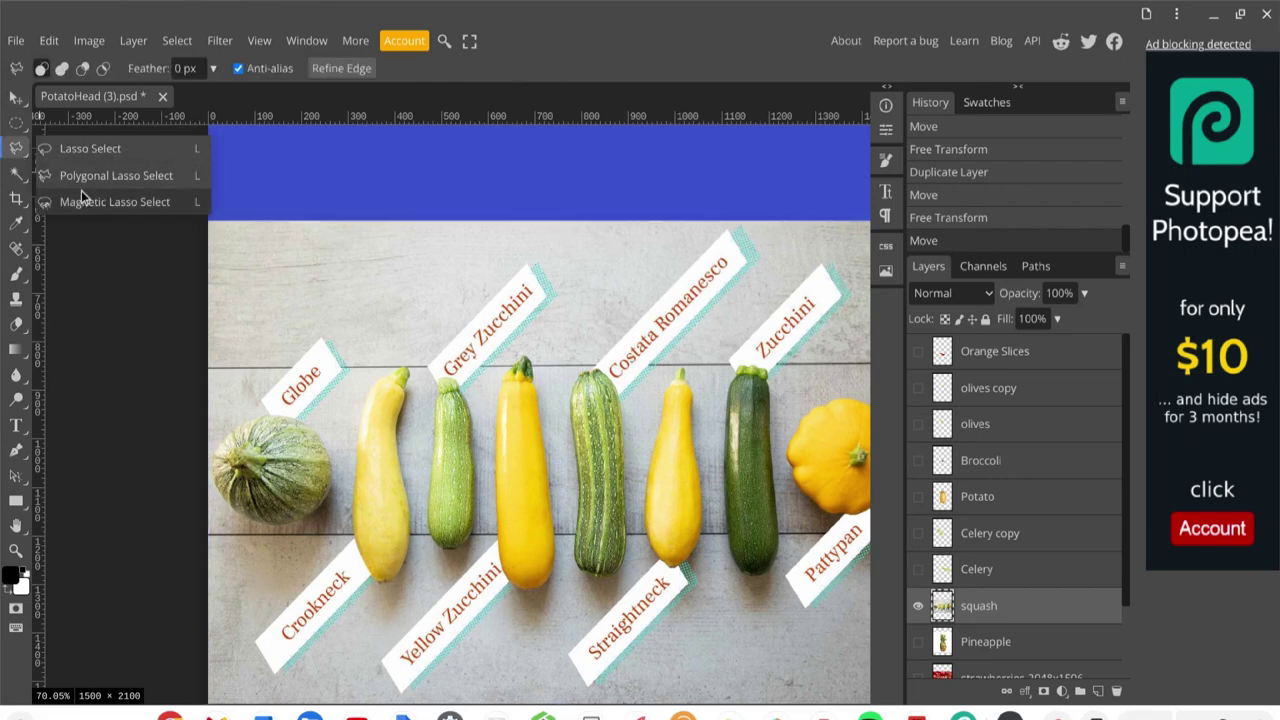
pyautogui.click(18, 179)
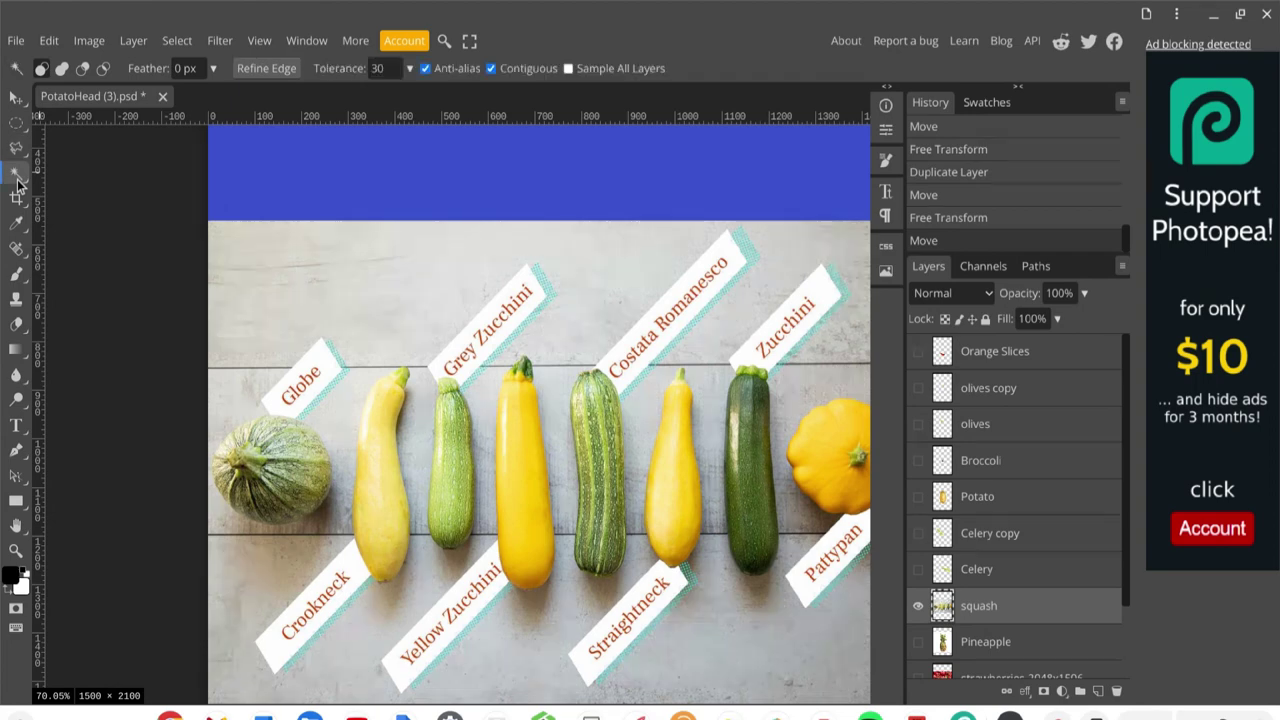
pyautogui.click(18, 180)
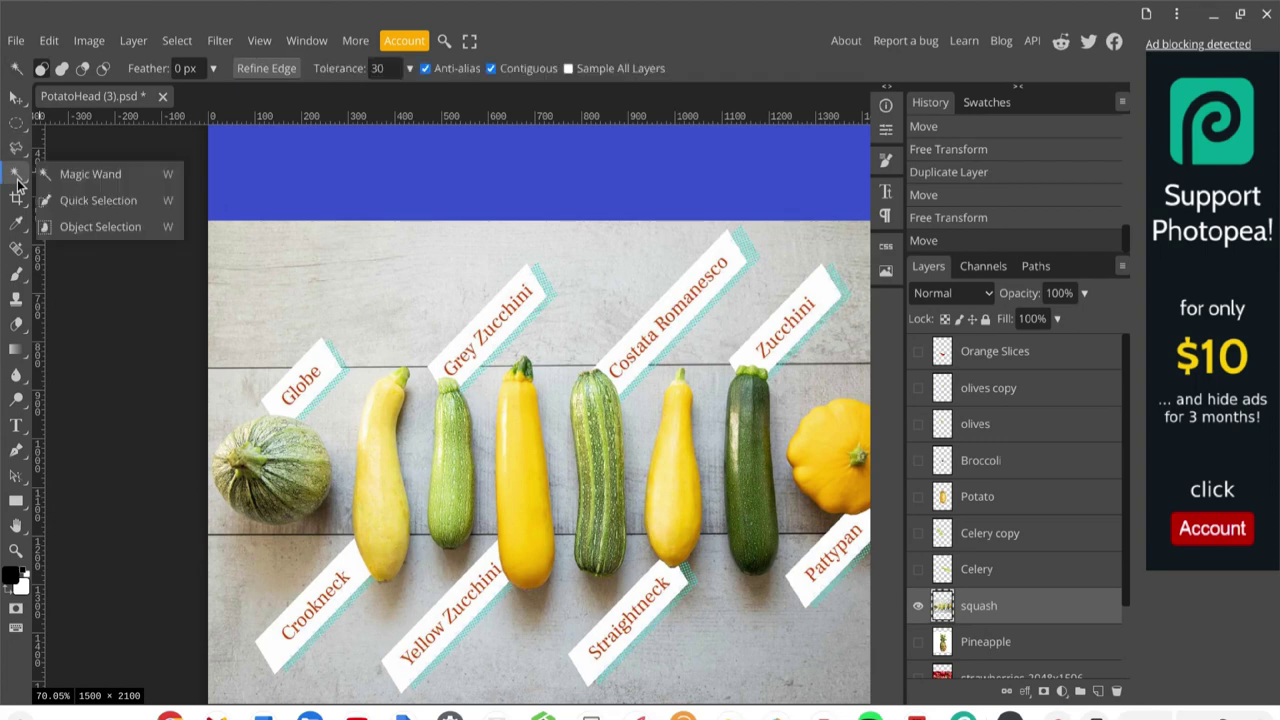
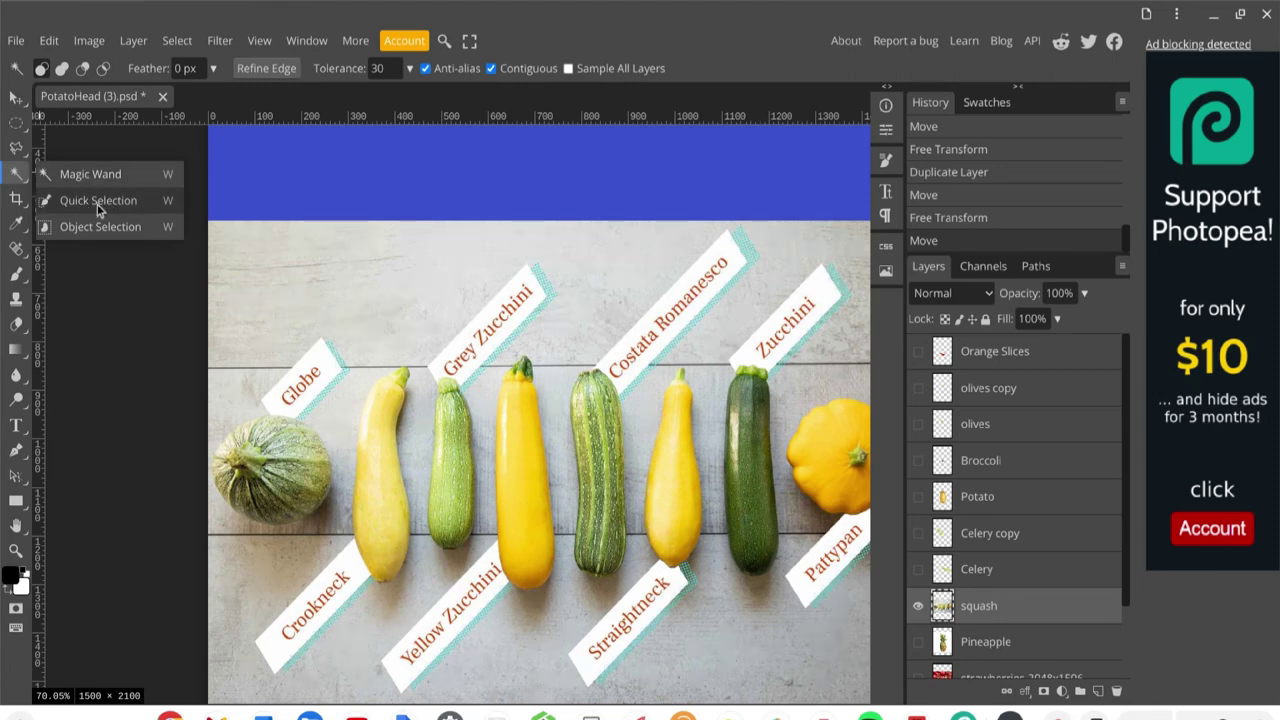
pyautogui.click(96, 204)
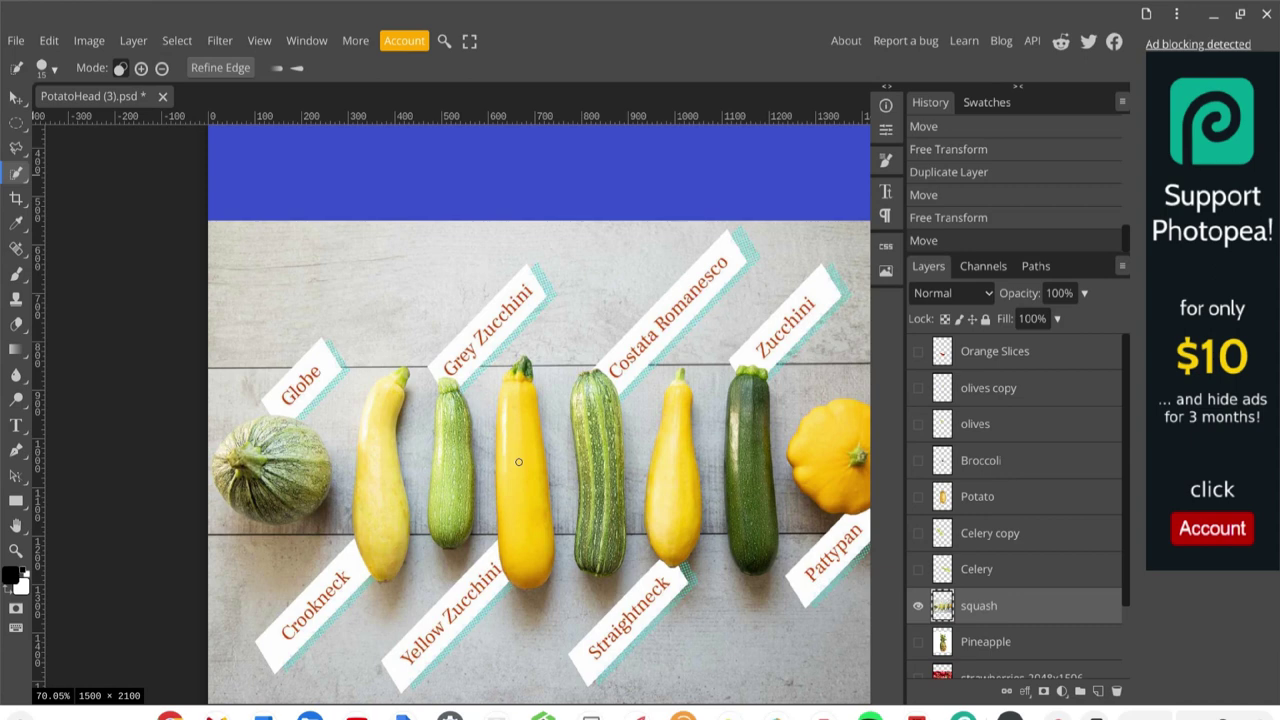
# - Try to select the Yellow Zucchini up to its stem with Quick Selection, and undo the selection
pyautogui.click(518, 461)
pyautogui.moveTo(518, 461); pyautogui.dragTo(520, 368)
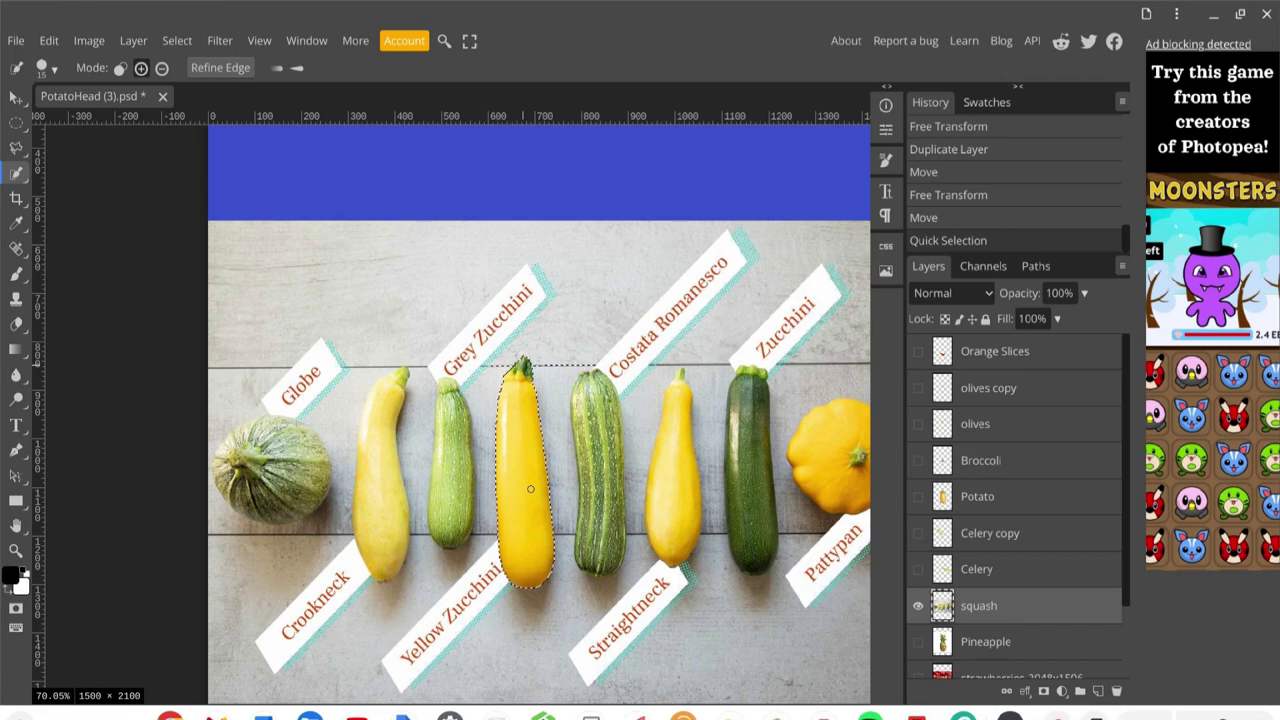
pyautogui.scroll(5, 530, 488)
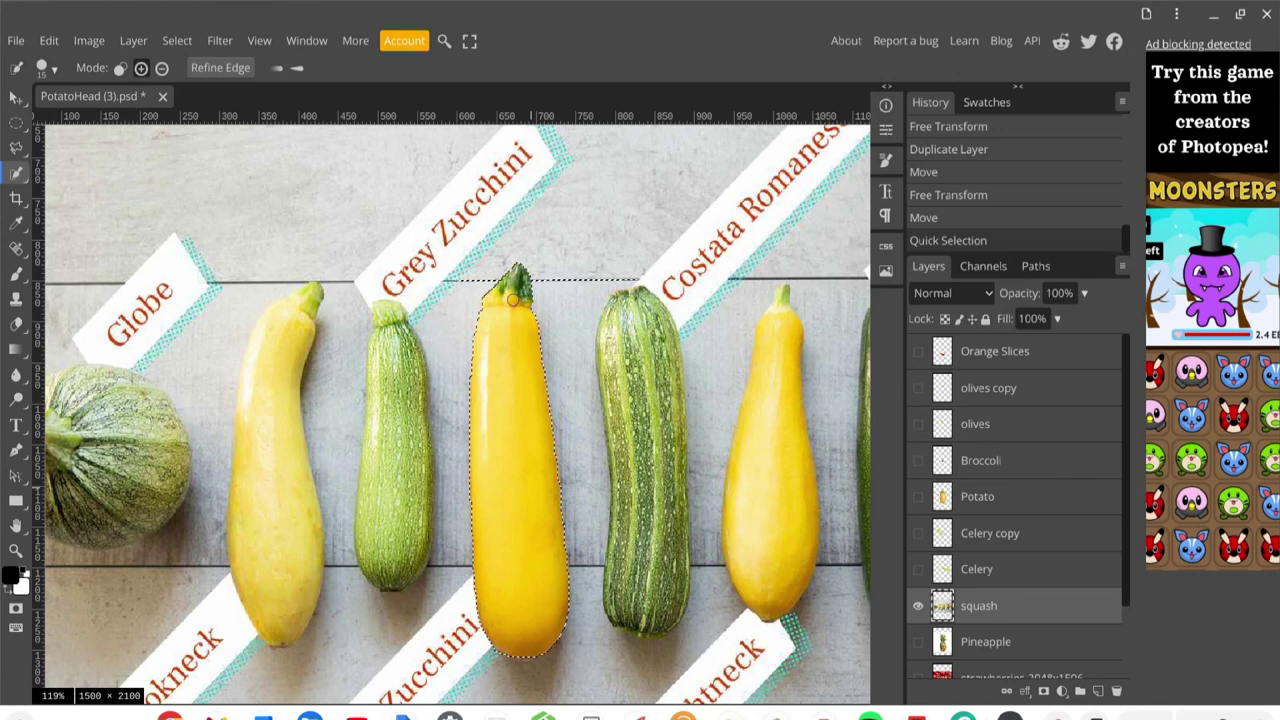
pyautogui.hotkey('ctrl', 'z')
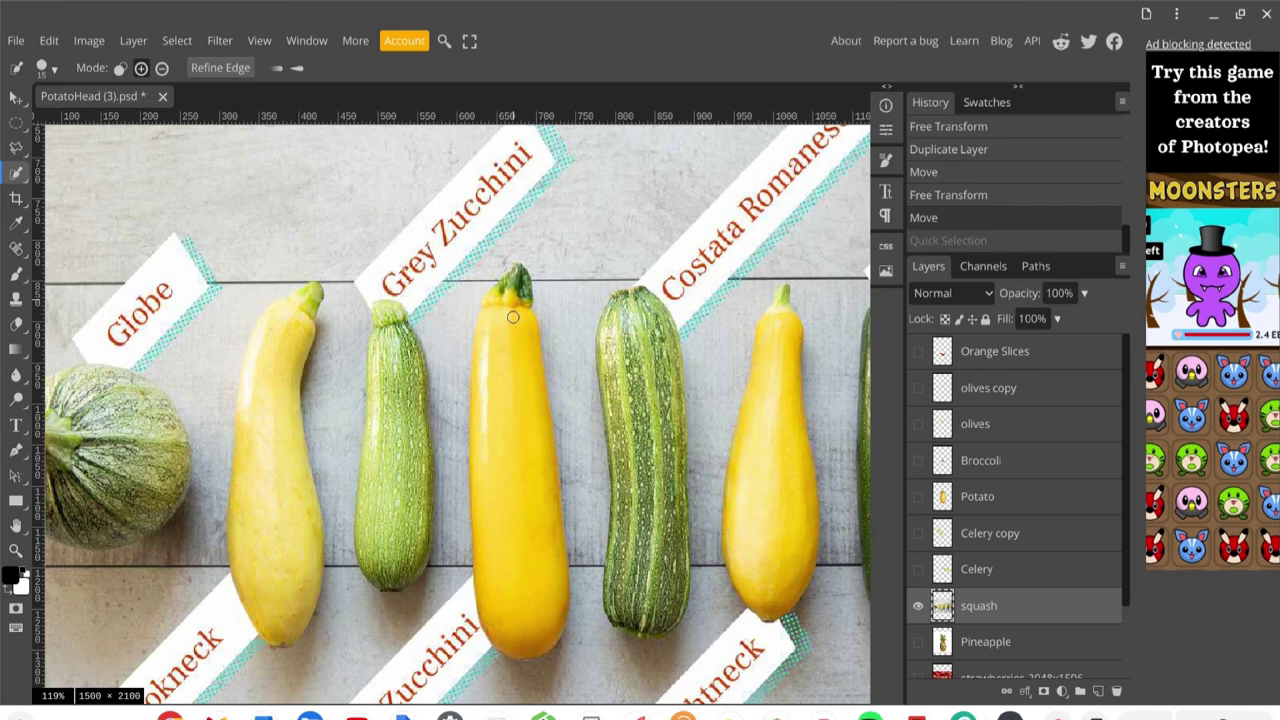
# - Quick-select the Yellow Zucchini starting from its green stem, and activate the freehand Lasso Select tool
pyautogui.click(510, 272)
pyautogui.moveTo(512, 285); pyautogui.dragTo(501, 337)
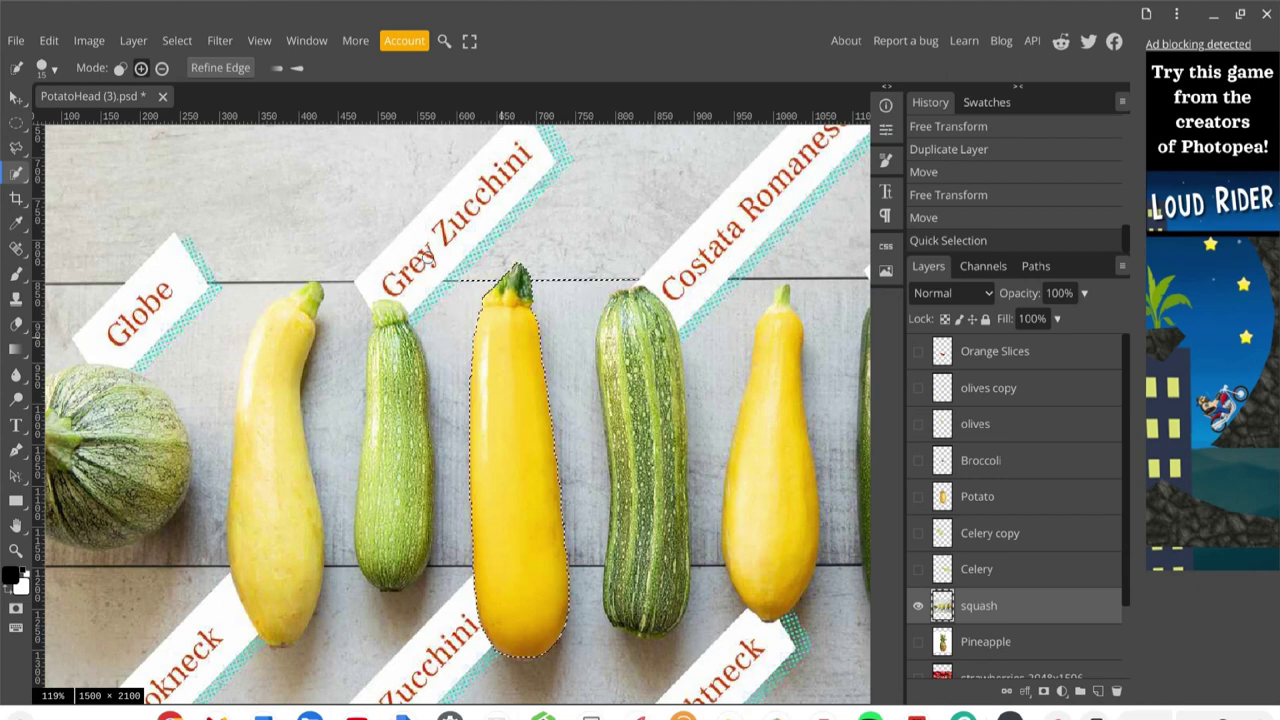
pyautogui.click(16, 148)
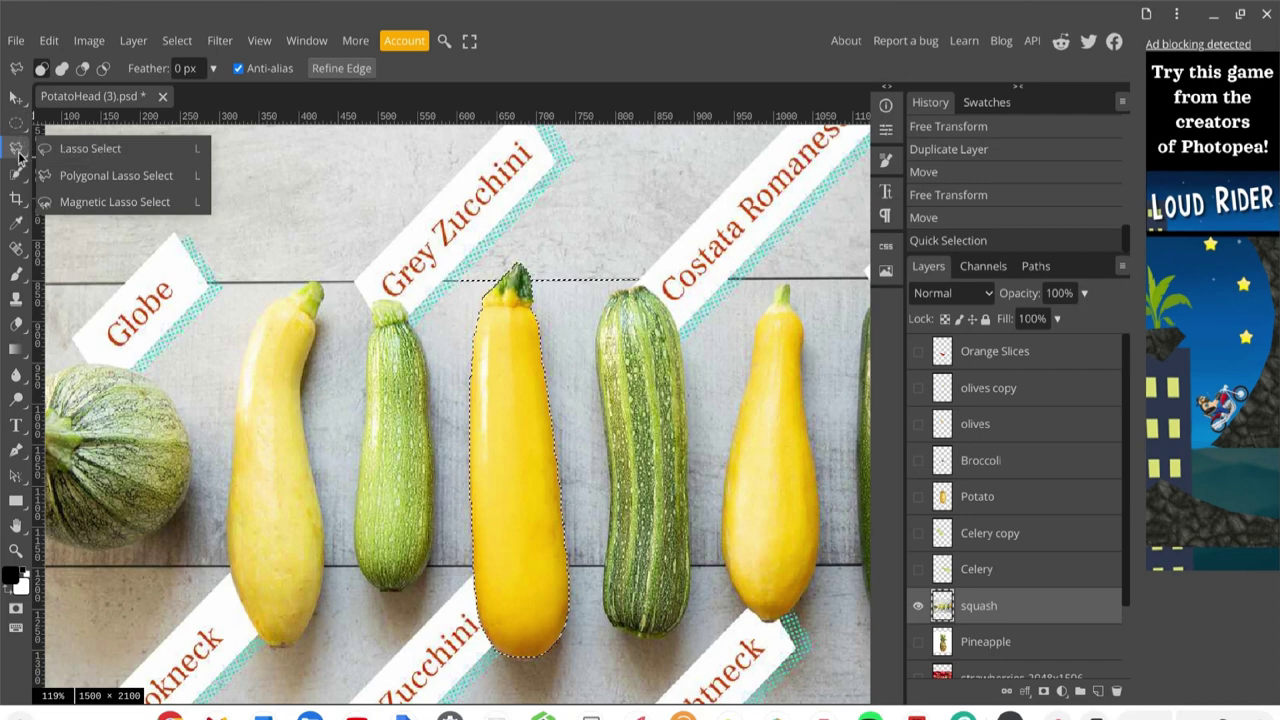
pyautogui.click(88, 150)
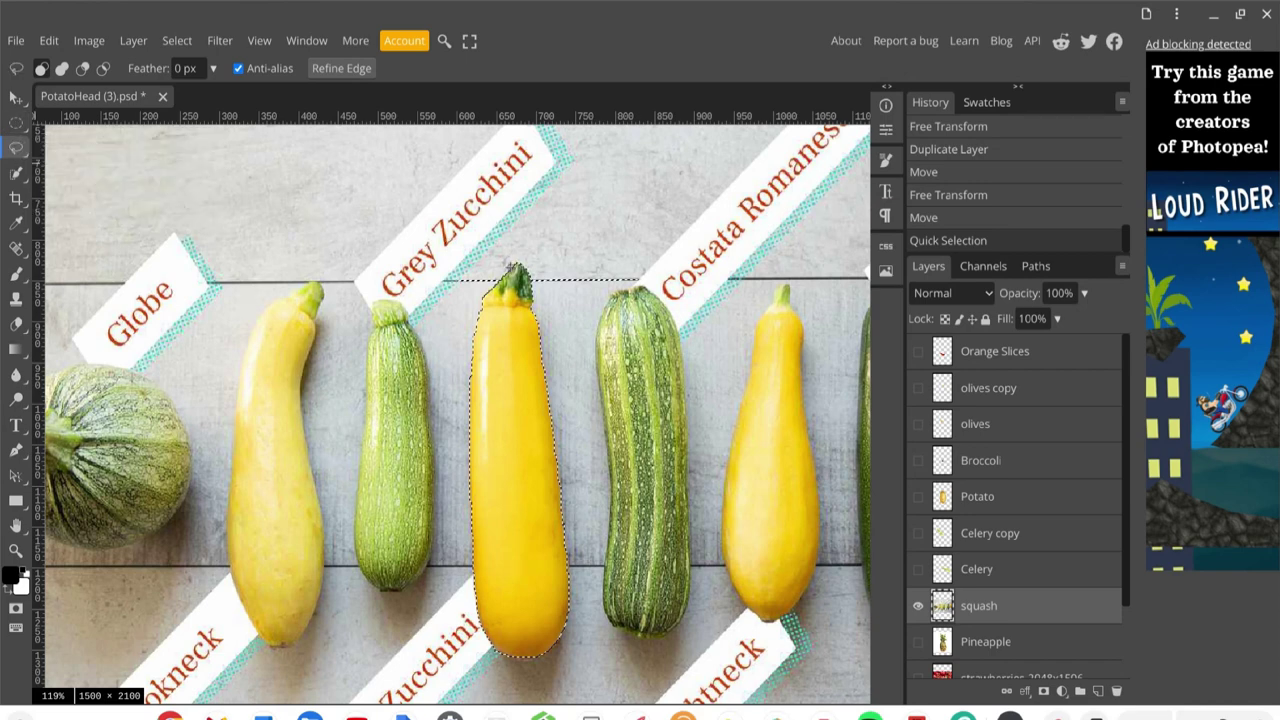
pyautogui.moveTo(503, 272)
pyautogui.mouseDown()
pyautogui.moveTo(472, 292)
pyautogui.moveTo(449, 281)
pyautogui.mouseUp()
pyautogui.moveTo(449, 281); pyautogui.dragTo(449, 282)
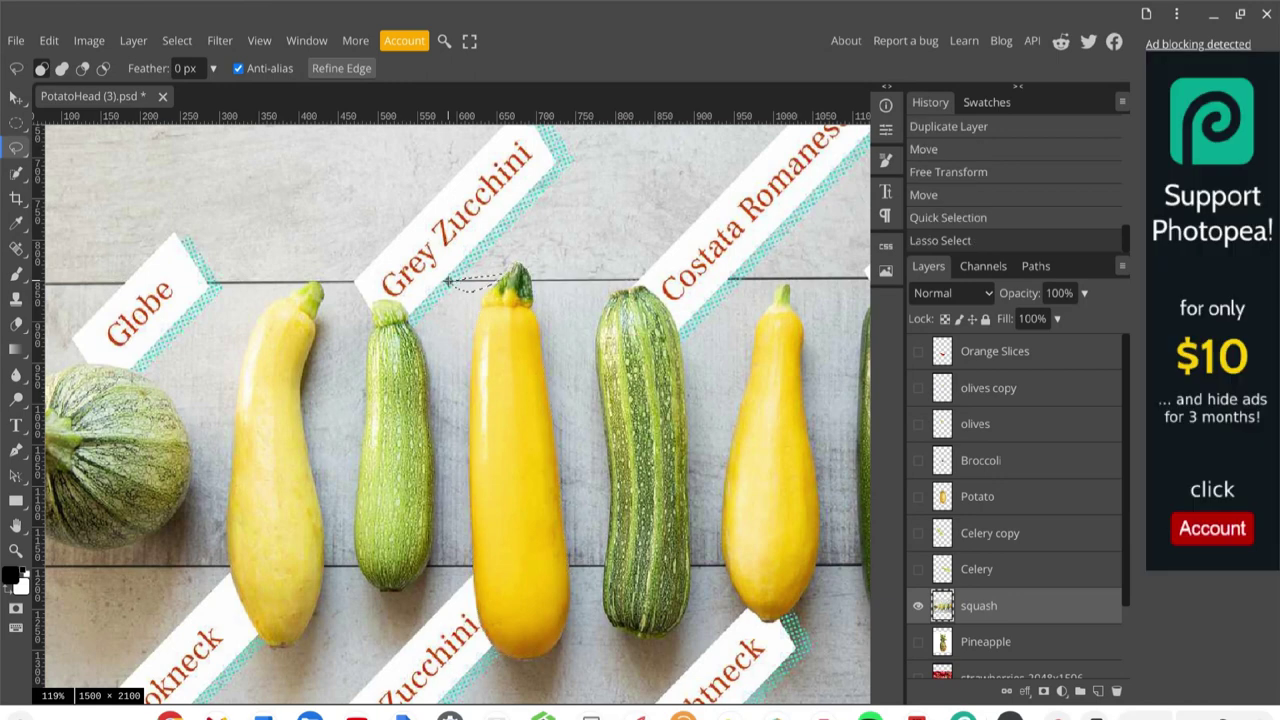
pyautogui.hotkey('ctrl', 'z')
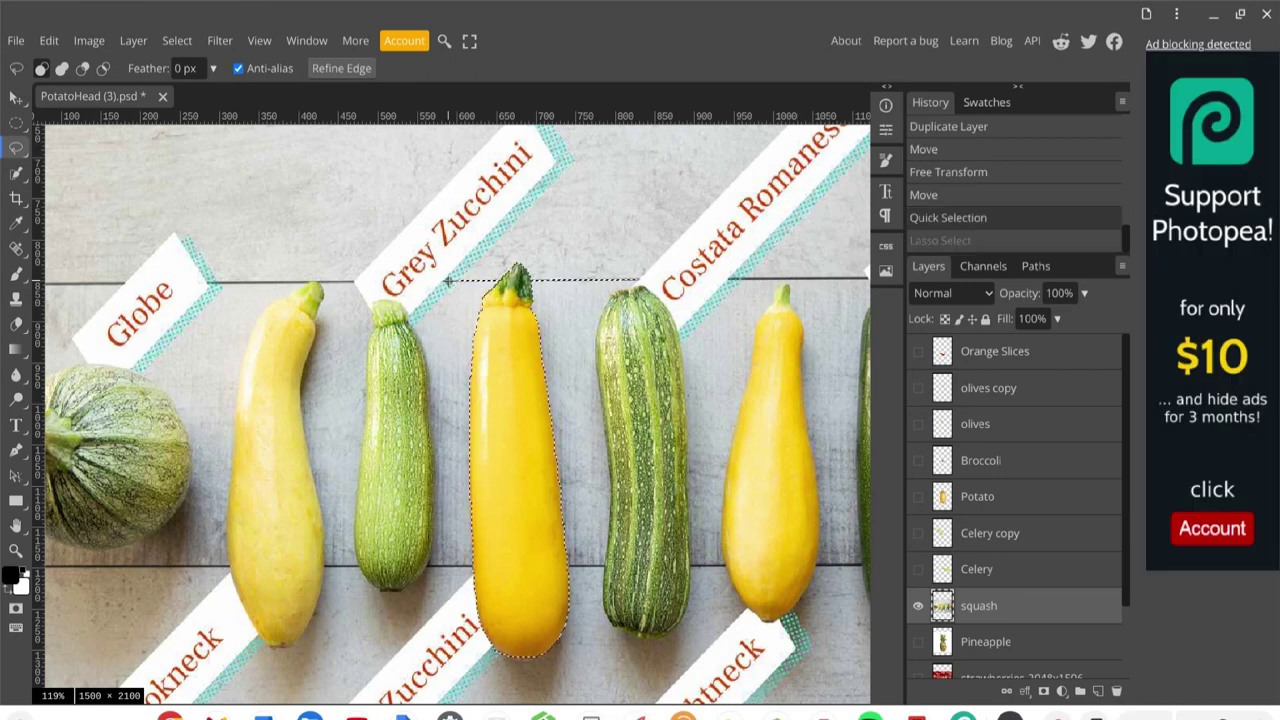
pyautogui.click(232, 226)
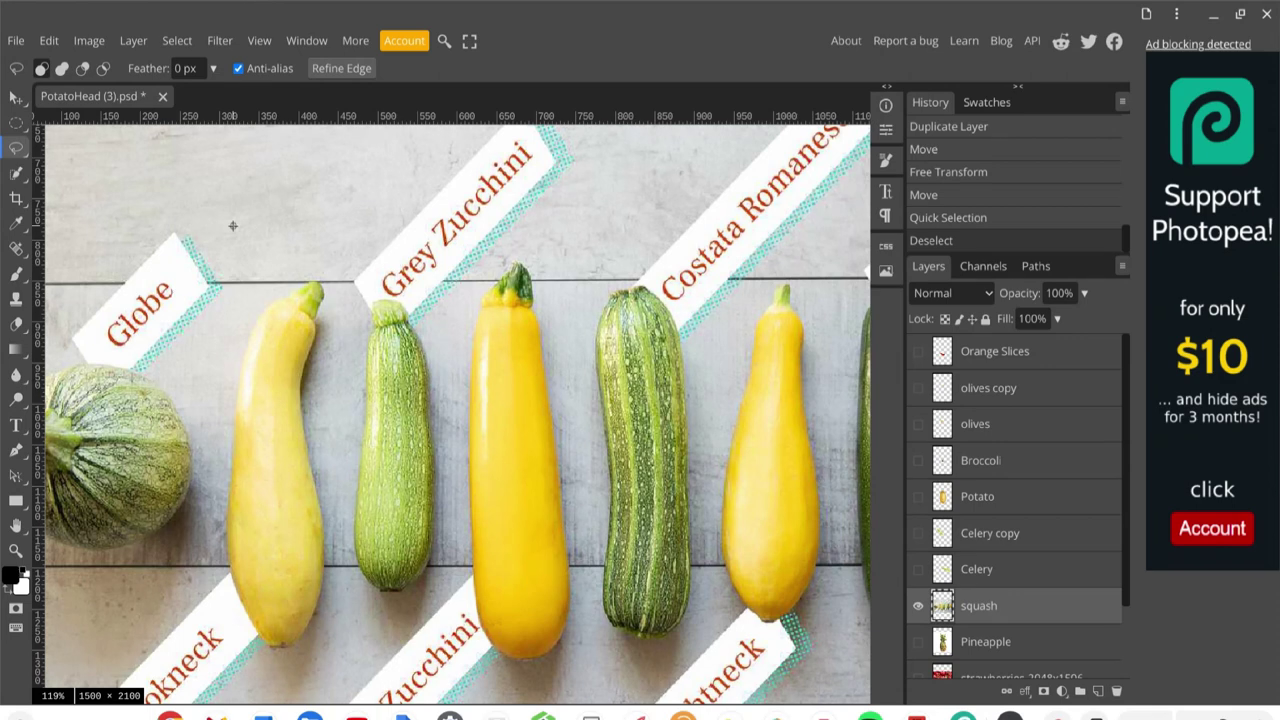
pyautogui.hotkey('ctrl', 'z')
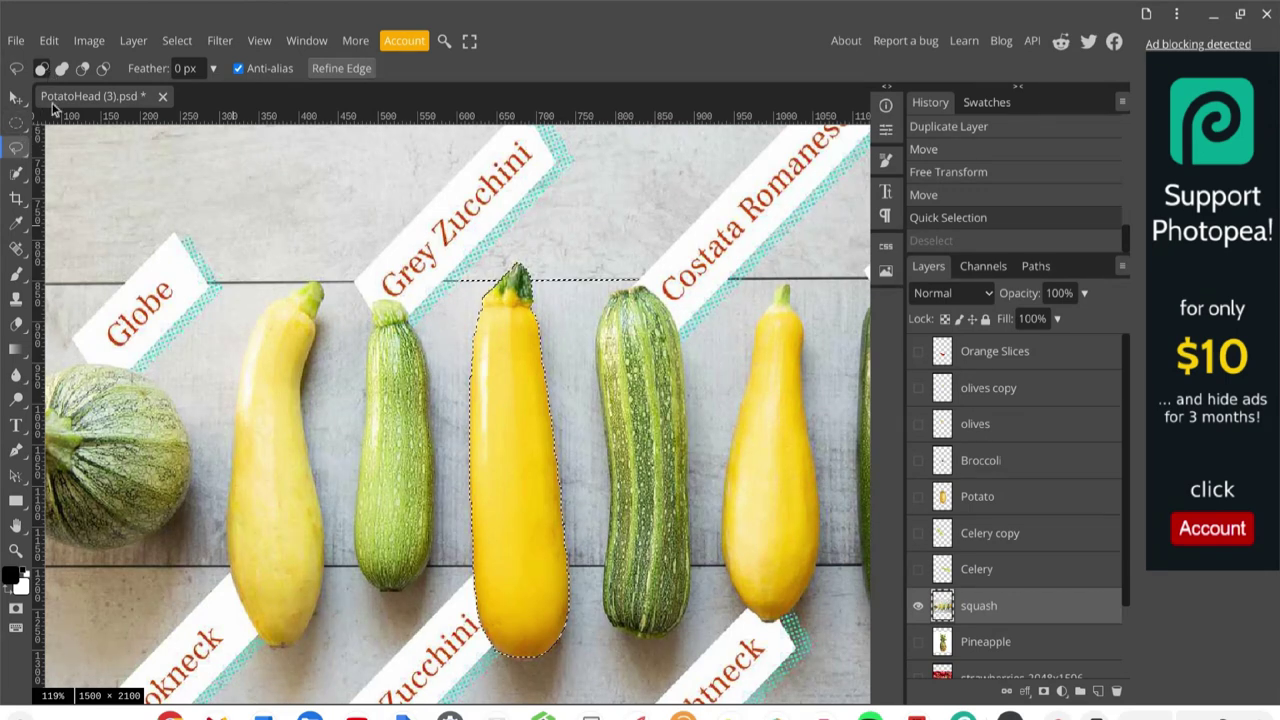
# - Subtract the stray selection strips on both sides of the zucchini's green stem with the Lasso in subtract mode
pyautogui.click(83, 69)
pyautogui.moveTo(501, 273)
pyautogui.mouseDown()
pyautogui.moveTo(454, 292)
pyautogui.moveTo(444, 275)
pyautogui.moveTo(454, 262)
pyautogui.moveTo(502, 276)
pyautogui.mouseUp()
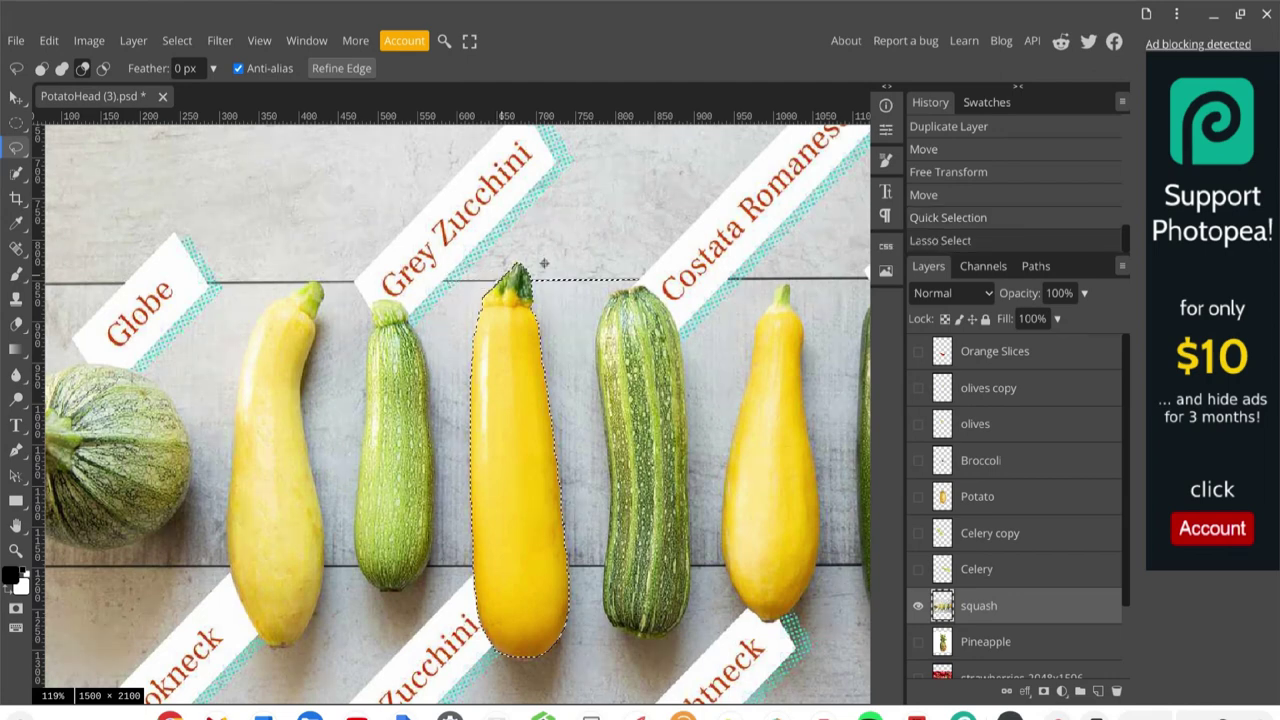
pyautogui.moveTo(535, 279)
pyautogui.mouseDown()
pyautogui.moveTo(552, 297)
pyautogui.moveTo(650, 276)
pyautogui.moveTo(533, 275)
pyautogui.mouseUp()
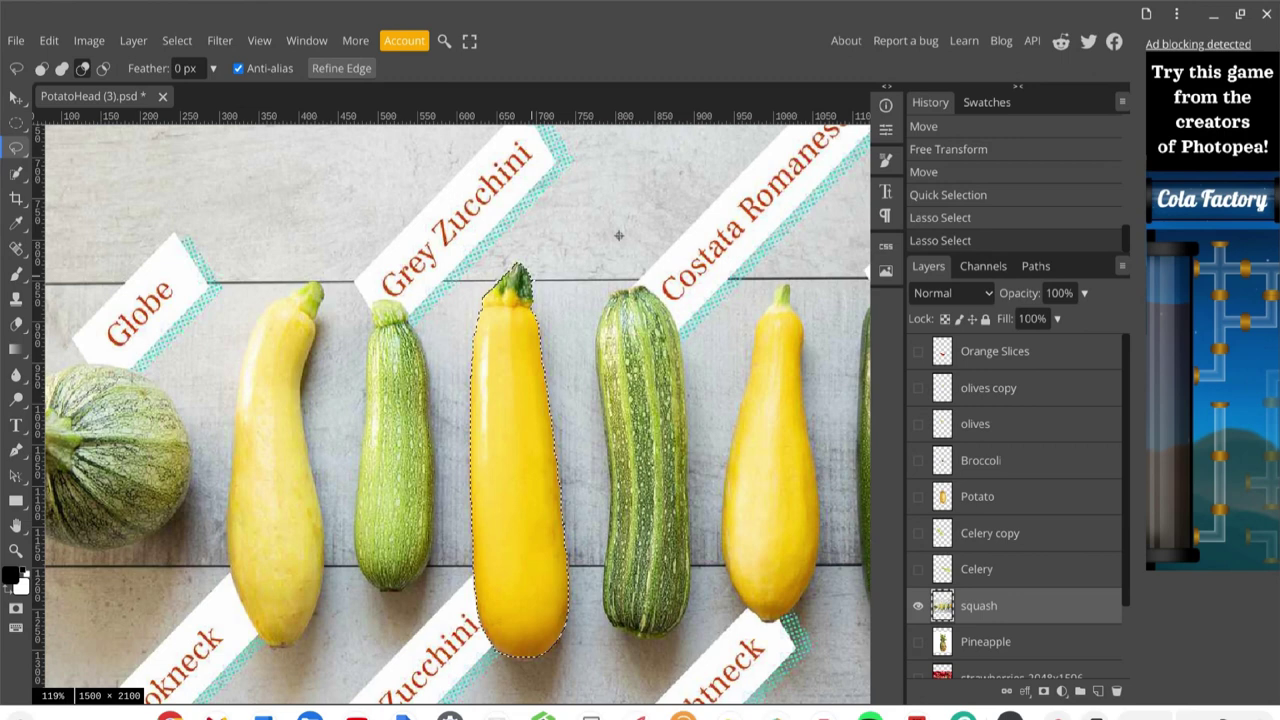
# - Invert the selection and delete the photo background around the yellow zucchini on the squash layer
pyautogui.click(166, 43)
pyautogui.click(197, 119)
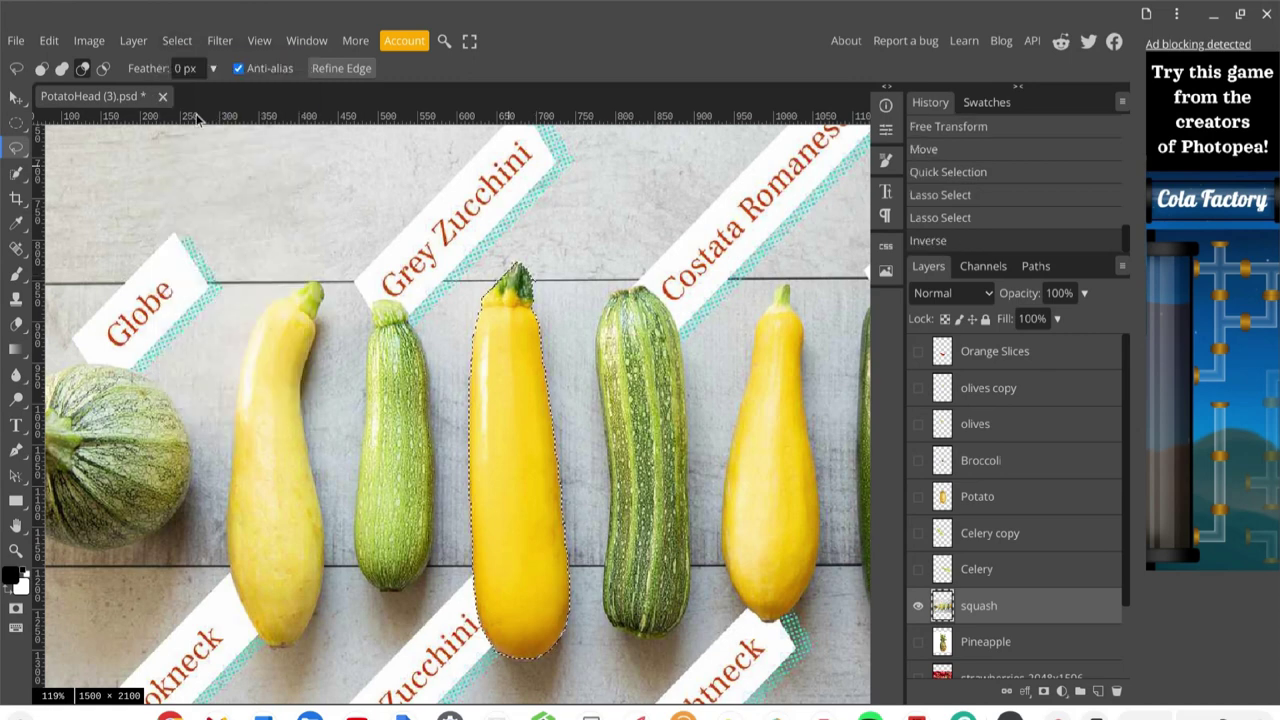
pyautogui.press('Delete')
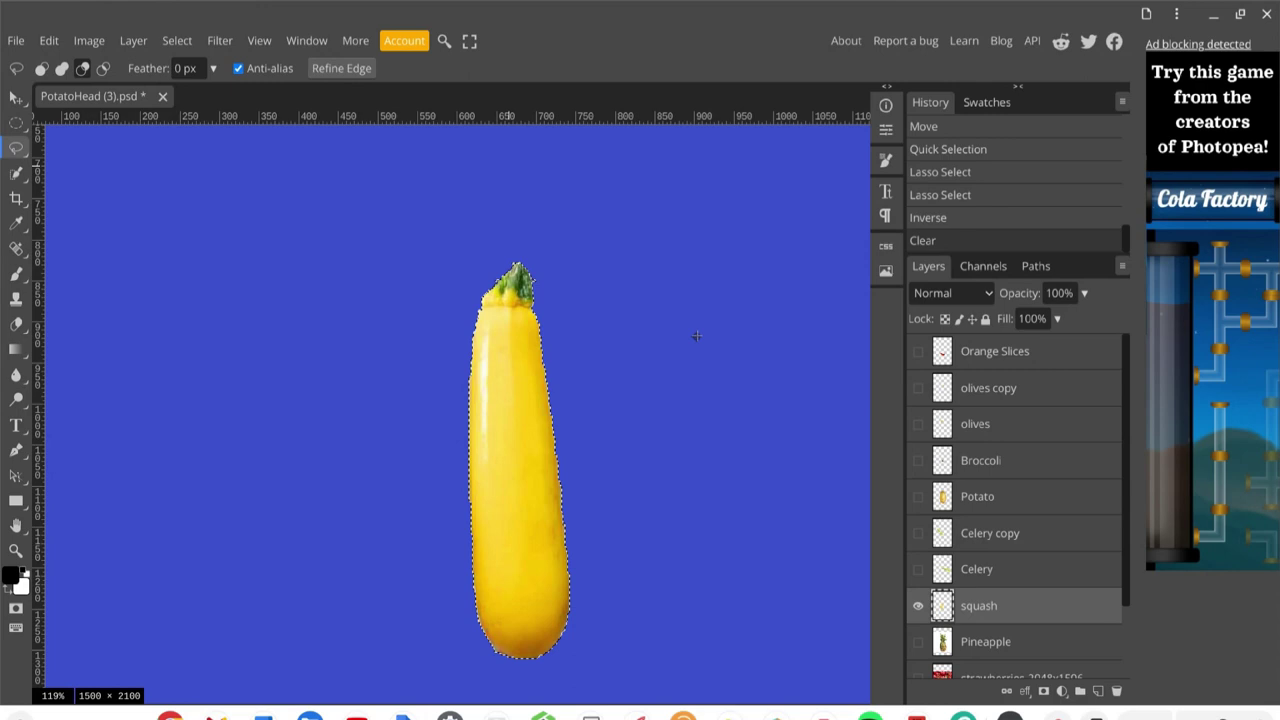
# - Show the Celery, Celery copy, Potato, Broccoli, olives, olives copy and Orange Slices layers, and clear the selection
pyautogui.click(919, 569)
pyautogui.click(918, 533)
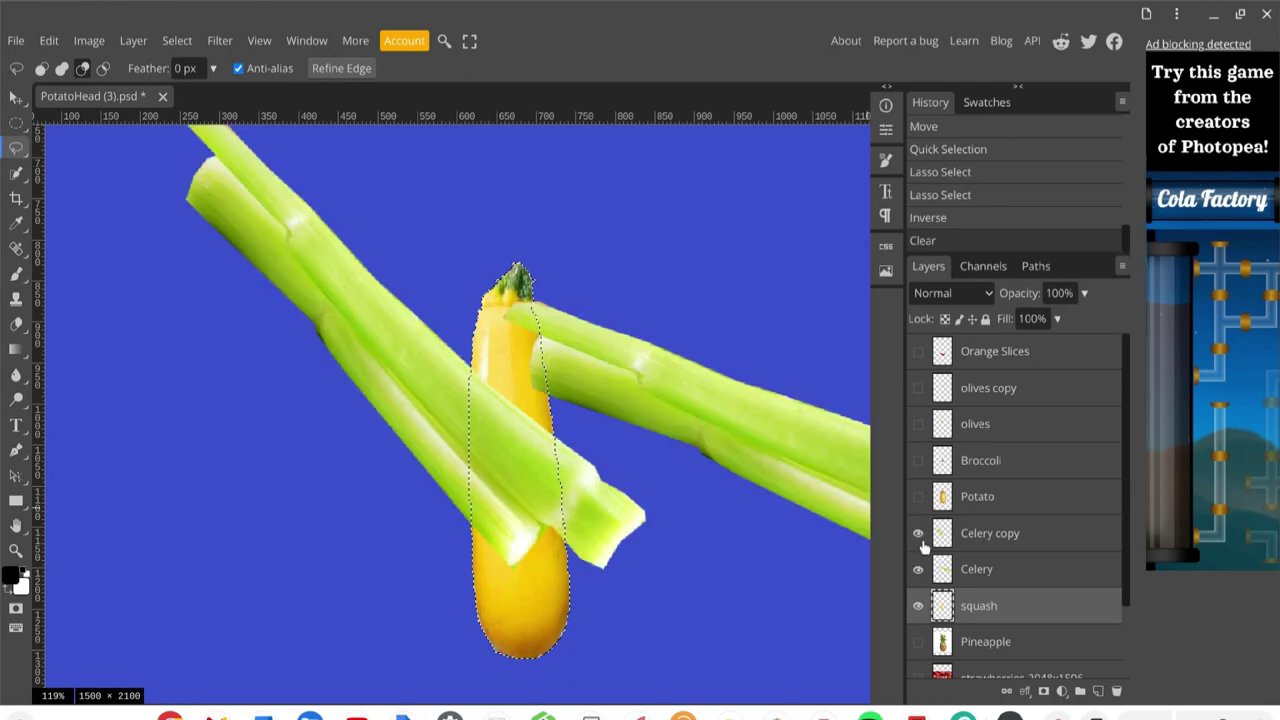
pyautogui.click(918, 497)
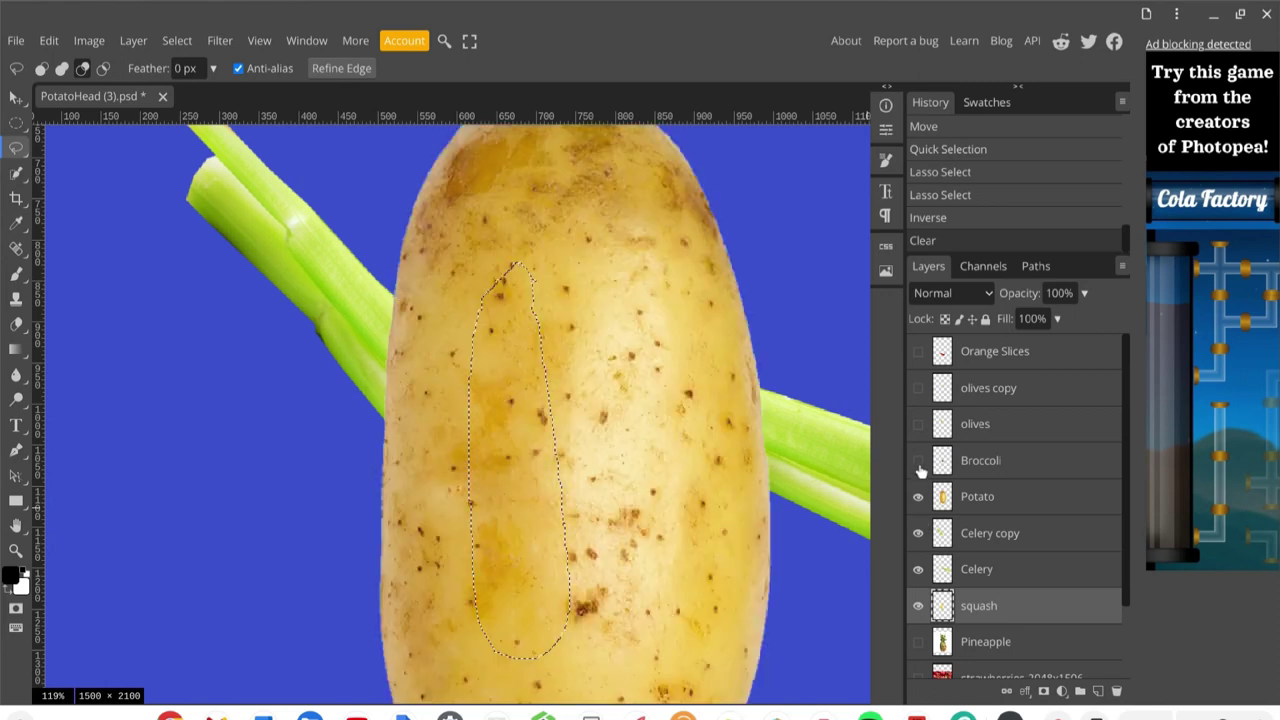
pyautogui.click(918, 460)
pyautogui.click(918, 424)
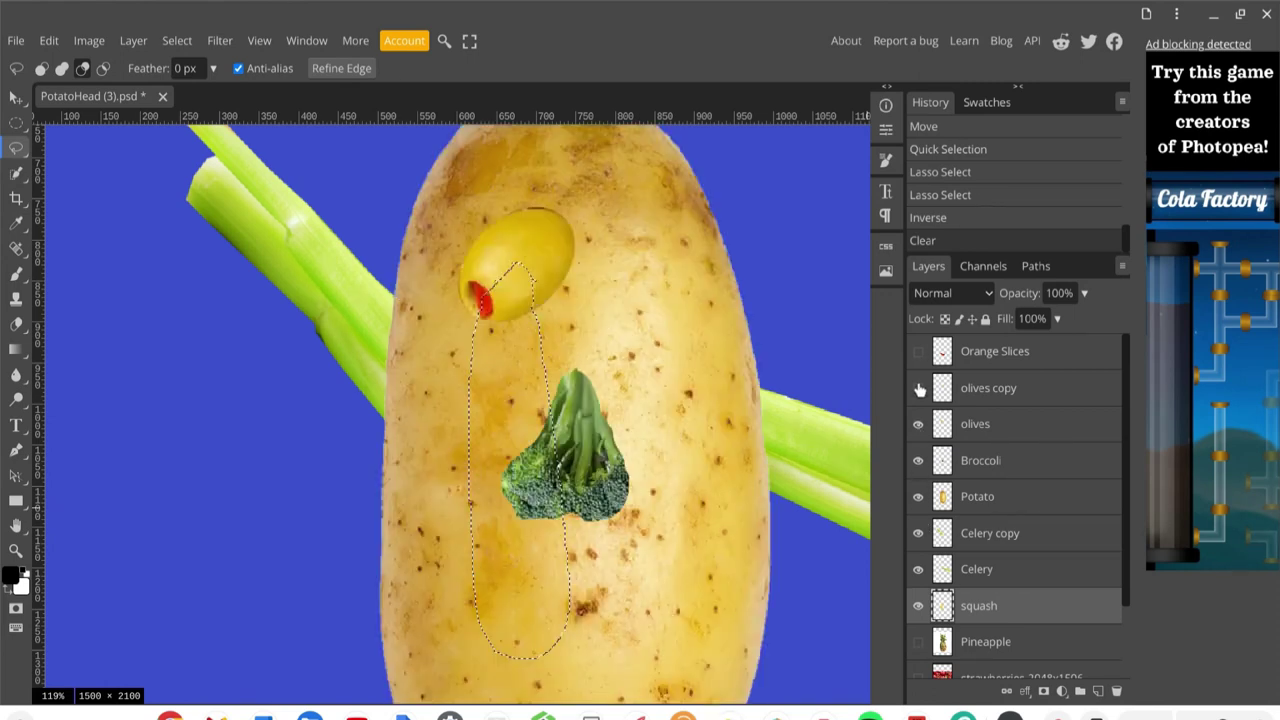
pyautogui.click(918, 388)
pyautogui.click(918, 352)
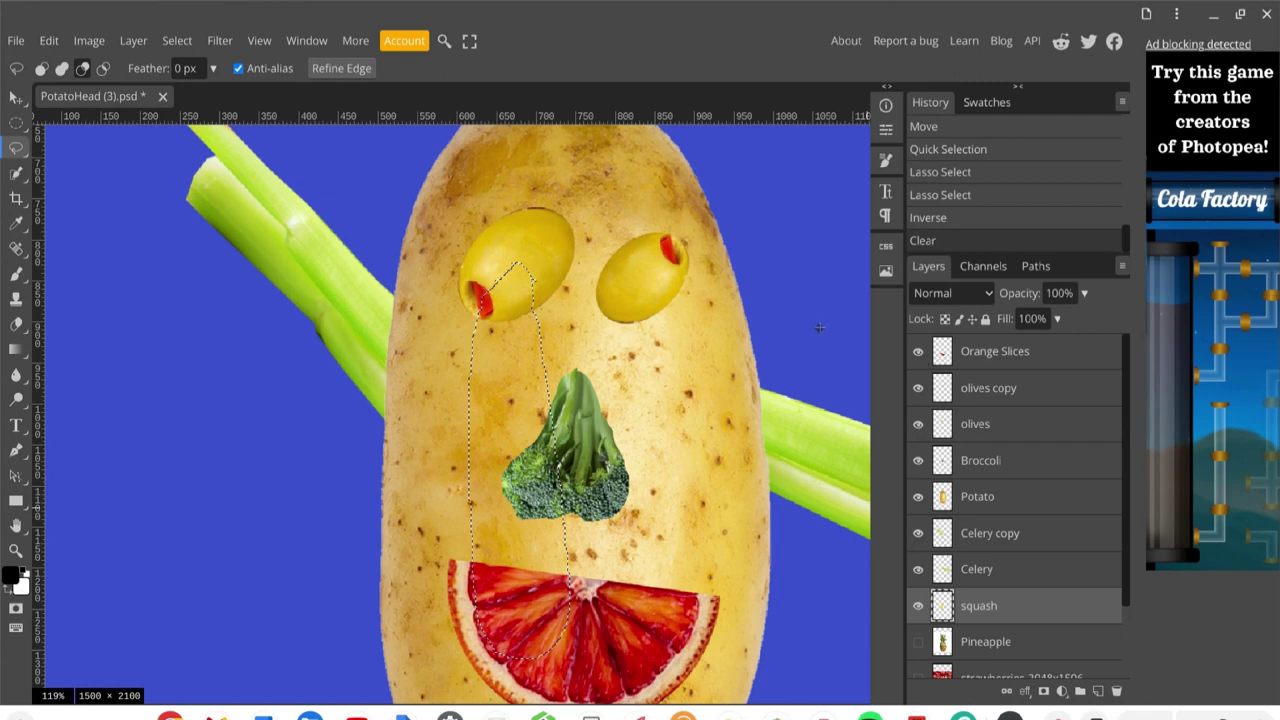
pyautogui.click(177, 41)
pyautogui.click(200, 92)
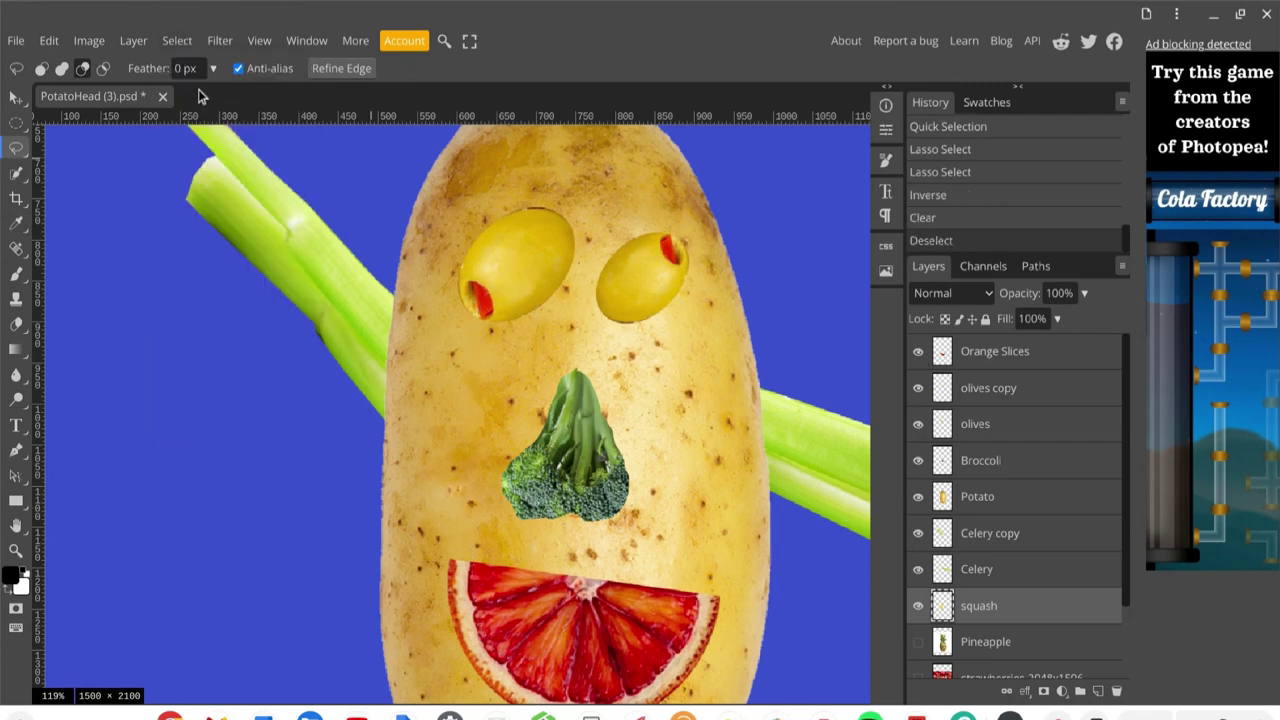
# - Move the squash under the potato's lower right side as a leg and rotate it about -8.7°
pyautogui.scroll(-5, 247, 377)
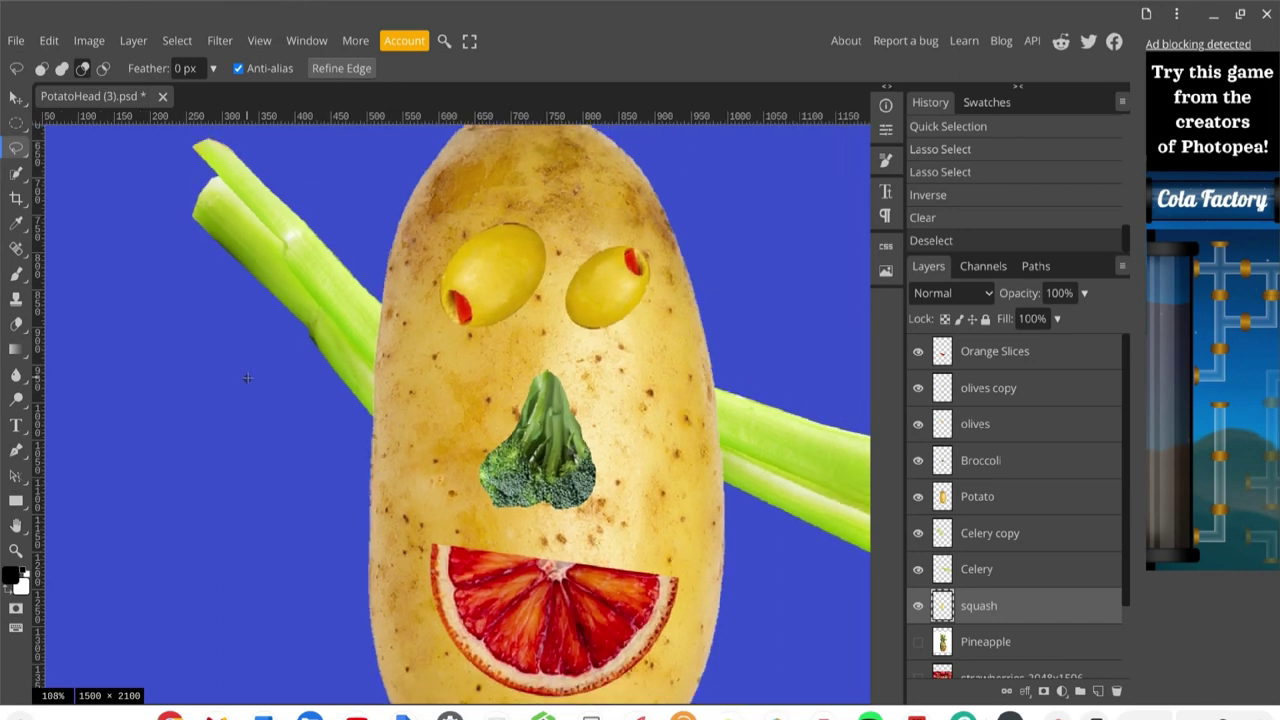
pyautogui.scroll(-1, 247, 377)
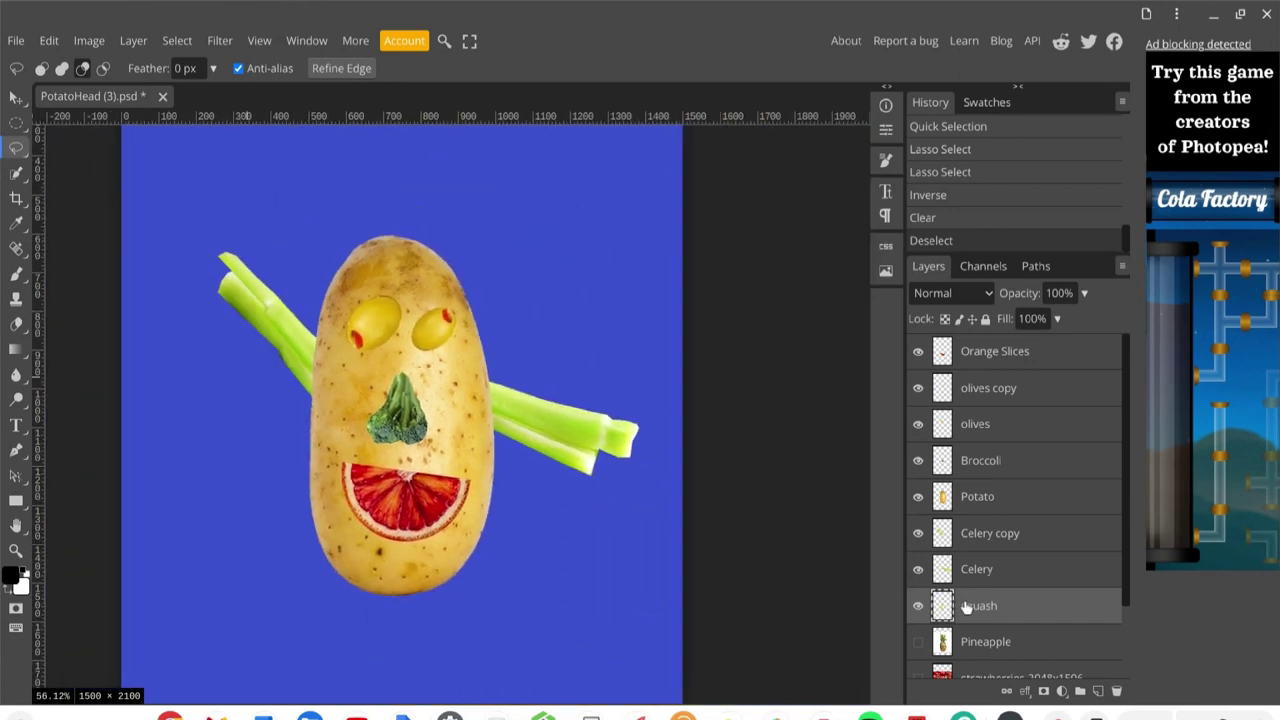
pyautogui.click(13, 96)
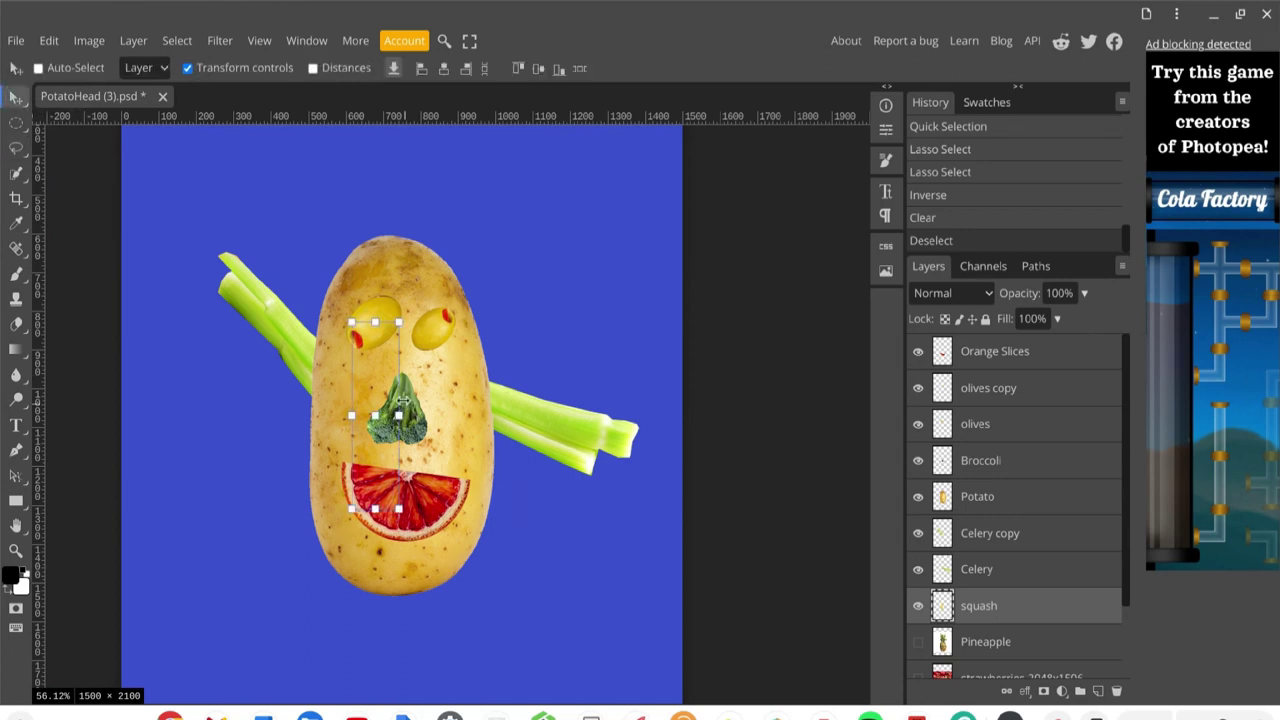
pyautogui.moveTo(383, 380); pyautogui.dragTo(441, 588)
pyautogui.scroll(-3, 612, 553)
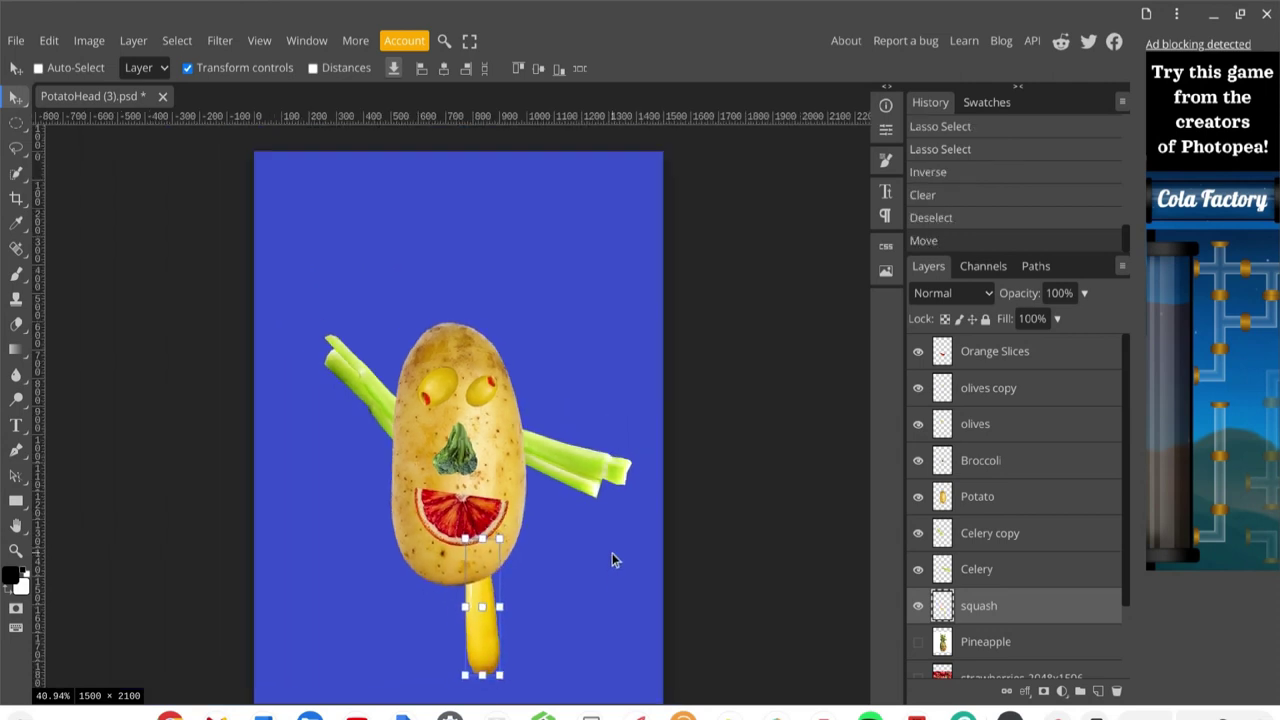
pyautogui.scroll(-1, 612, 553)
pyautogui.moveTo(500, 598); pyautogui.dragTo(505, 606)
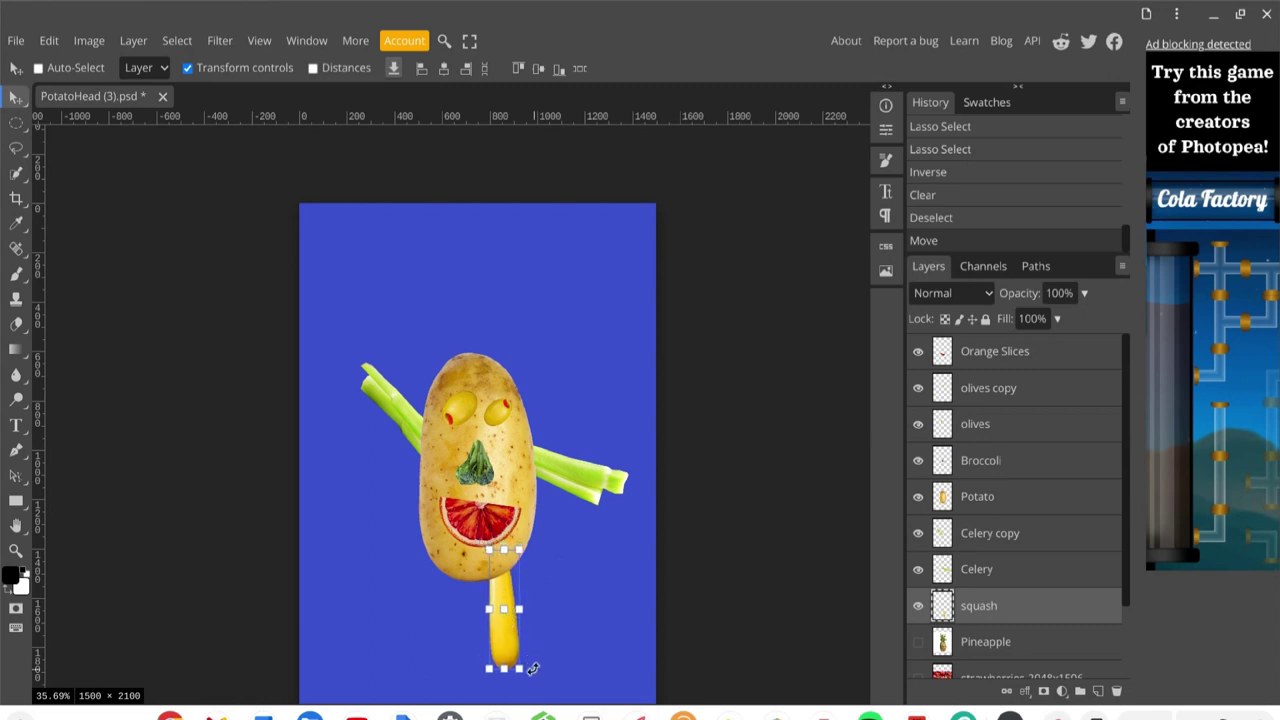
pyautogui.moveTo(534, 669); pyautogui.dragTo(544, 675)
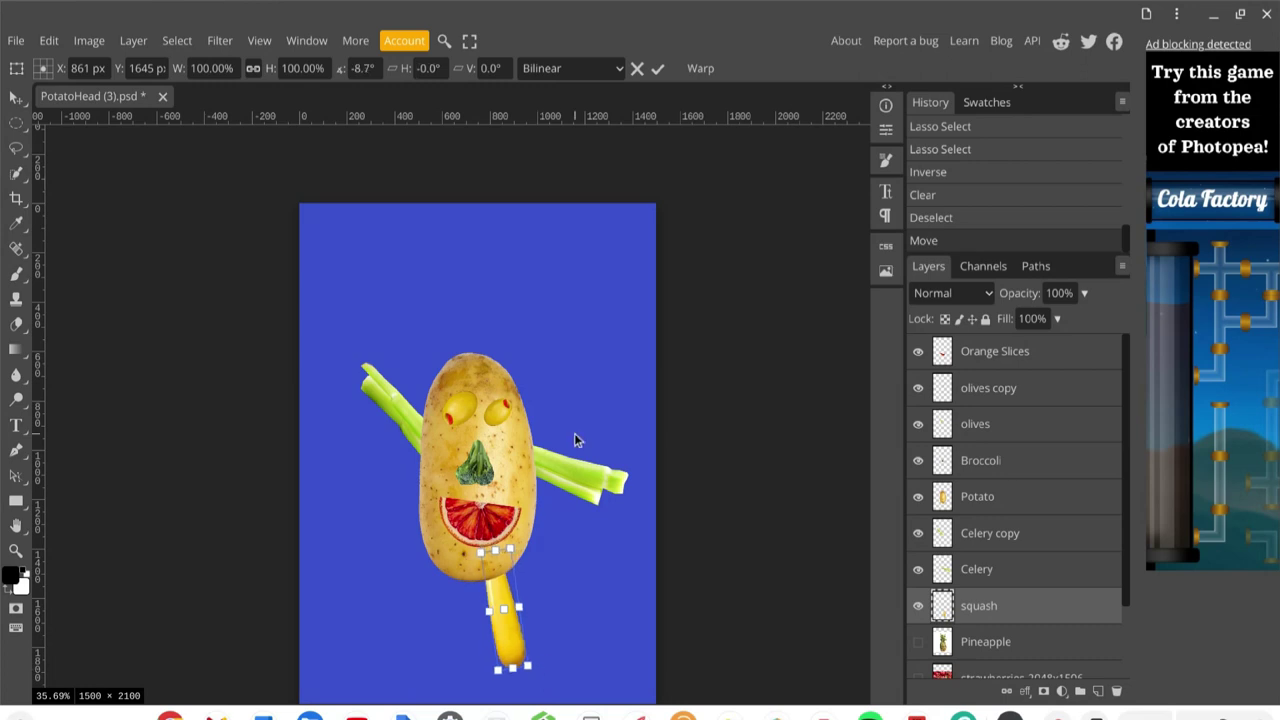
pyautogui.press('Return')
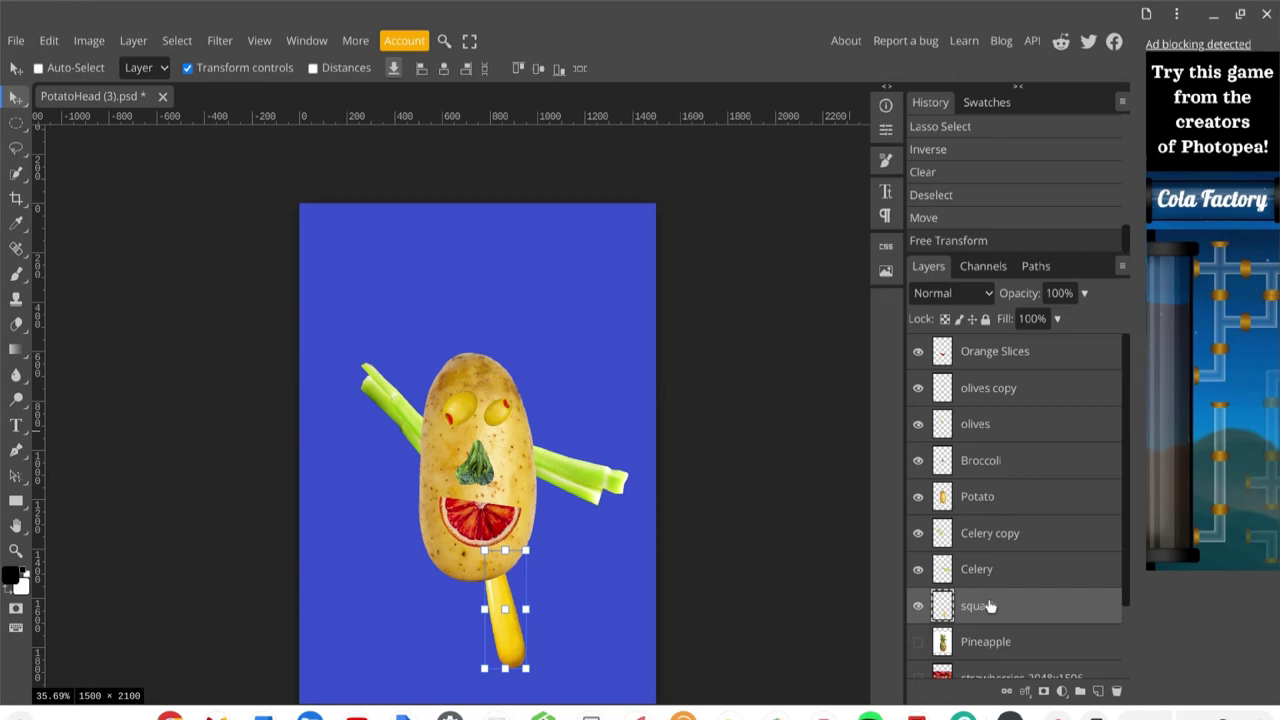
# - Duplicate the squash layer, rotate the copy about -159° and place it under the potato's lower left side as the second leg
pyautogui.hotkey('ctrl', 'j')
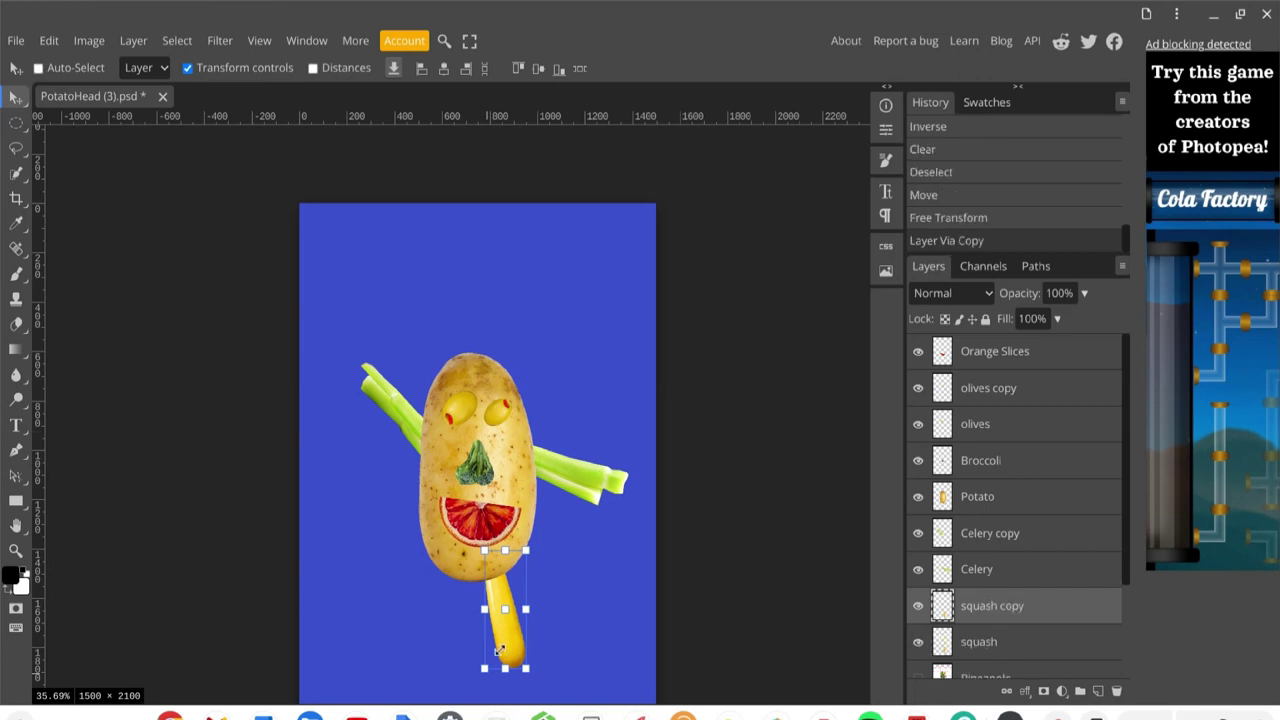
pyautogui.moveTo(491, 645); pyautogui.dragTo(412, 657)
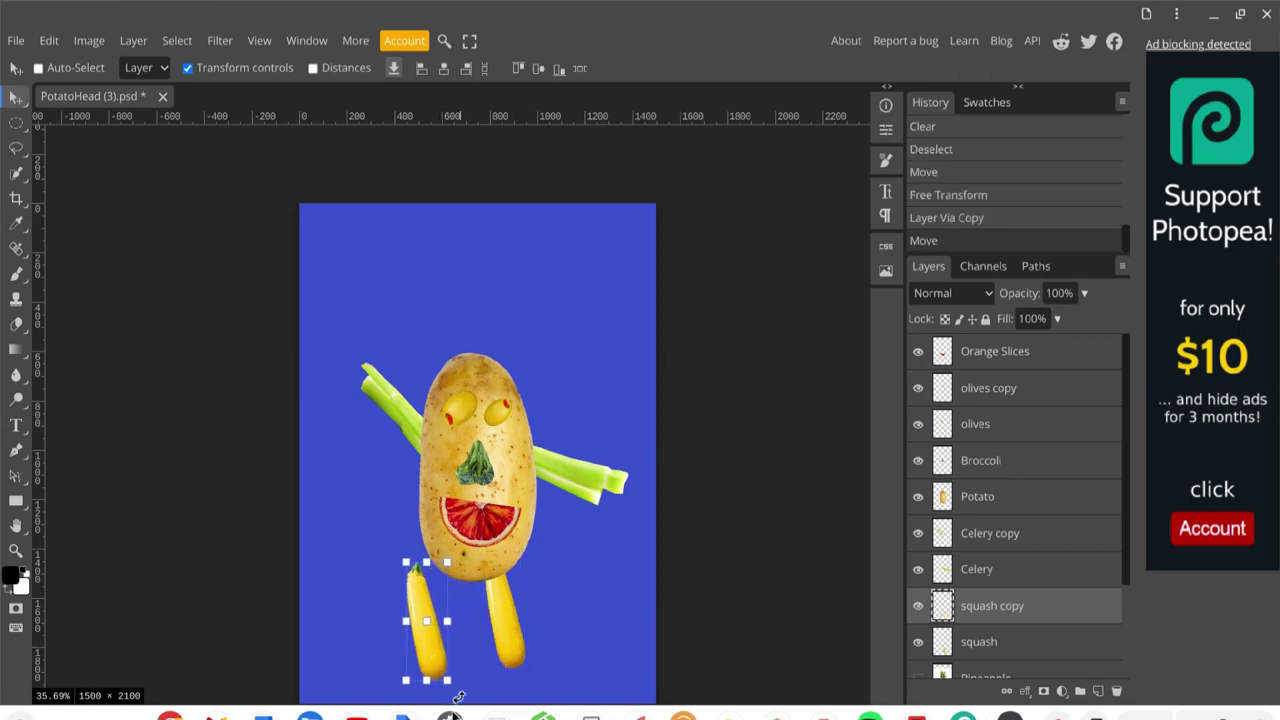
pyautogui.moveTo(458, 684); pyautogui.dragTo(411, 540)
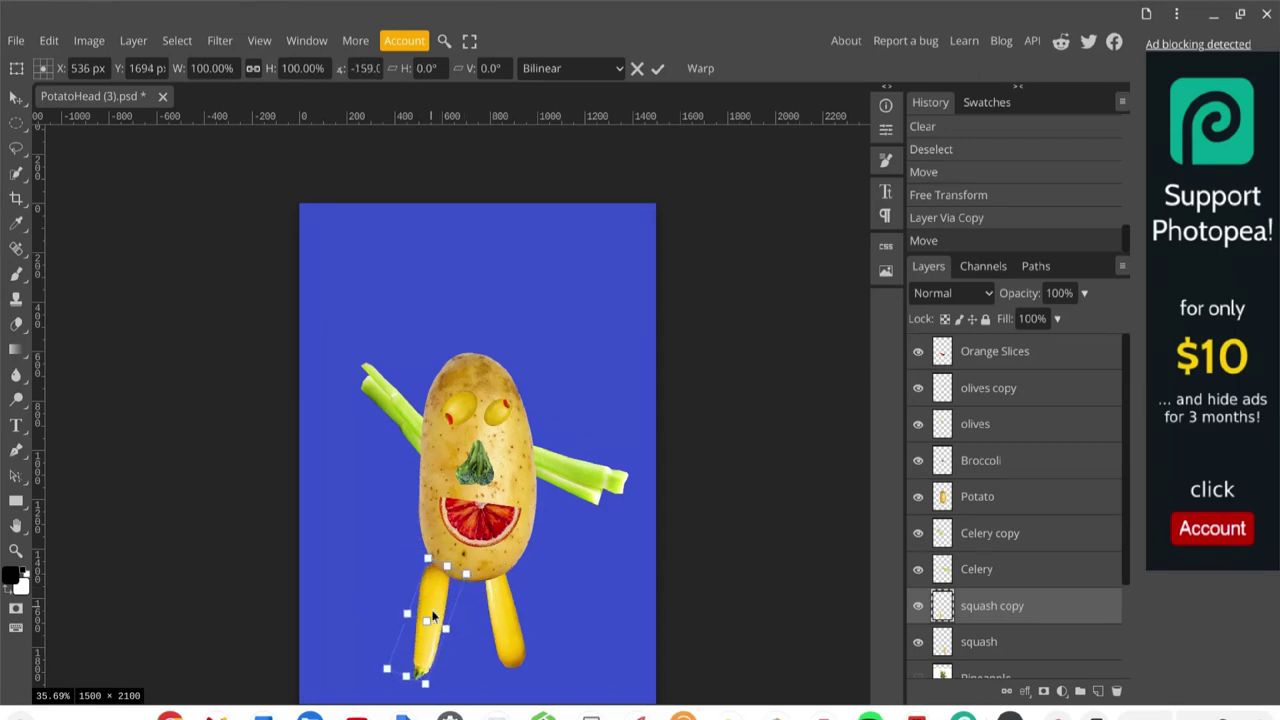
pyautogui.moveTo(434, 610); pyautogui.dragTo(455, 594)
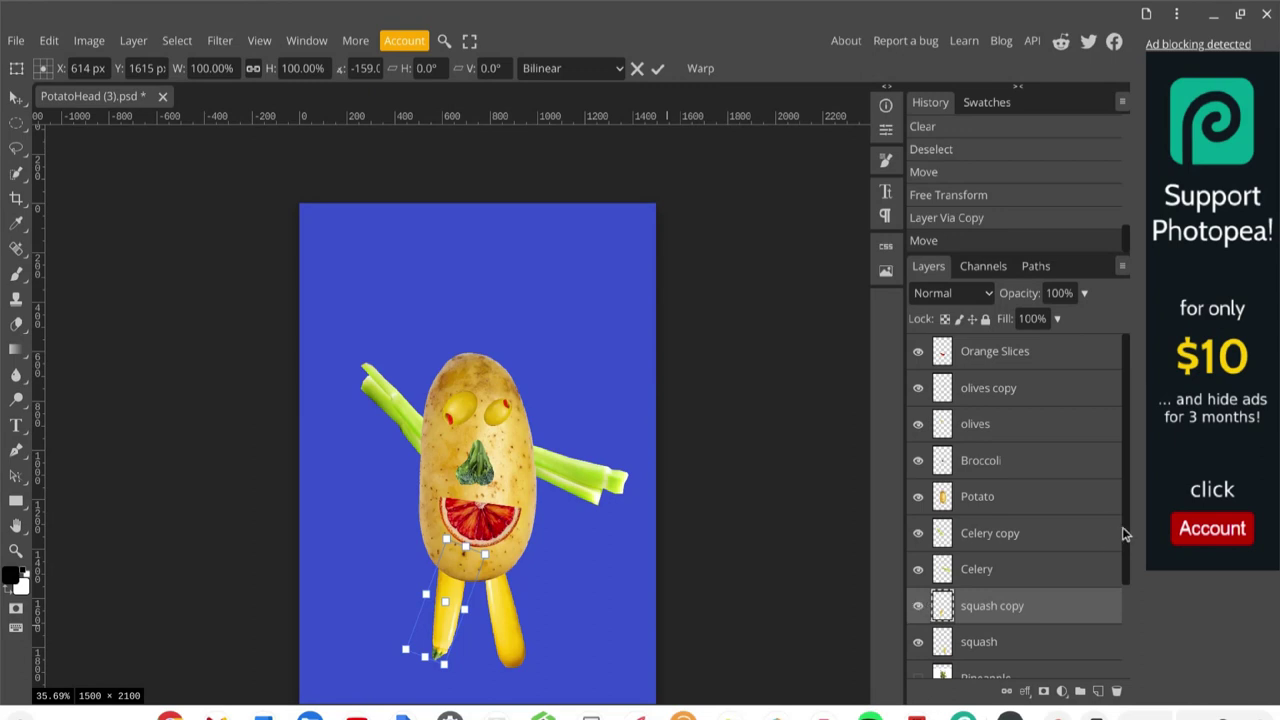
# - Select and show the Pineapple layer, and hide all the squash, celery, potato, broccoli, olive and orange slice layers
pyautogui.moveTo(1125, 533); pyautogui.dragTo(1124, 588)
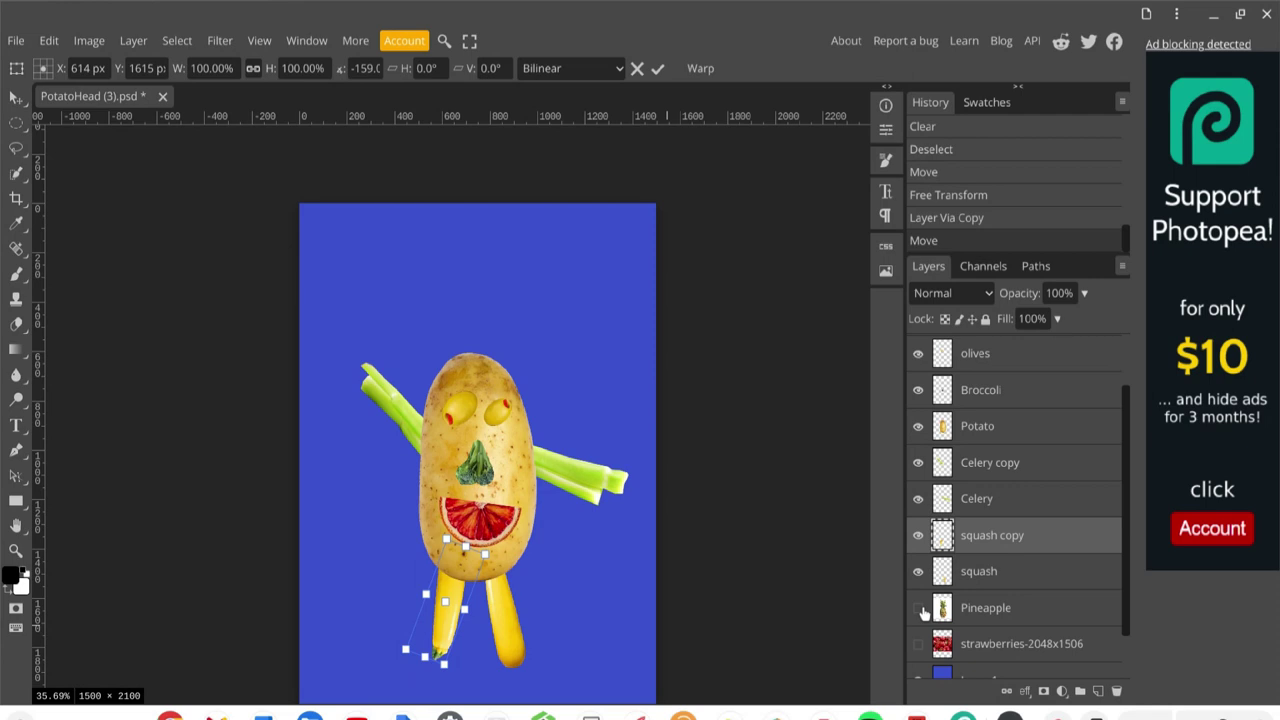
pyautogui.click(1032, 609)
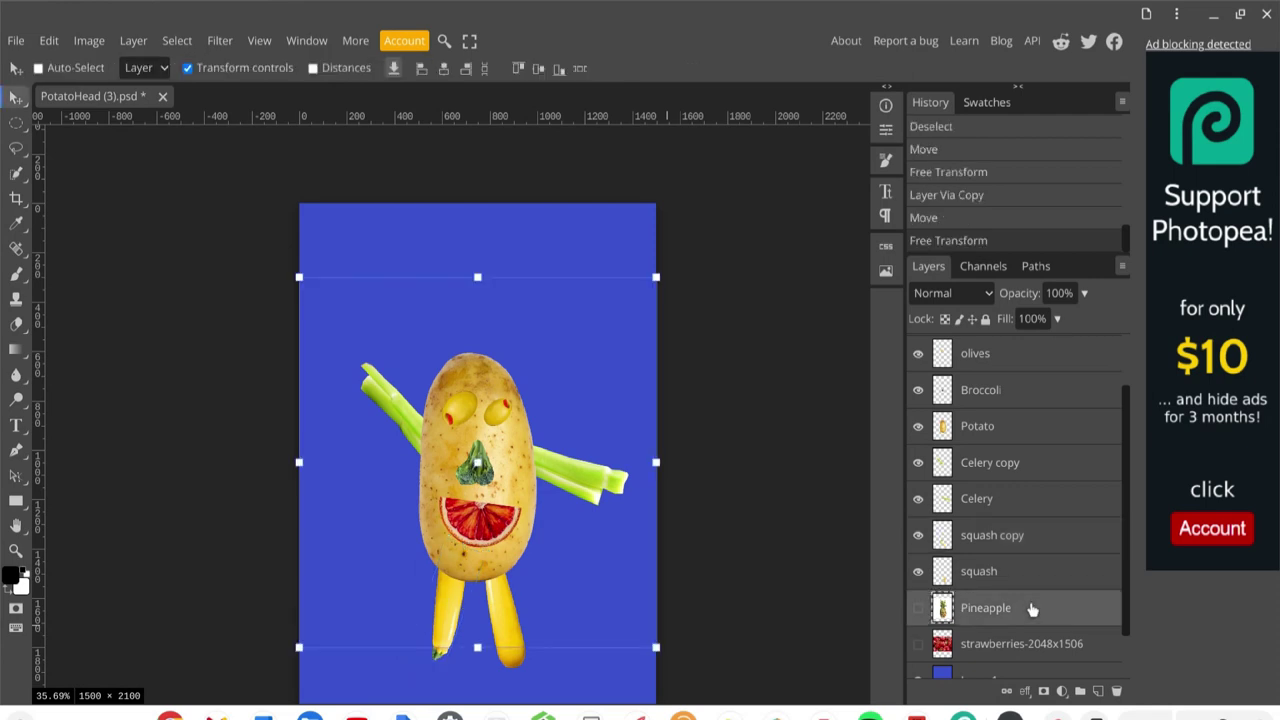
pyautogui.click(917, 610)
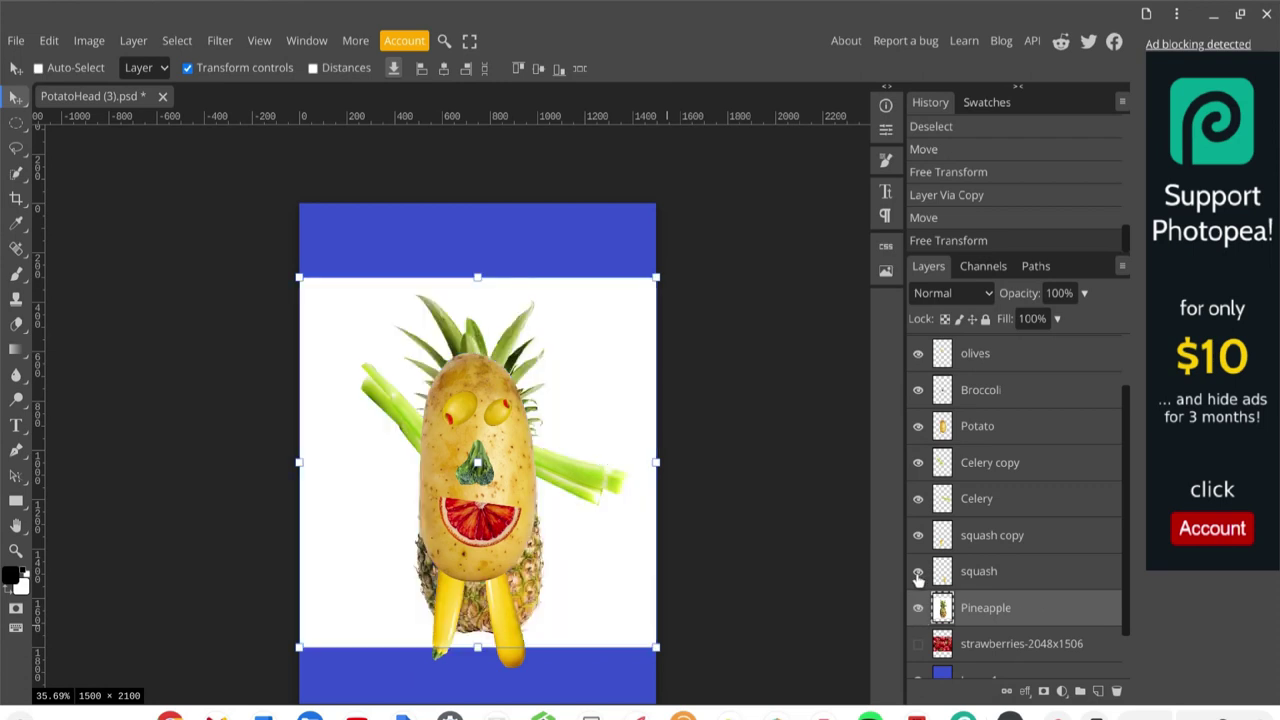
pyautogui.click(918, 535)
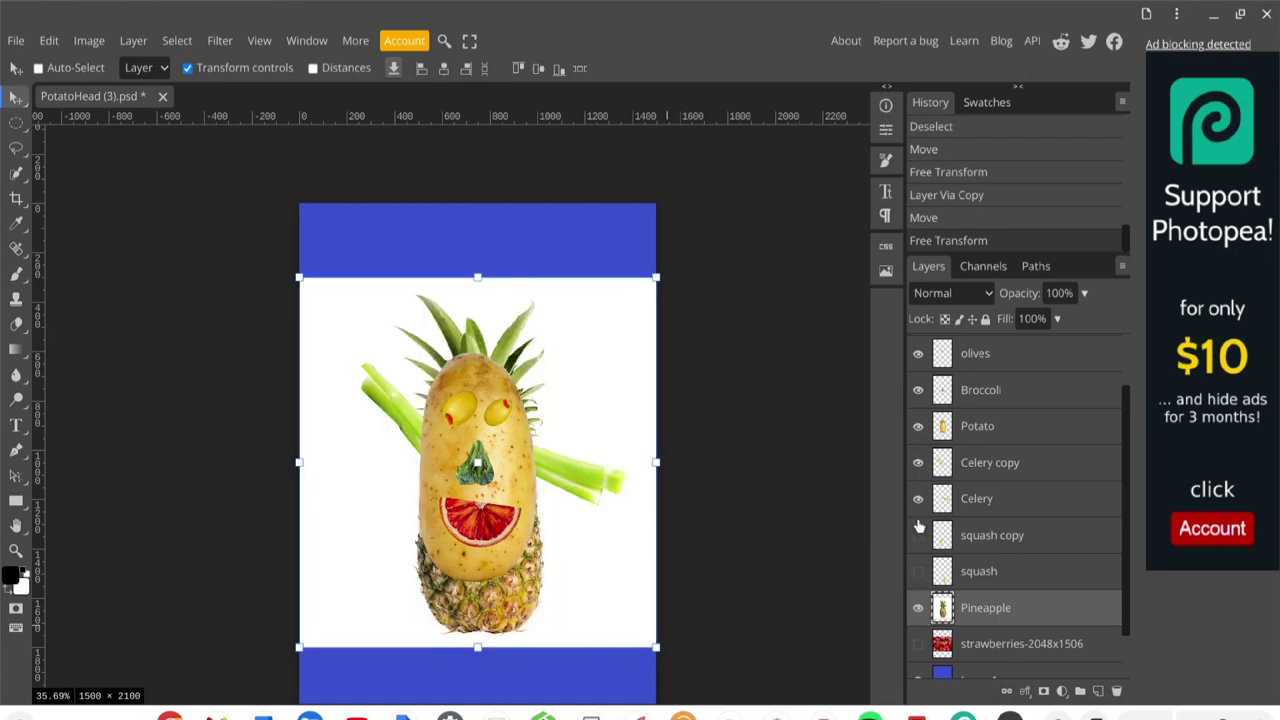
pyautogui.click(918, 499)
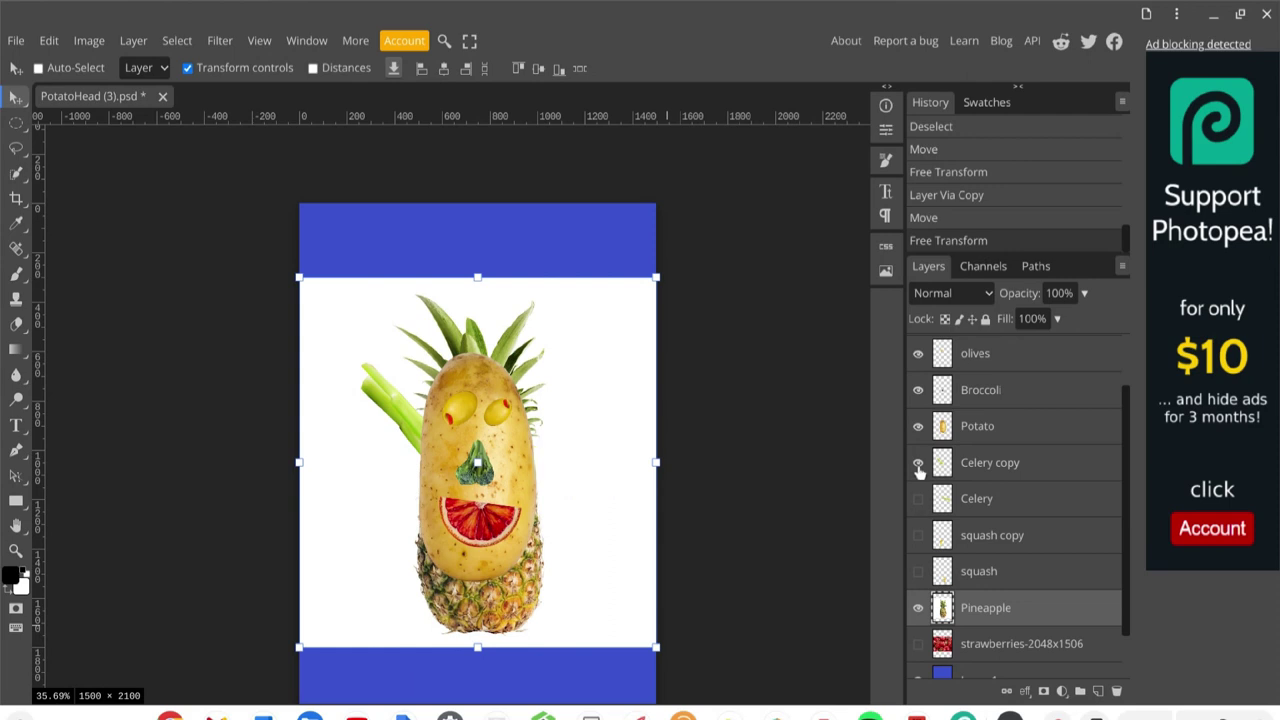
pyautogui.click(918, 463)
pyautogui.click(918, 428)
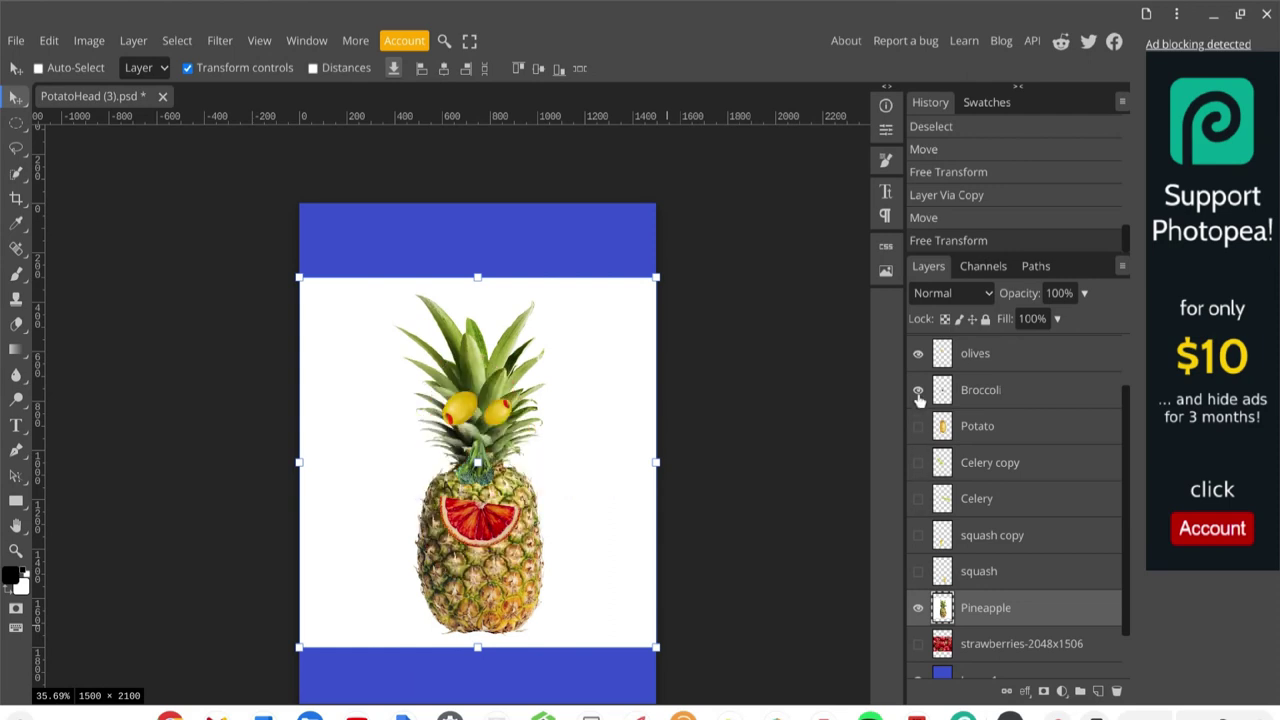
pyautogui.click(918, 390)
pyautogui.click(918, 355)
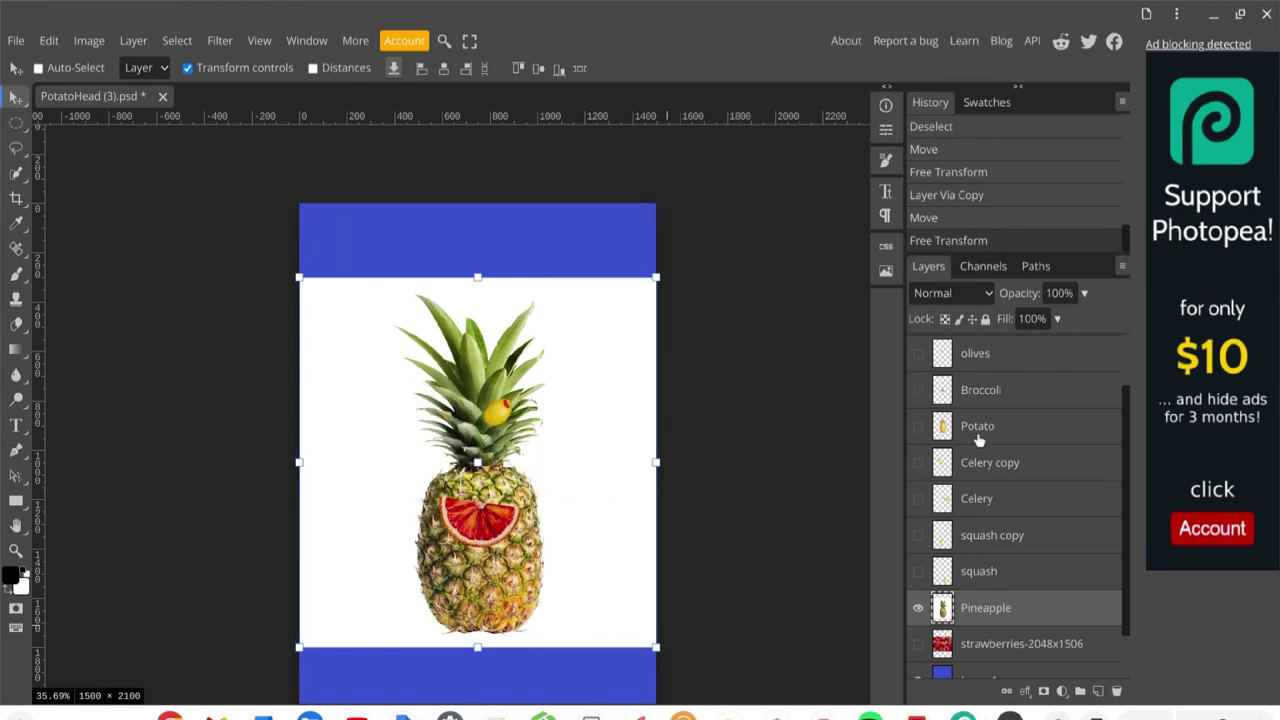
pyautogui.scroll(2, 978, 438)
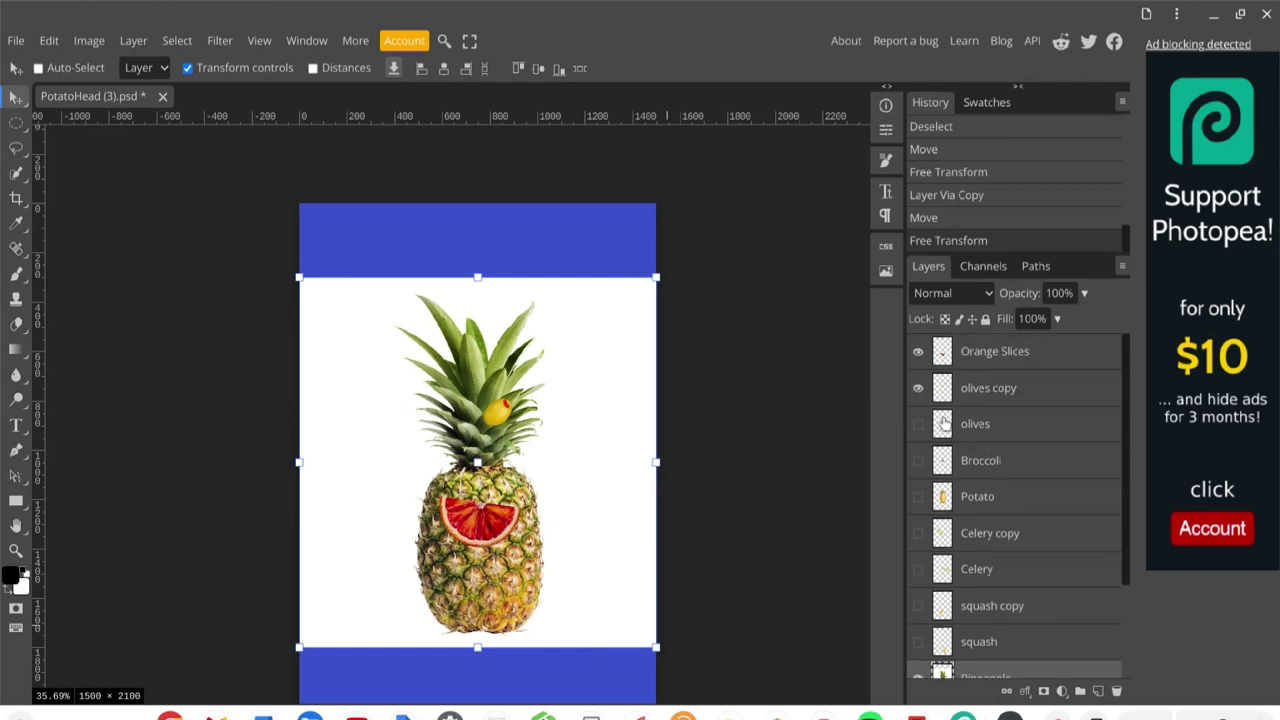
pyautogui.click(918, 389)
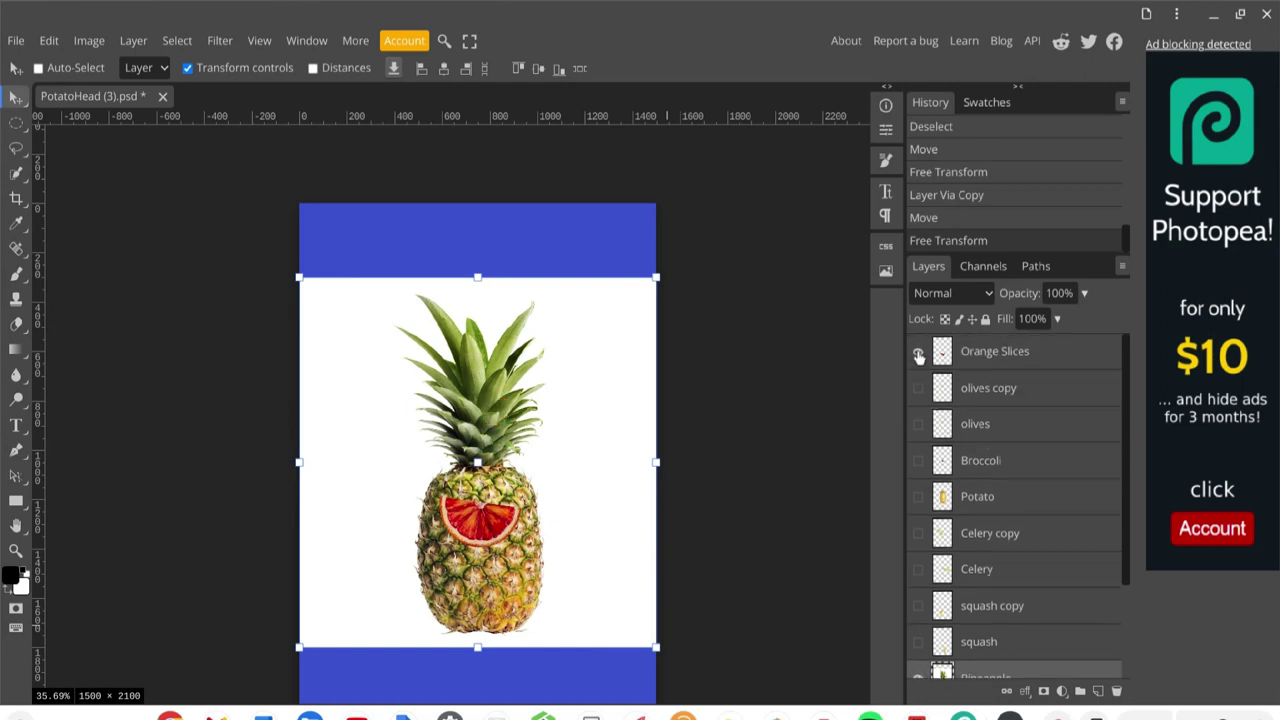
pyautogui.click(918, 352)
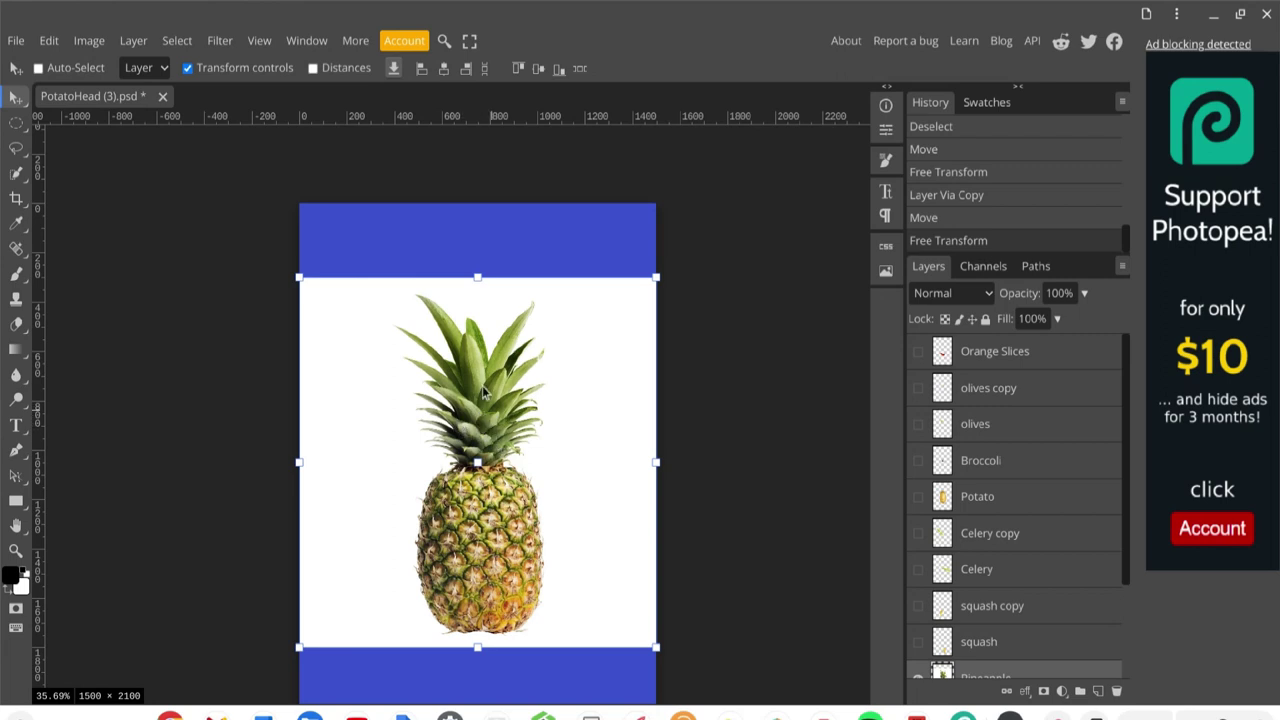
pyautogui.scroll(-4, 538, 378)
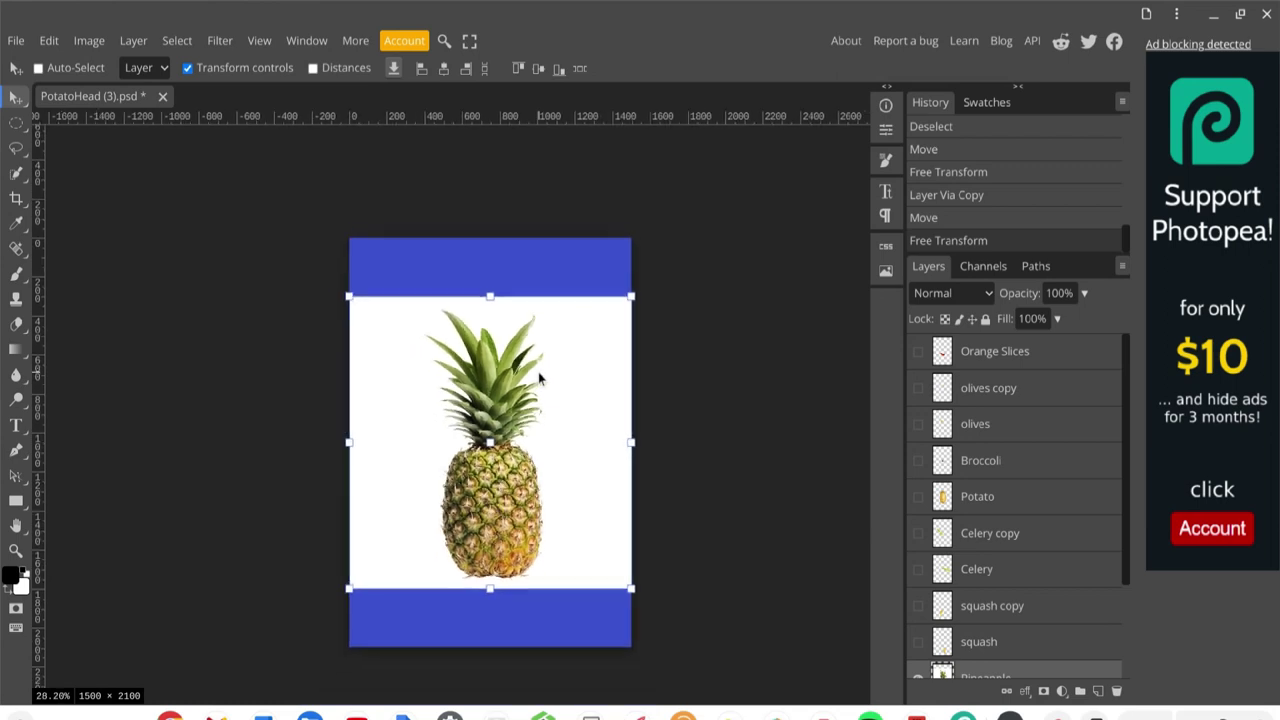
# - Move the pineapple photo slightly up the canvas
pyautogui.scroll(5, 538, 378)
pyautogui.scroll(5, 538, 378)
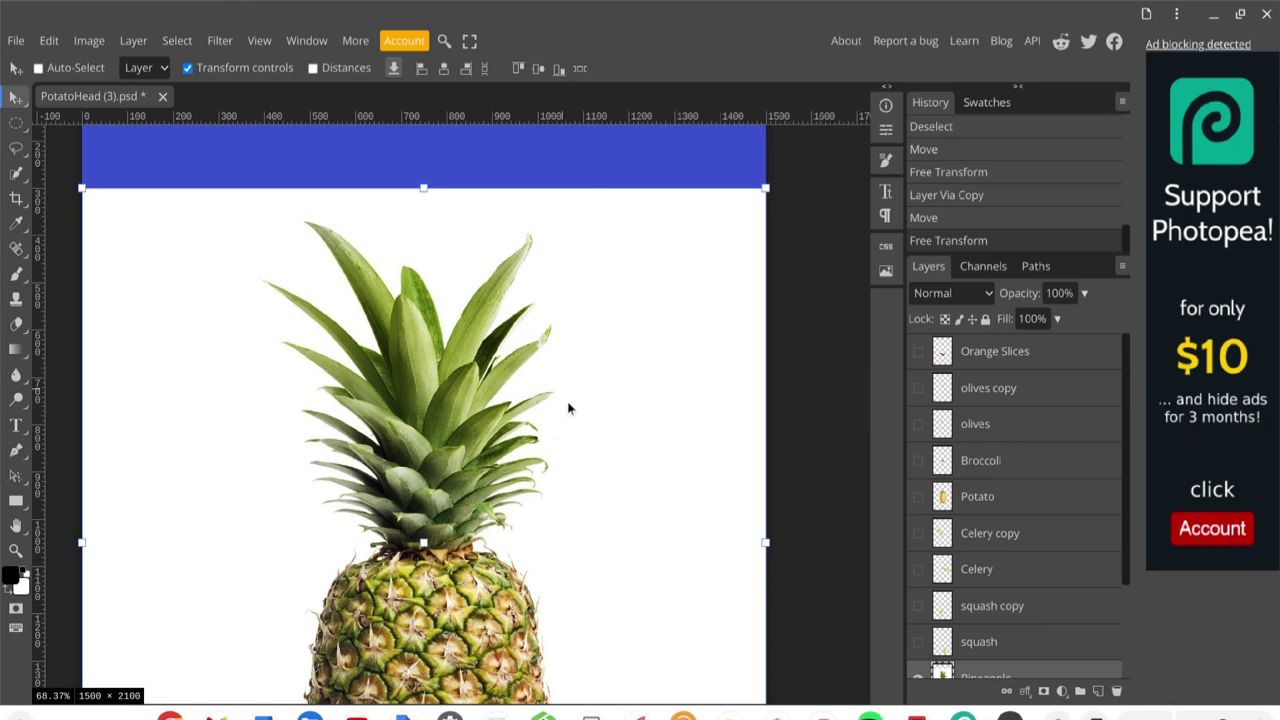
pyautogui.moveTo(567, 405); pyautogui.dragTo(567, 330)
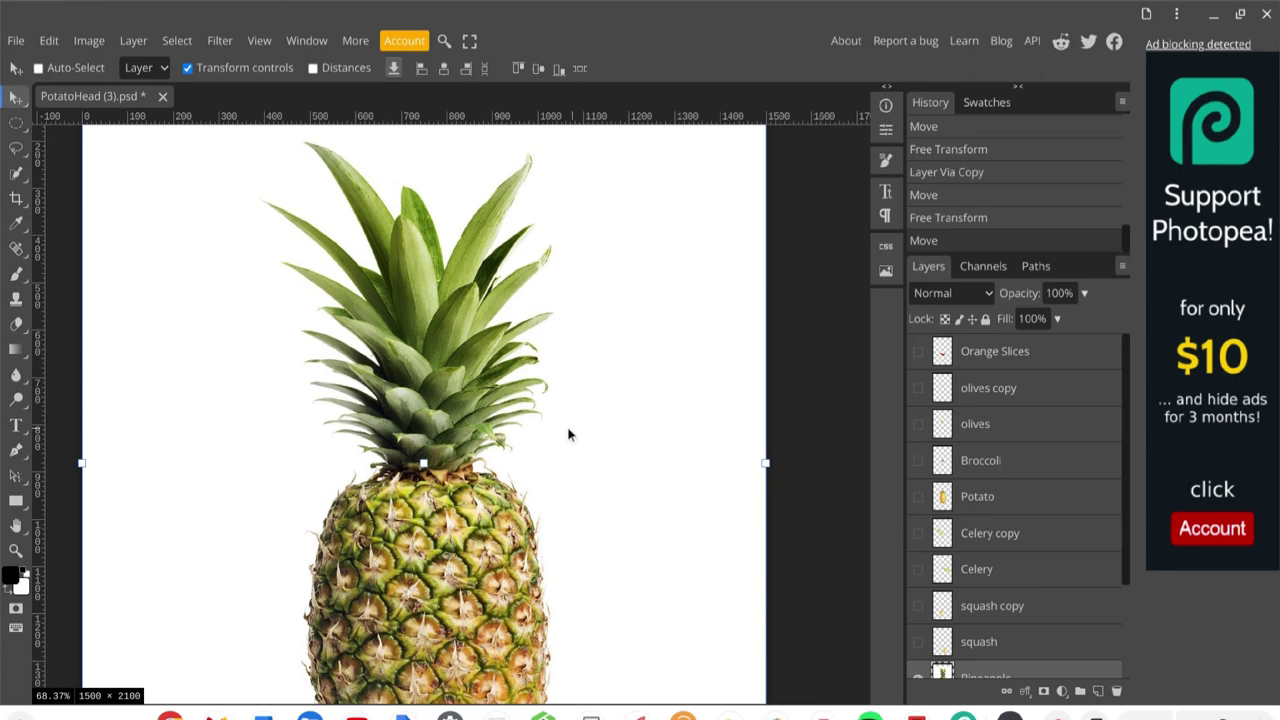
pyautogui.scroll(-1, 566, 434)
pyautogui.scroll(-5, 566, 433)
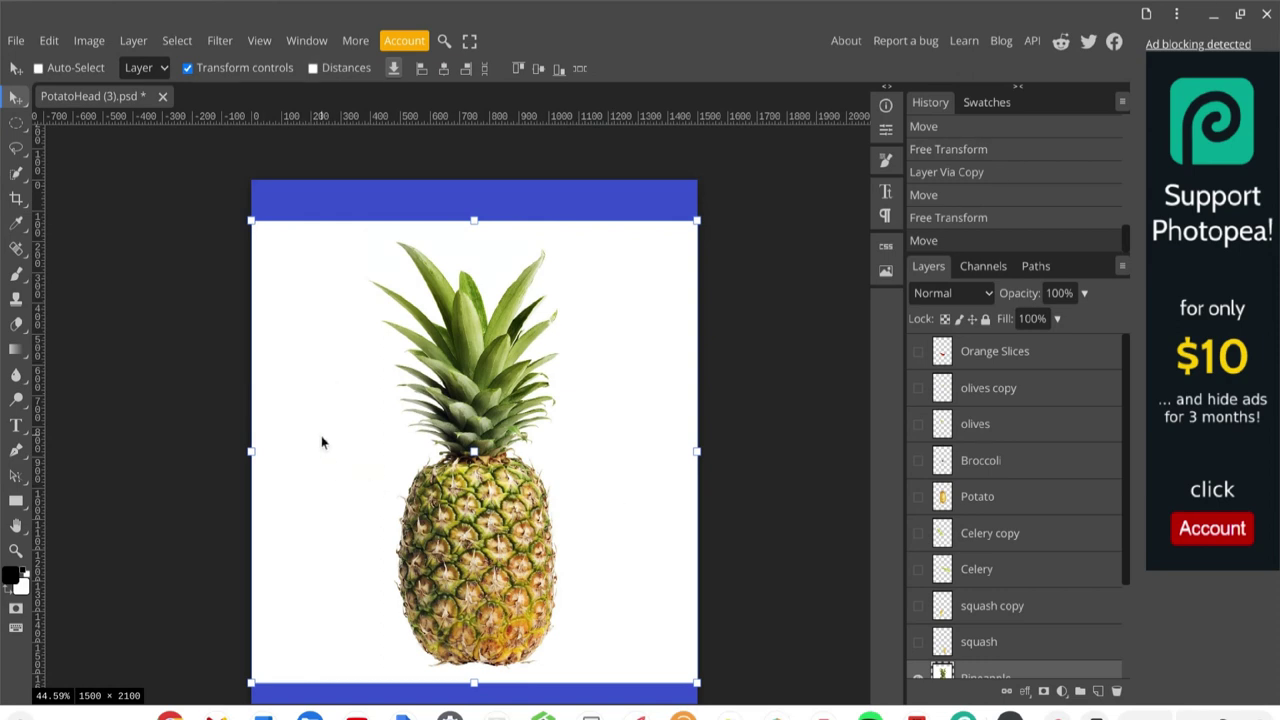
# - Select the white background around the pineapple with the Magic Wand at tolerance 30, contiguous
pyautogui.click(18, 182)
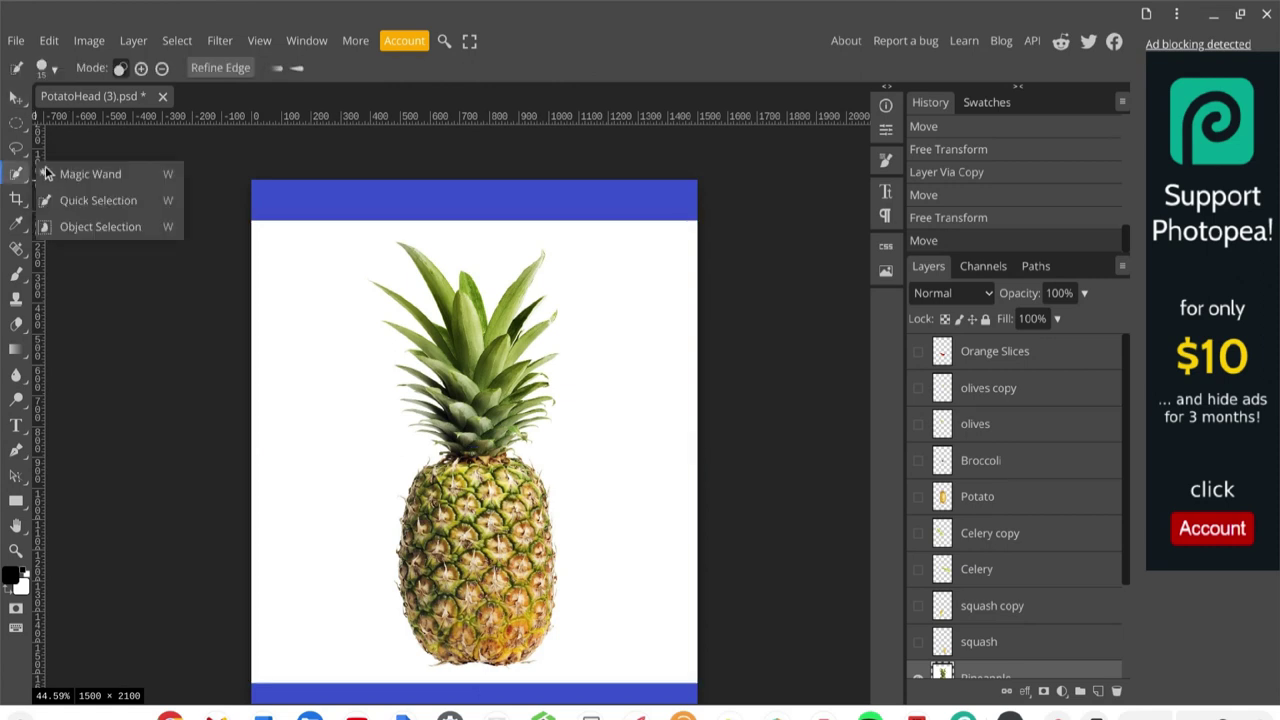
pyautogui.click(77, 174)
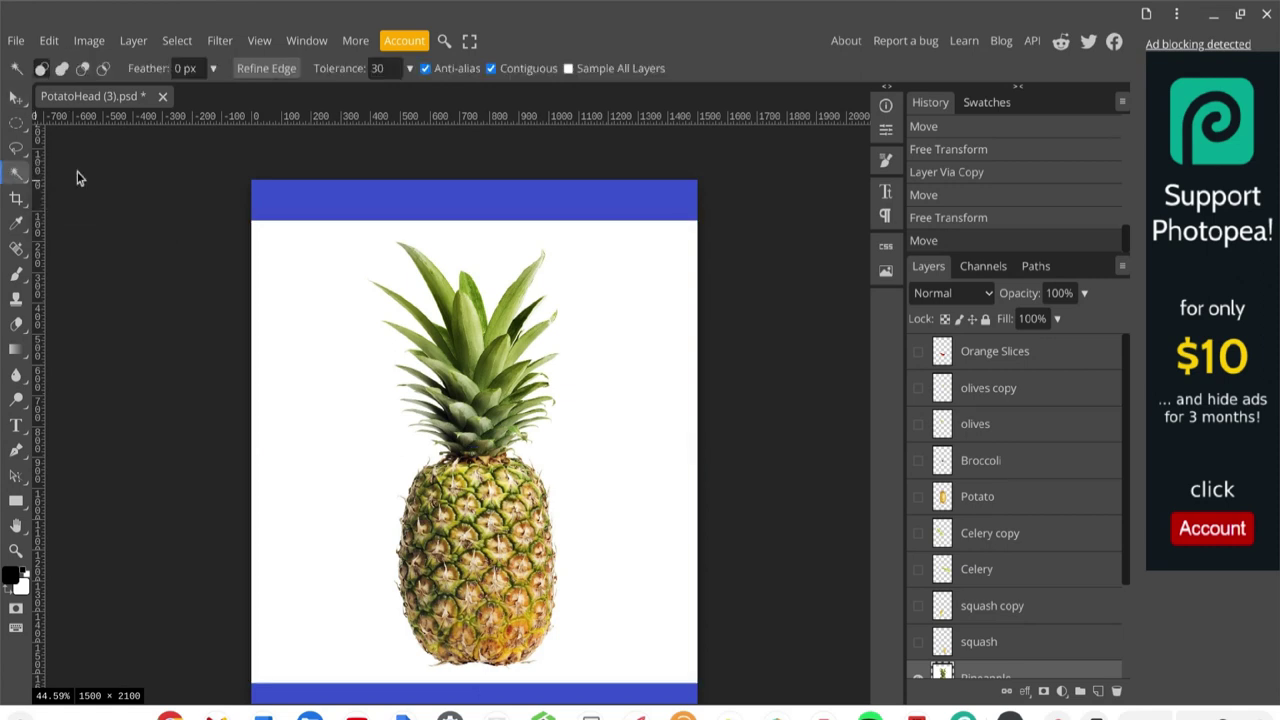
pyautogui.click(14, 176)
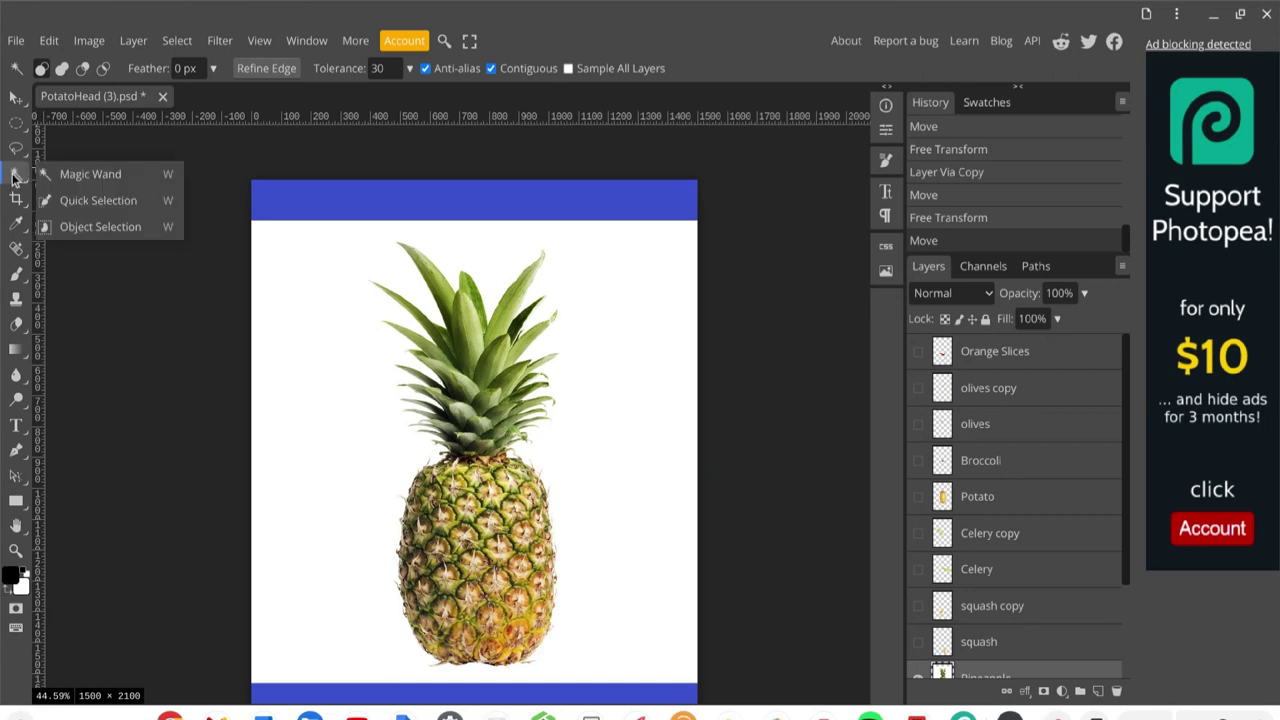
pyautogui.click(88, 176)
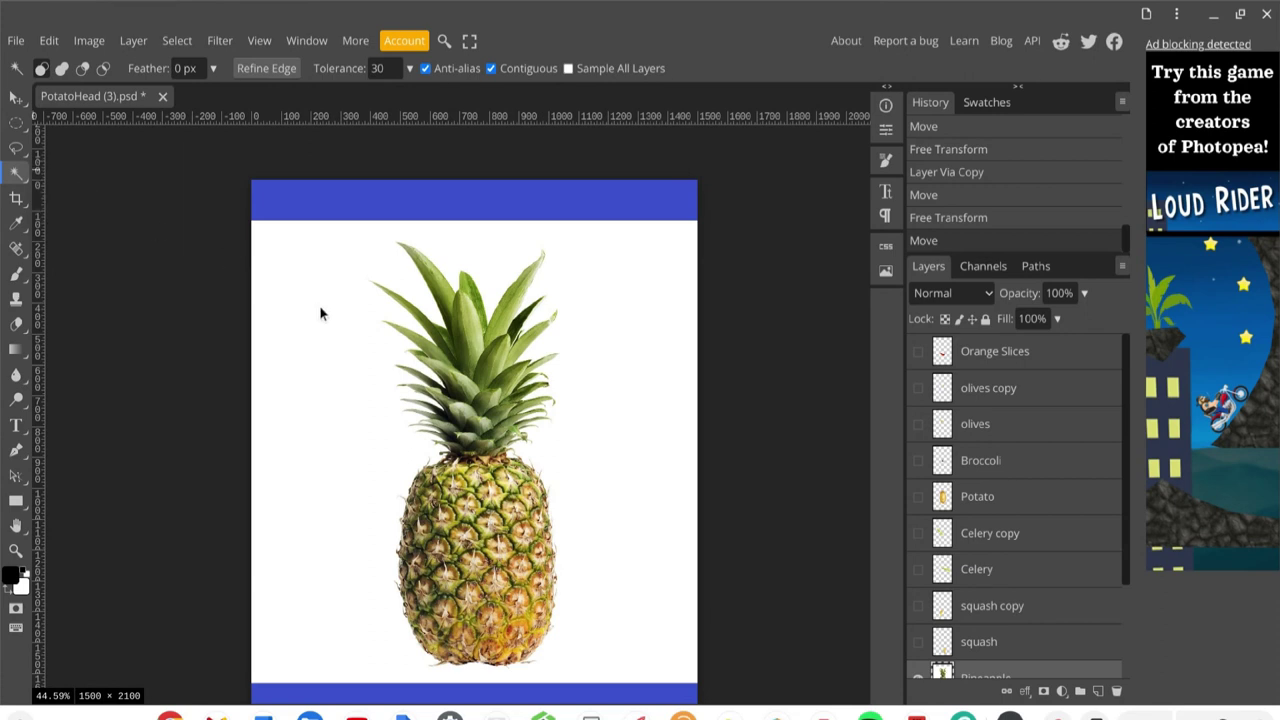
pyautogui.click(387, 67)
pyautogui.press('BackSpace')
pyautogui.press('BackSpace')
pyautogui.write('16')
pyautogui.click(362, 325)
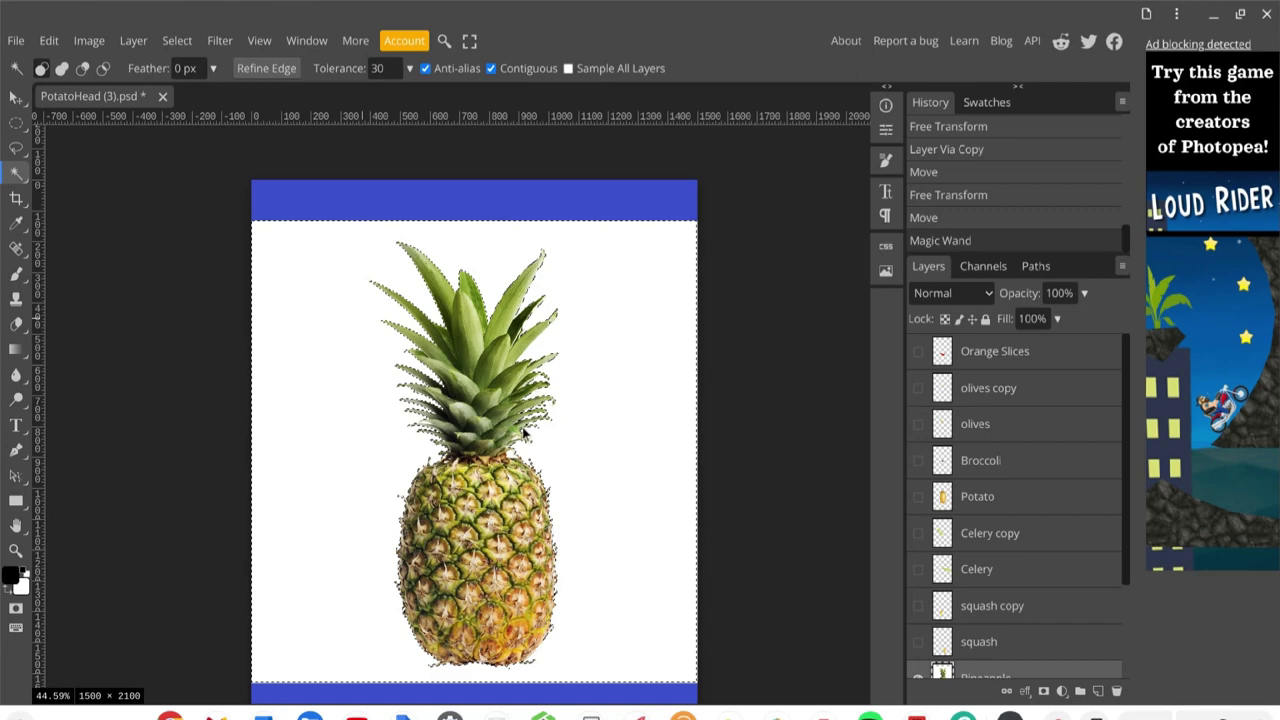
# - Examine how closely the selection edge follows the pineapple's leaves and body
pyautogui.scroll(5, 522, 432)
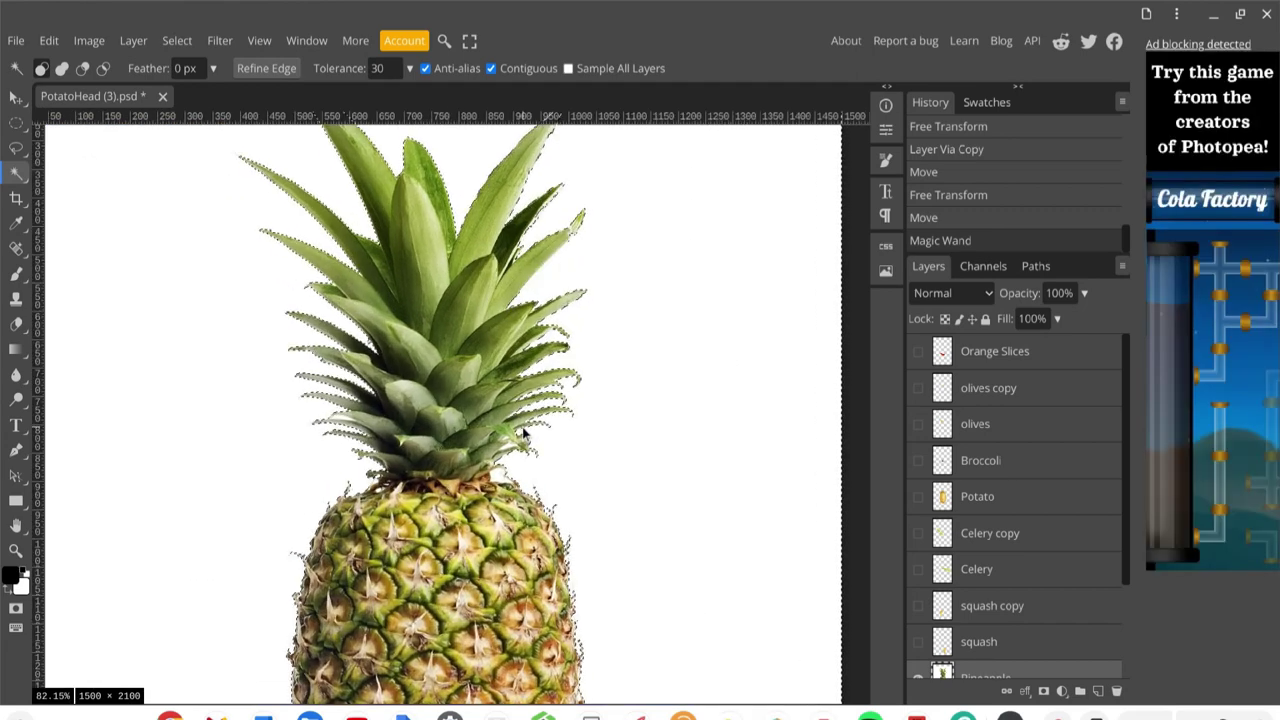
pyautogui.scroll(2, 522, 432)
pyautogui.scroll(1, 522, 432)
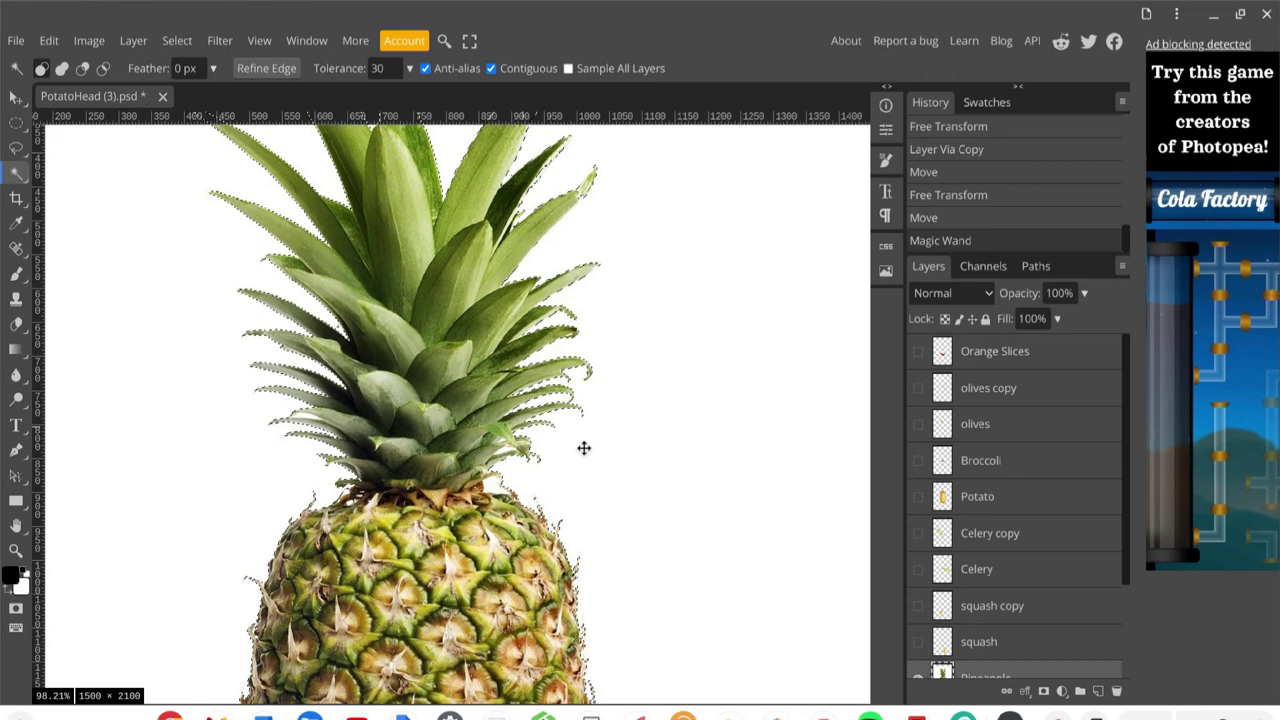
pyautogui.scroll(-2, 658, 424)
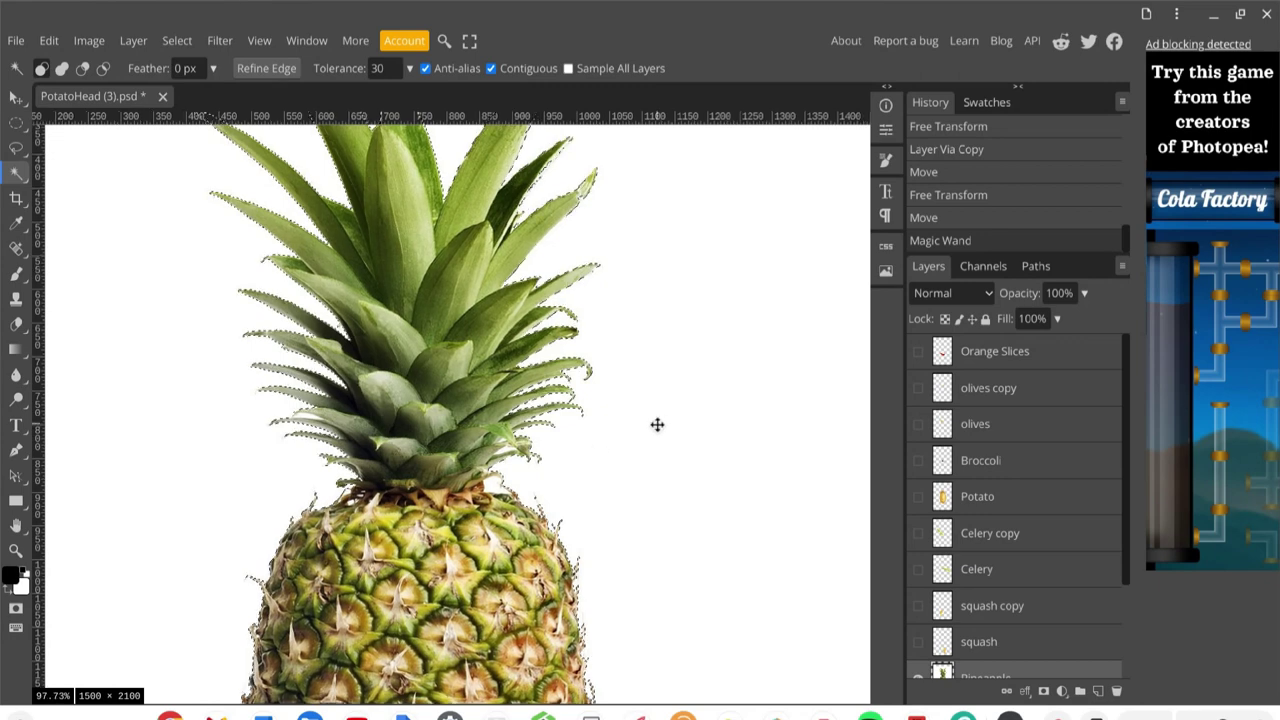
pyautogui.scroll(-1, 657, 424)
pyautogui.scroll(-2, 657, 424)
pyautogui.scroll(-1, 657, 424)
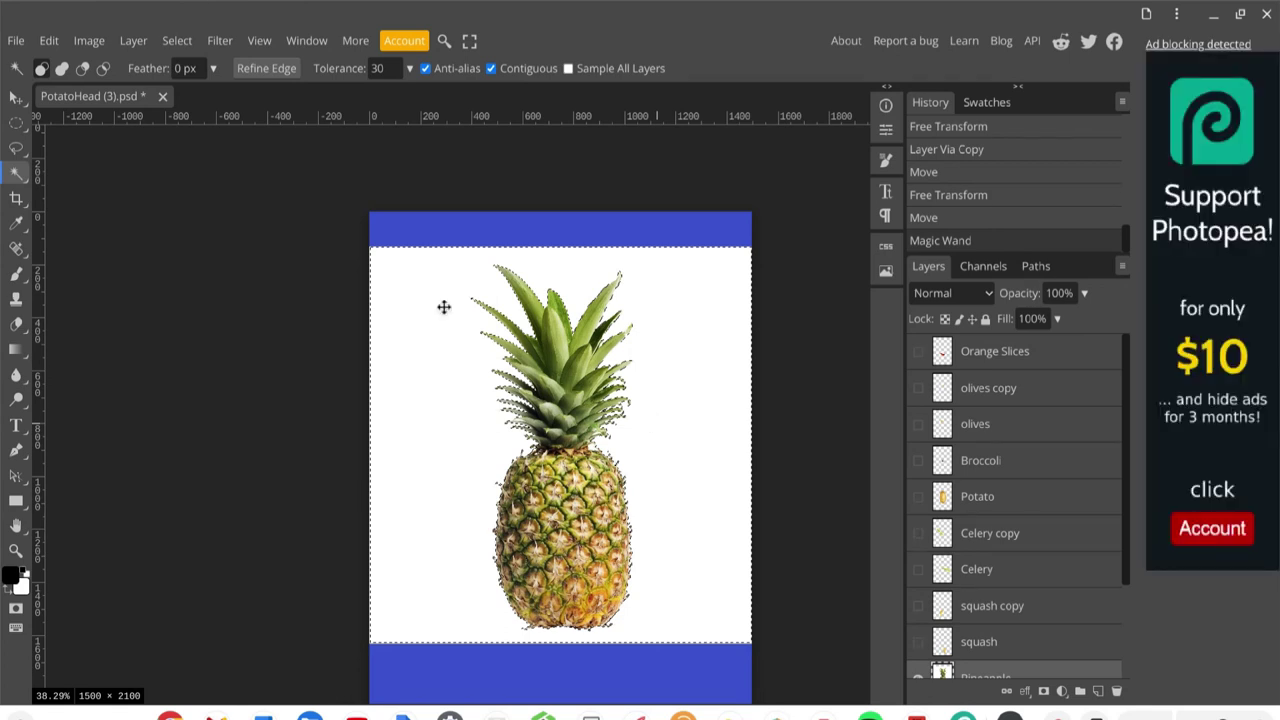
# - Try inverting the selection and clearing its contents from the Pineapple layer, and undo both changes
pyautogui.click(187, 68)
pyautogui.click(176, 42)
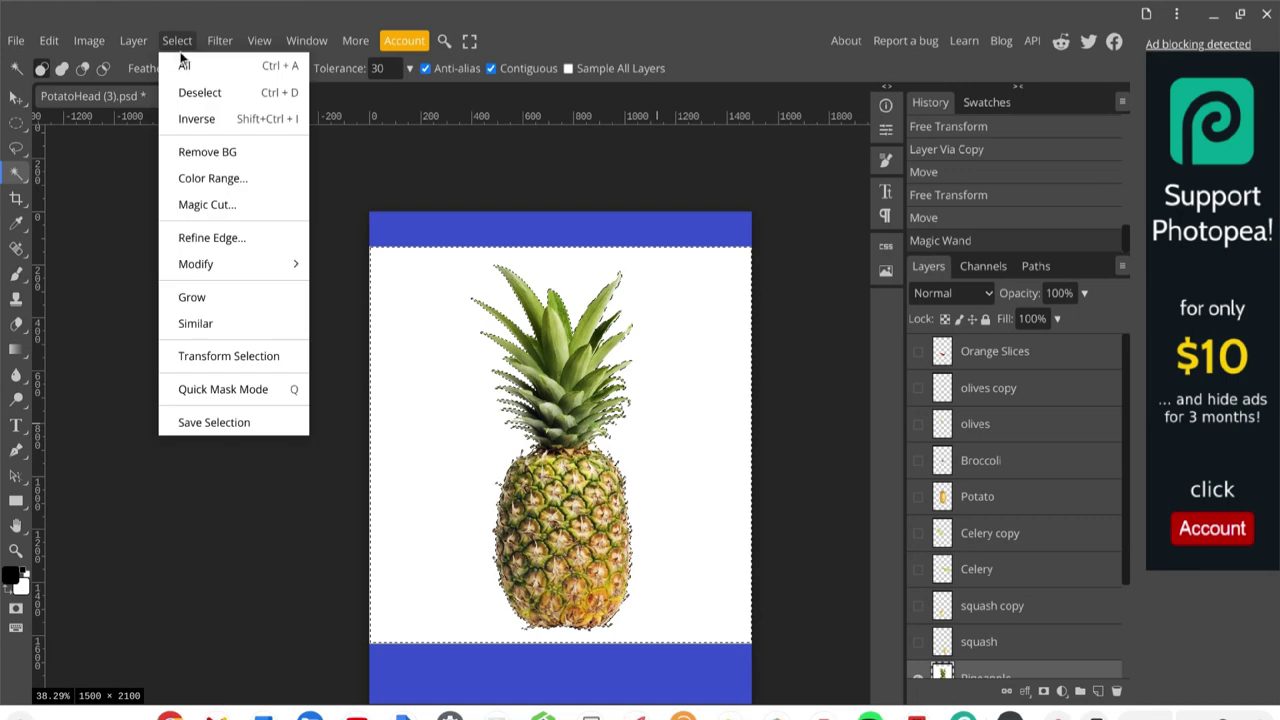
pyautogui.click(196, 119)
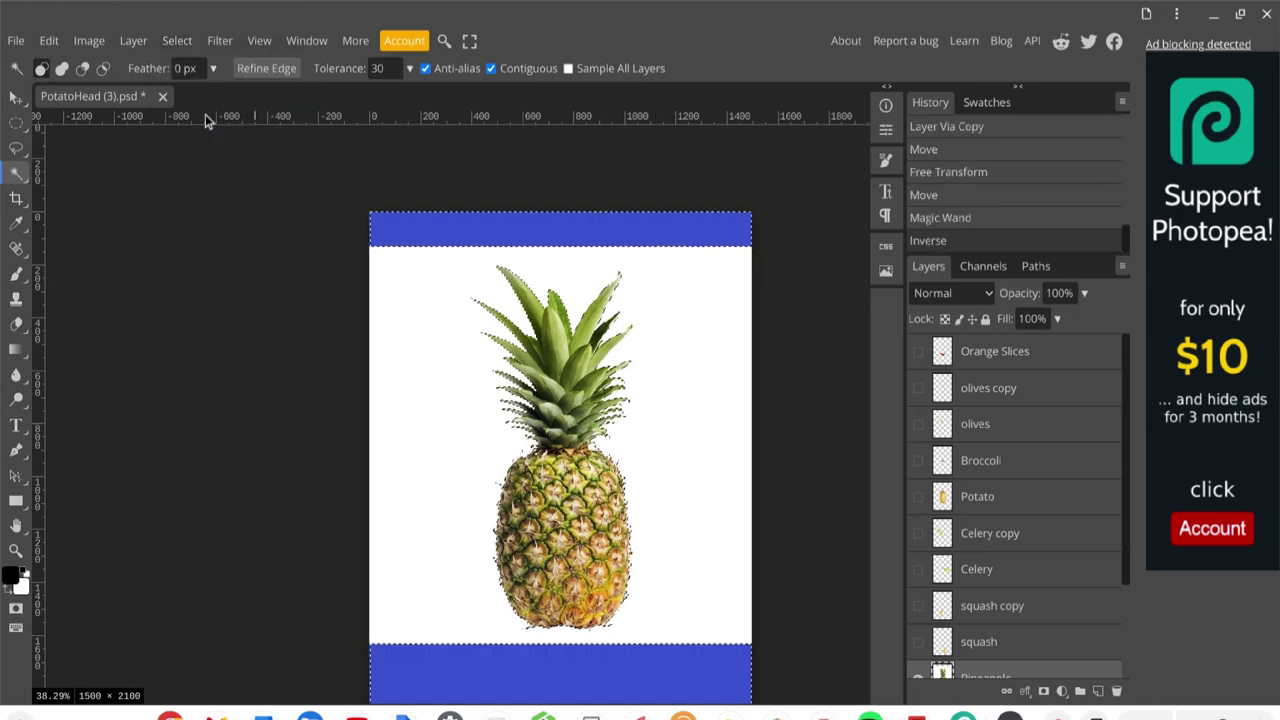
pyautogui.press('Delete')
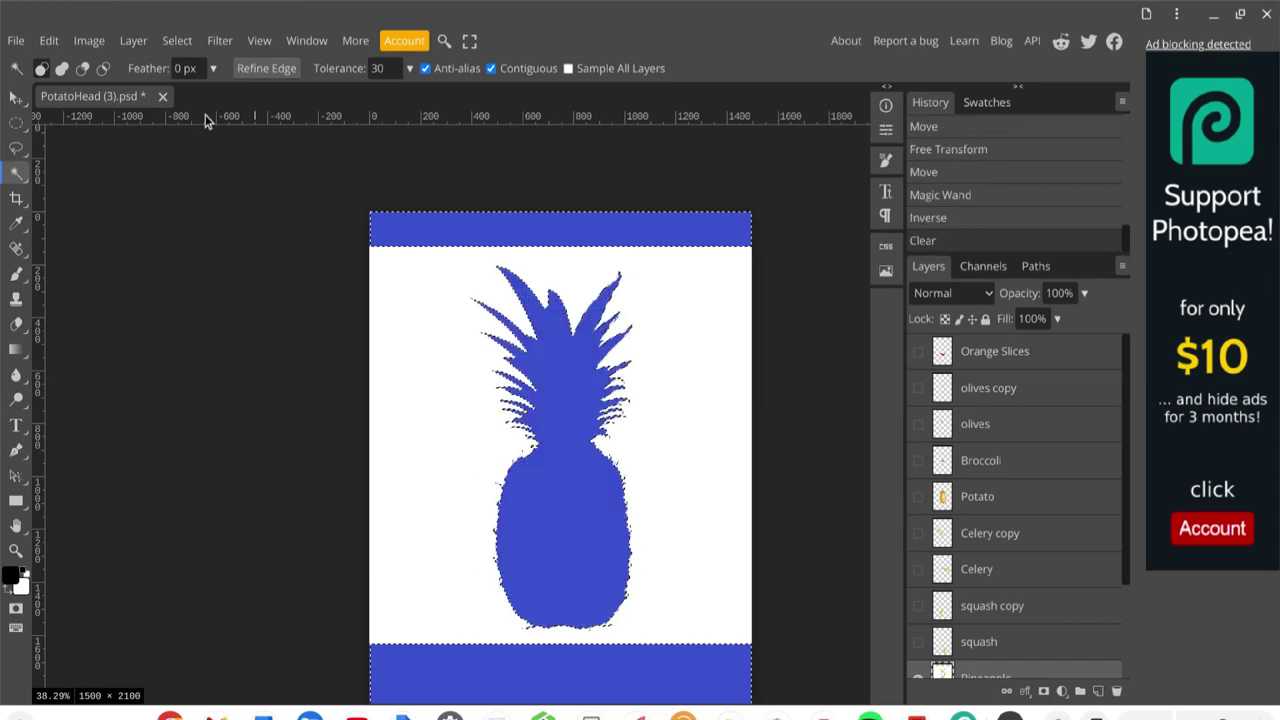
pyautogui.hotkey('ctrl', 'z')
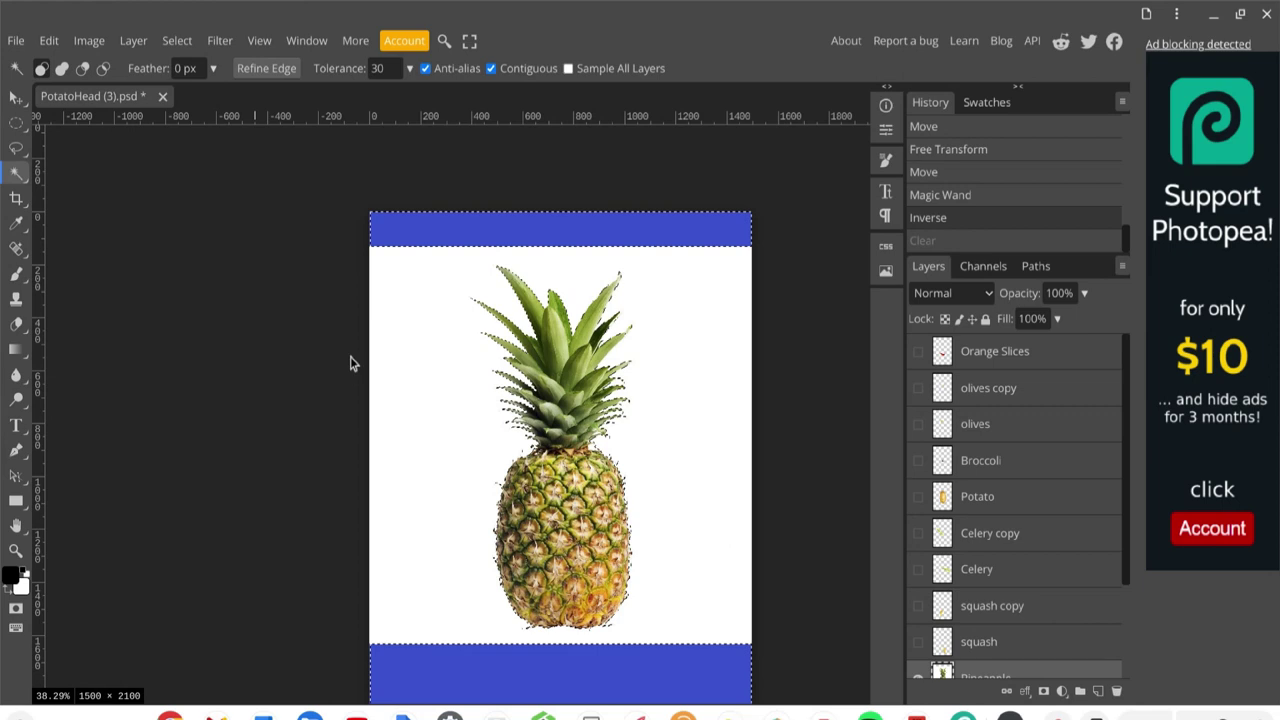
pyautogui.hotkey('ctrl', 'z')
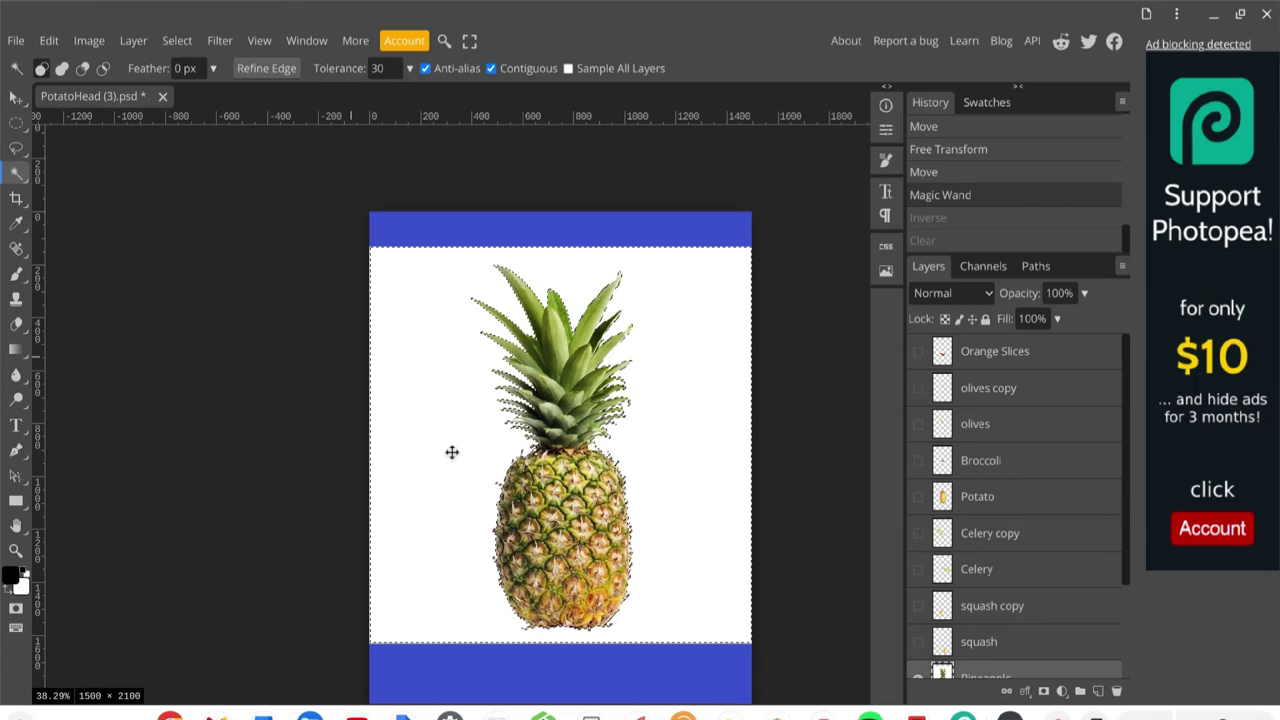
# - Delete the selected white background from the Pineapple layer
pyautogui.press('Delete')
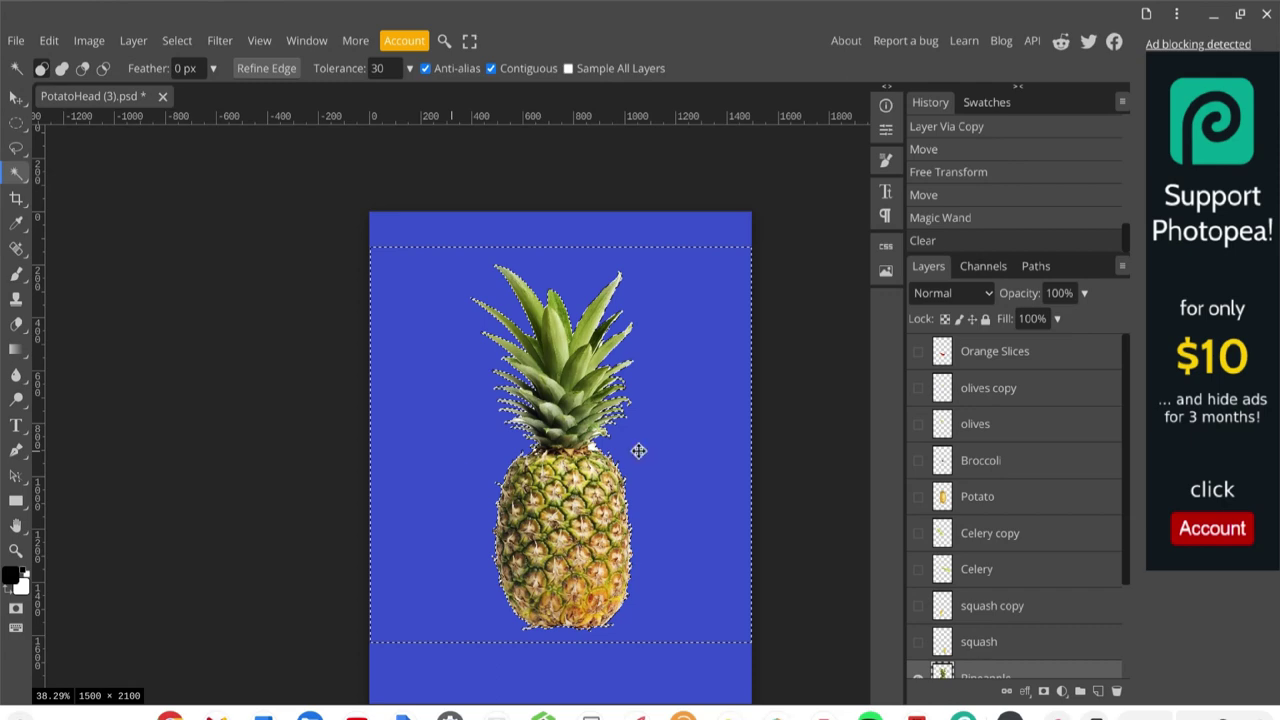
pyautogui.scroll(5, 638, 451)
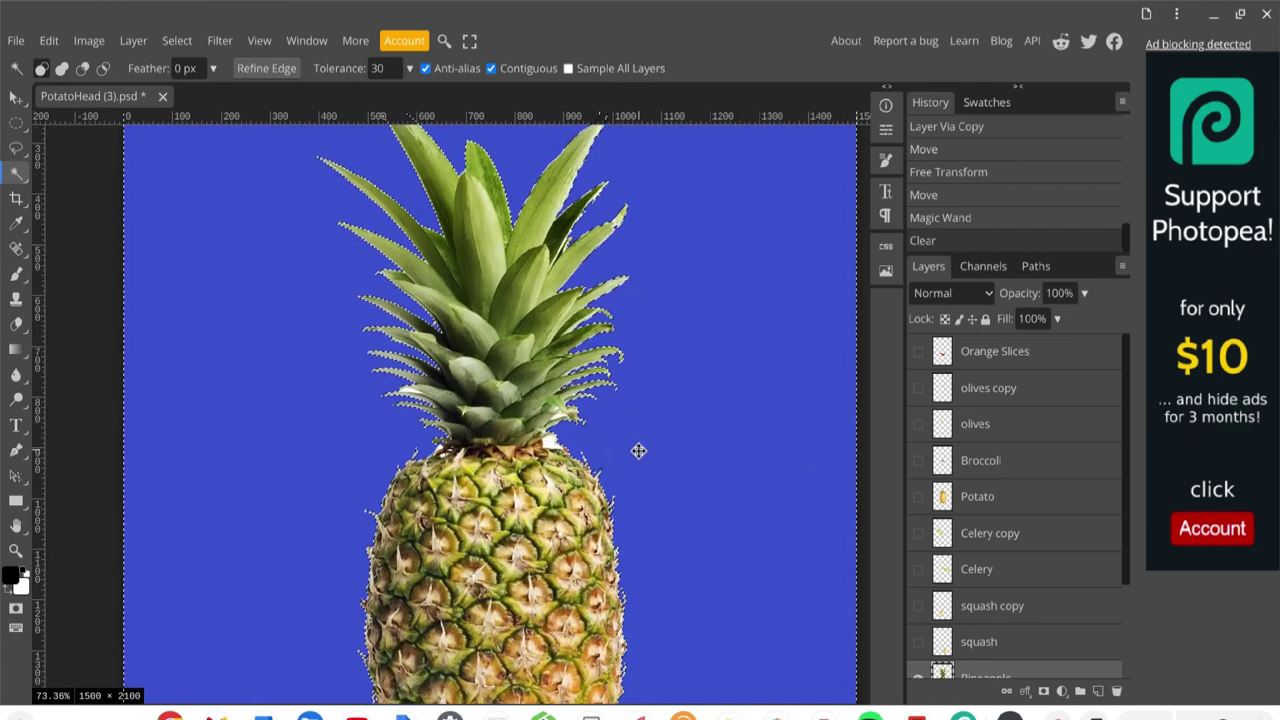
pyautogui.scroll(2, 638, 451)
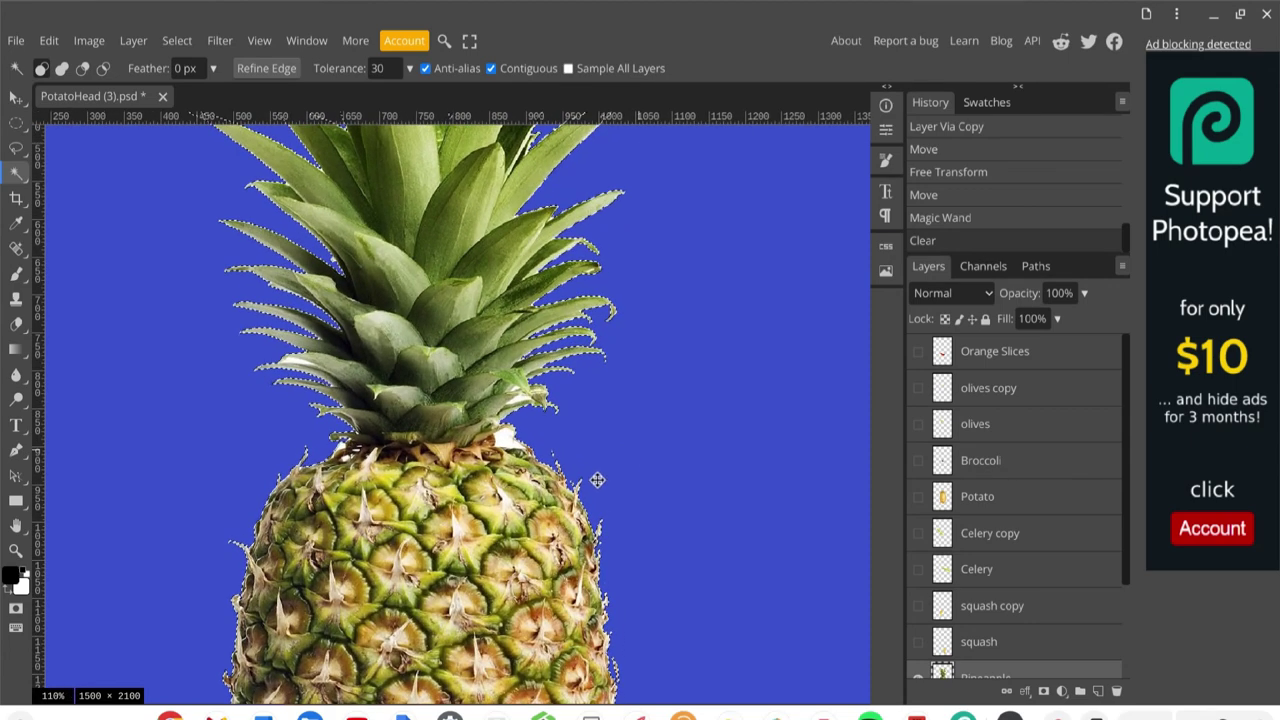
pyautogui.scroll(1, 597, 480)
pyautogui.scroll(3, 597, 480)
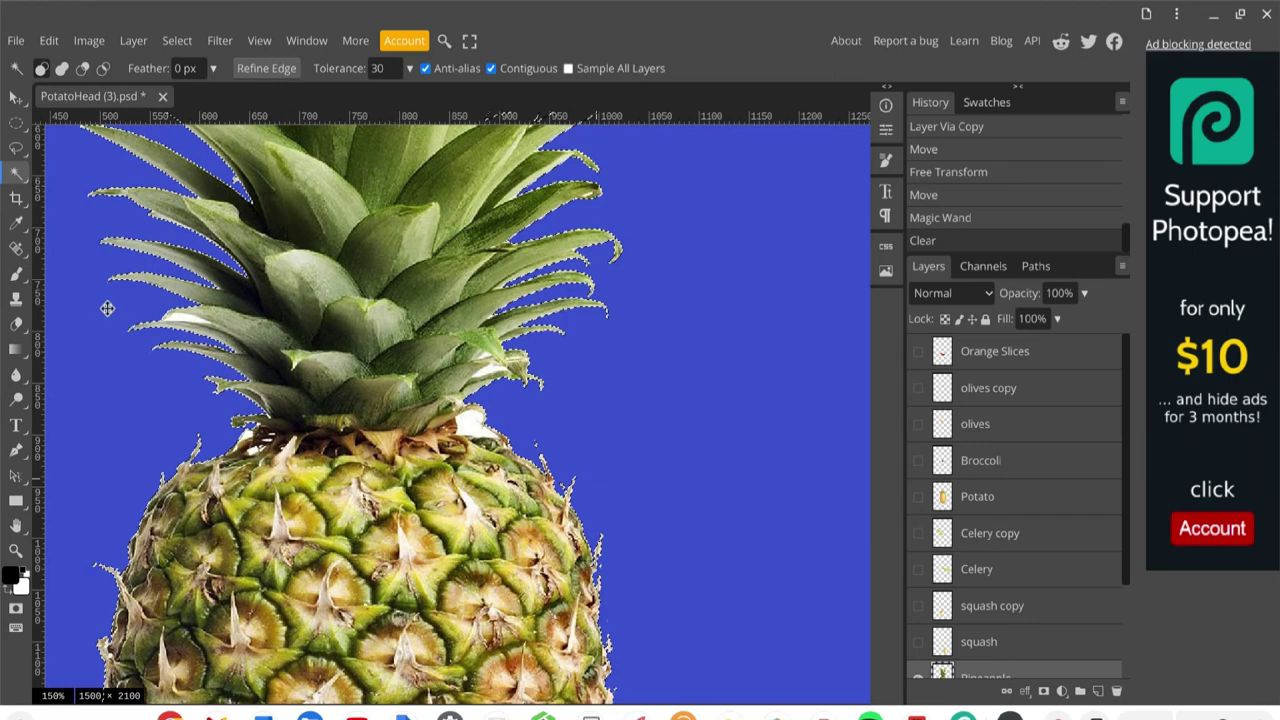
# - Clear the selection, then lasso the leftover white patch between the crown's lower left leaves and delete it
pyautogui.rightClick(16, 177)
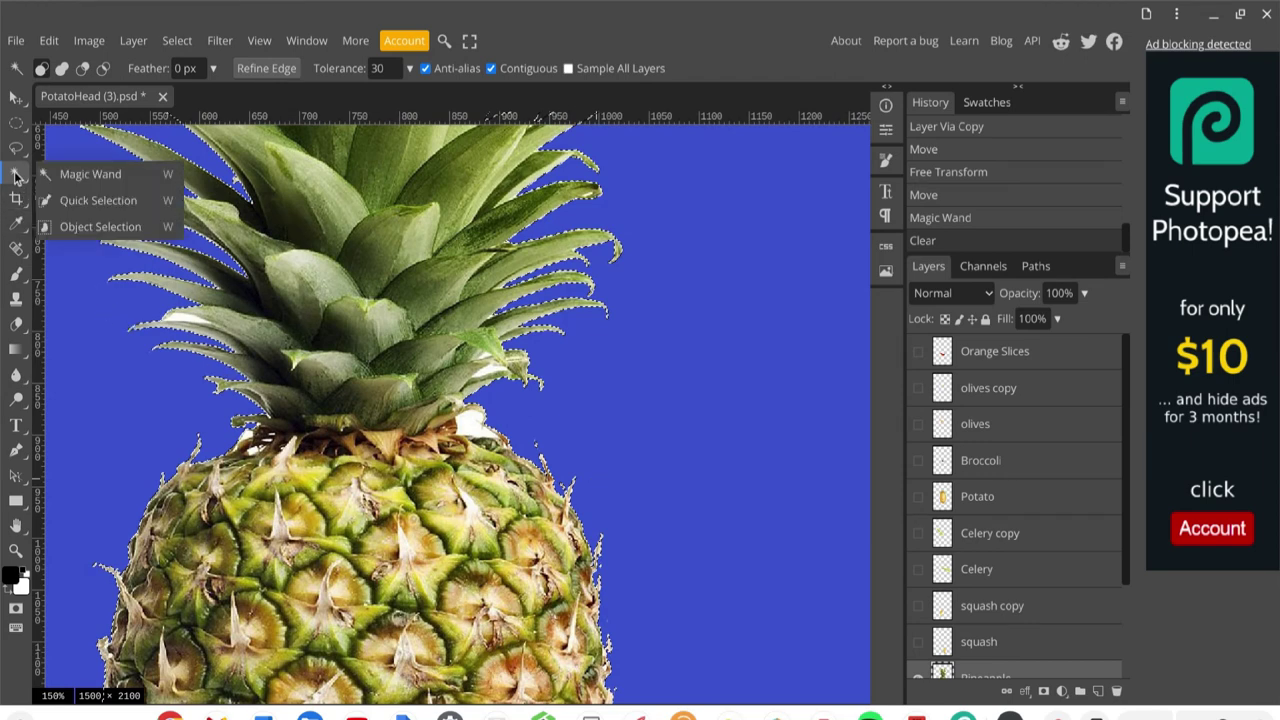
pyautogui.click(96, 200)
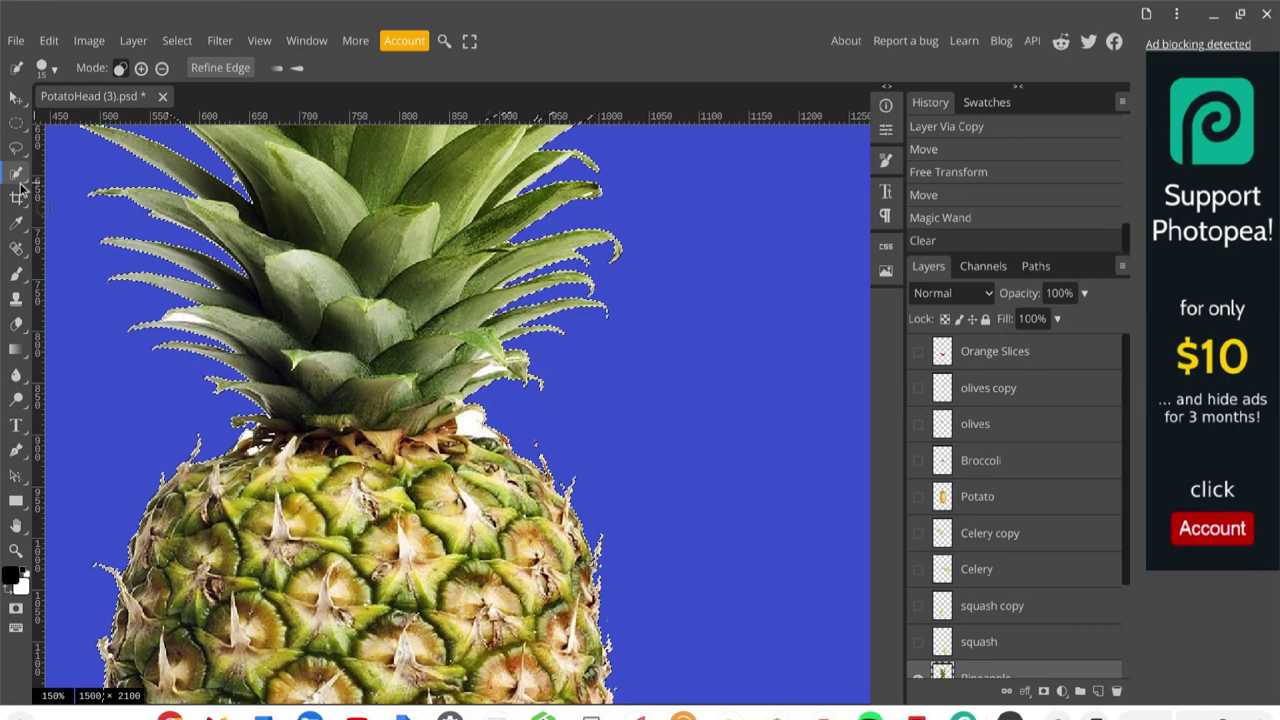
pyautogui.click(17, 150)
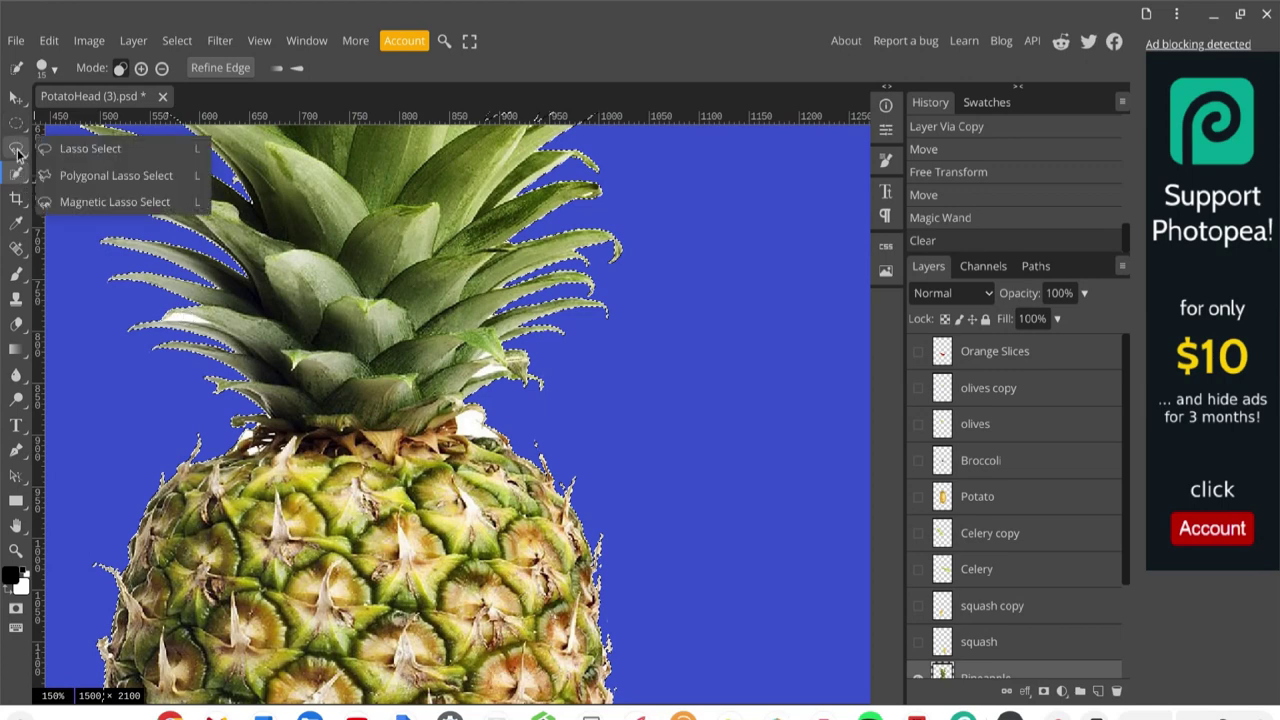
pyautogui.click(93, 149)
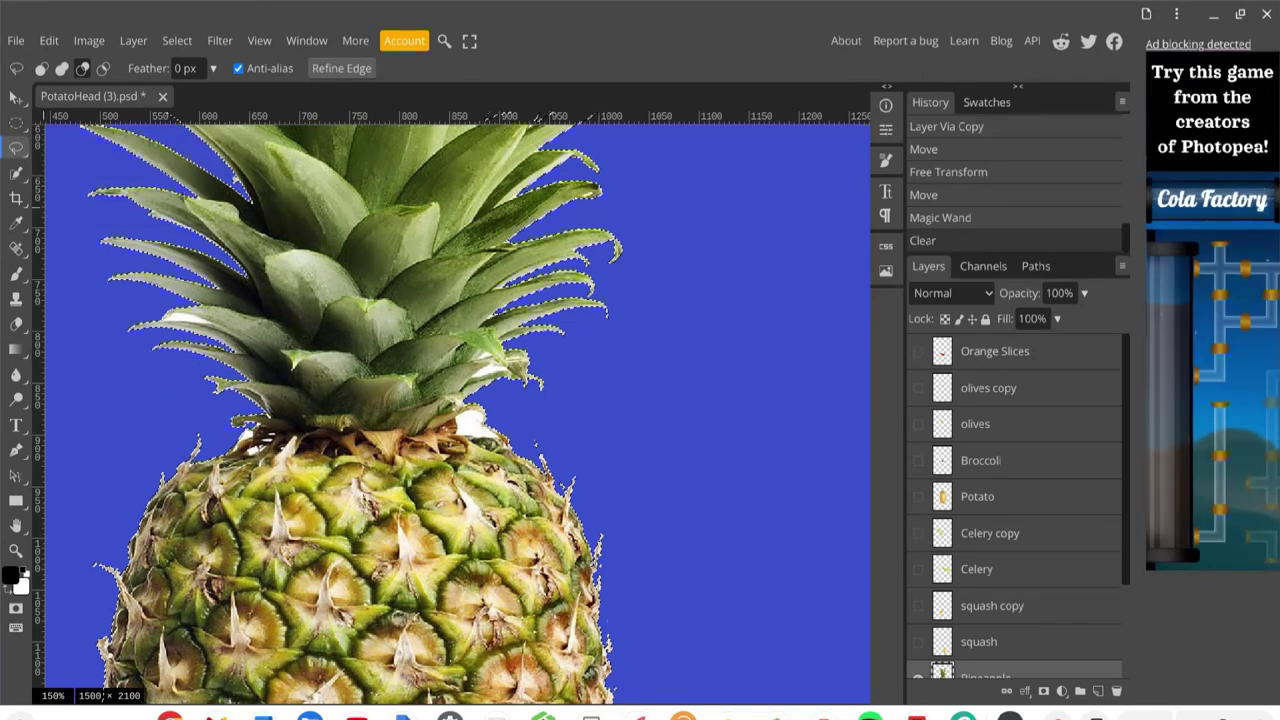
pyautogui.click(174, 42)
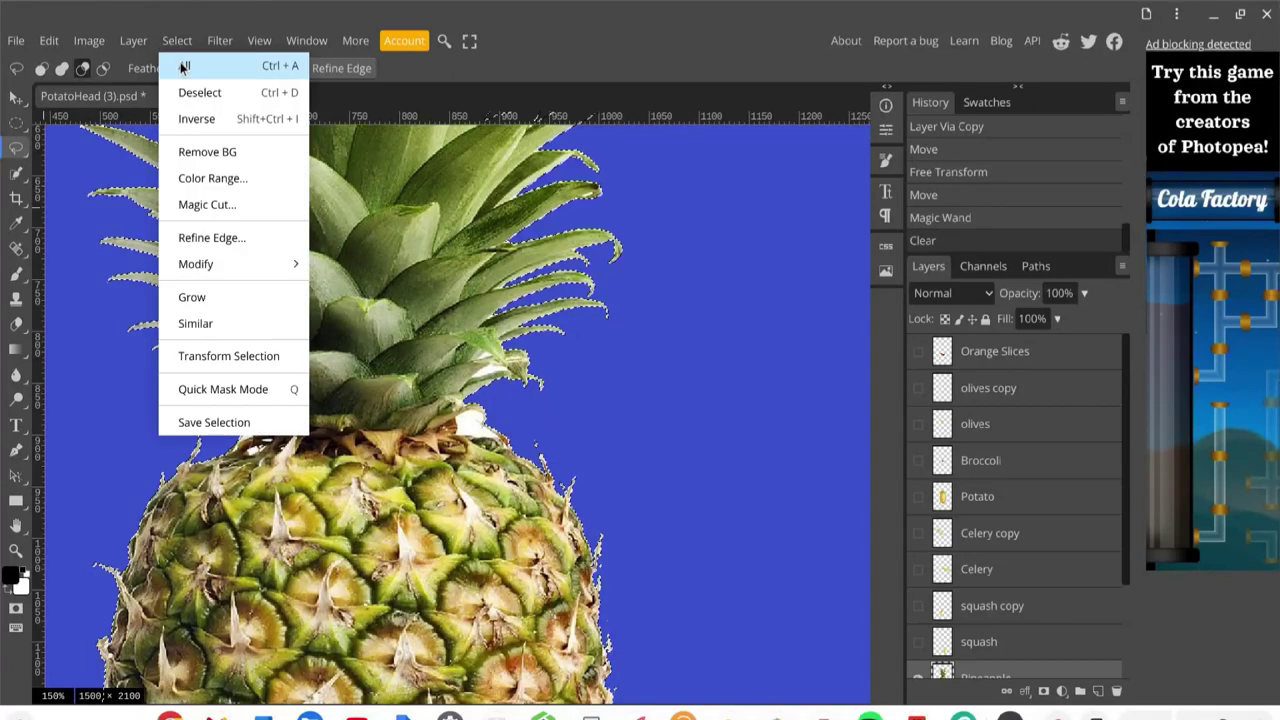
pyautogui.click(192, 96)
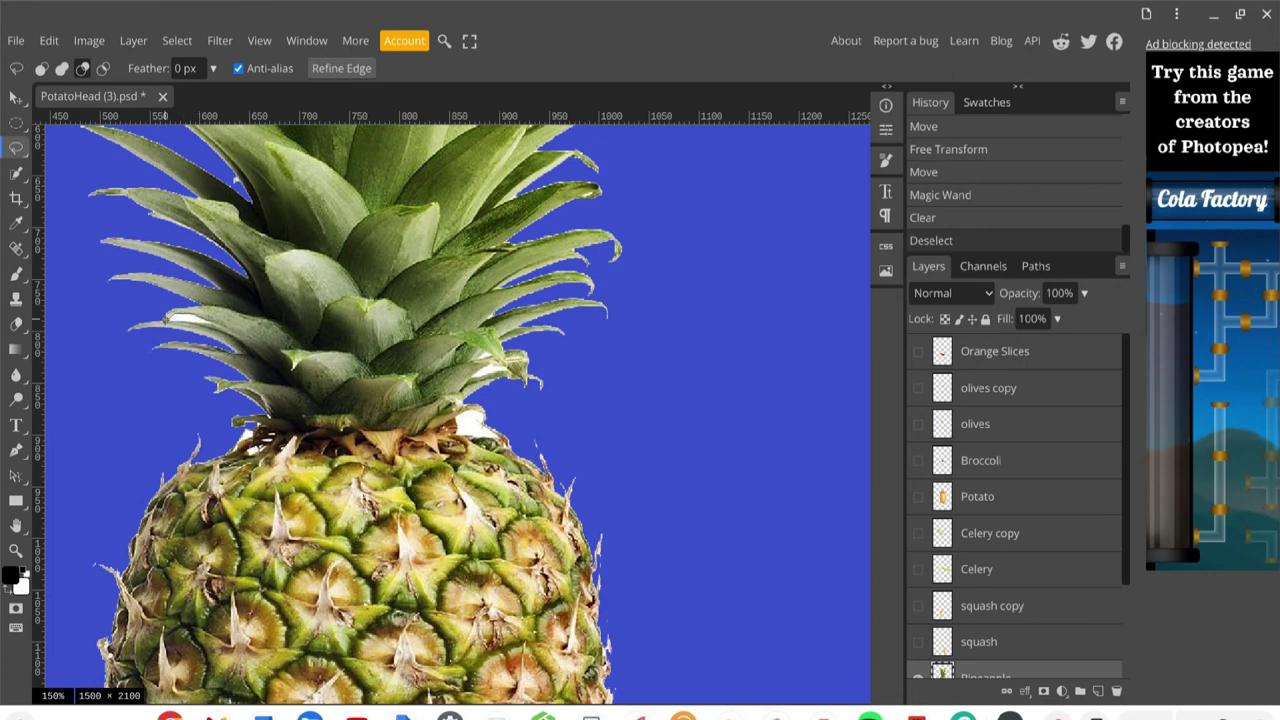
pyautogui.moveTo(172, 318); pyautogui.dragTo(206, 320)
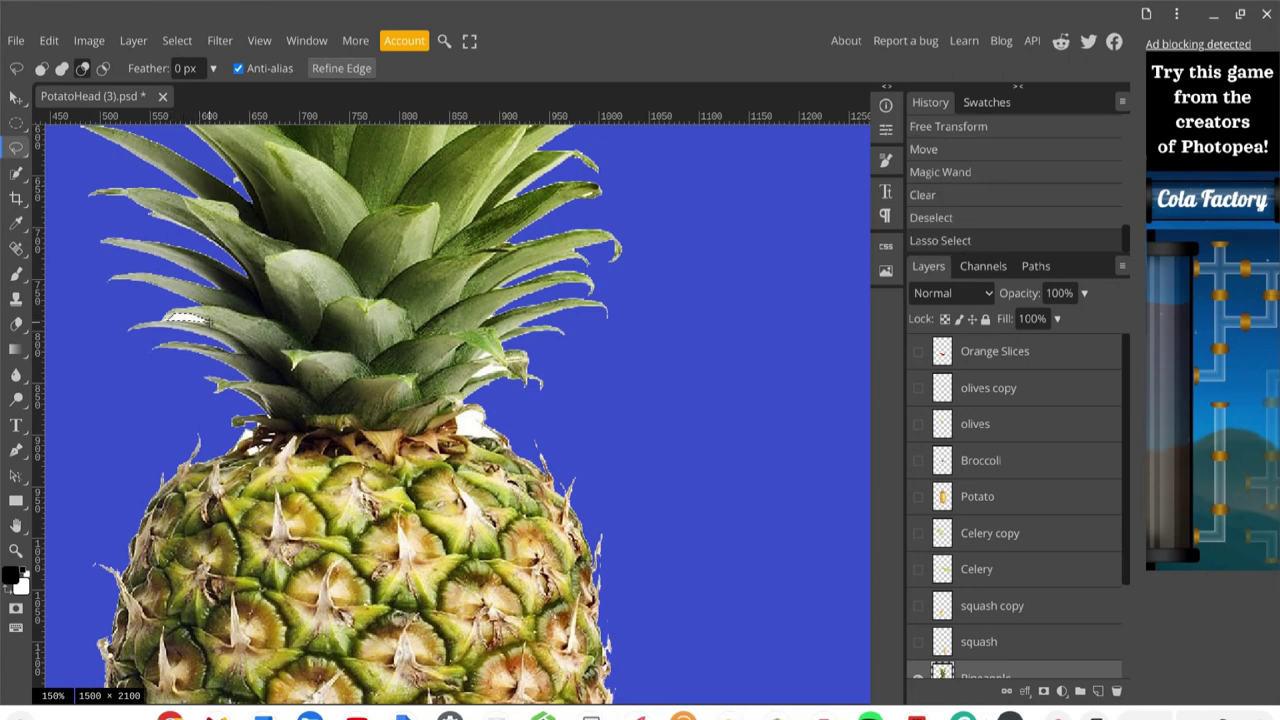
pyautogui.press('Delete')
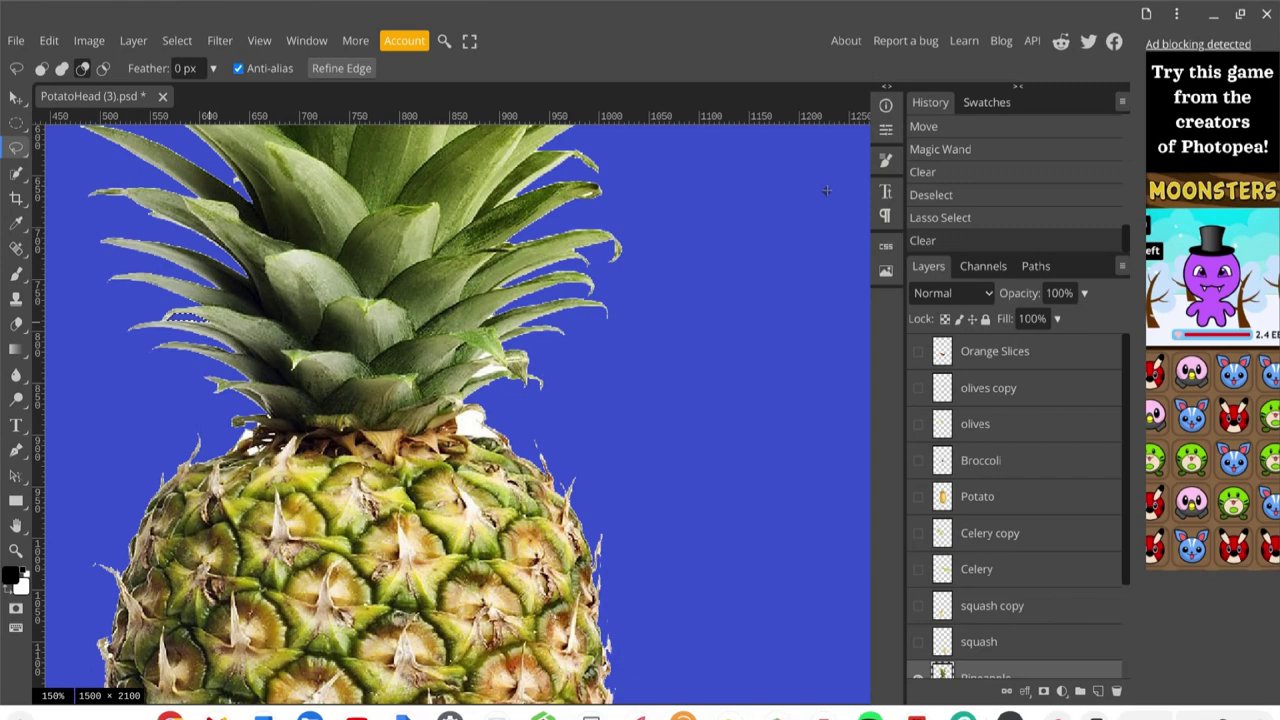
# - Outline the pineapple's body just below the crown with the Polygonal Lasso, keeping the whole crown outside the selection
pyautogui.scroll(-3, 826, 190)
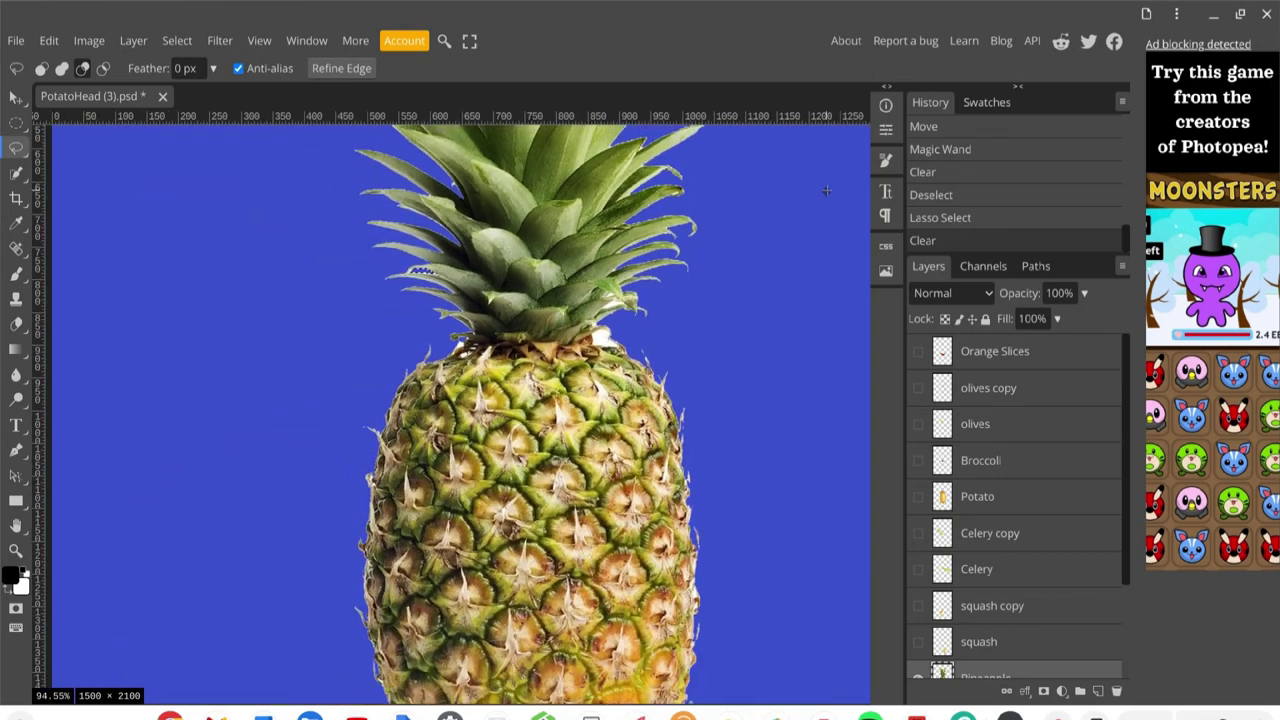
pyautogui.moveTo(826, 192)
pyautogui.mouseDown()
pyautogui.moveTo(782, 205)
pyautogui.moveTo(805, 207)
pyautogui.mouseUp()
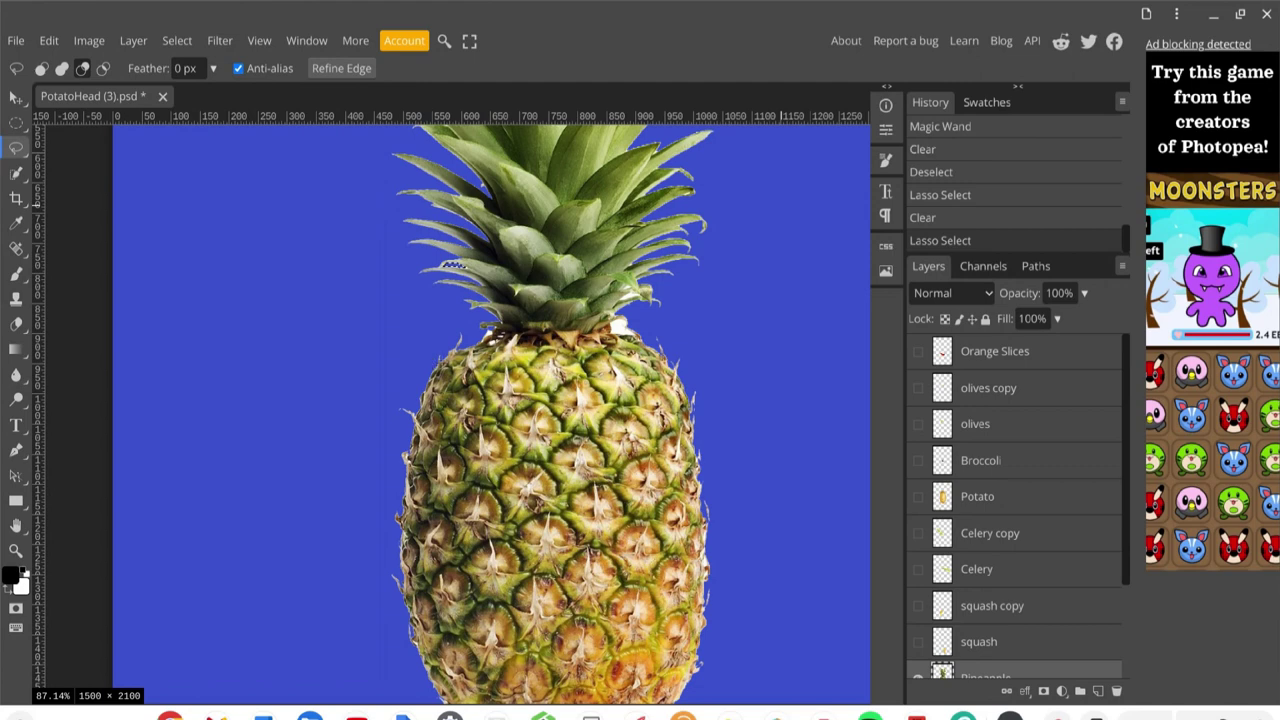
pyautogui.rightClick(20, 150)
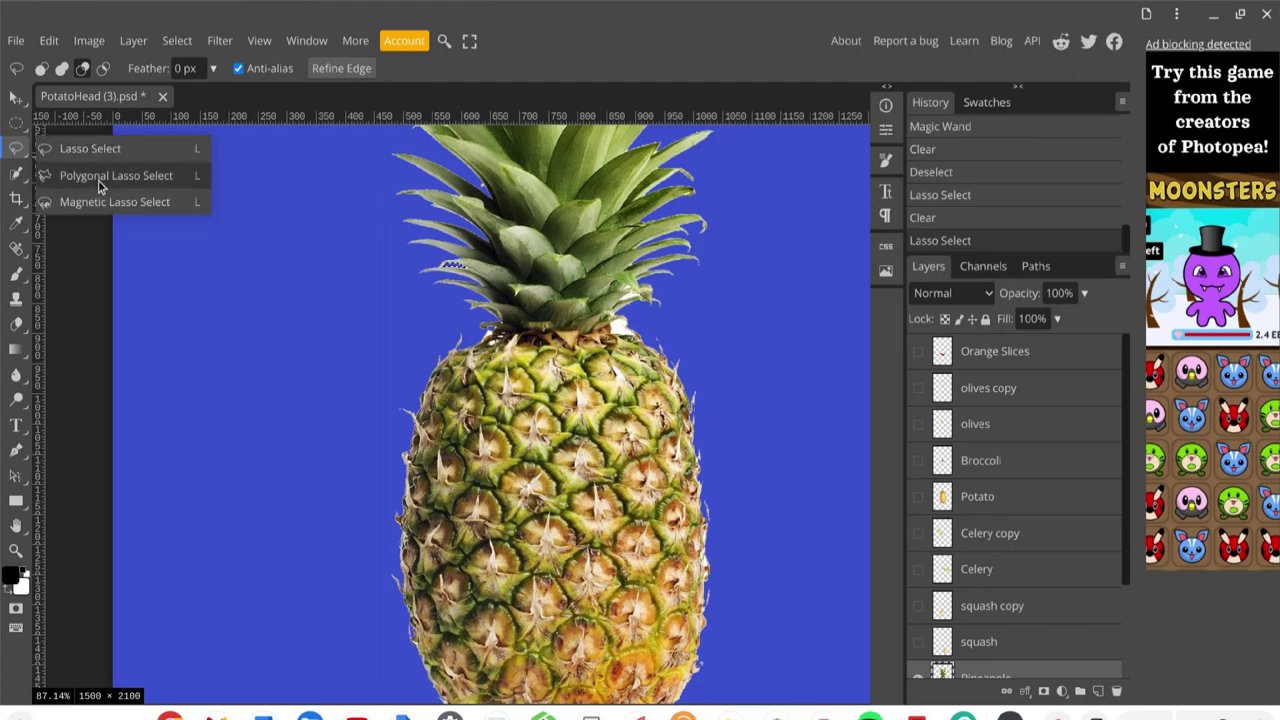
pyautogui.click(122, 202)
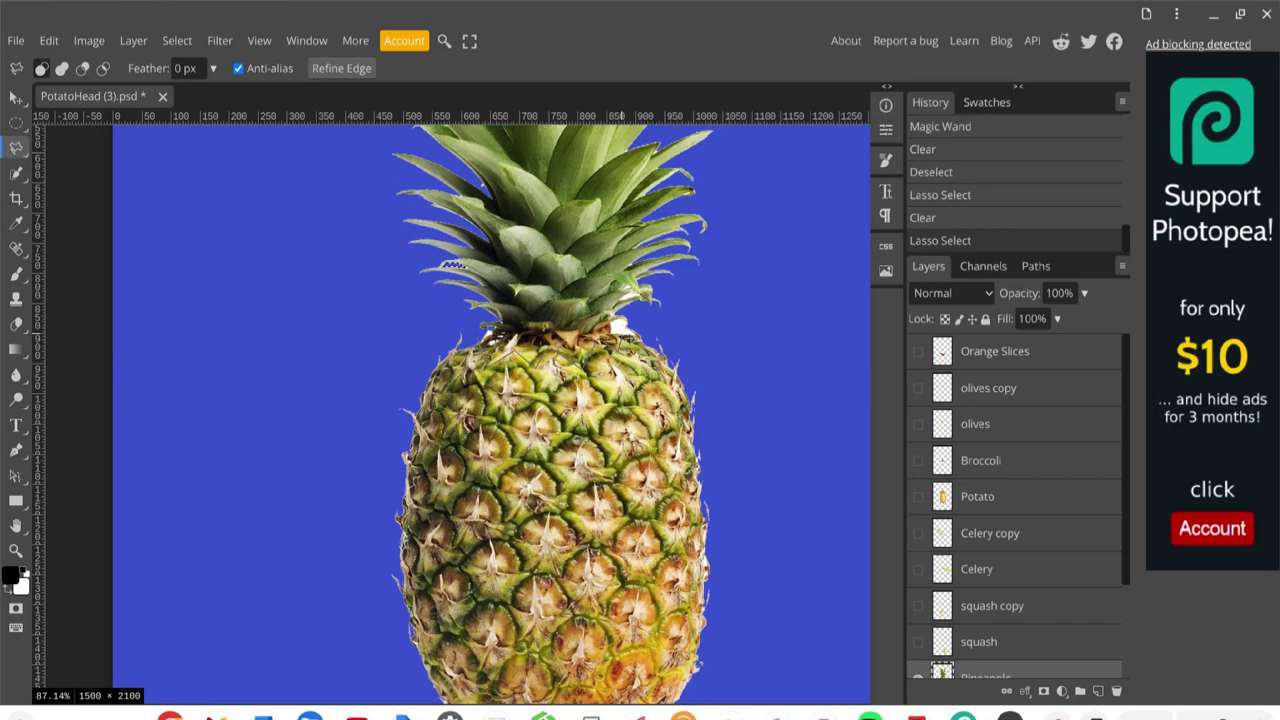
pyautogui.click(747, 342)
pyautogui.click(770, 420)
pyautogui.scroll(-3, 766, 574)
pyautogui.click(766, 574)
pyautogui.click(729, 664)
pyautogui.click(673, 680)
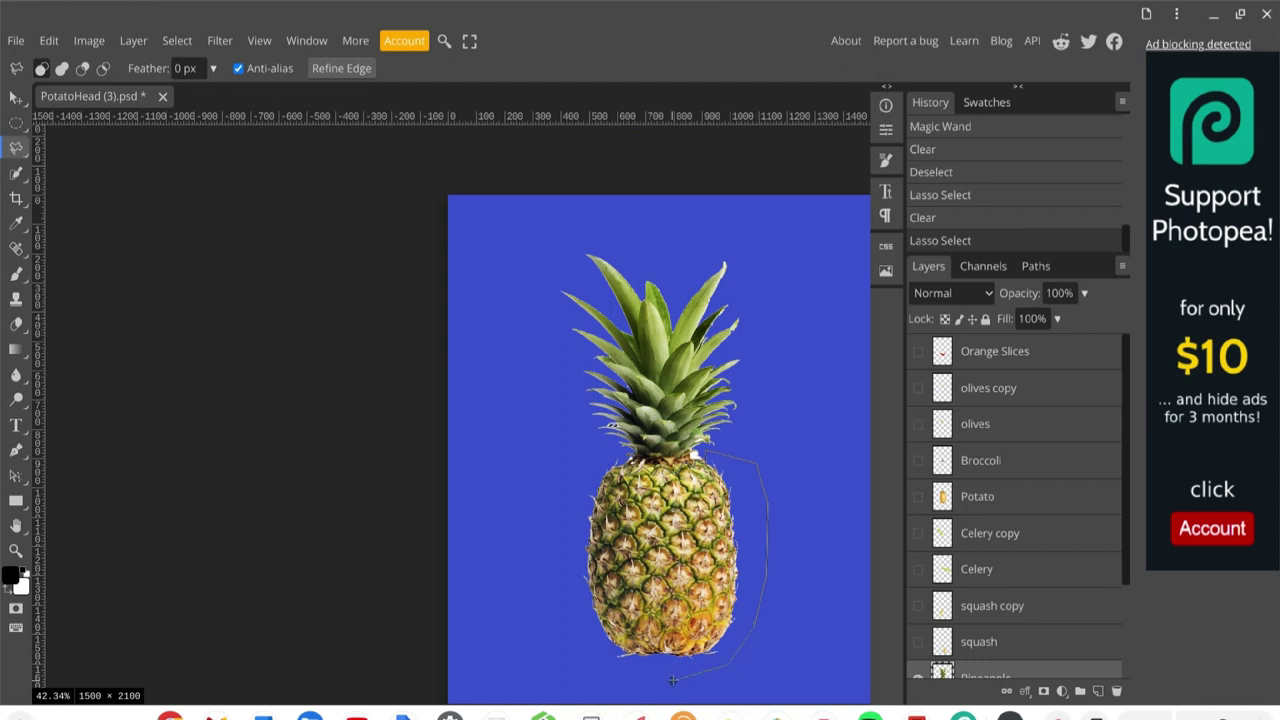
pyautogui.click(570, 671)
pyautogui.click(555, 520)
pyautogui.click(580, 466)
pyautogui.scroll(5, 620, 452)
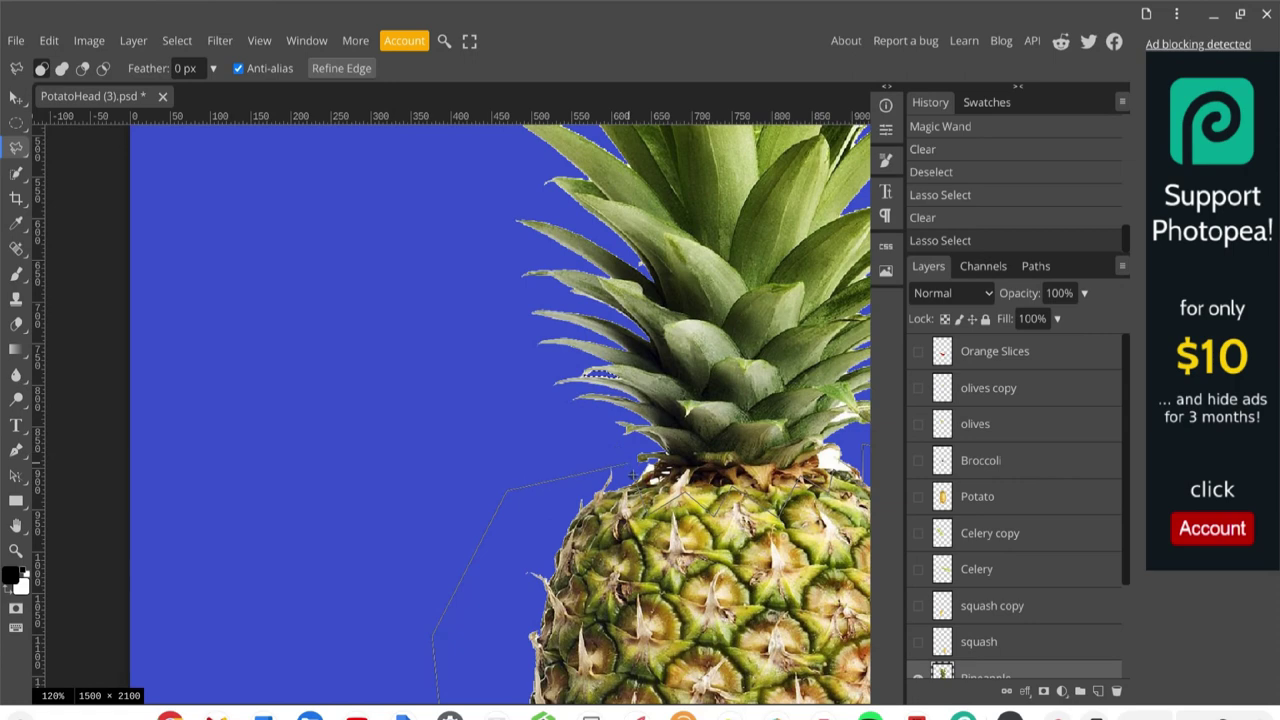
pyautogui.doubleClick(633, 477)
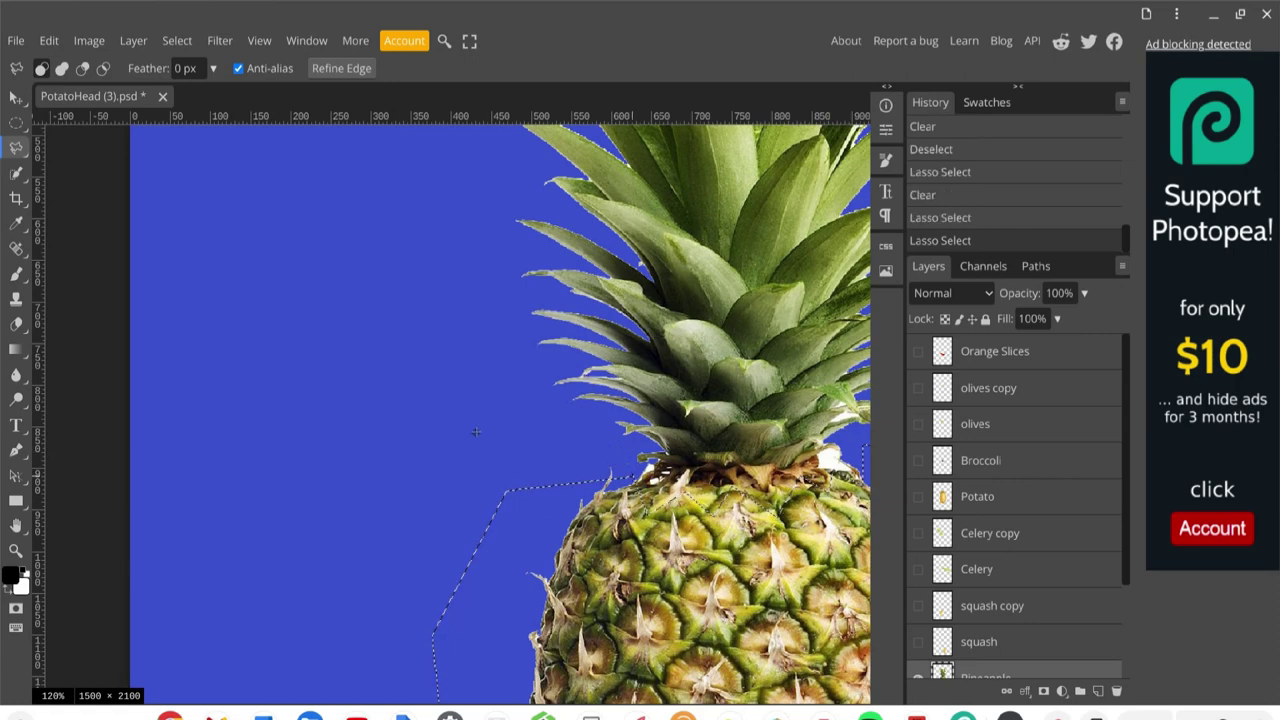
# - Delete the selected pineapple body from the Pineapple layer and clear the selection
pyautogui.scroll(-4, 475, 432)
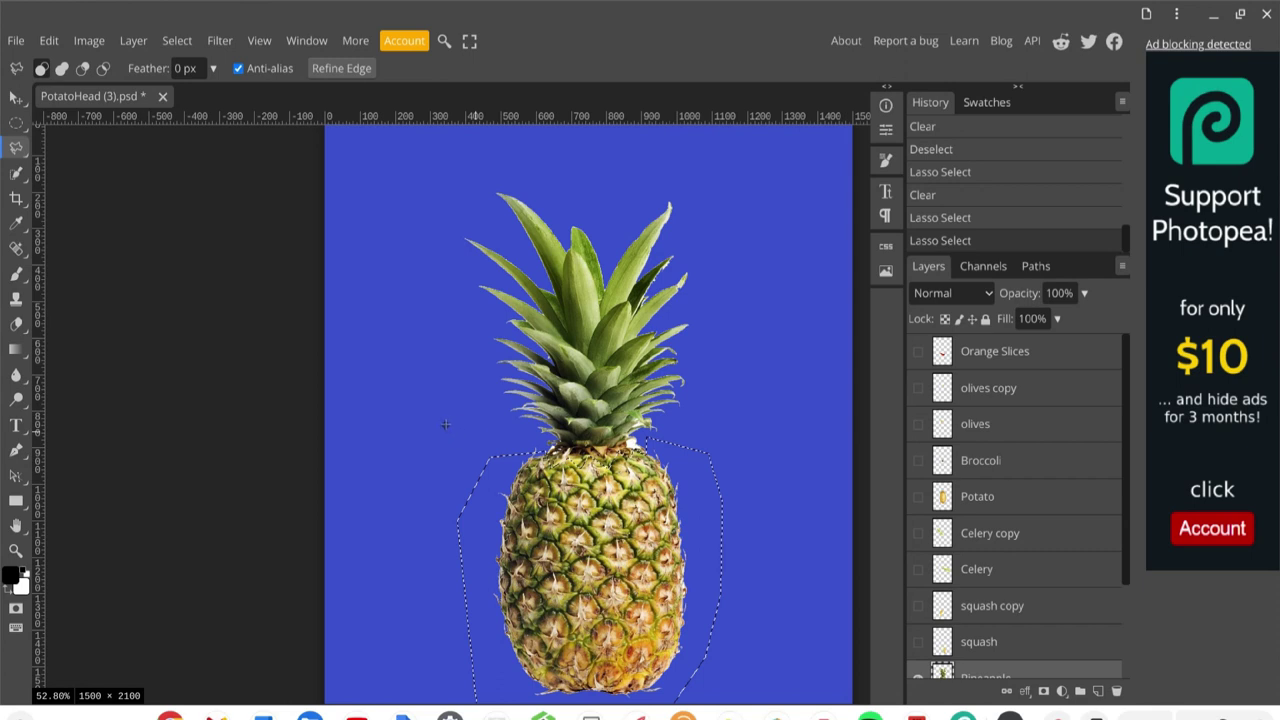
pyautogui.press('Delete')
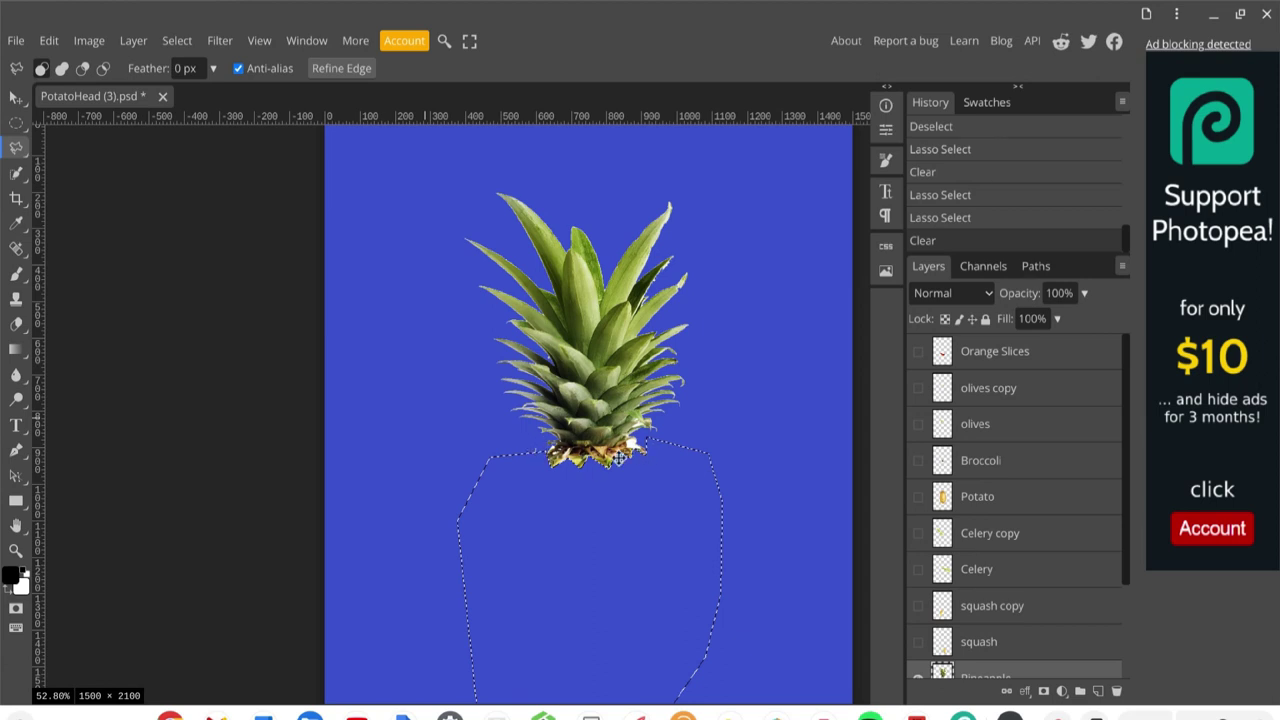
pyautogui.click(178, 40)
pyautogui.click(196, 92)
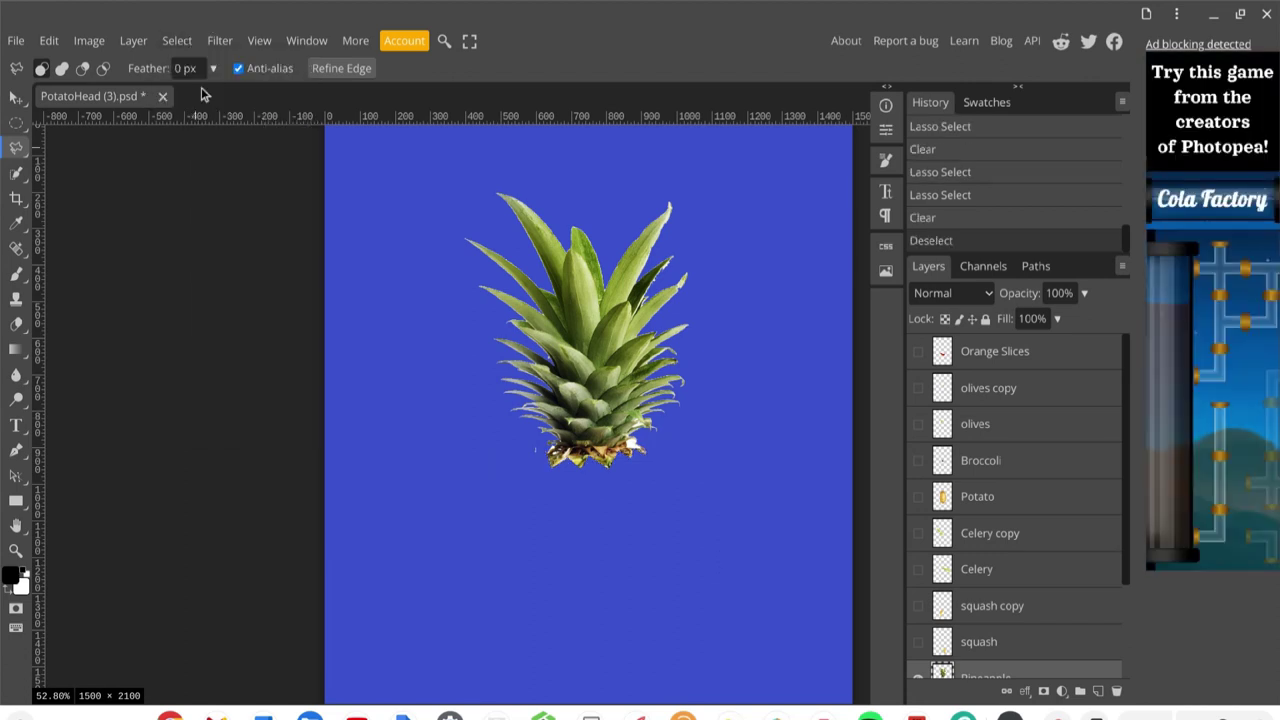
# - Make the Potato, both Celery, both squash, Broccoli, both olives and Orange Slices layers visible
pyautogui.click(918, 497)
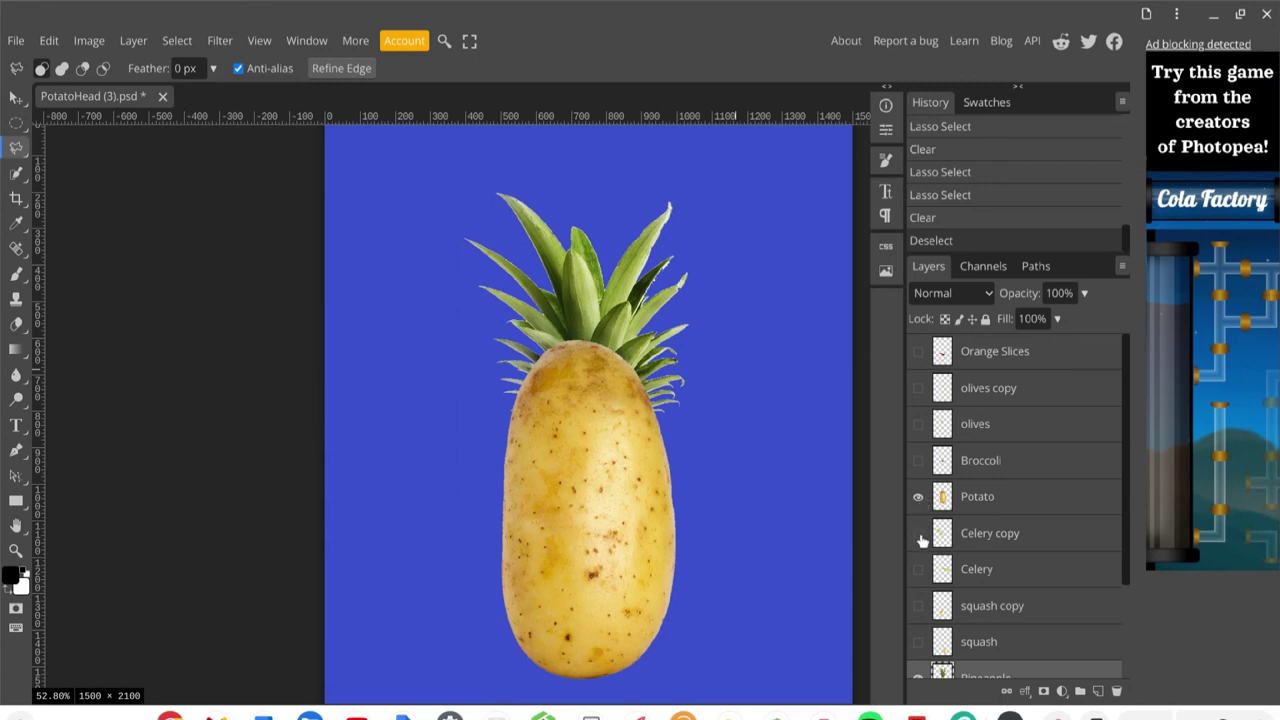
pyautogui.click(918, 534)
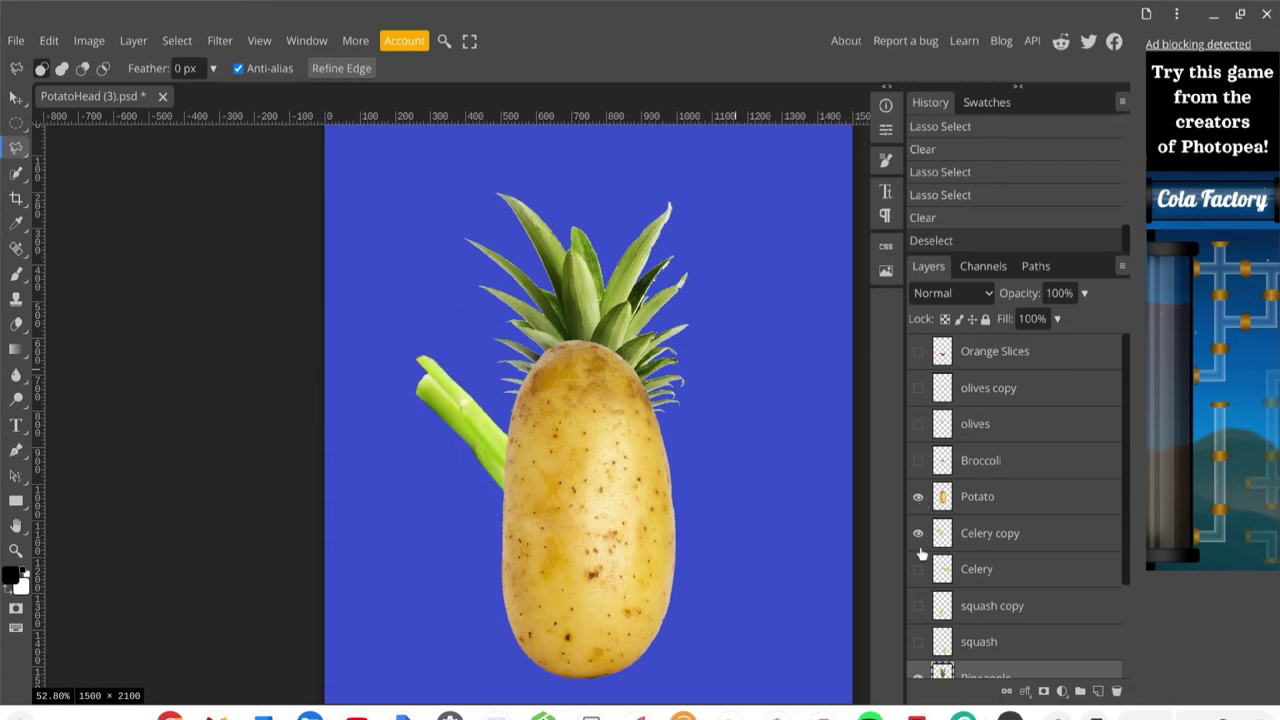
pyautogui.click(918, 570)
pyautogui.click(918, 606)
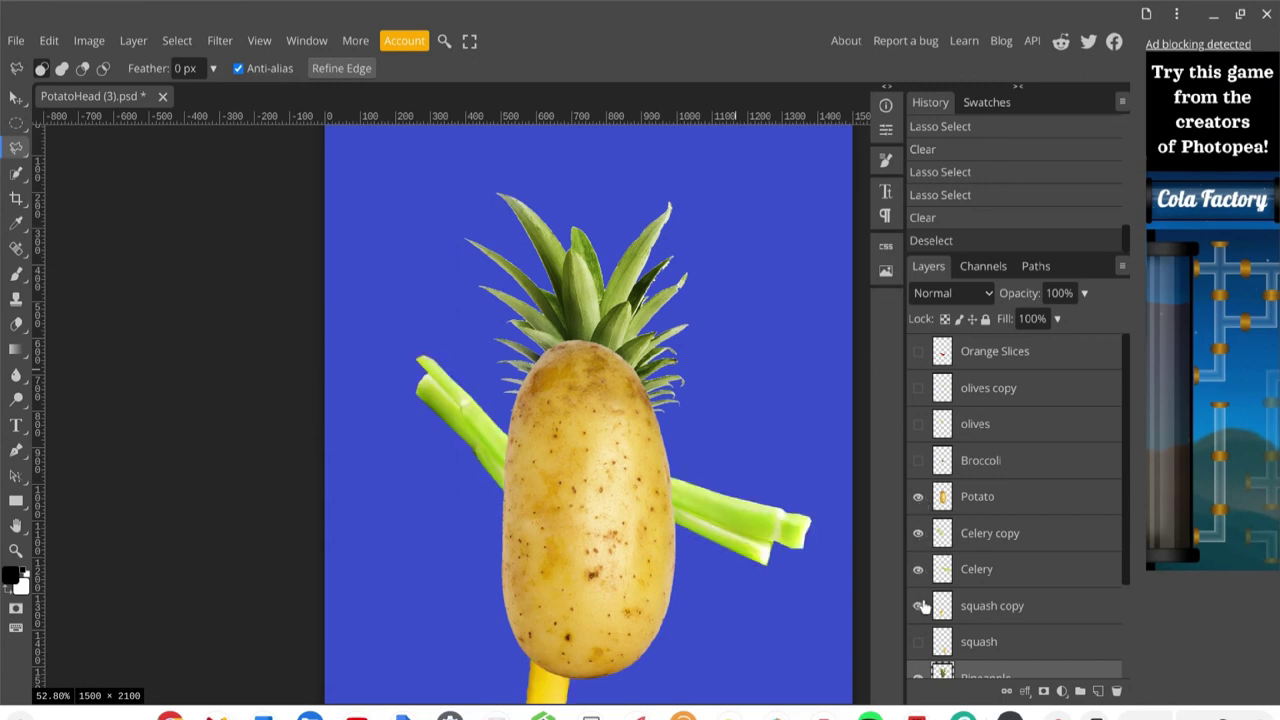
pyautogui.click(918, 642)
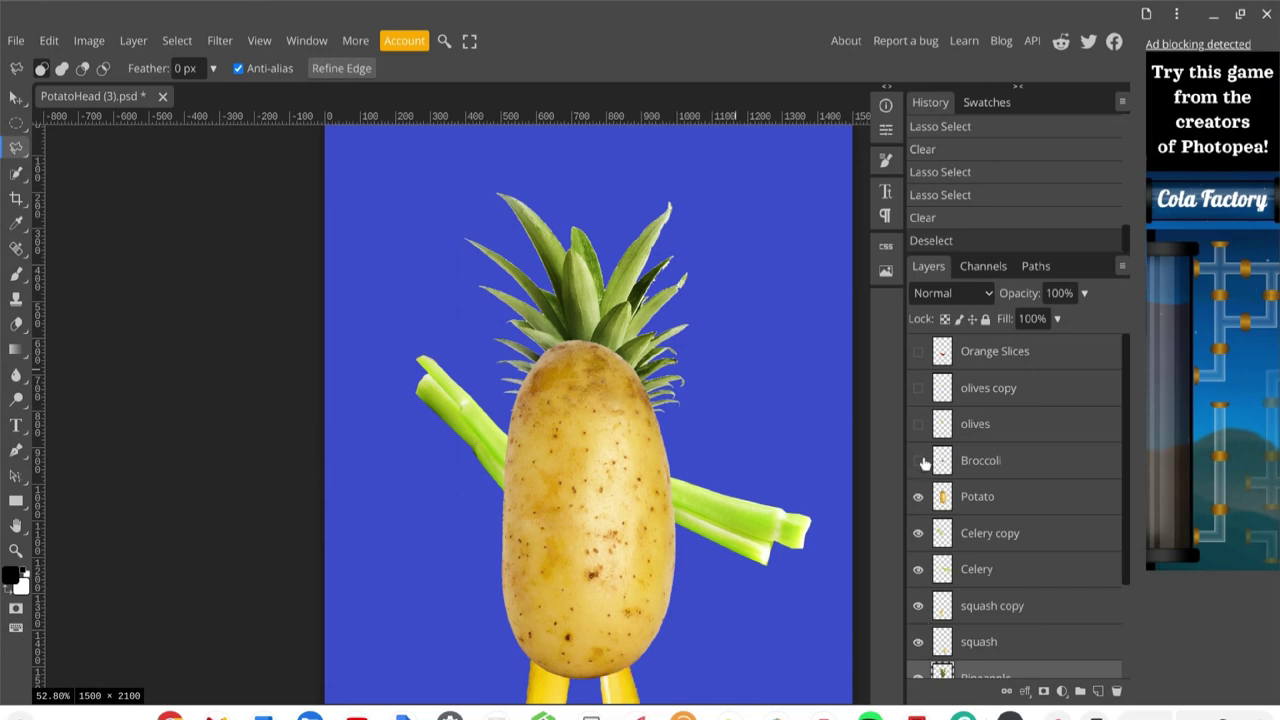
pyautogui.click(918, 460)
pyautogui.click(918, 424)
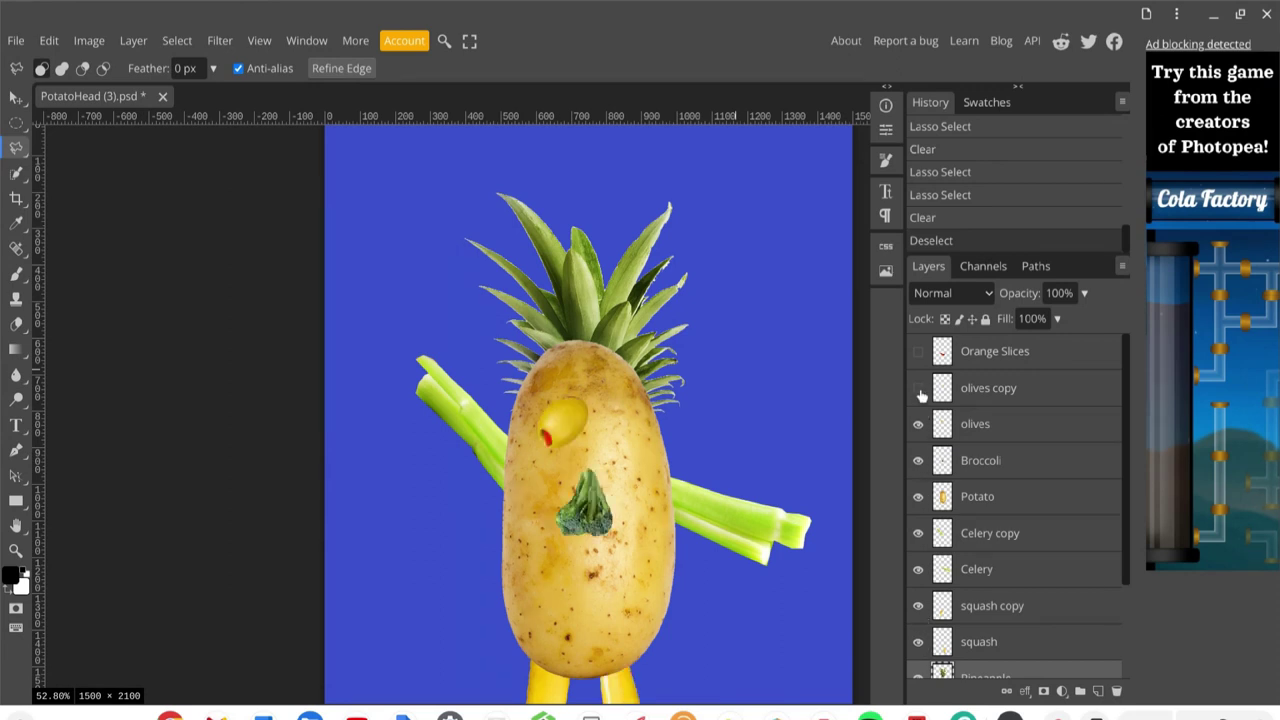
pyautogui.click(918, 388)
pyautogui.click(918, 352)
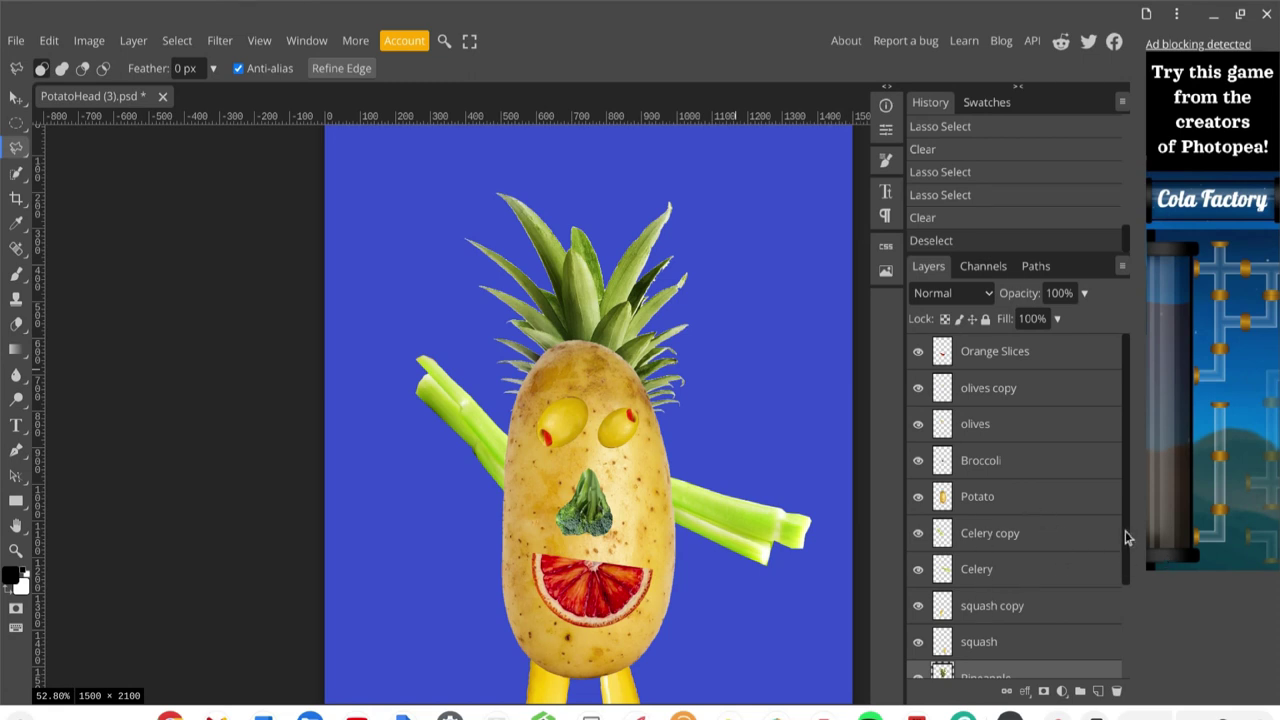
# - Reorder the Pineapple layer directly above Potato and move the crown up to the top of the potato
pyautogui.moveTo(1124, 537); pyautogui.dragTo(1124, 580)
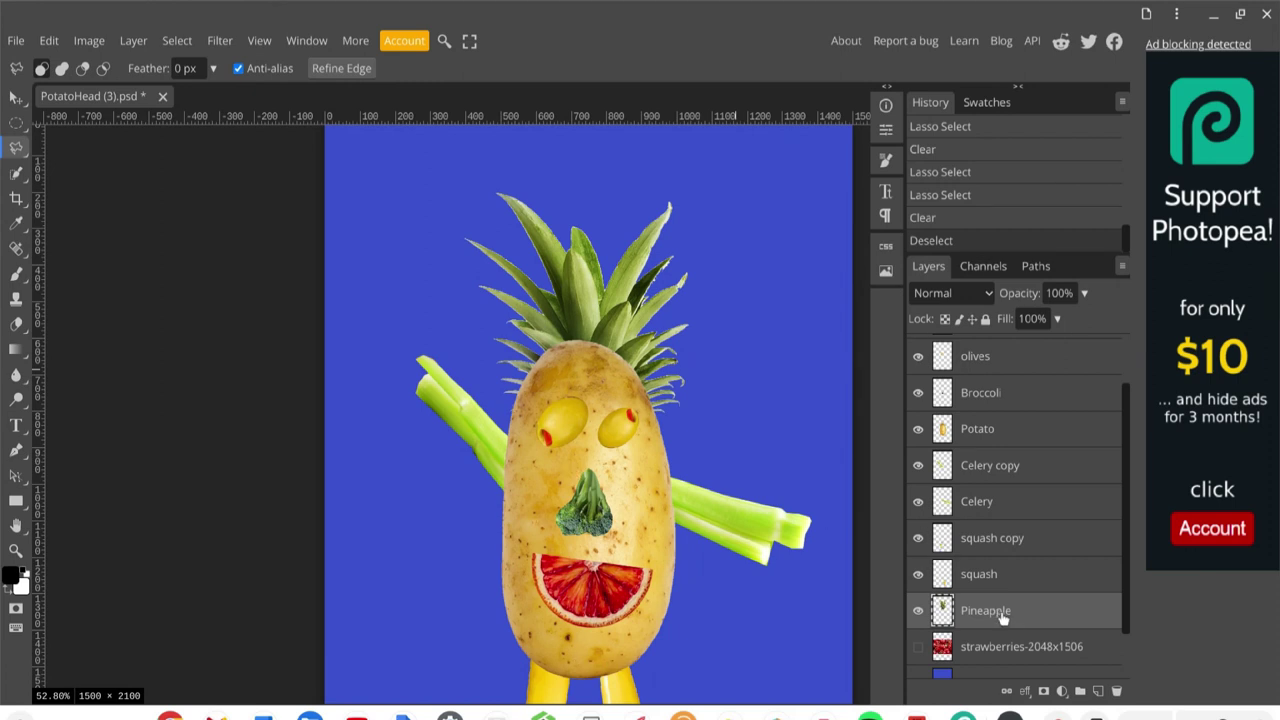
pyautogui.moveTo(1003, 619); pyautogui.dragTo(1002, 402)
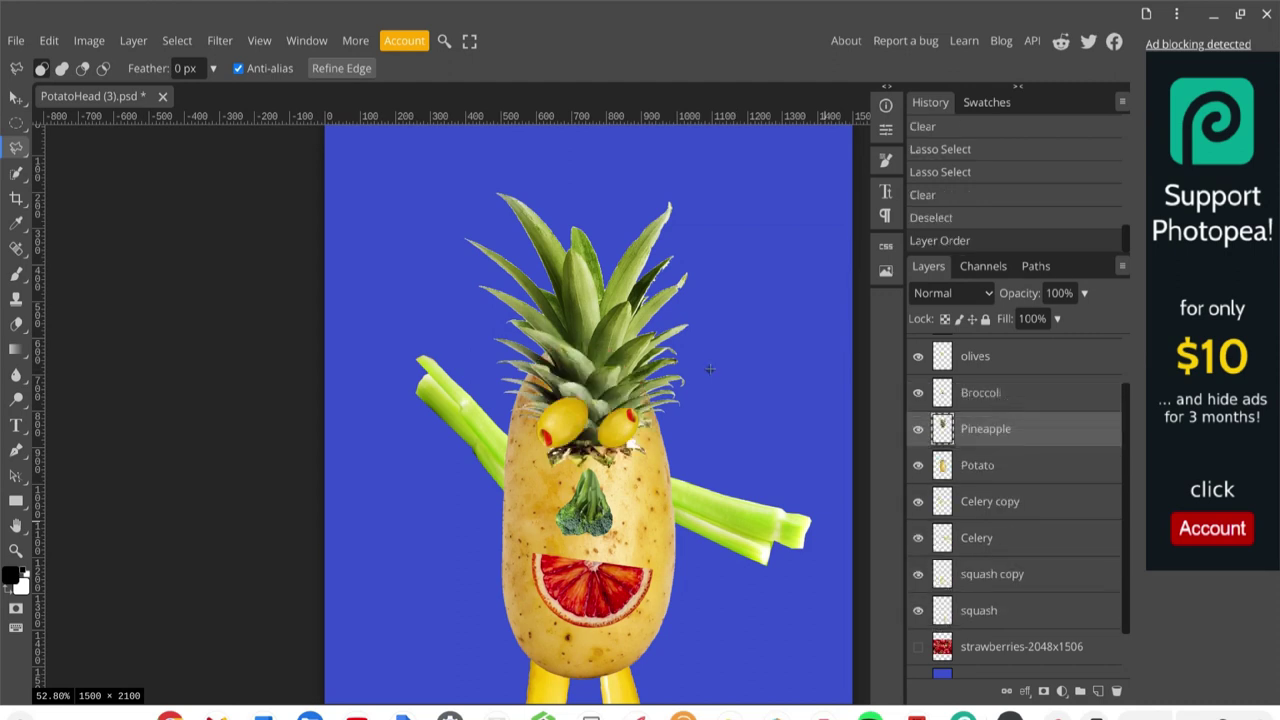
pyautogui.click(16, 99)
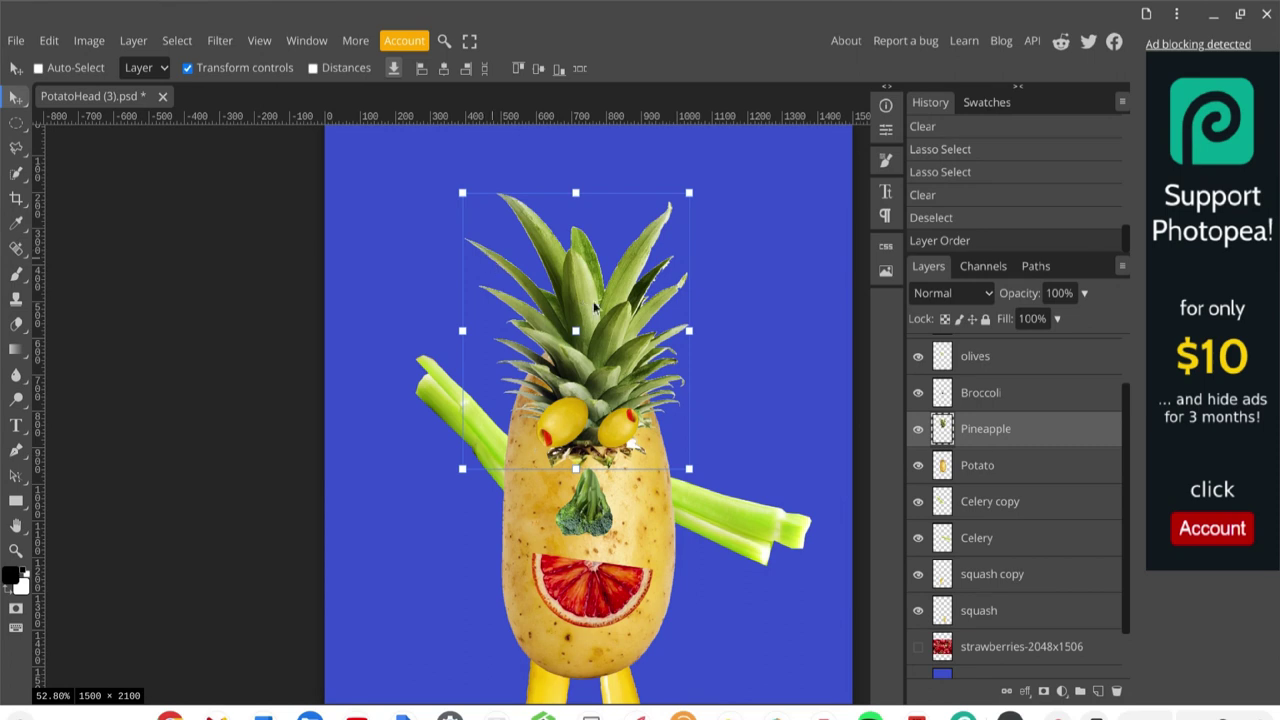
pyautogui.moveTo(597, 297); pyautogui.dragTo(589, 222)
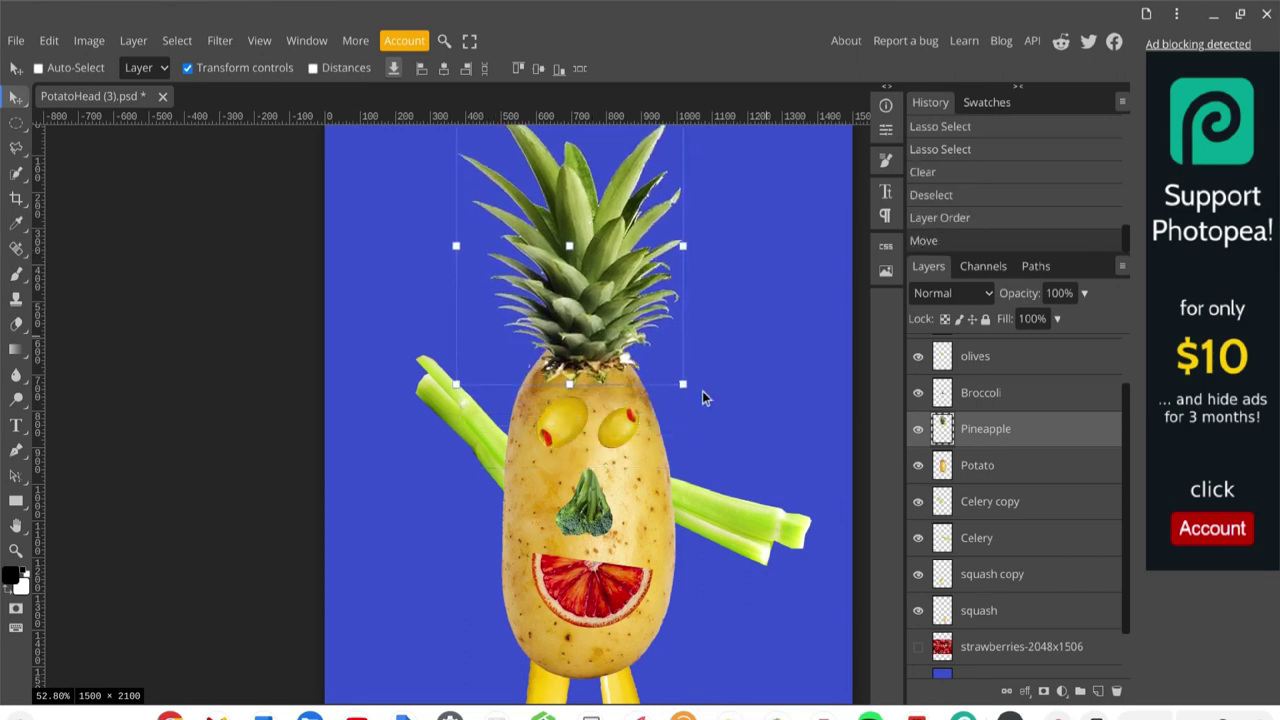
# - Scale the pineapple crown down proportionally to about 92% and fit its base onto the potato's top
pyautogui.moveTo(682, 386); pyautogui.dragTo(664, 361)
pyautogui.moveTo(609, 297); pyautogui.dragTo(611, 308)
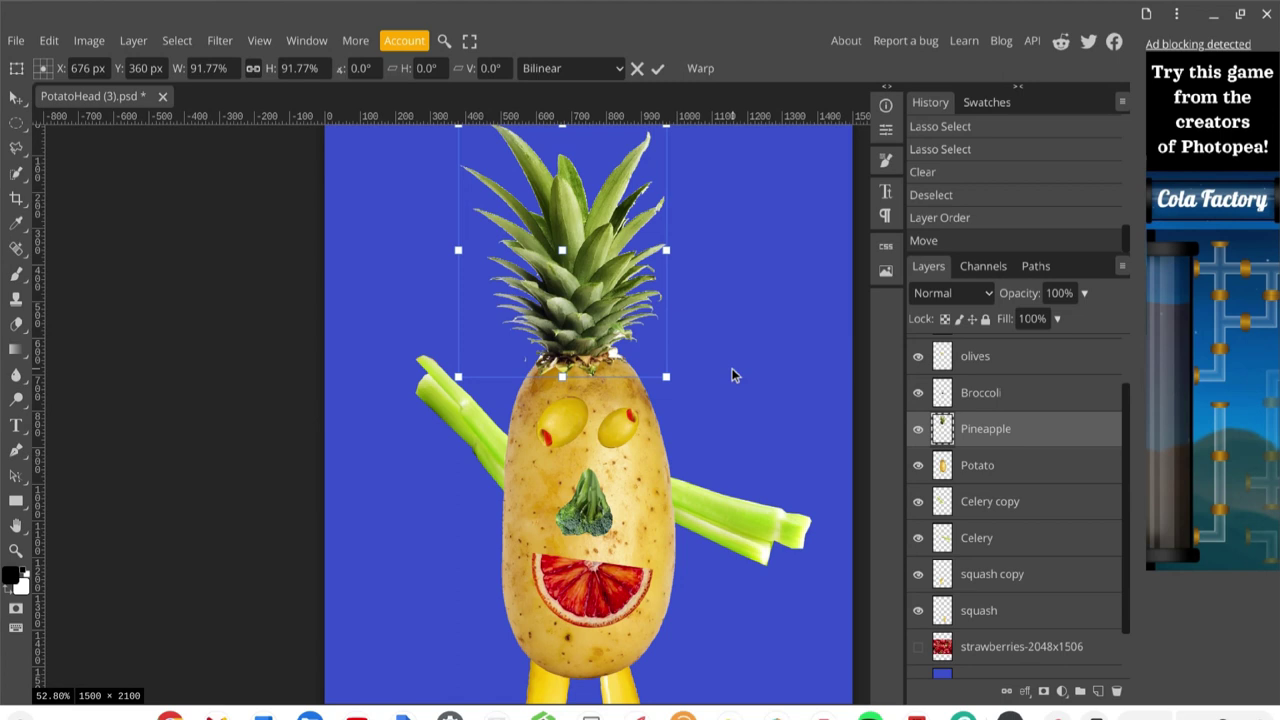
pyautogui.press('Return')
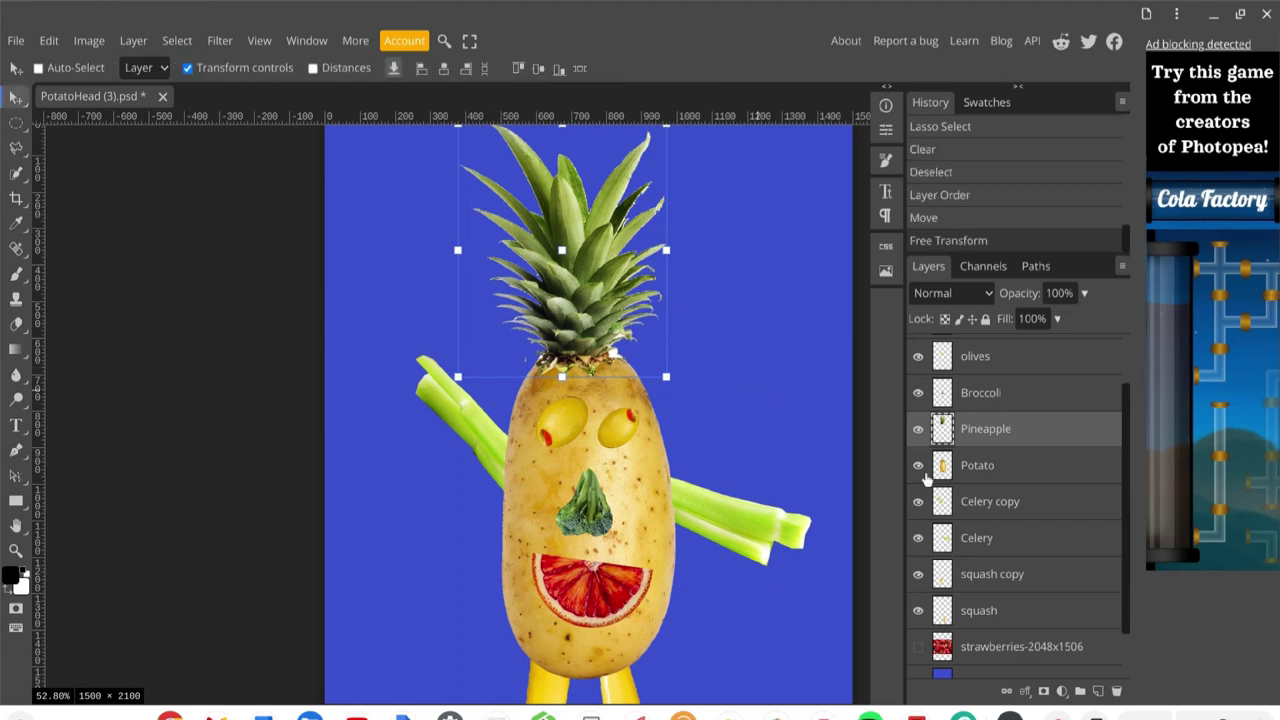
# - Select all the figure's layers together, from Orange Slices down to squash
pyautogui.scroll(-3, 818, 439)
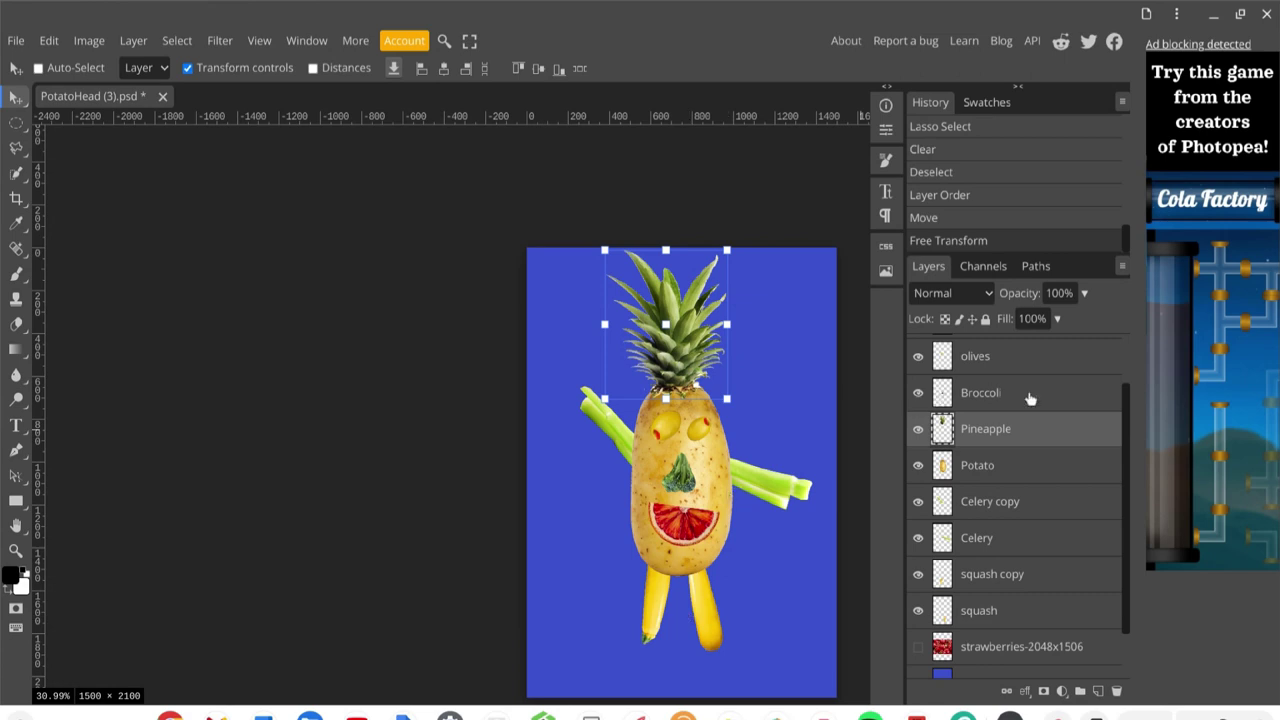
pyautogui.moveTo(1125, 435); pyautogui.dragTo(1116, 369)
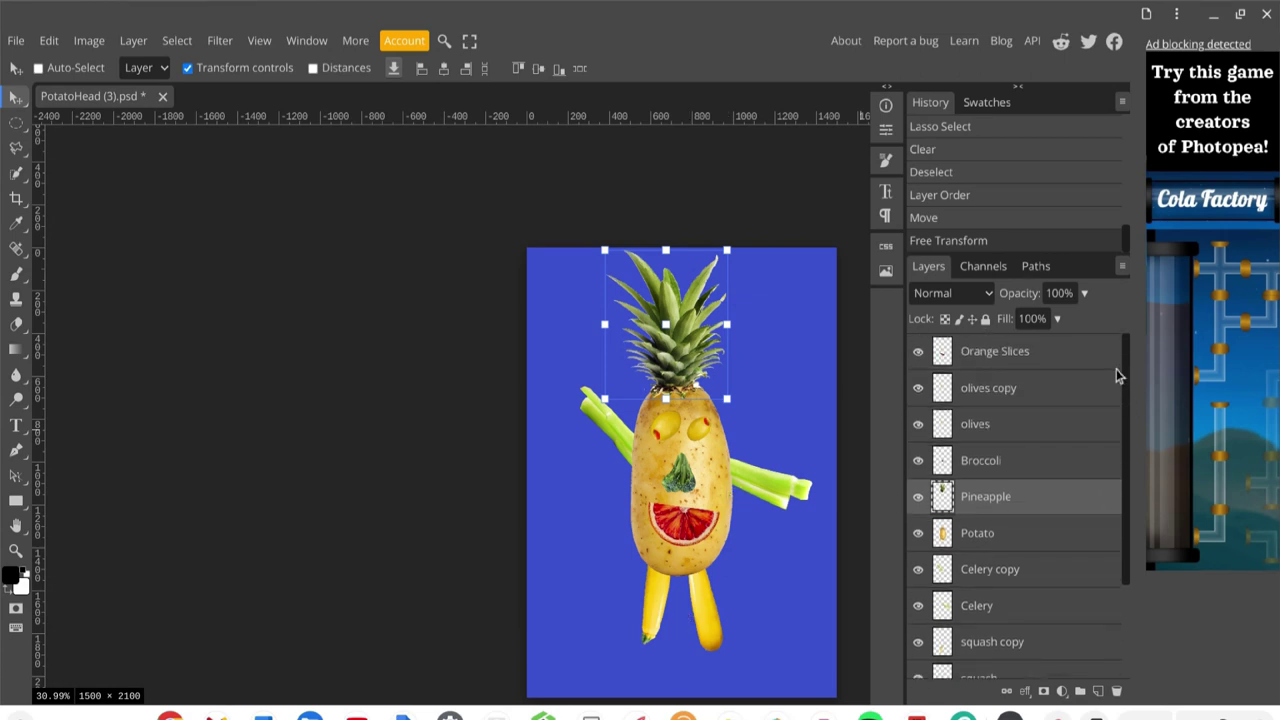
pyautogui.click(1032, 353)
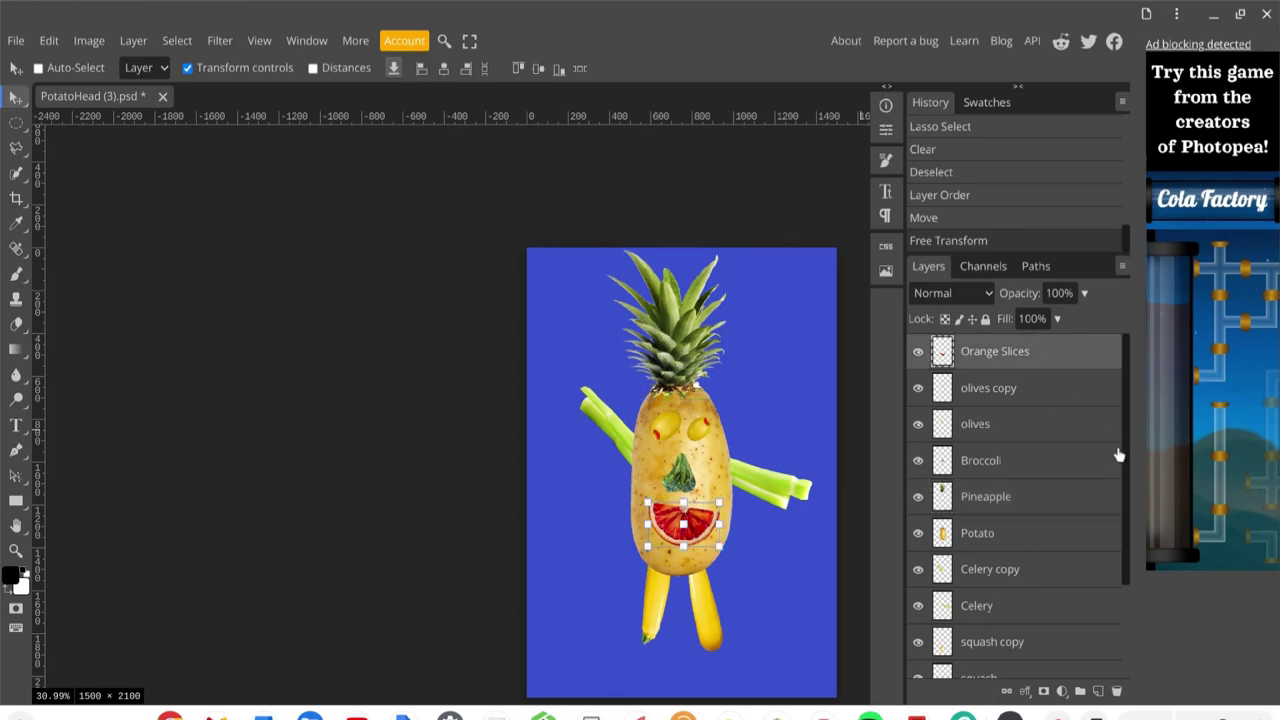
pyautogui.moveTo(1130, 457); pyautogui.dragTo(1108, 554)
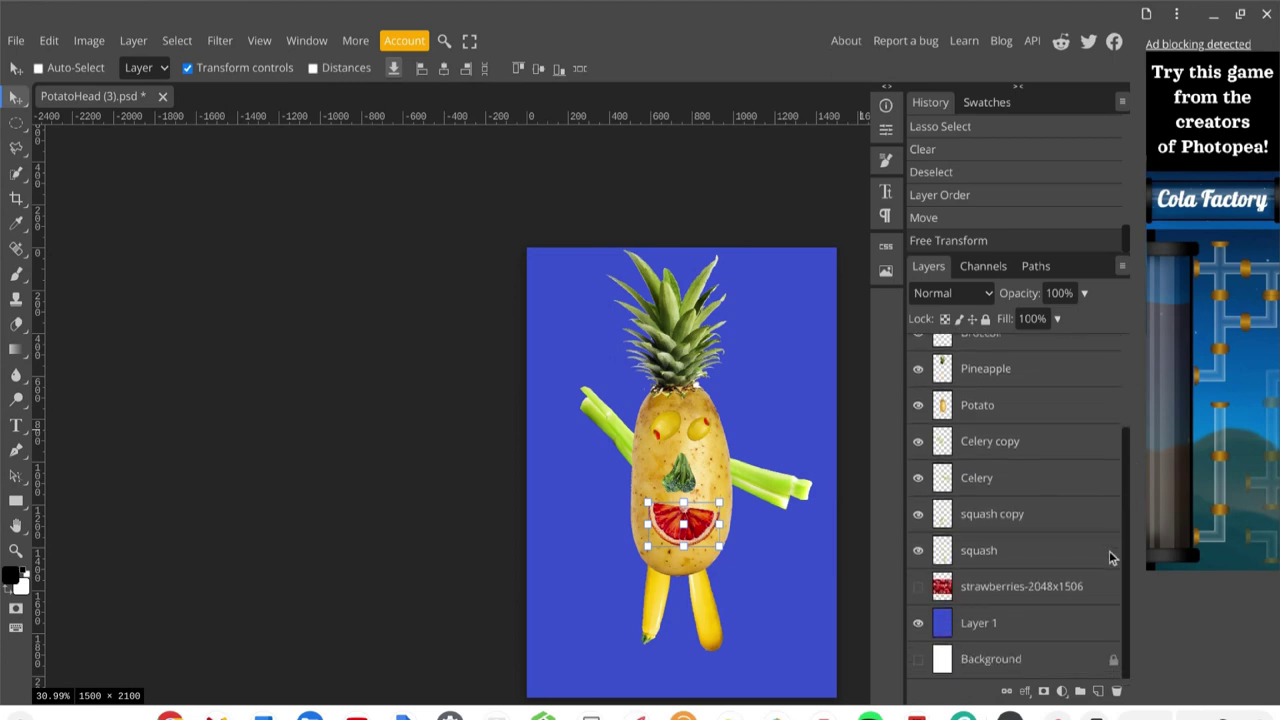
pyautogui.click(996, 563)
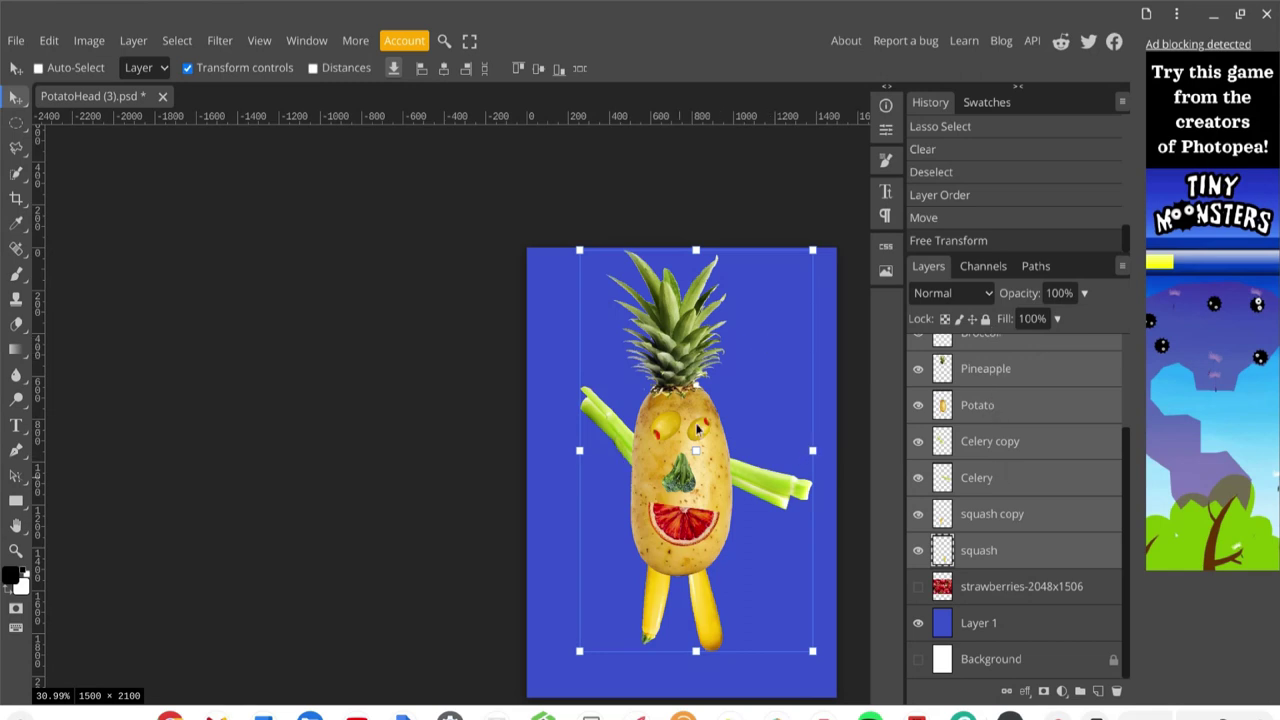
# - Move the whole figure slightly down on the blue background and enlarge it proportionally to about 106%
pyautogui.moveTo(746, 382); pyautogui.dragTo(748, 420)
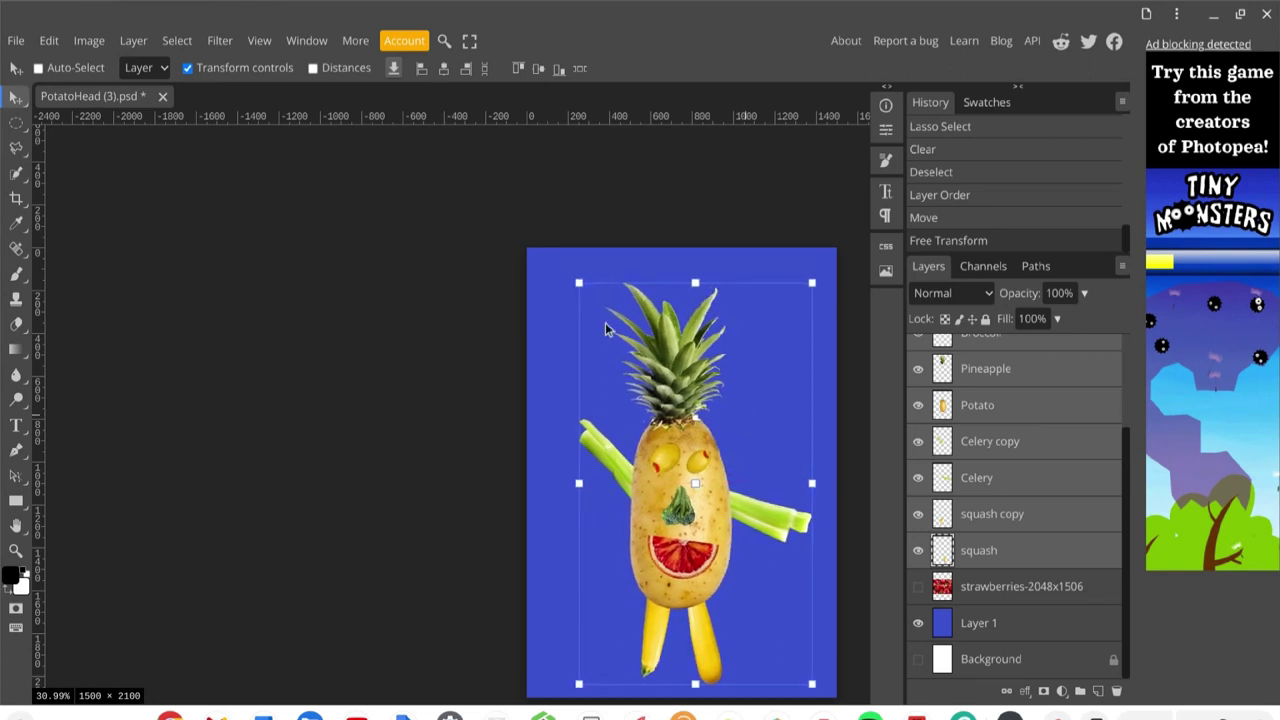
pyautogui.moveTo(577, 284)
pyautogui.mouseDown()
pyautogui.moveTo(558, 262)
pyautogui.moveTo(565, 275)
pyautogui.mouseUp()
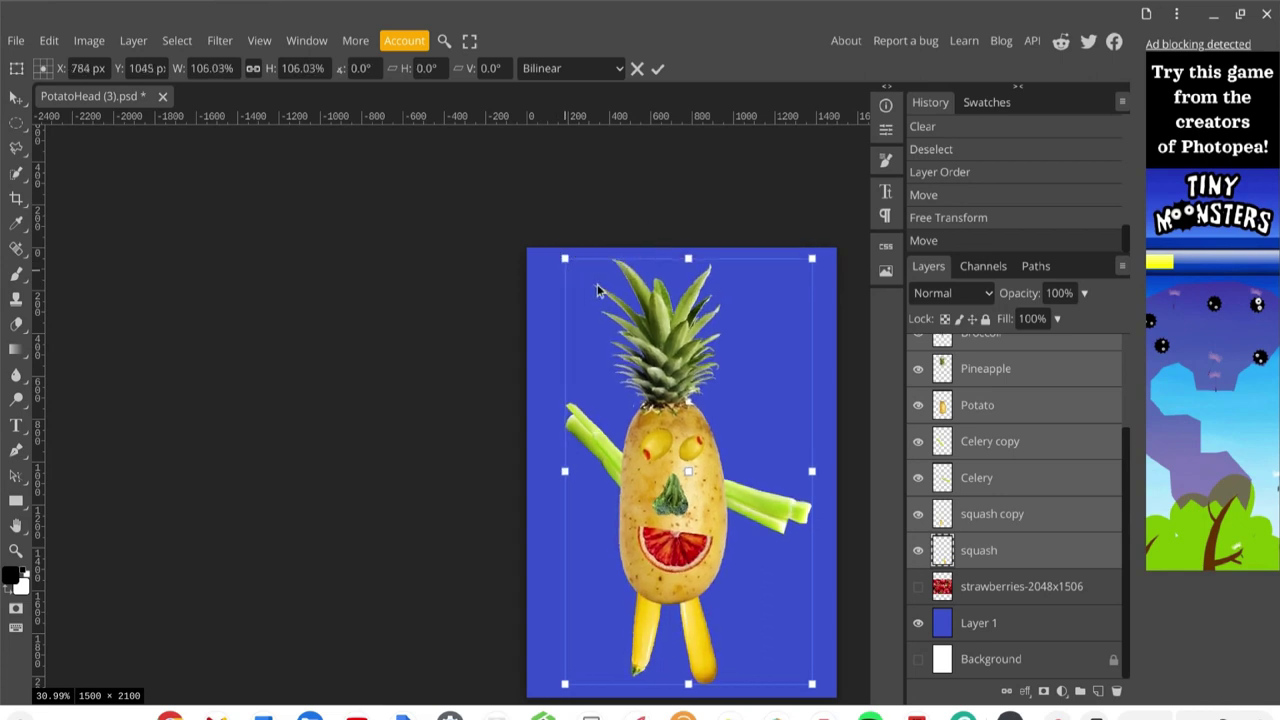
pyautogui.click(658, 70)
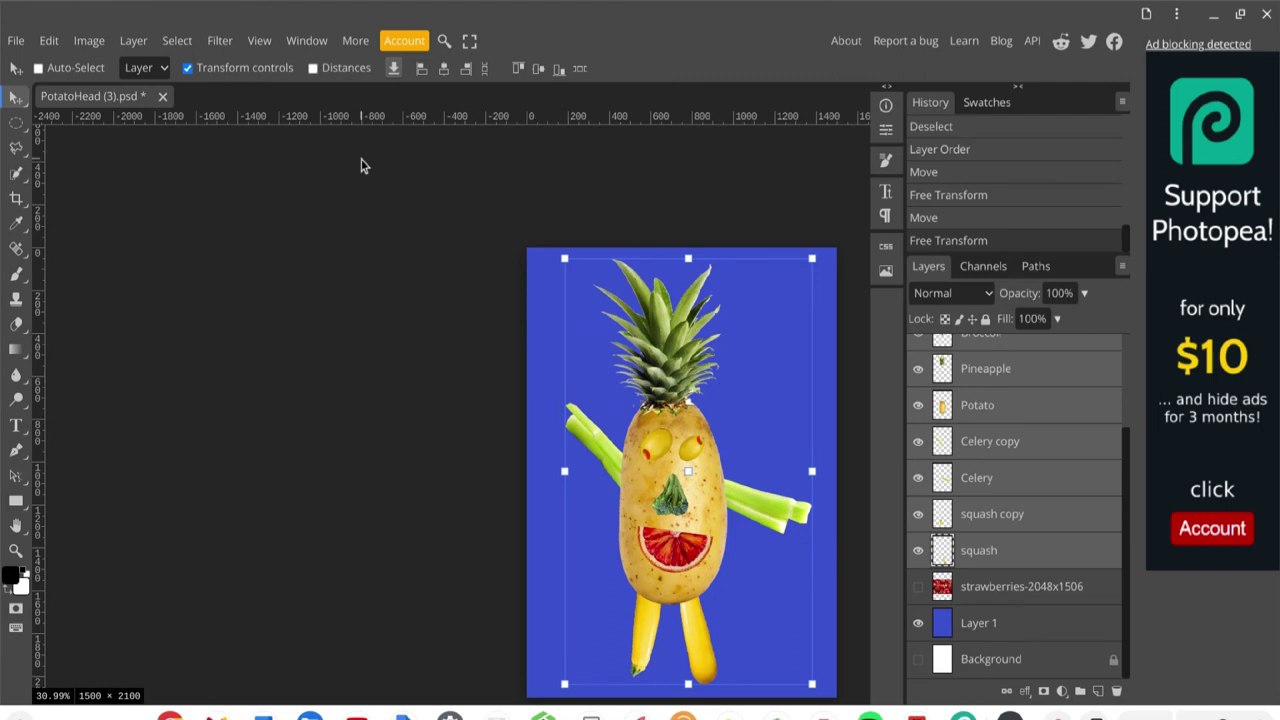
# - Select the Pineapple, Potato, Celery and Celery copy layers one at a time to check which part each holds
pyautogui.click(1036, 386)
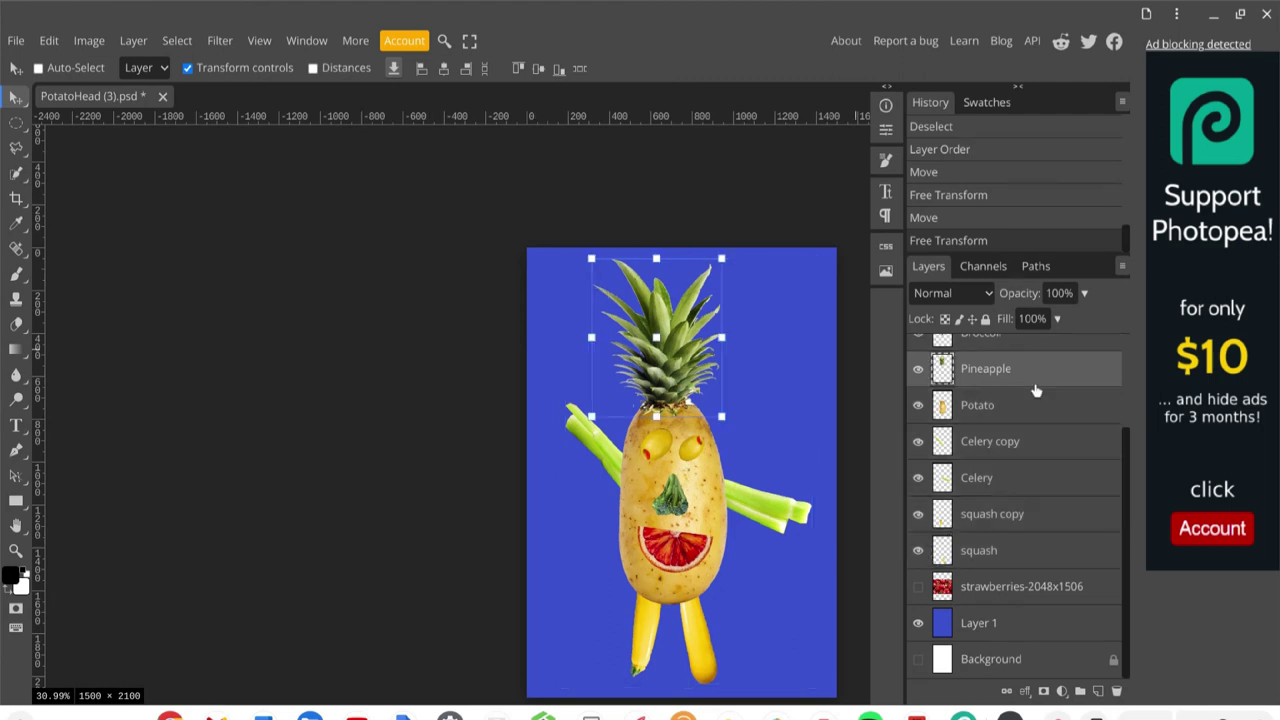
pyautogui.click(1004, 428)
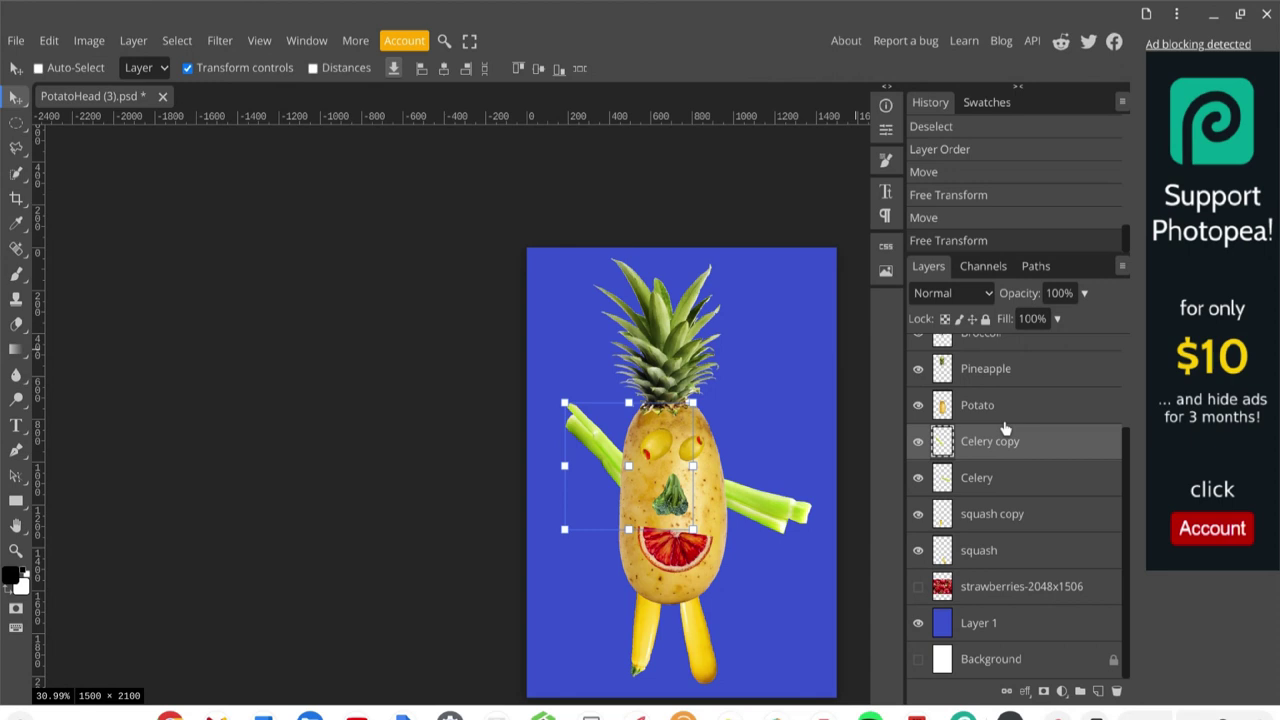
pyautogui.click(986, 408)
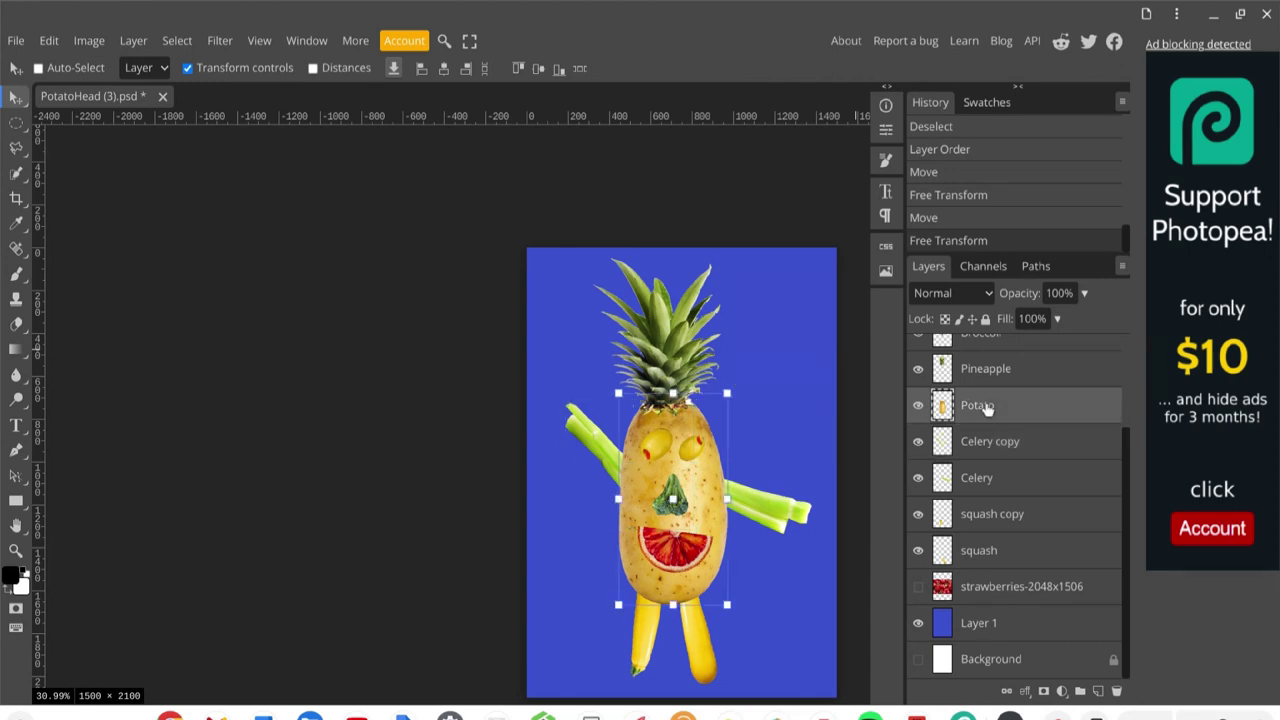
pyautogui.click(990, 478)
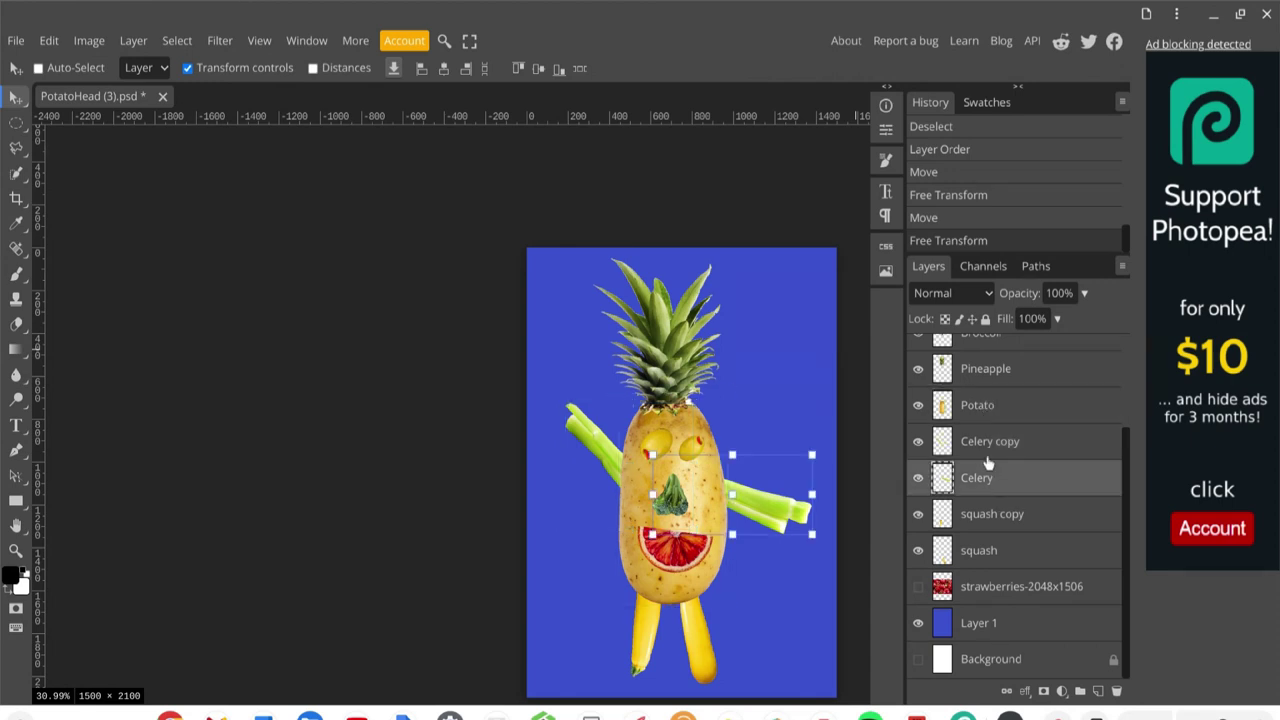
pyautogui.click(984, 446)
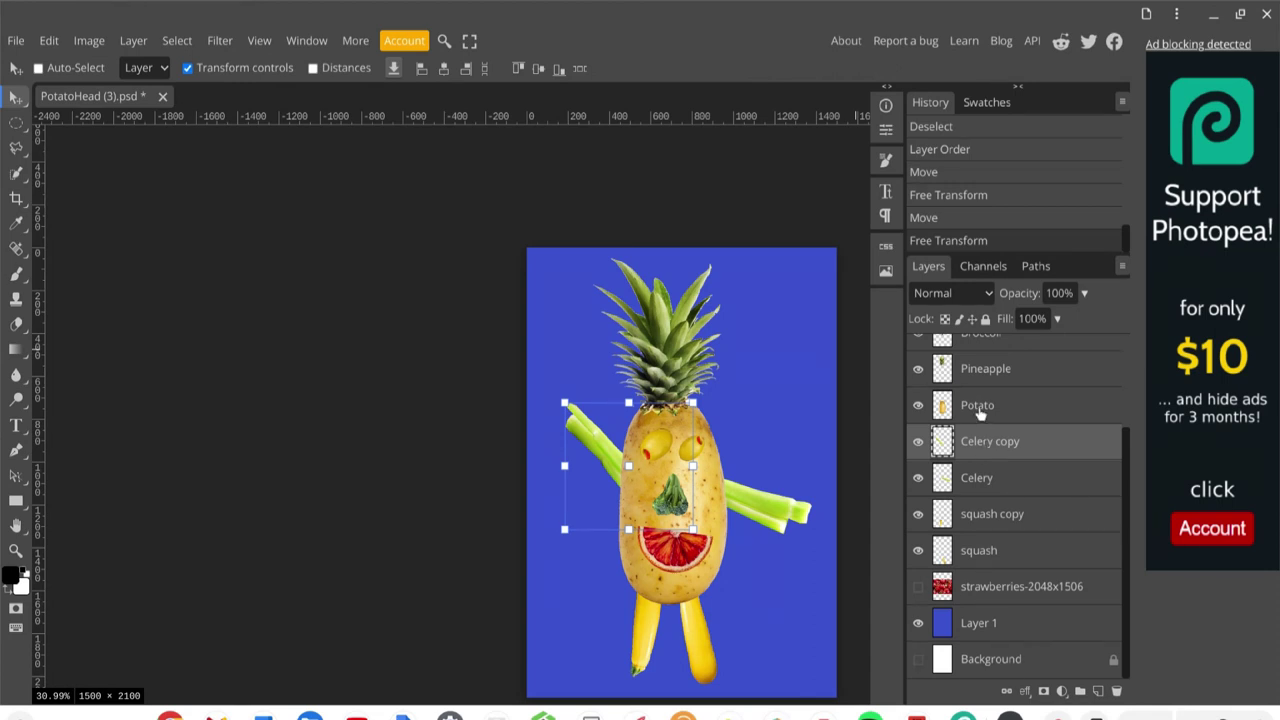
# - Select the Potato layer and the Pineapple layer in turn to check the figure's body and hair
pyautogui.click(980, 414)
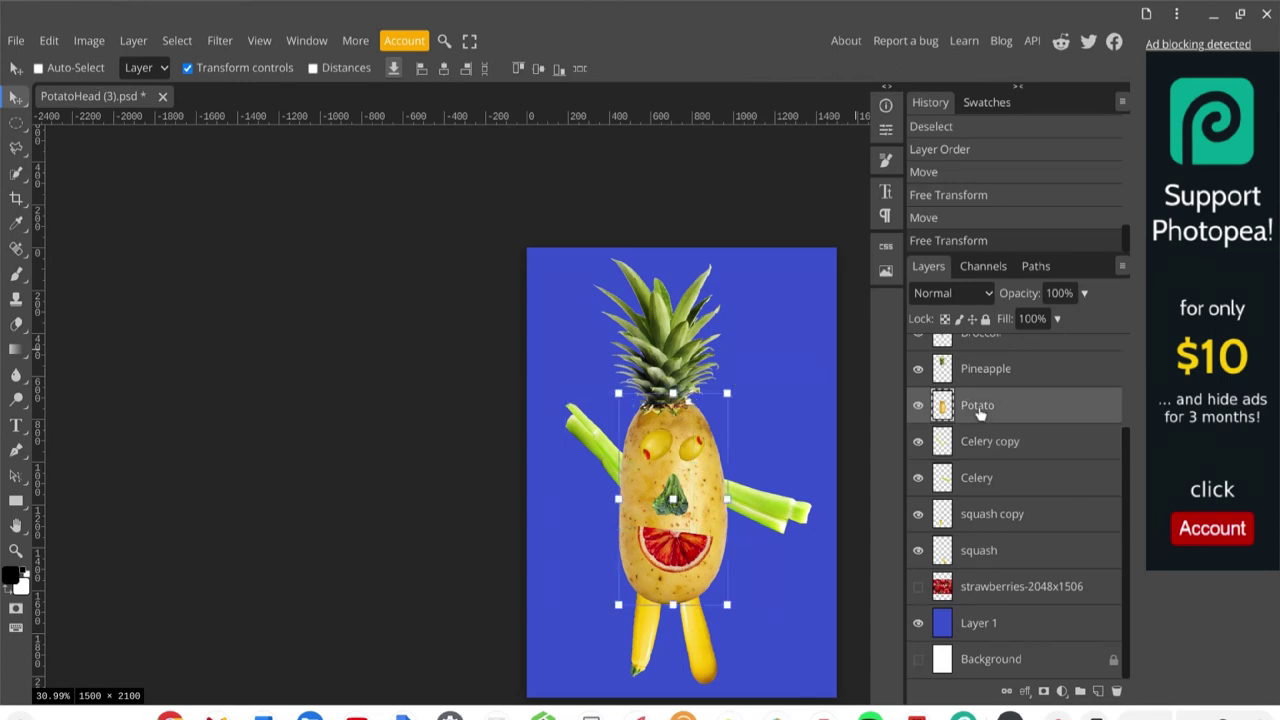
pyautogui.keyDown('ctrl'); pyautogui.click(700, 403); pyautogui.keyUp('ctrl')
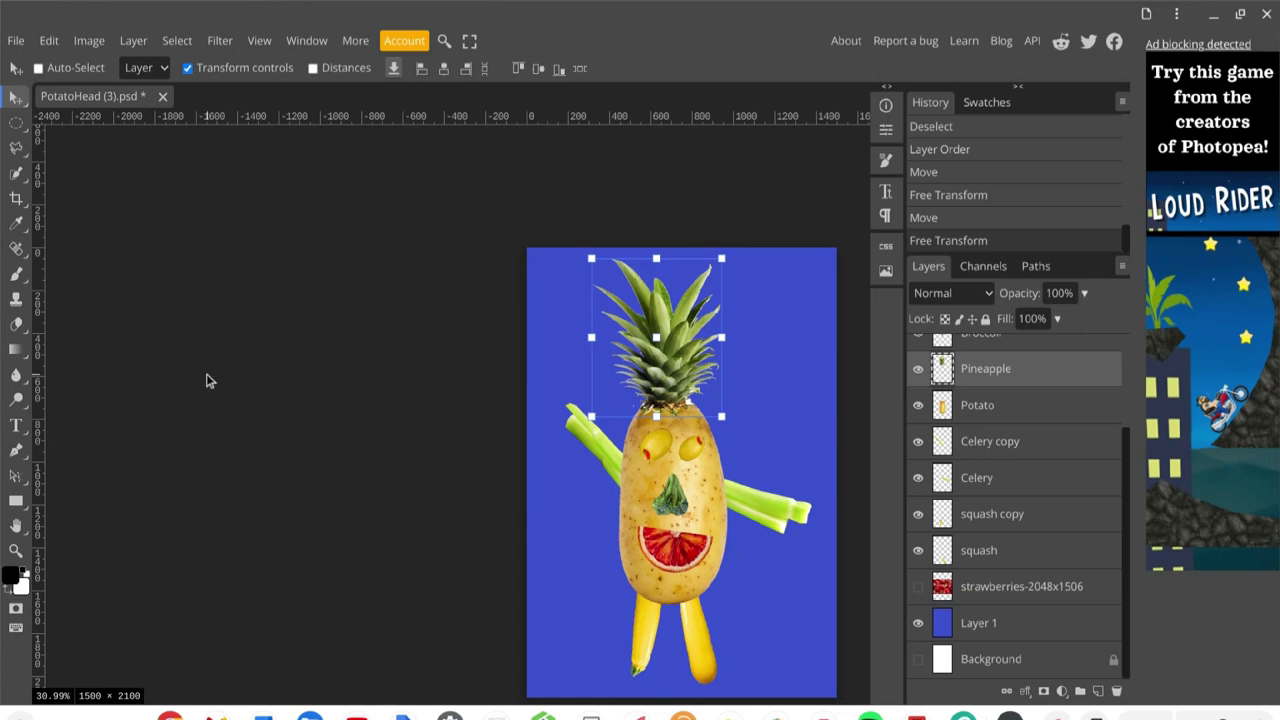
# - Save the project as a PSD named PotatoHead (3).psd in the Downloads folder, replacing the existing file
pyautogui.click(14, 41)
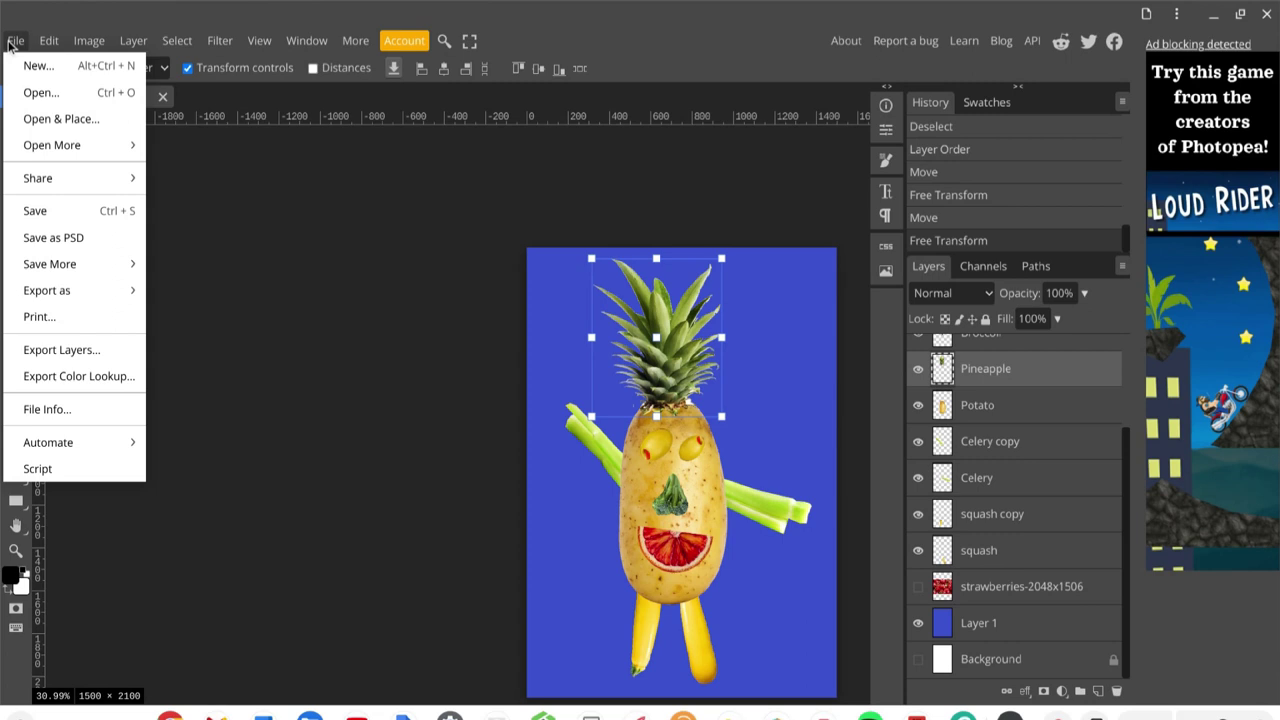
pyautogui.click(55, 238)
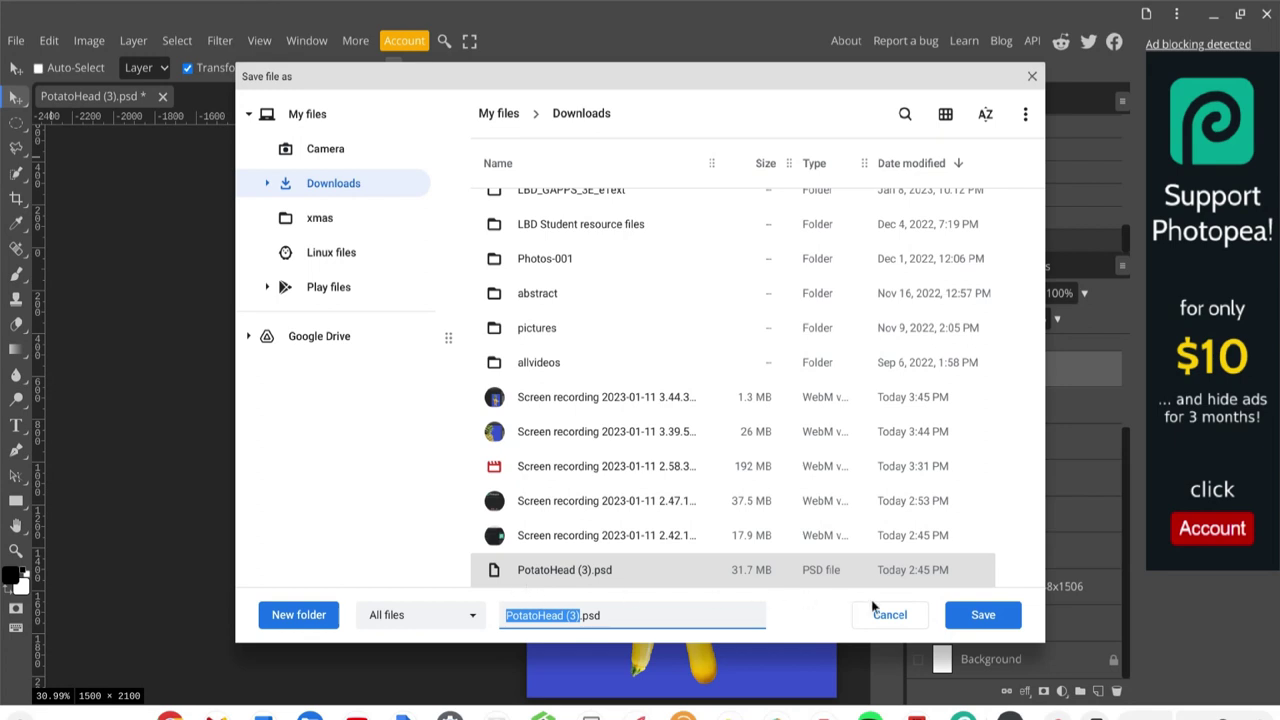
pyautogui.click(957, 618)
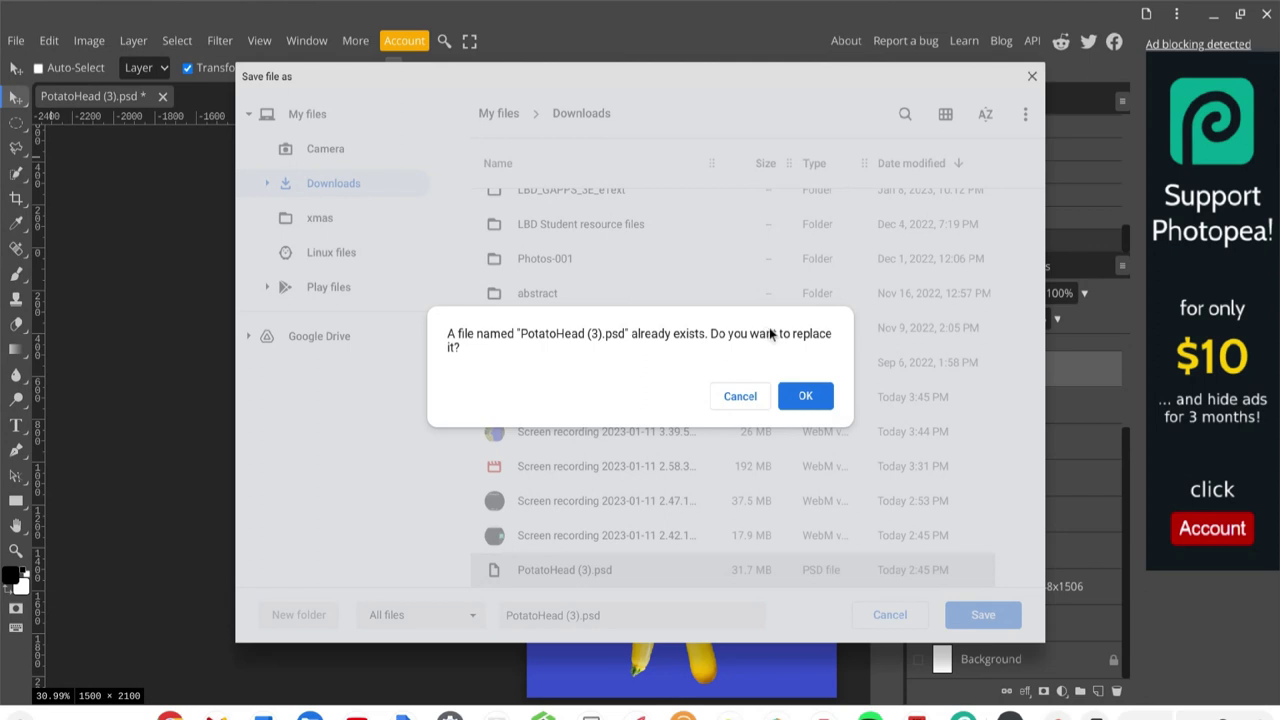
pyautogui.click(744, 402)
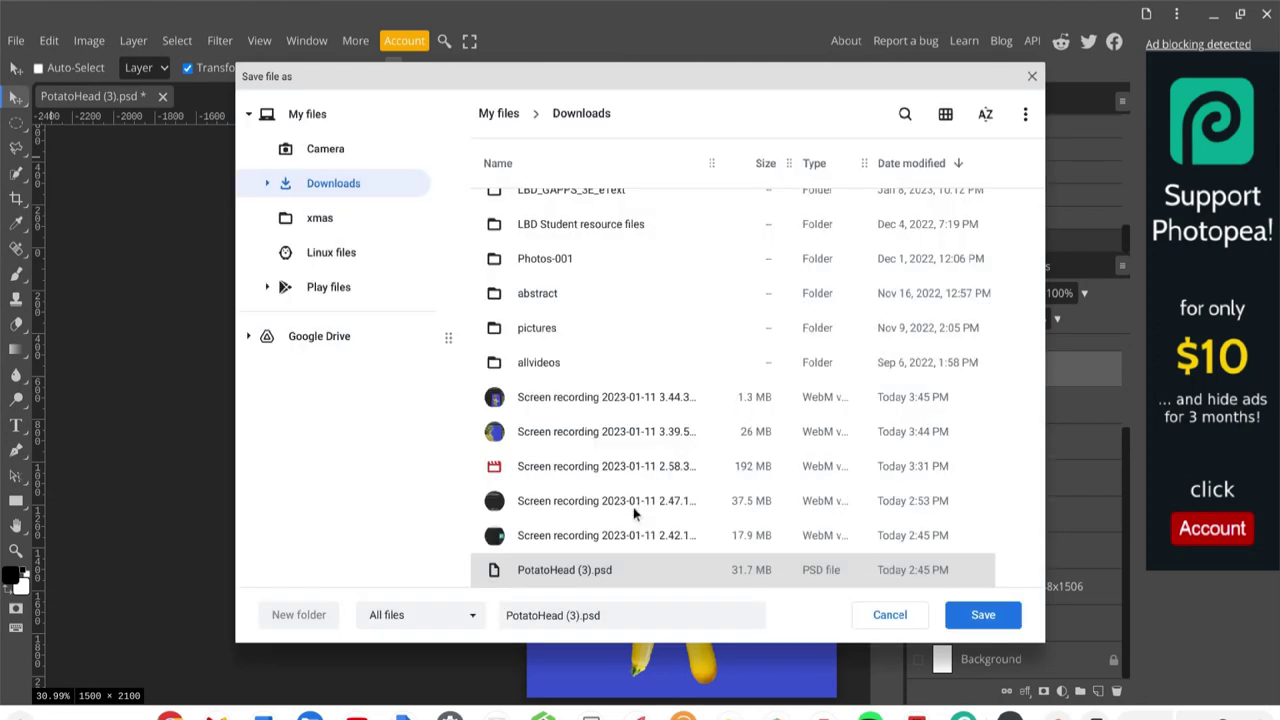
pyautogui.click(578, 574)
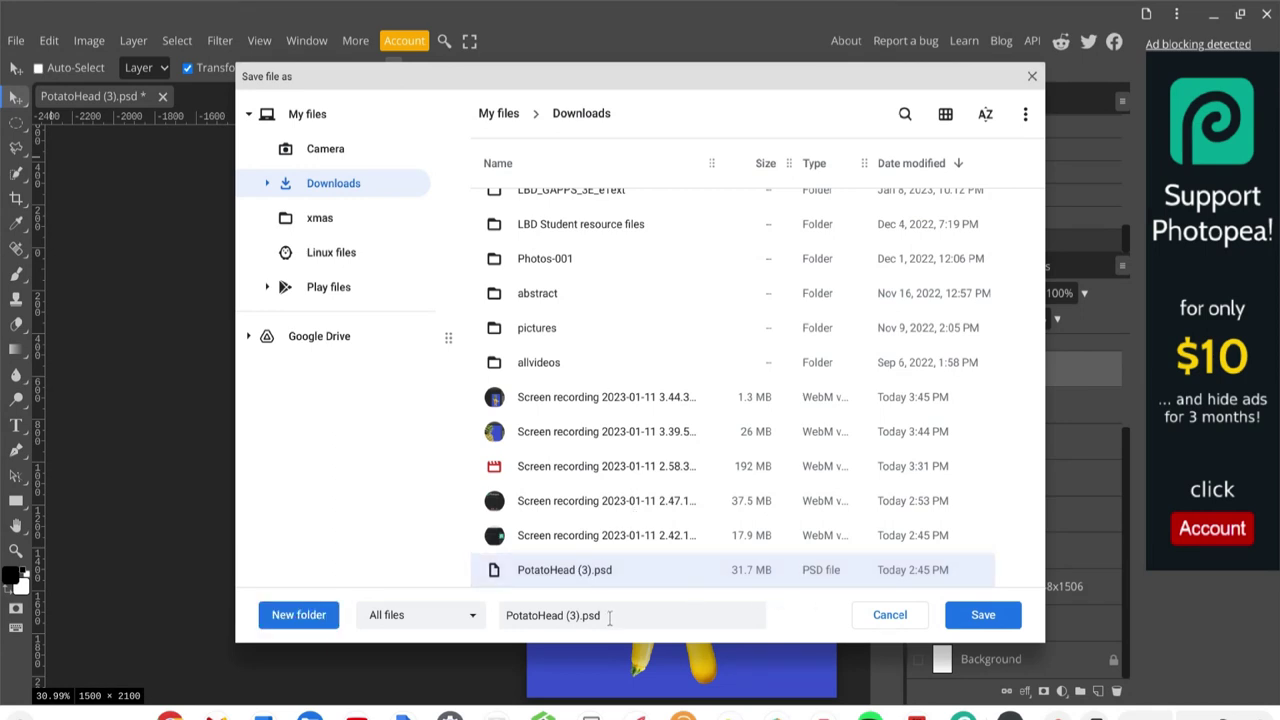
pyautogui.click(608, 617)
pyautogui.click(568, 616)
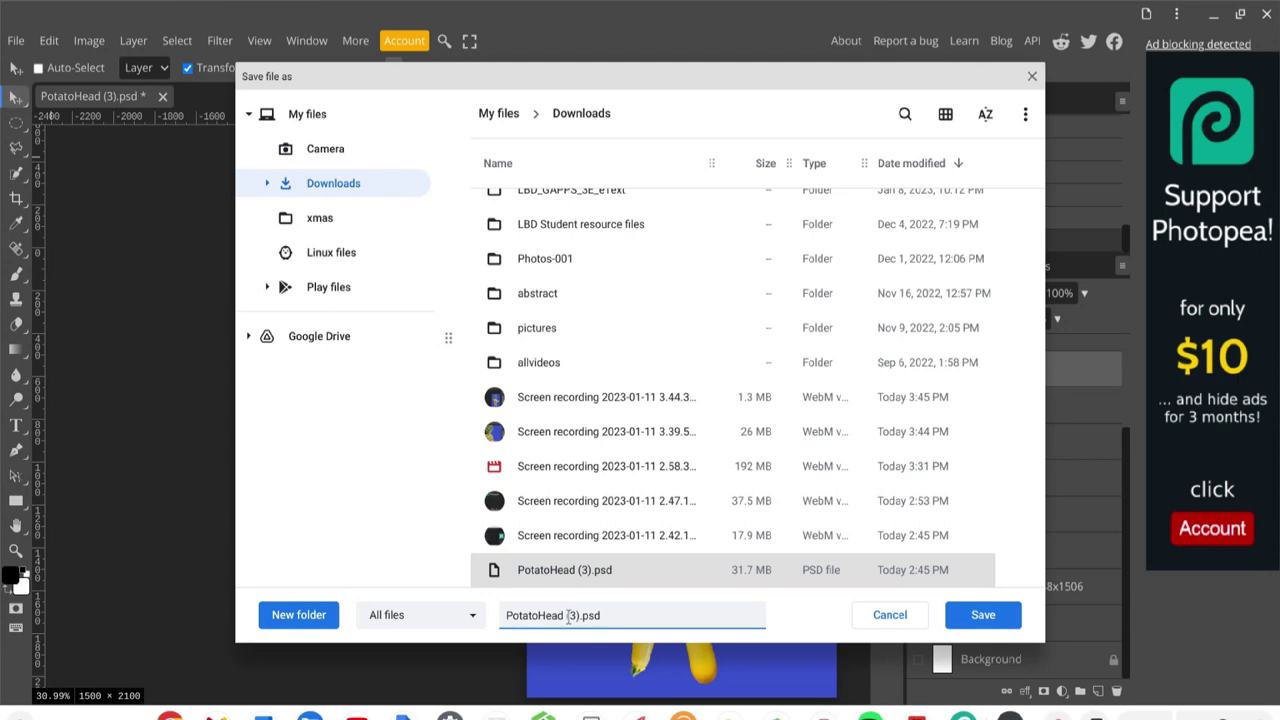
pyautogui.click(1012, 622)
pyautogui.click(796, 396)
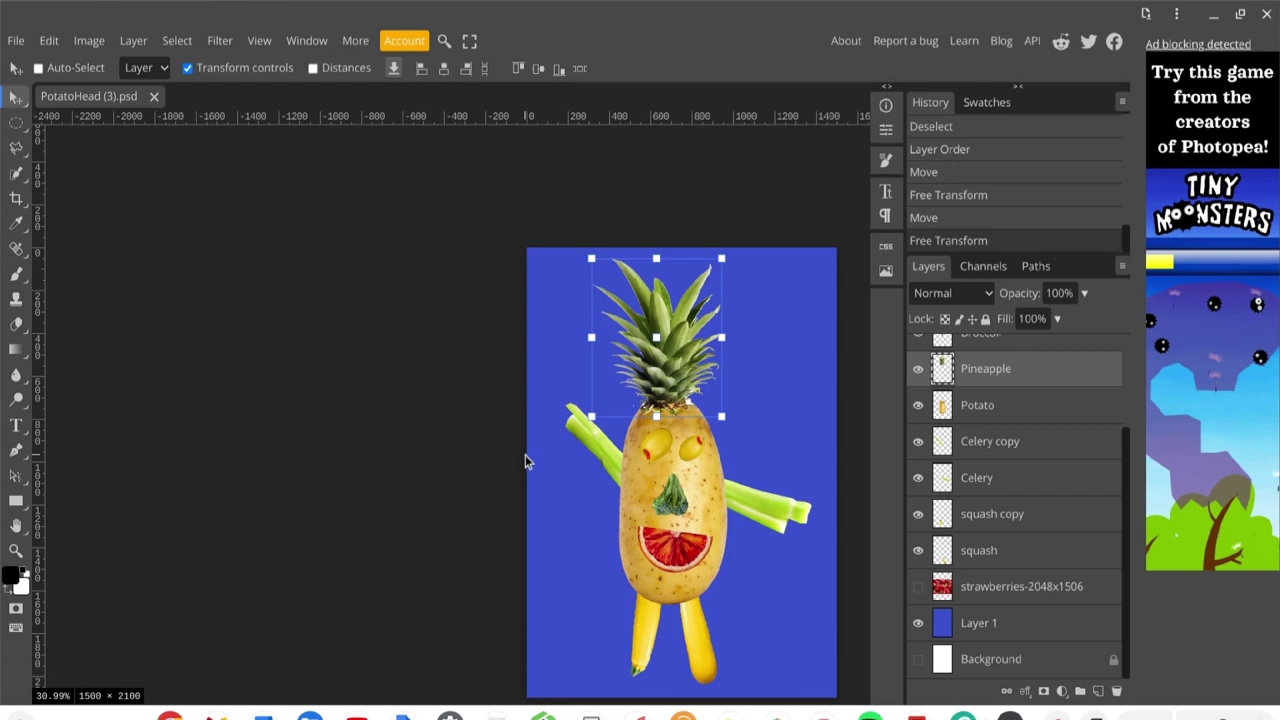
# - Bring up the available export formats for the finished Potato Head image
pyautogui.click(10, 44)
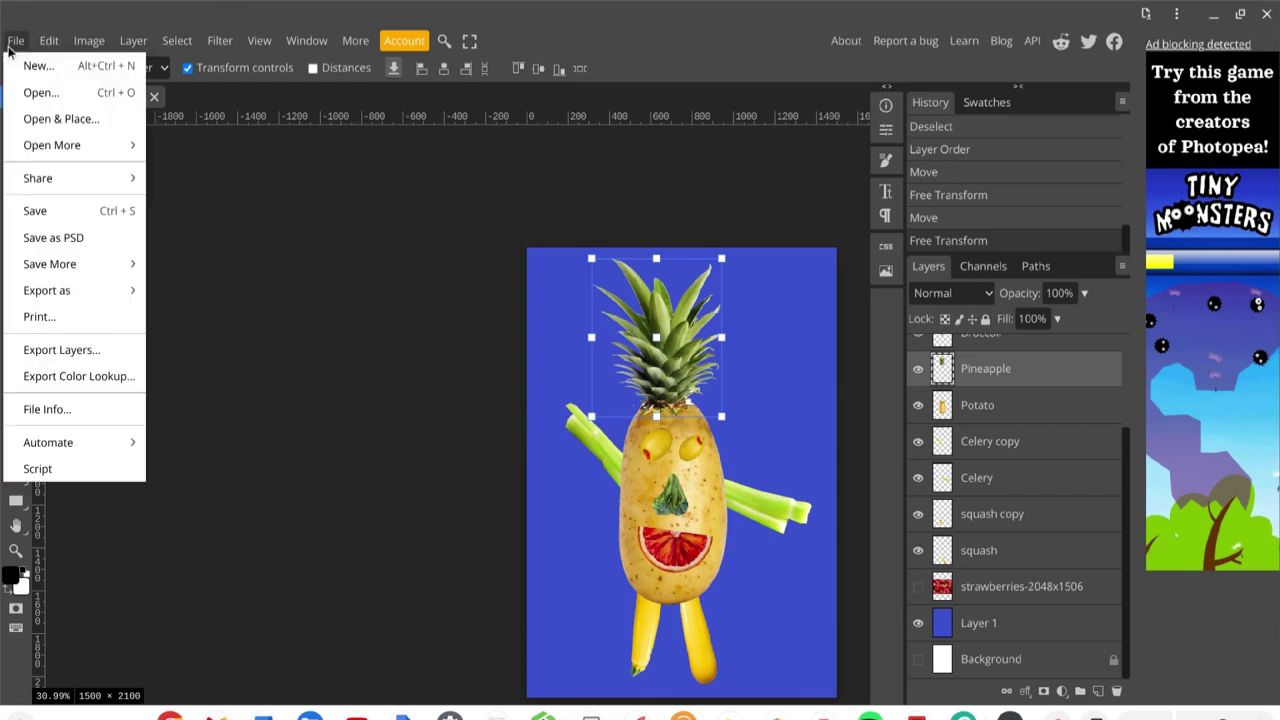
pyautogui.moveTo(66, 287)
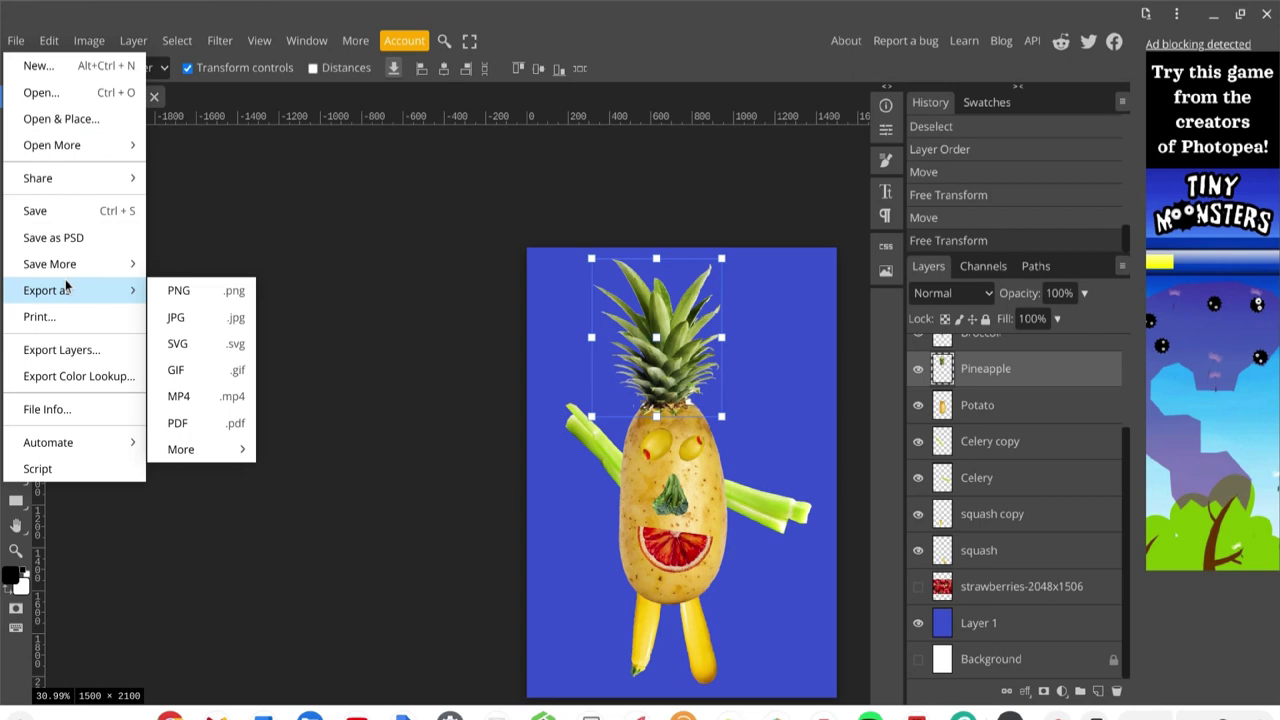